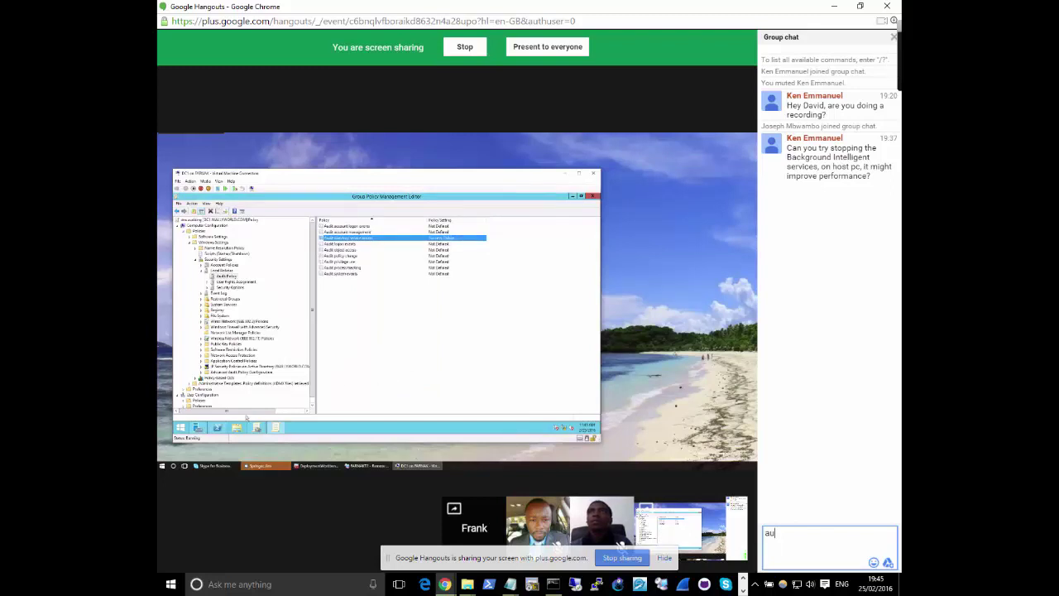
# - Refresh group policy with gpupdate from an elevated PowerShell console, then close it
pyautogui.rightClick(219, 427)
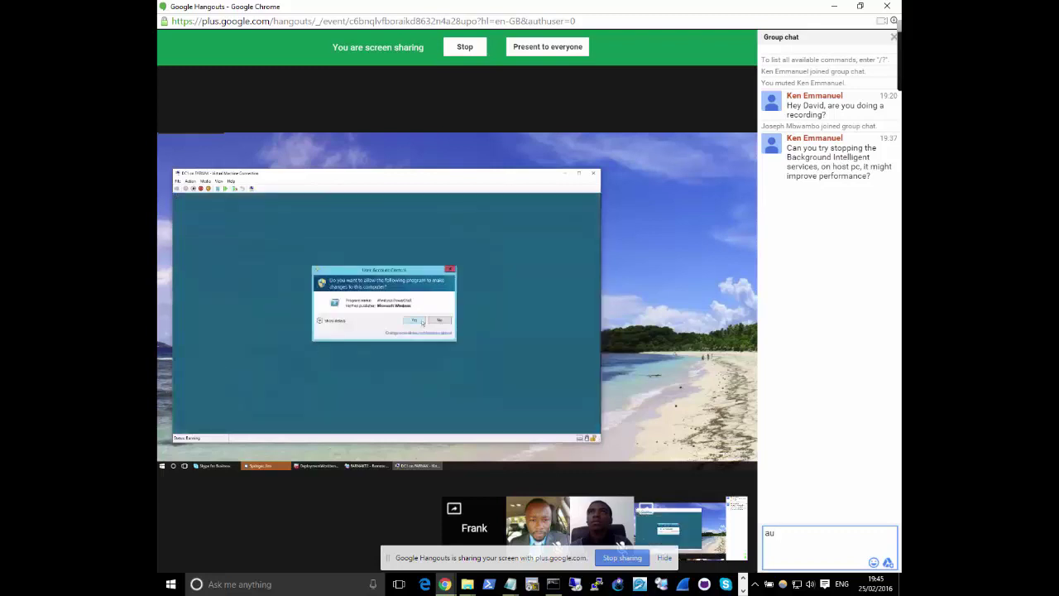
pyautogui.click(414, 319)
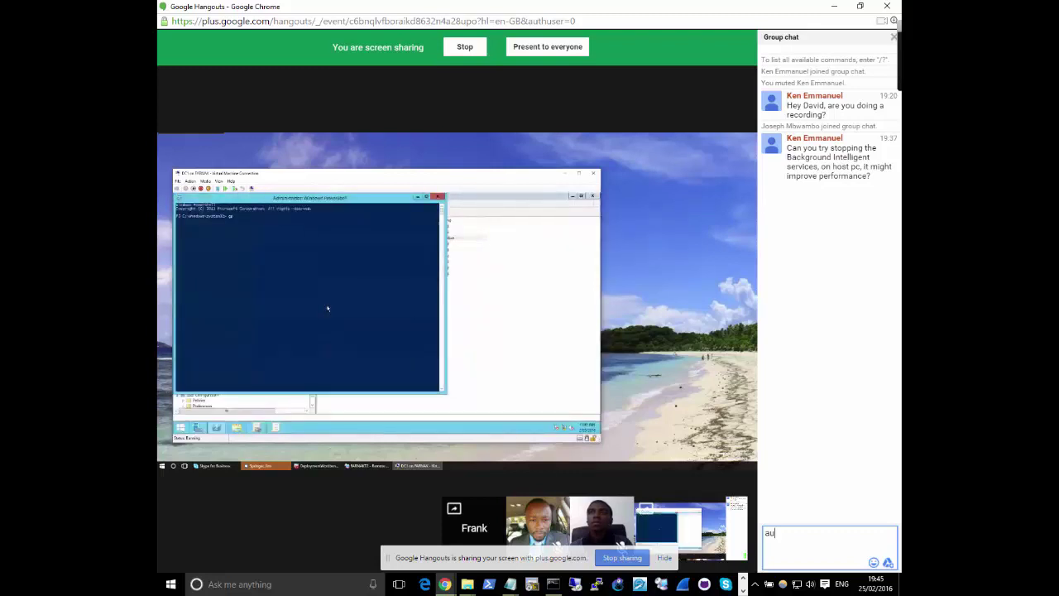
pyautogui.click(328, 308)
pyautogui.write('gpedit')
pyautogui.press('Return')
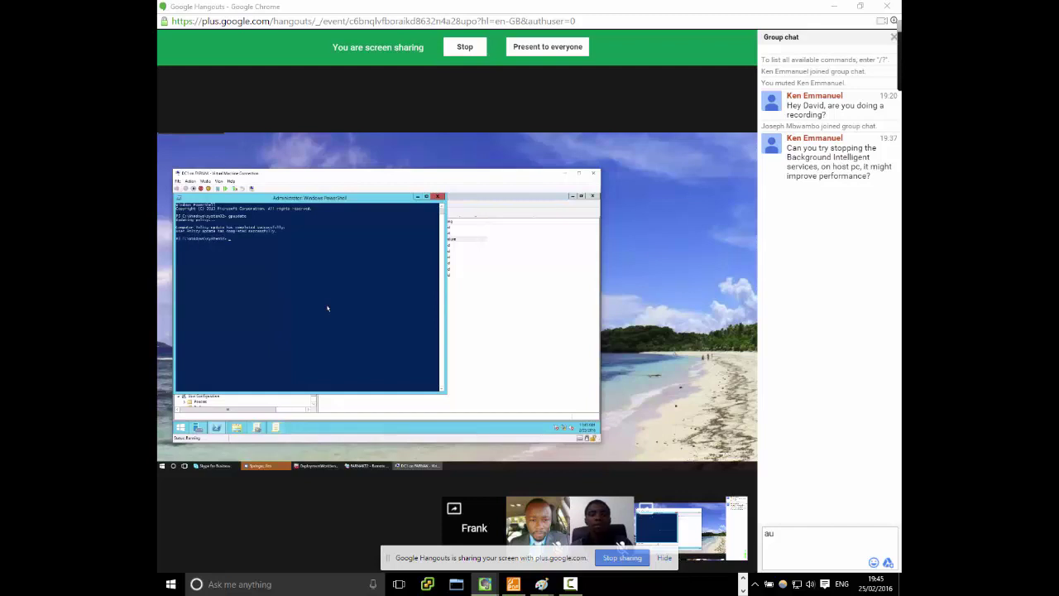
pyautogui.click(437, 196)
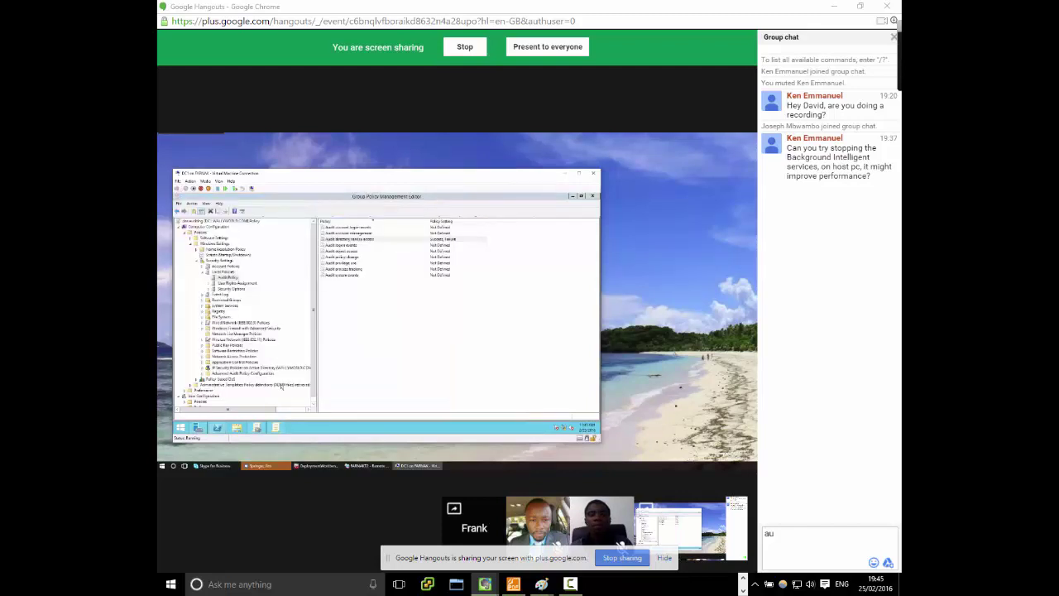
# - Run the pasted auditpol query and highlight Directory Service lines showing Success and Failure
pyautogui.click(219, 426)
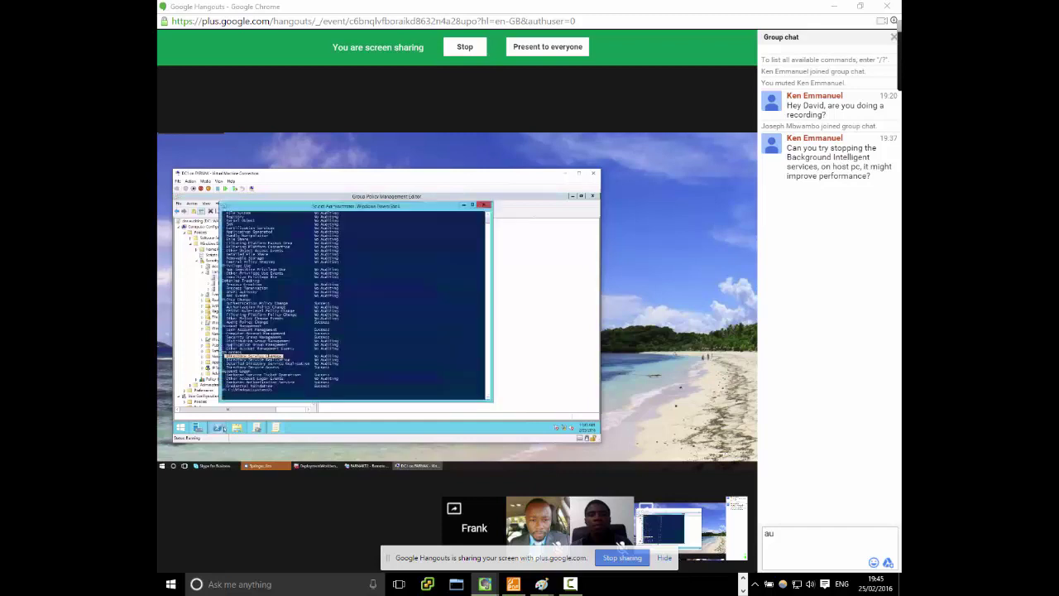
pyautogui.rightClick(376, 361)
pyautogui.rightClick(377, 360)
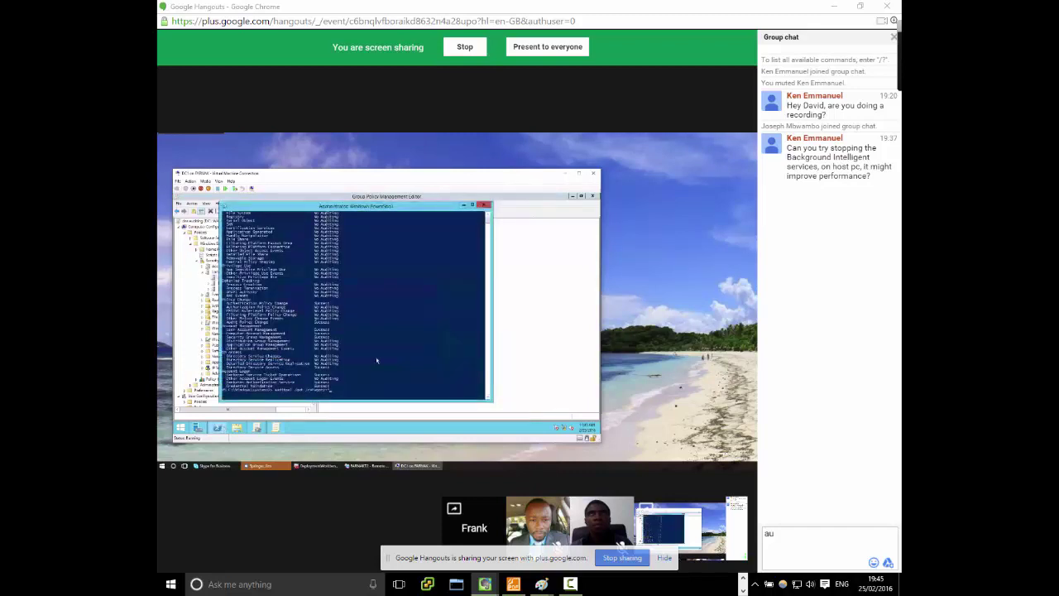
pyautogui.press('Return')
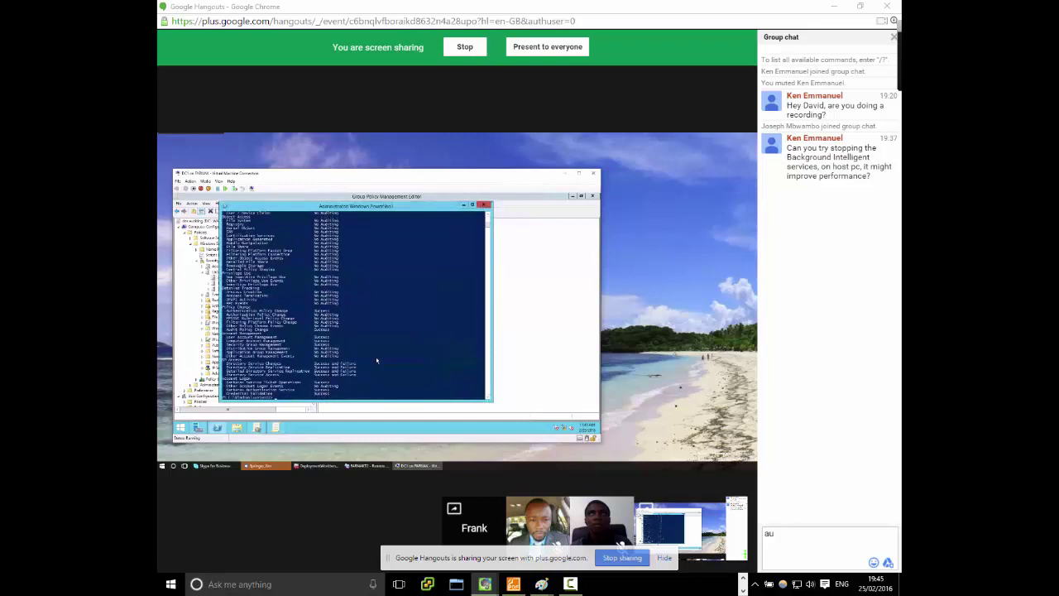
pyautogui.moveTo(363, 379); pyautogui.dragTo(221, 359)
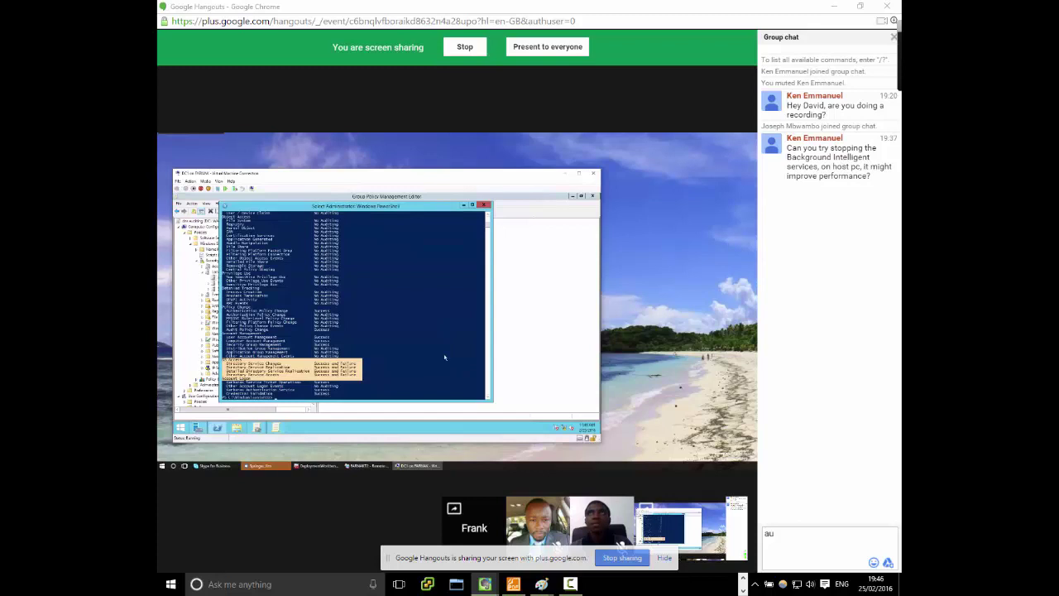
pyautogui.moveTo(412, 177); pyautogui.dragTo(419, 161)
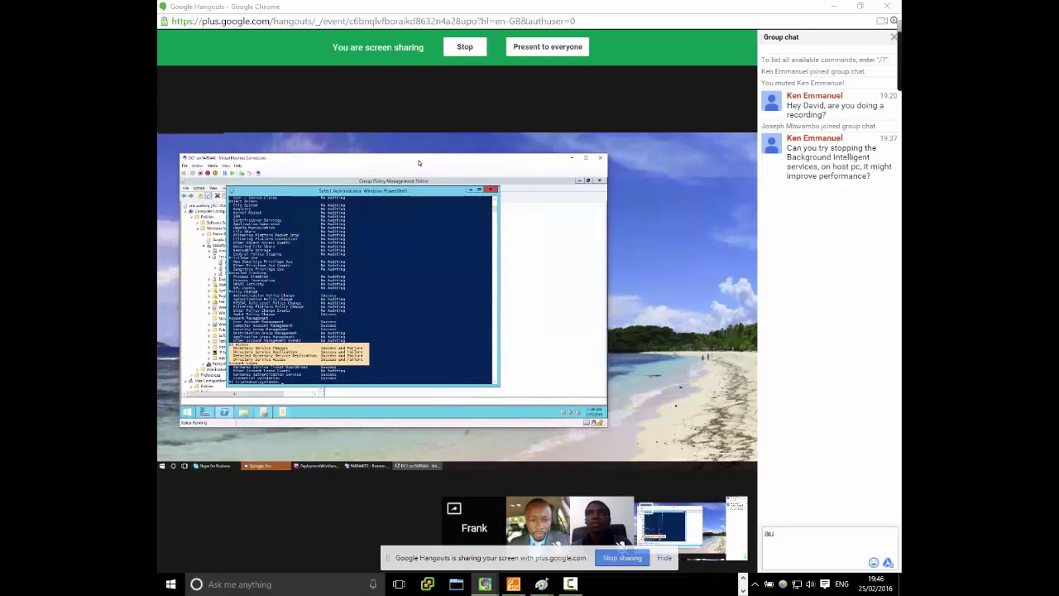
pyautogui.click(469, 190)
# - Launch ADSI Edit from Server Manager's Tools menu and expand the Default naming context
pyautogui.click(579, 184)
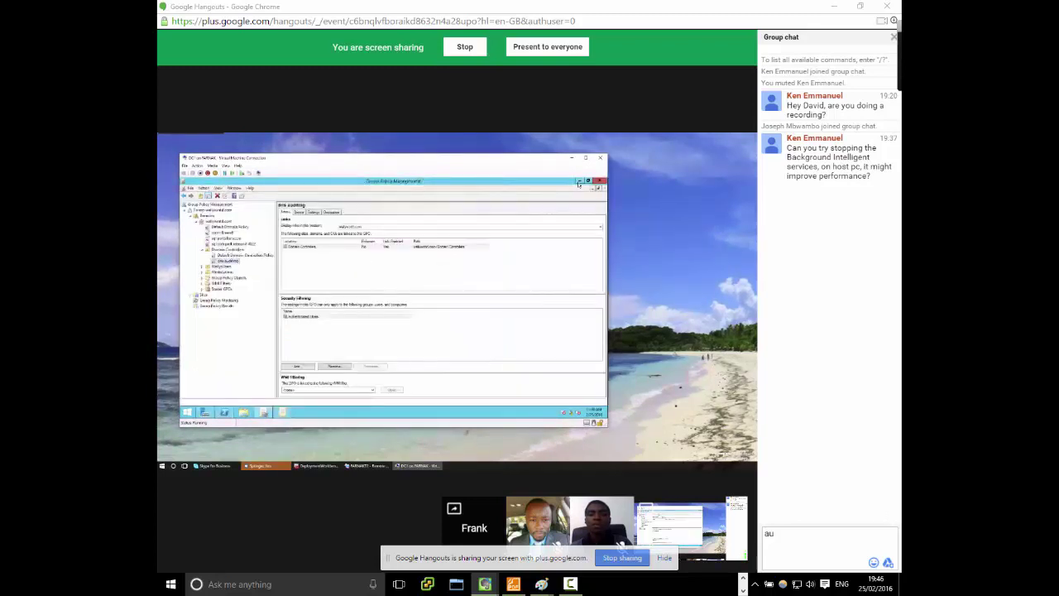
pyautogui.click(571, 187)
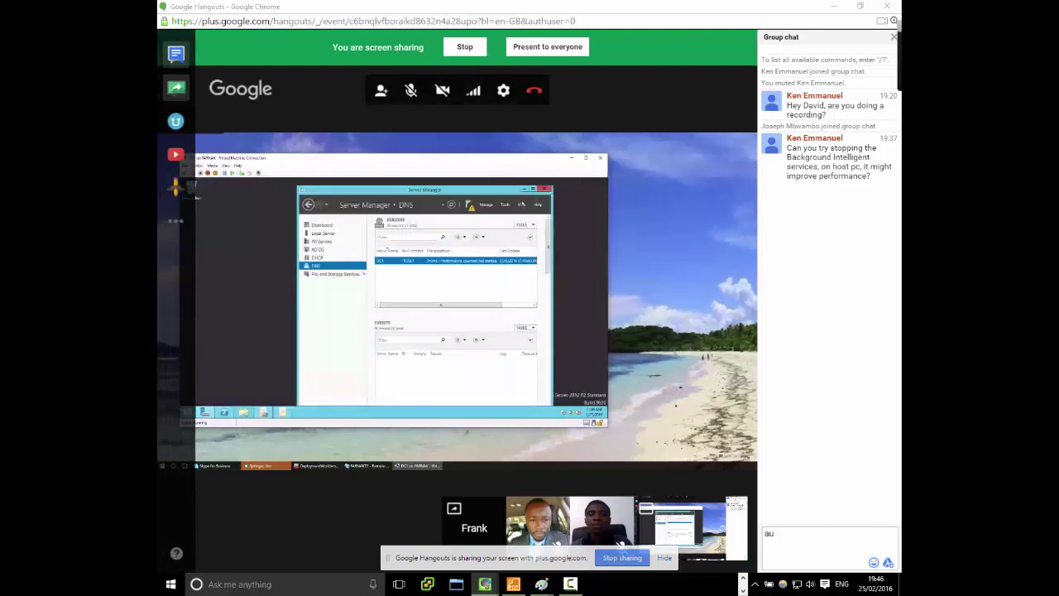
pyautogui.click(504, 205)
pyautogui.click(518, 247)
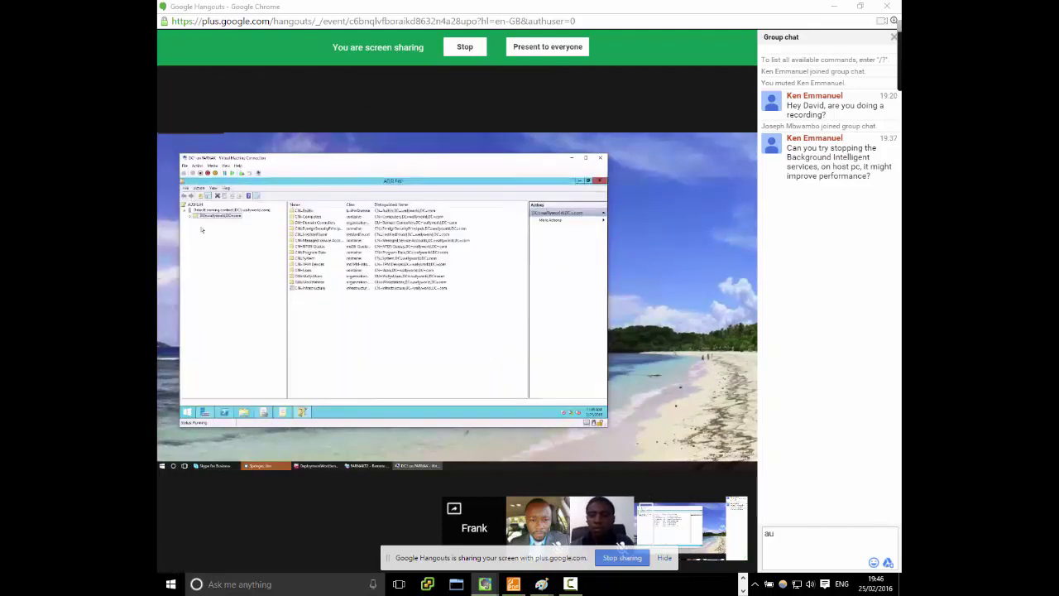
pyautogui.click(545, 523)
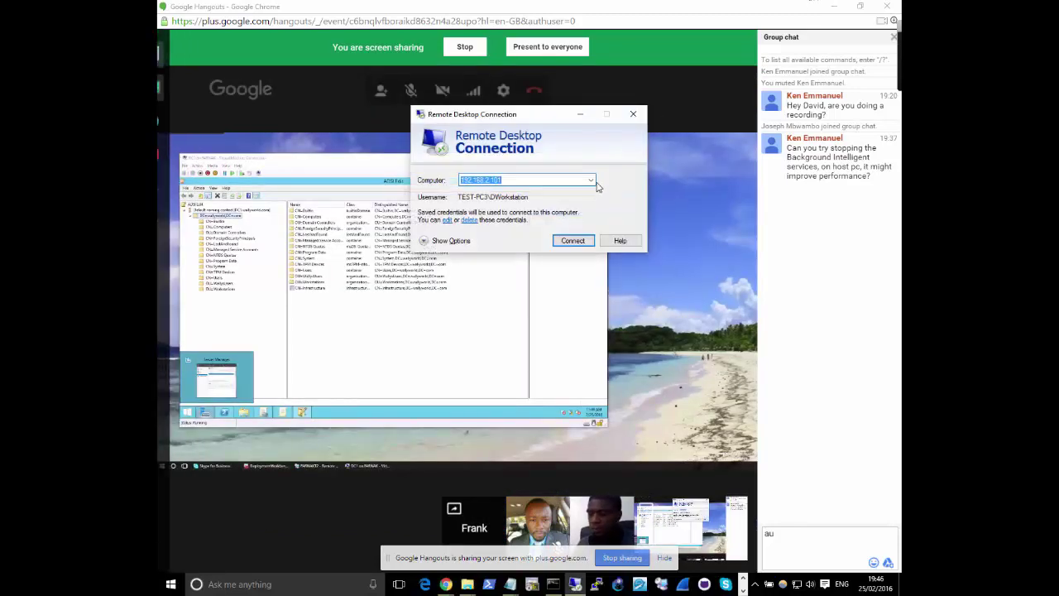
# - Connect Remote Desktop to the saved computer 192.168.2.103 and exit full screen
pyautogui.click(591, 179)
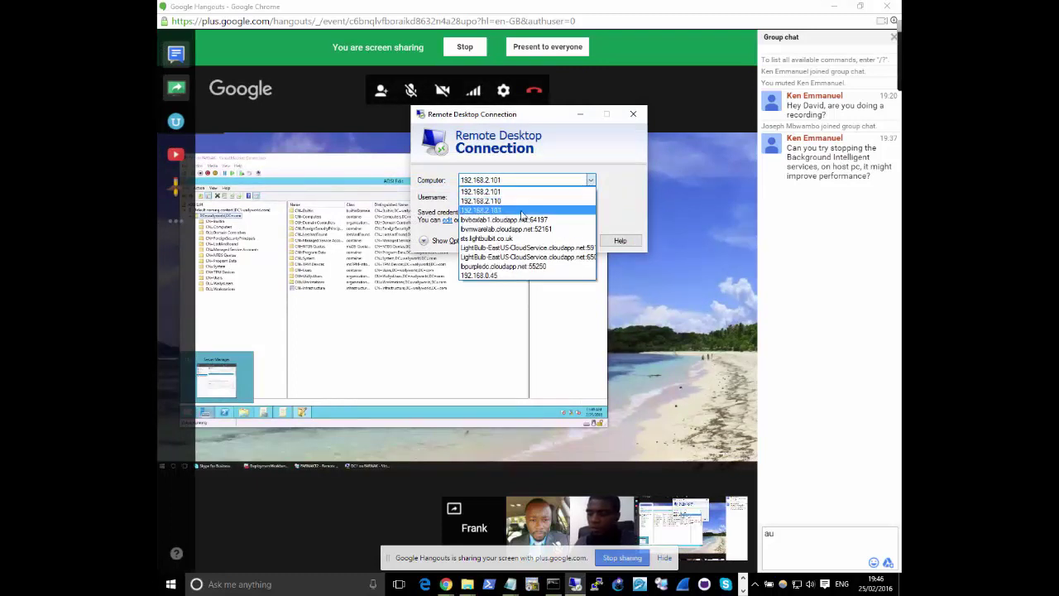
pyautogui.click(521, 211)
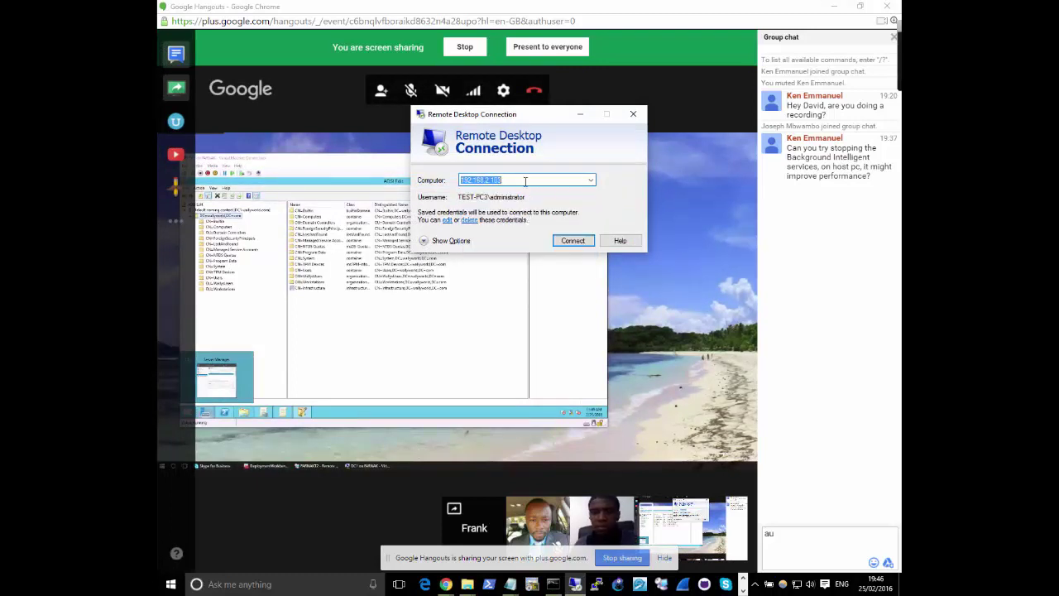
pyautogui.click(525, 180)
pyautogui.press('Return')
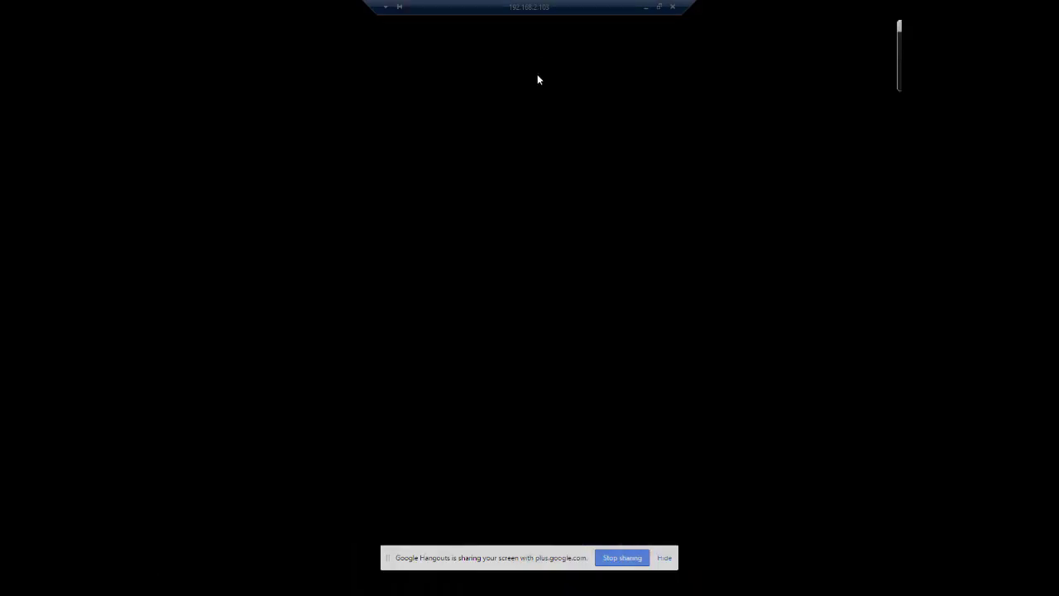
pyautogui.click(659, 7)
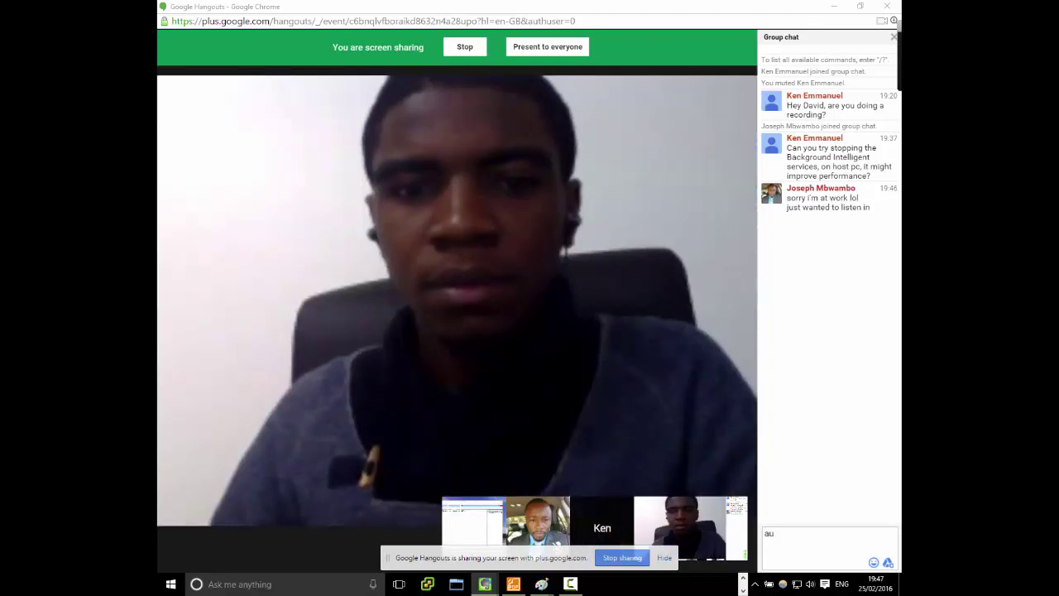
# - Put the screen-share thumbnail back on the Hangouts main stage
pyautogui.click(463, 527)
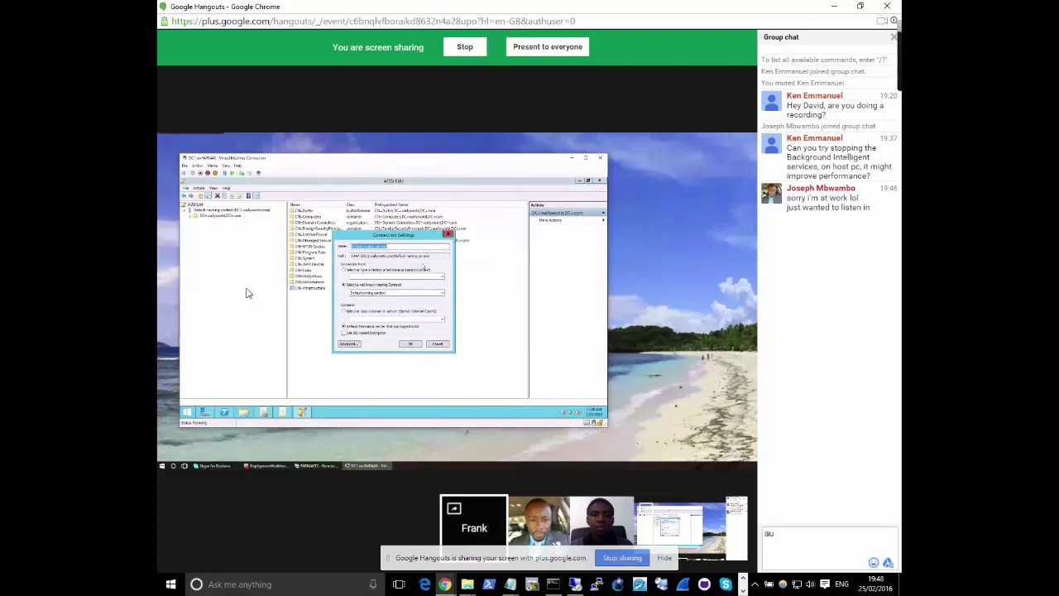
# - Choose to type a distinguished name, enter the DC path, then switch to the Hyper-V host
pyautogui.press('Tab')
pyautogui.press('Up')
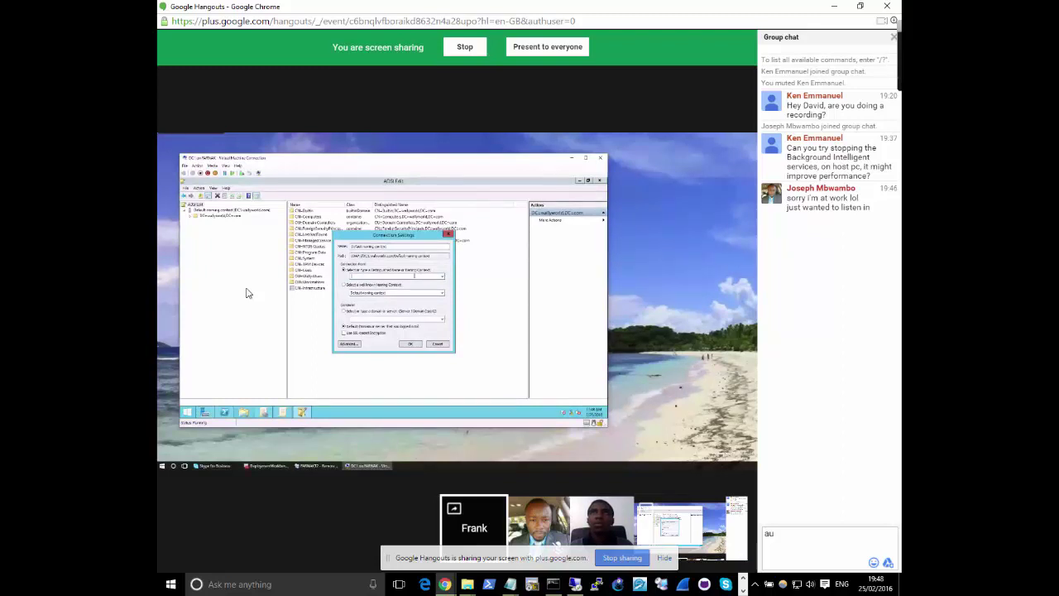
pyautogui.write('dc')
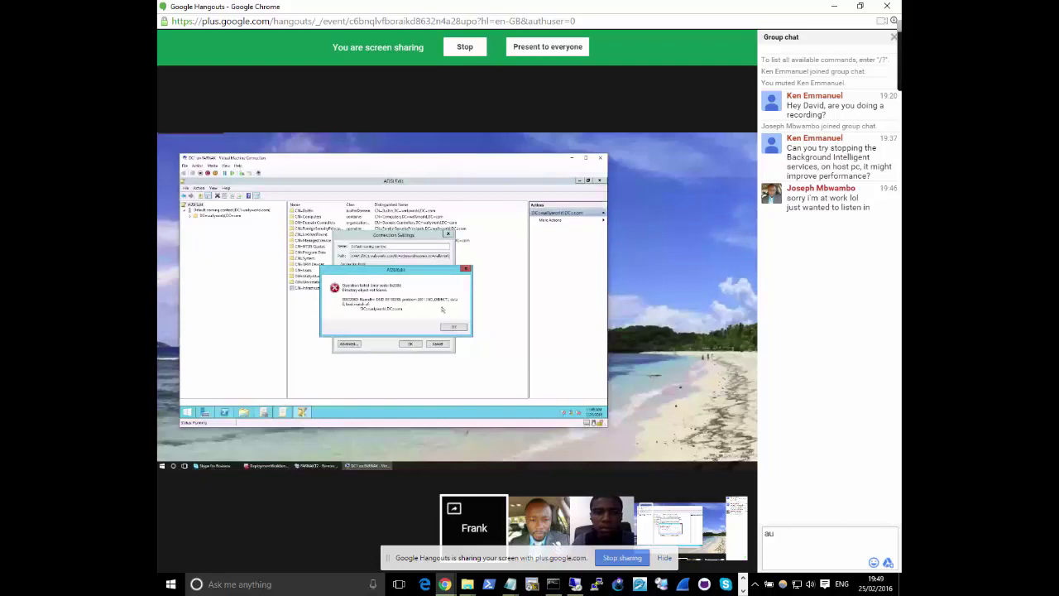
pyautogui.hotkey('alt', 'Tab')
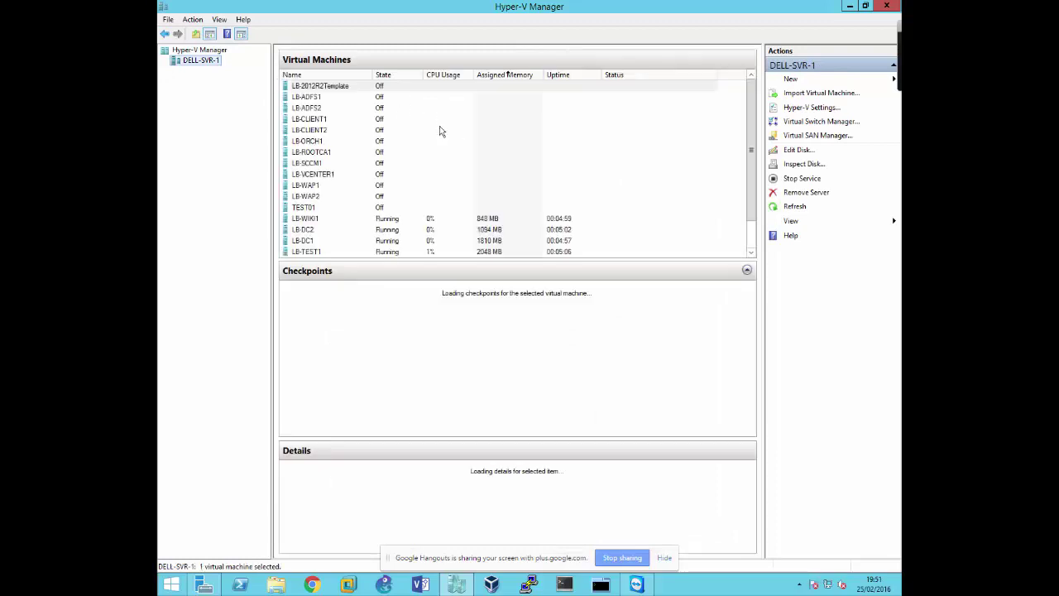
# - Open a full-screen console to LB-DC1 and sign in as the domain administrator
pyautogui.click(379, 196)
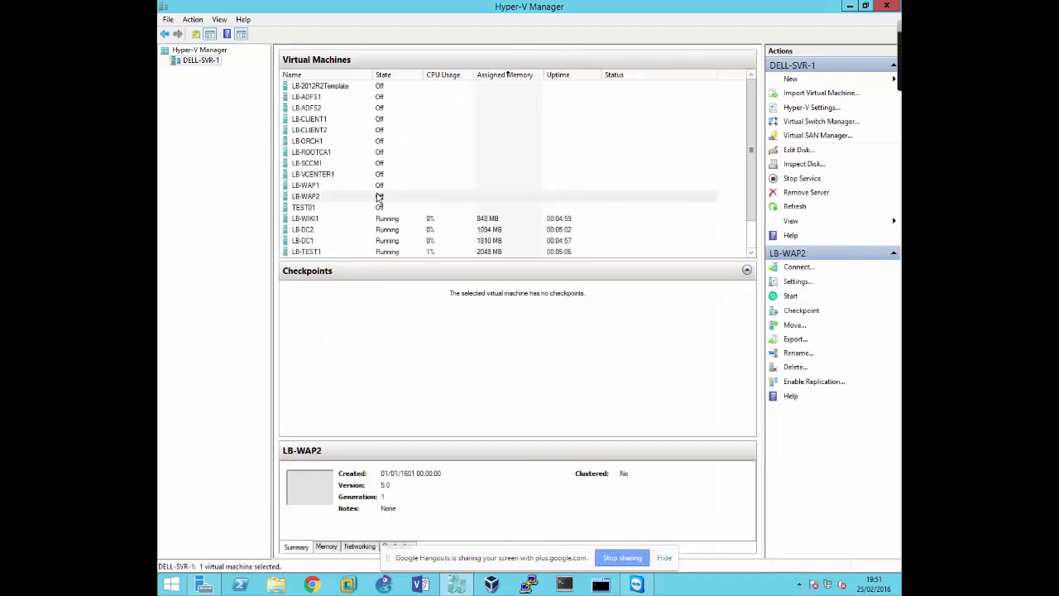
pyautogui.click(325, 241)
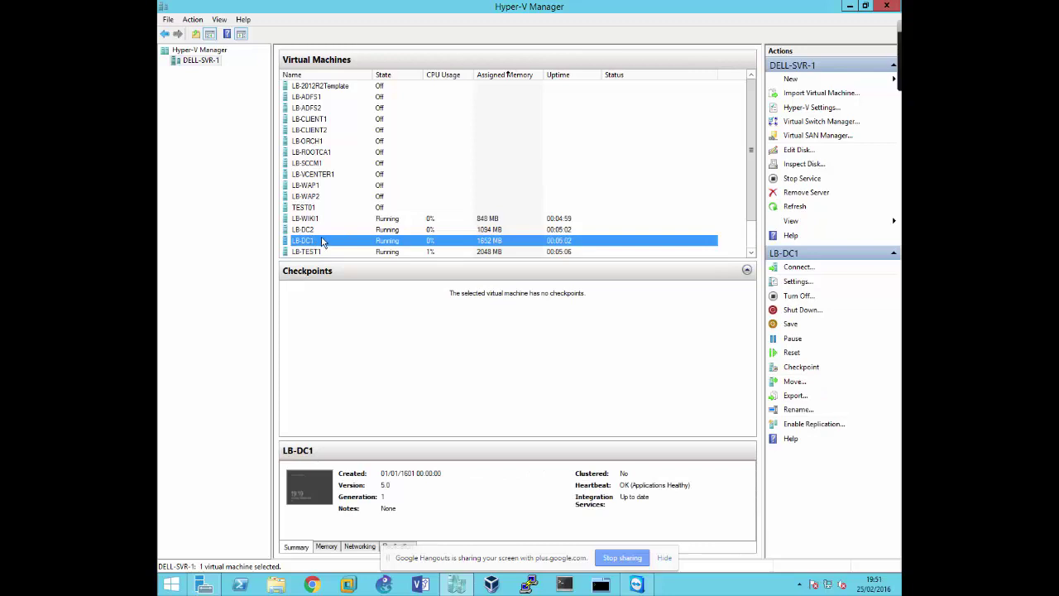
pyautogui.rightClick(323, 240)
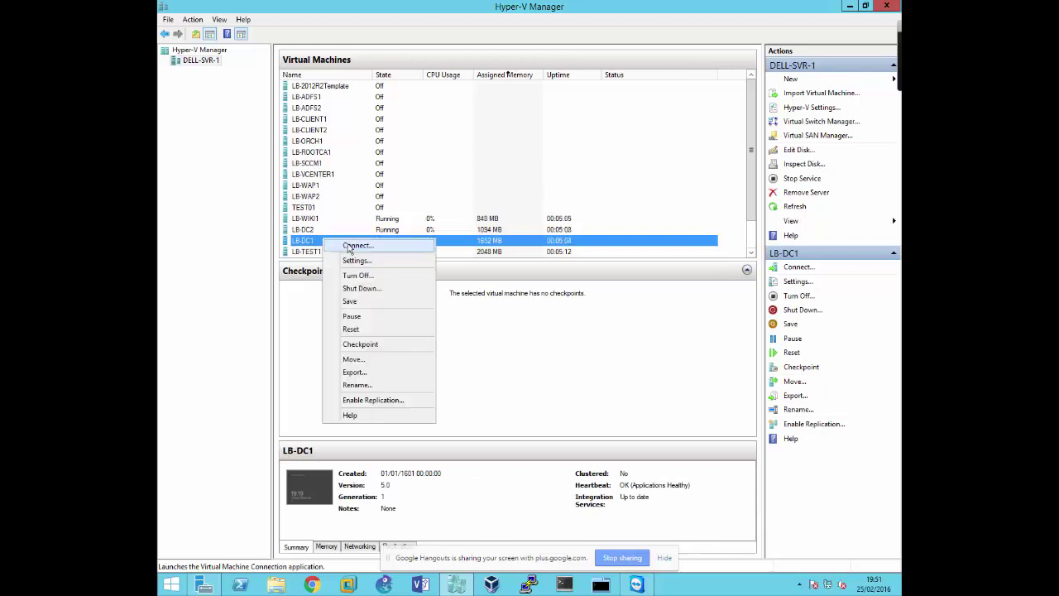
pyautogui.click(353, 247)
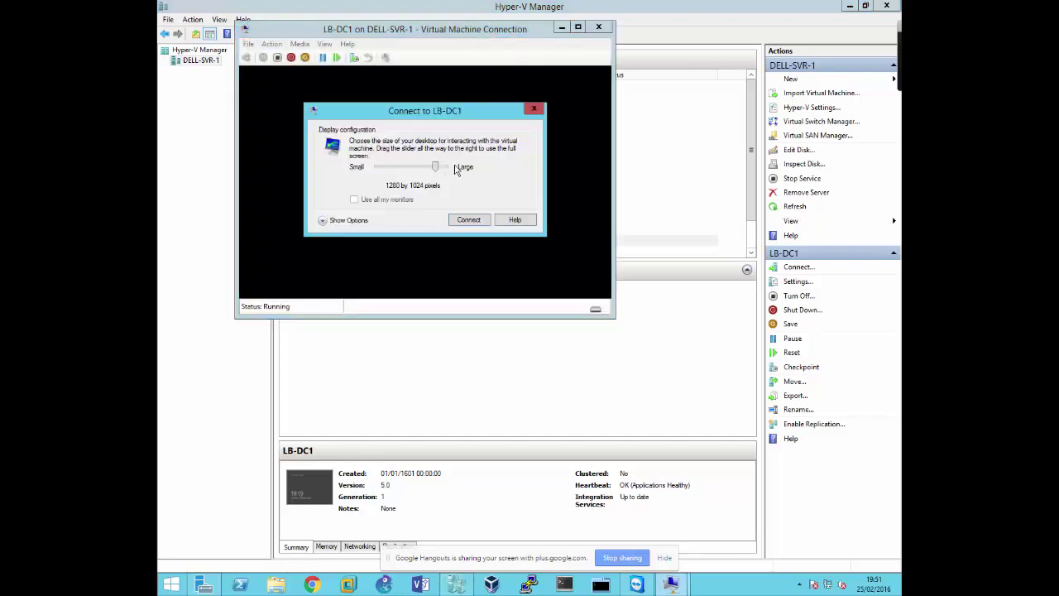
pyautogui.click(446, 167)
pyautogui.click(468, 219)
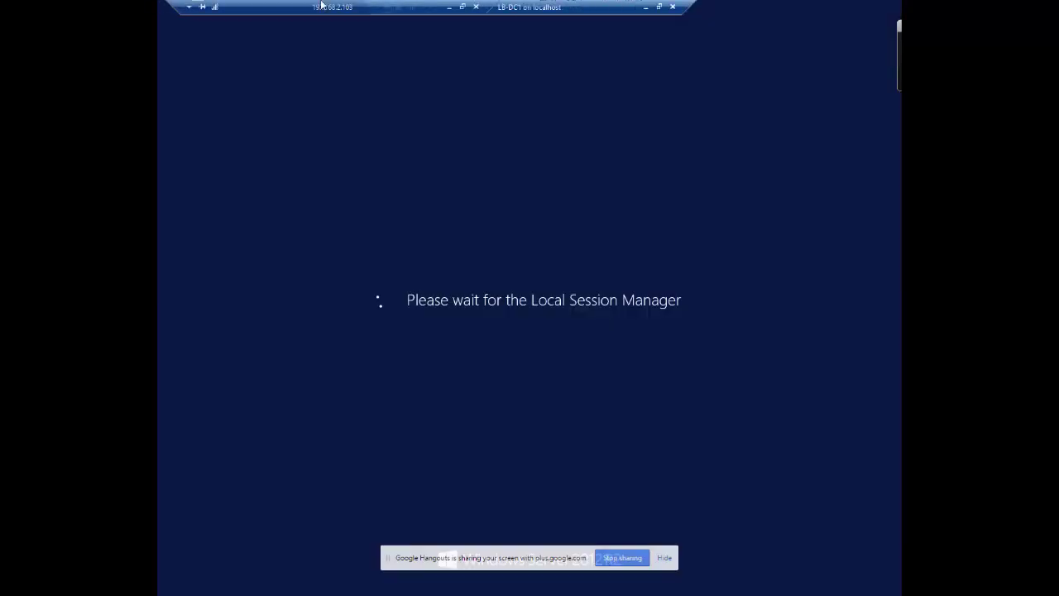
pyautogui.click(426, 270)
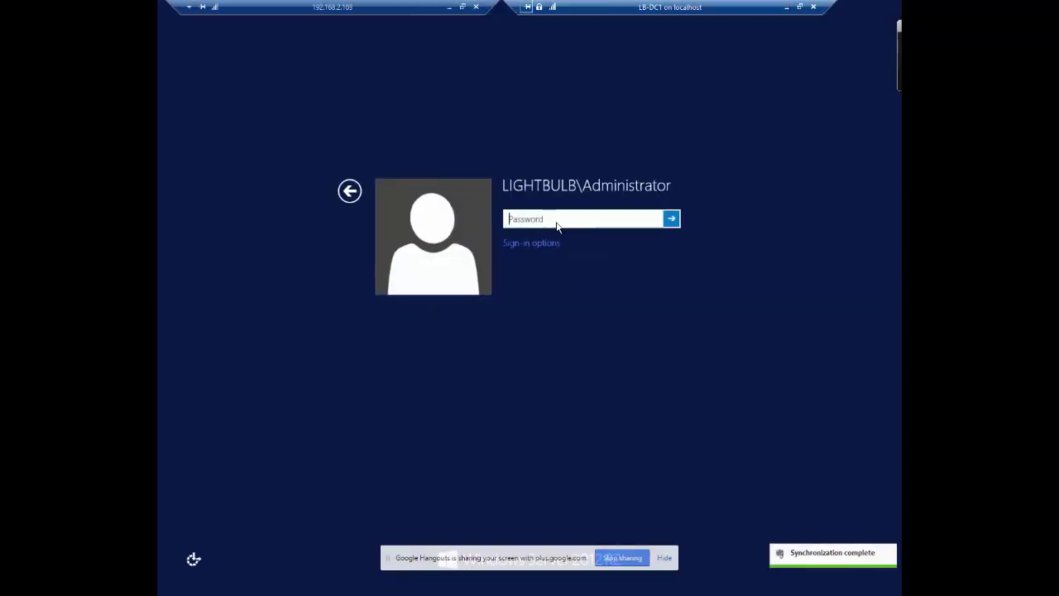
pyautogui.write('********')
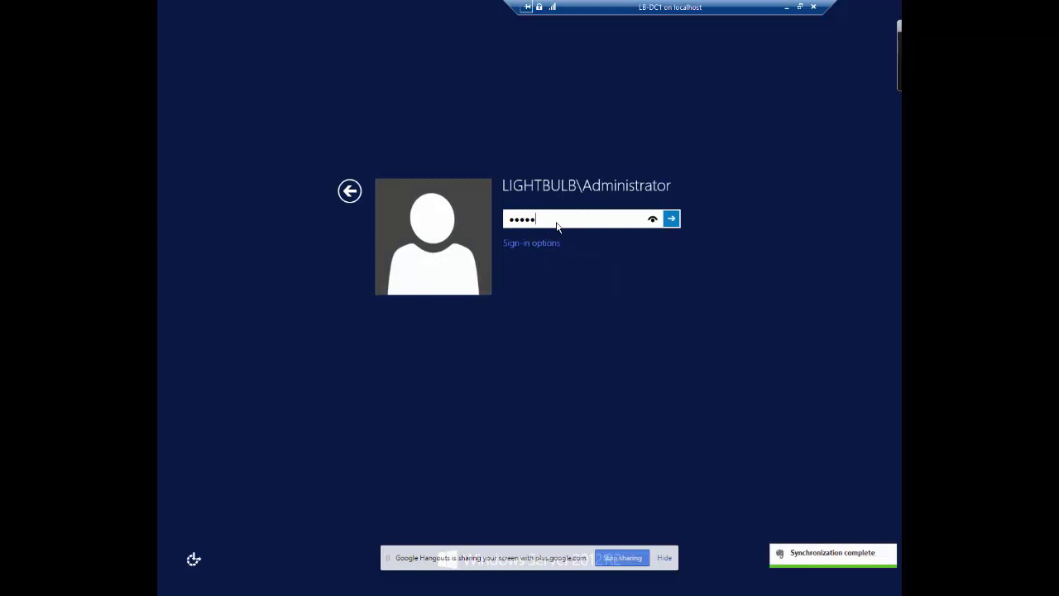
pyautogui.write('*')
pyautogui.press('Return')
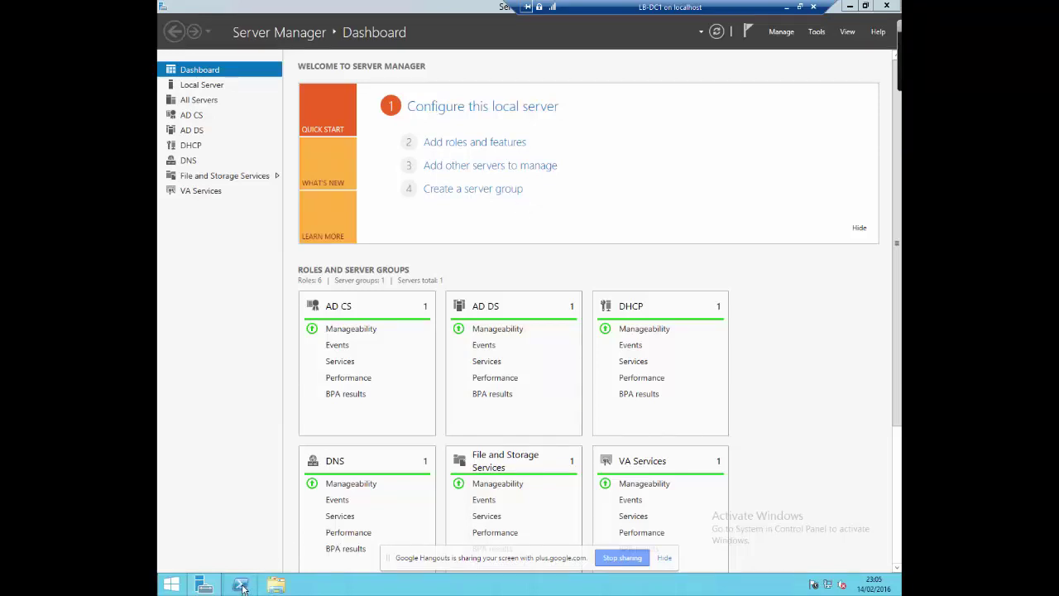
# - Enter auditpol /get /category:* in an elevated PowerShell console
pyautogui.rightClick(241, 586)
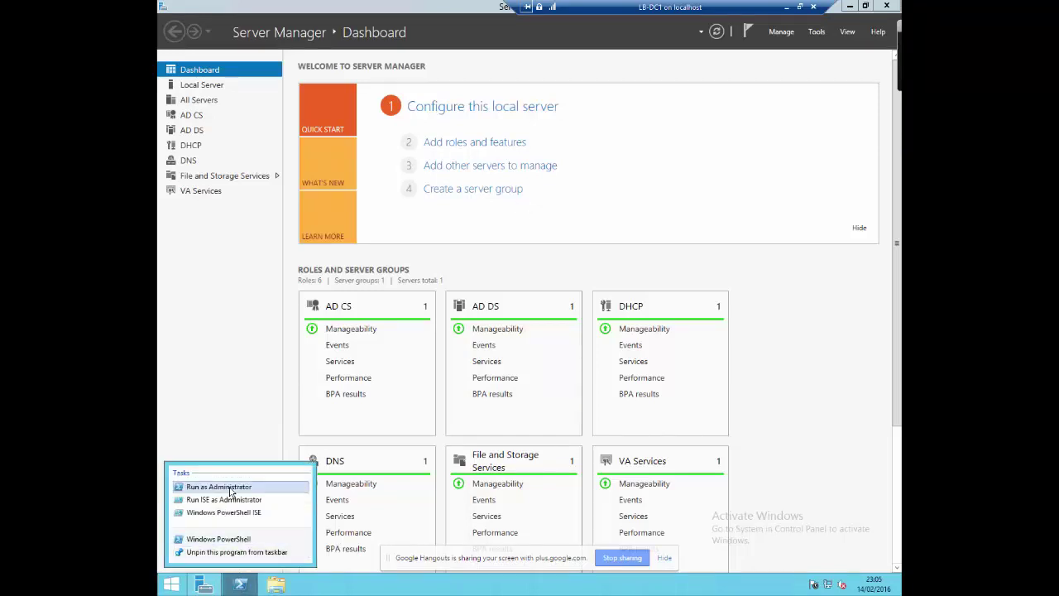
pyautogui.click(231, 489)
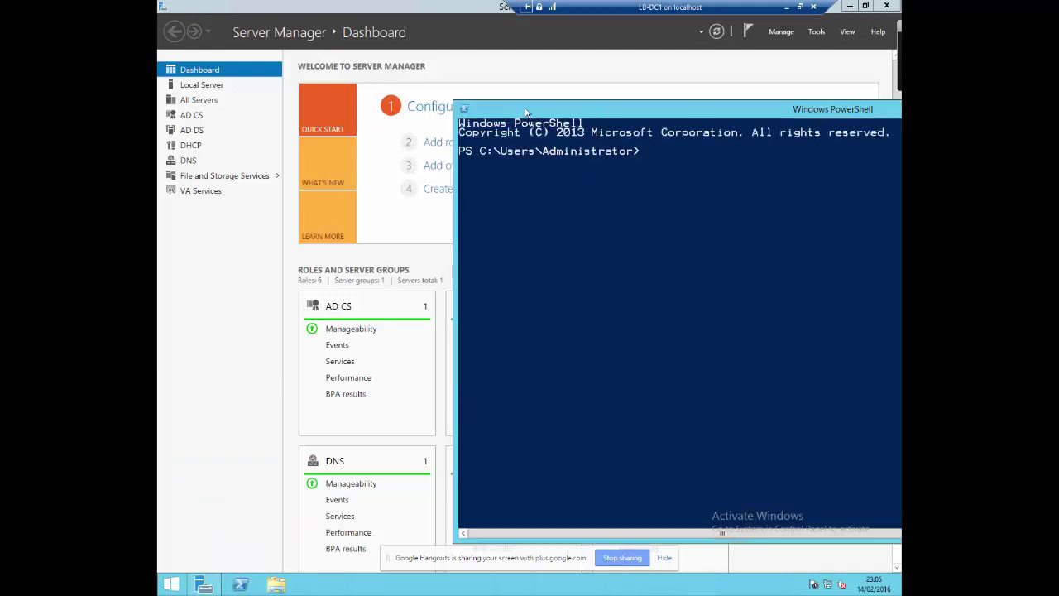
pyautogui.moveTo(525, 110); pyautogui.dragTo(167, 114)
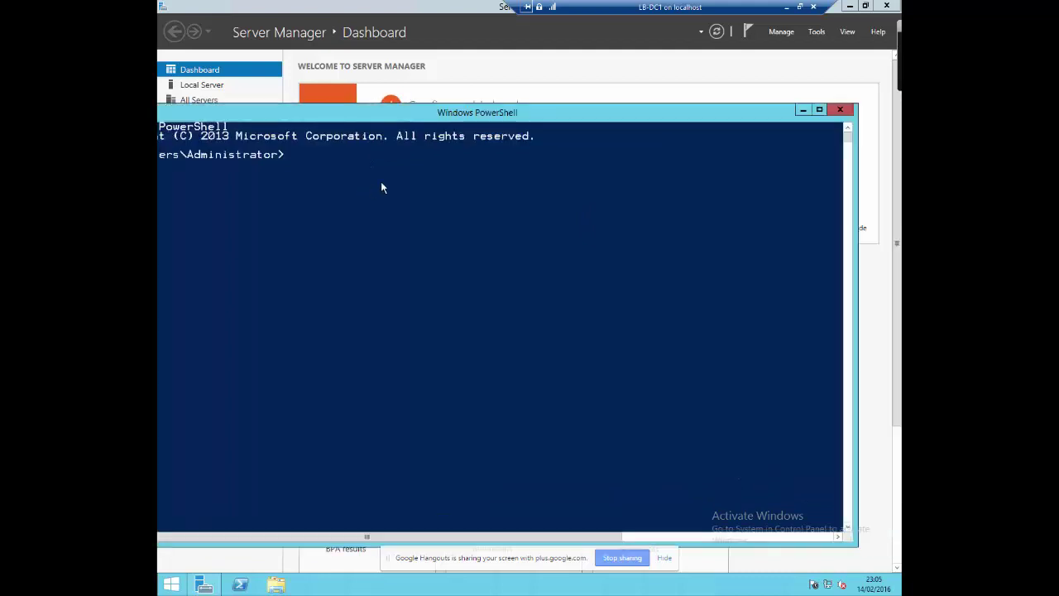
pyautogui.click(403, 164)
pyautogui.press('Escape')
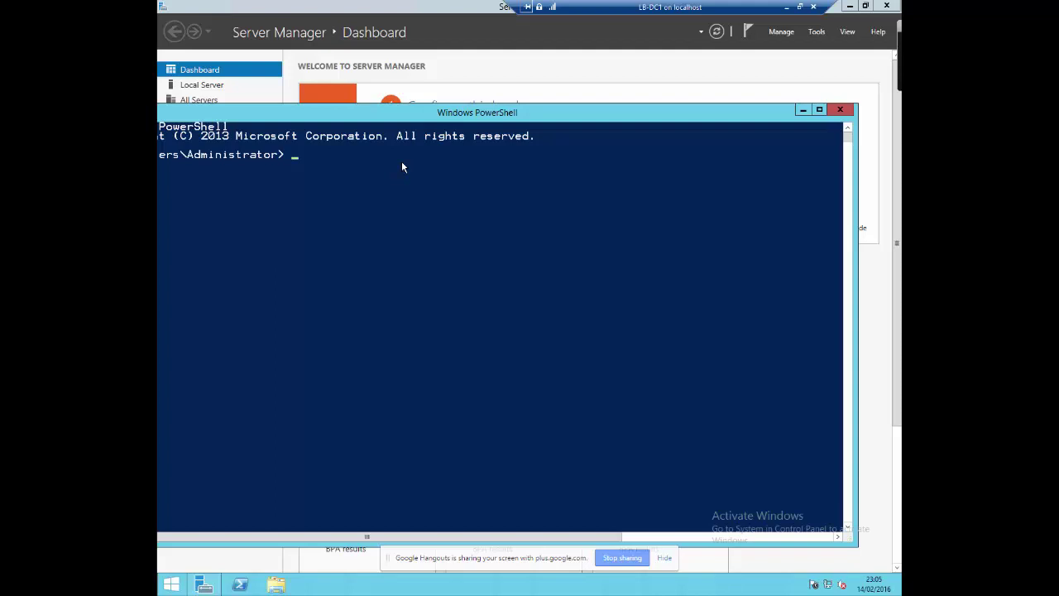
pyautogui.write('auditpol /get /category:*')
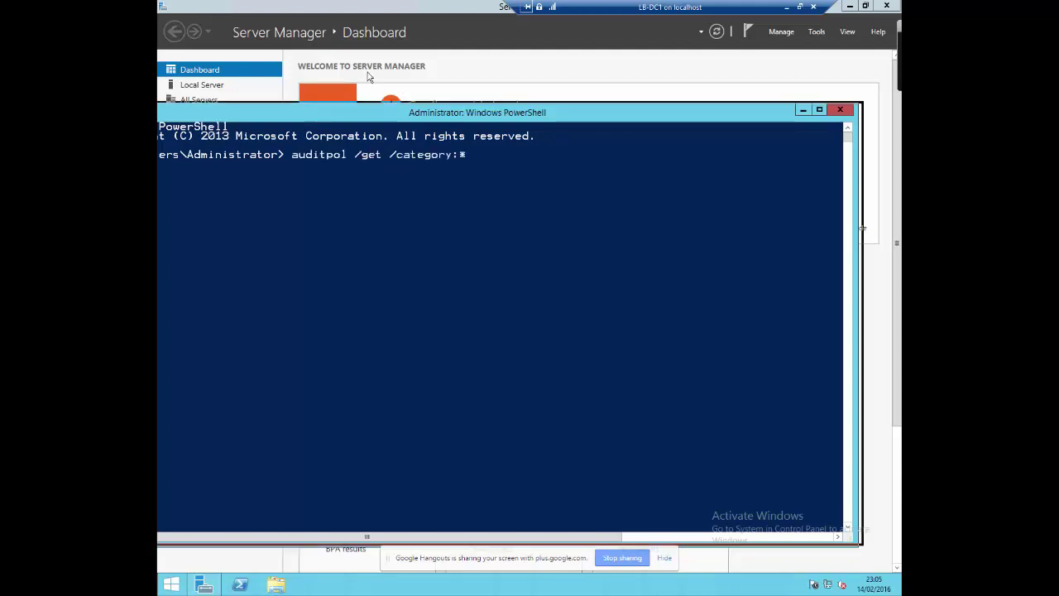
# - Highlight the Directory Service Changes row showing No Auditing in the output
pyautogui.moveTo(310, 112); pyautogui.dragTo(387, 38)
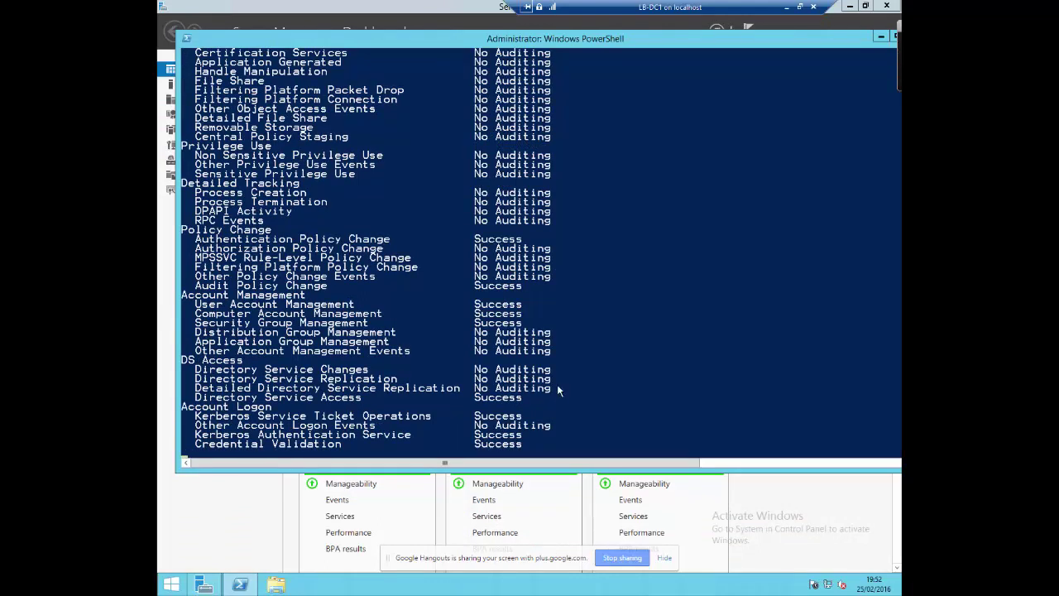
pyautogui.moveTo(553, 387)
pyautogui.mouseDown()
pyautogui.moveTo(231, 387)
pyautogui.moveTo(204, 369)
pyautogui.moveTo(558, 373)
pyautogui.mouseUp()
pyautogui.click(198, 370)
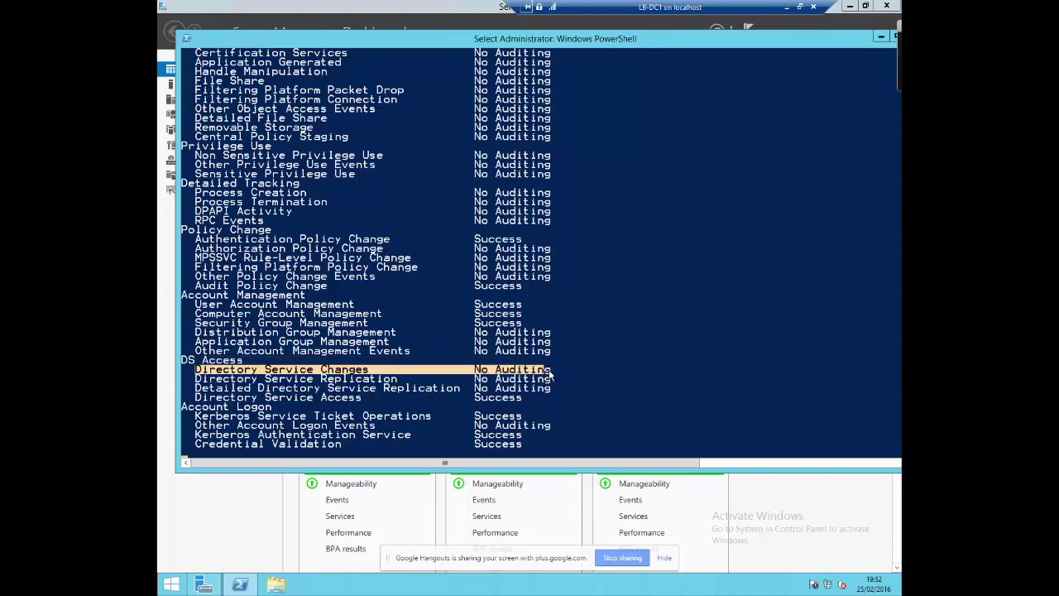
pyautogui.moveTo(553, 374); pyautogui.dragTo(548, 377)
pyautogui.click(208, 485)
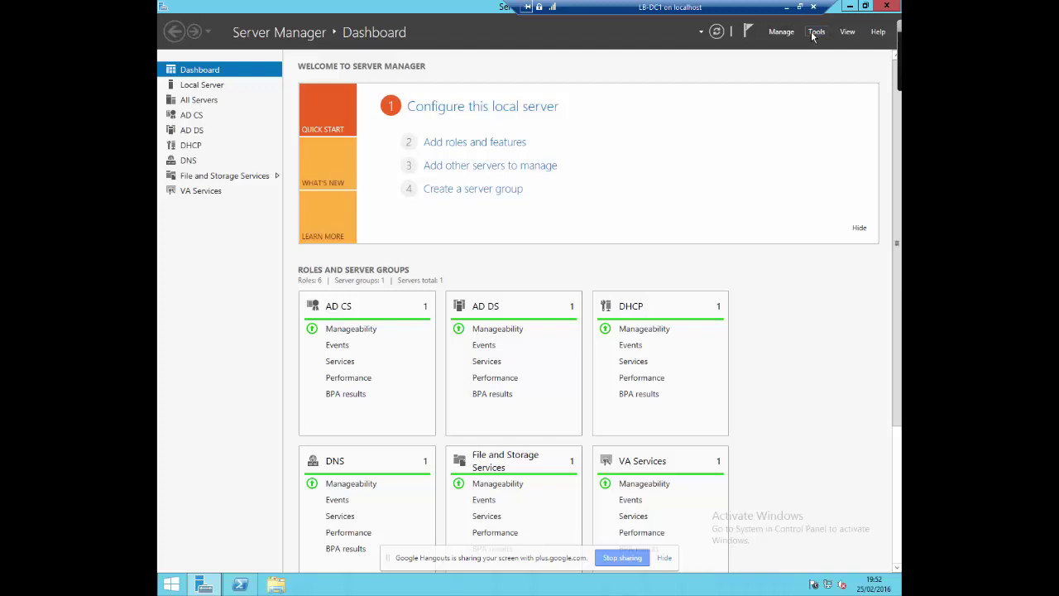
# - Launch Group Policy Management from Server Manager's Tools and minimise the remote session bar
pyautogui.click(815, 32)
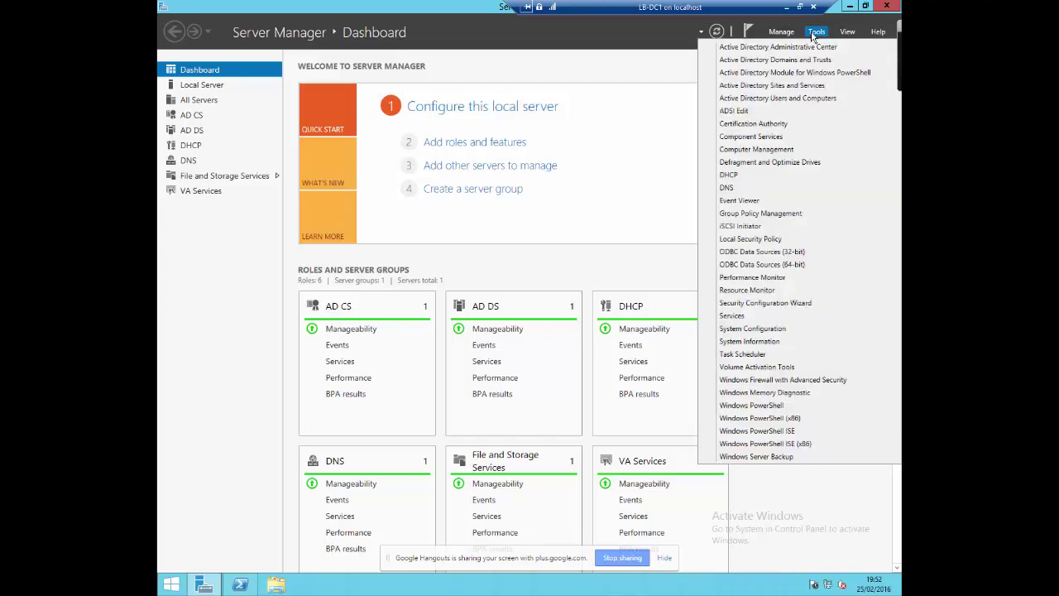
pyautogui.click(780, 215)
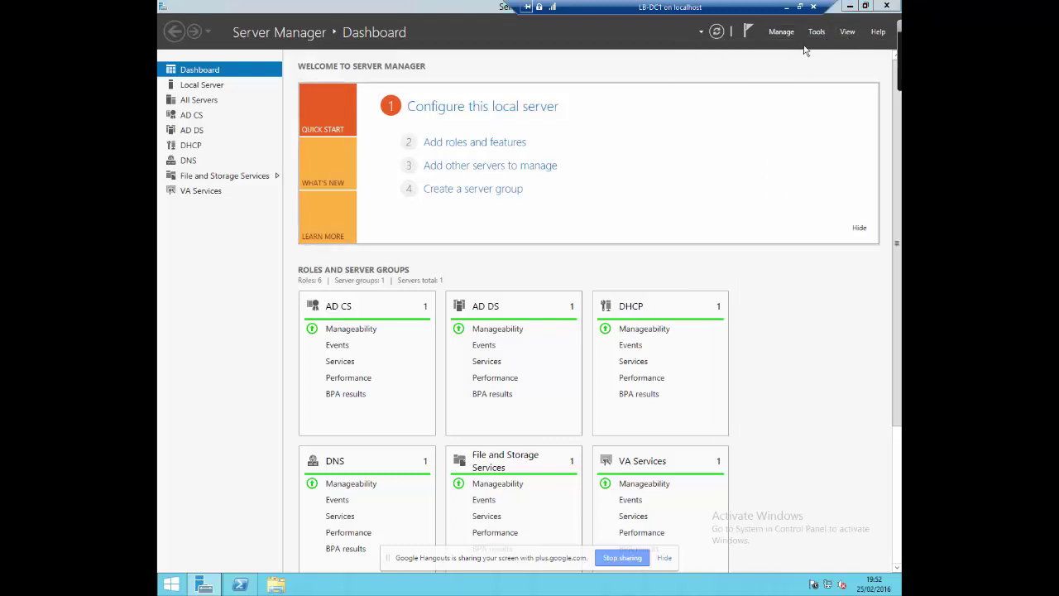
pyautogui.moveTo(424, 4)
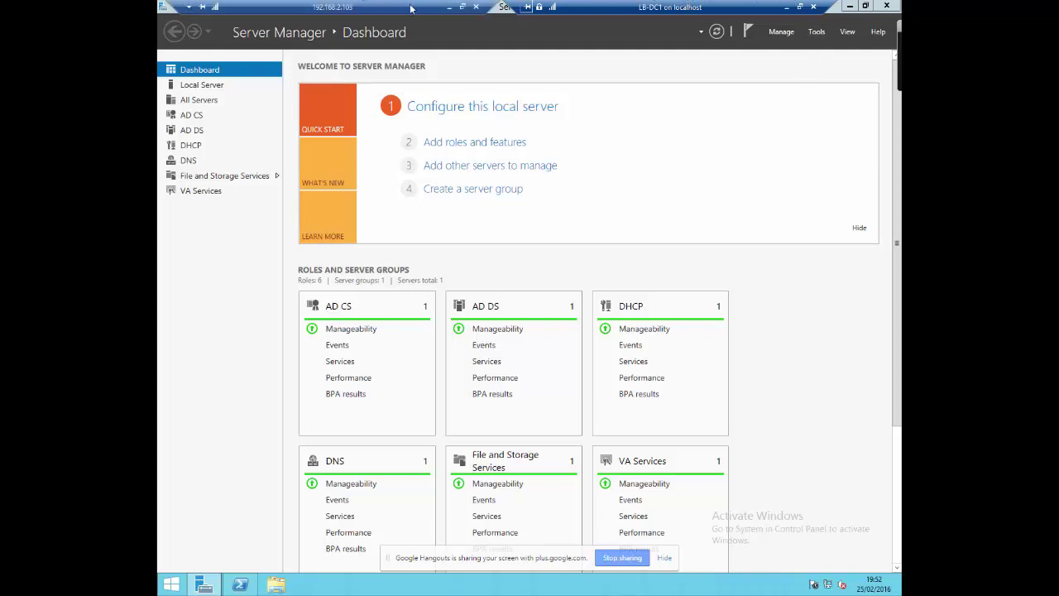
pyautogui.click(449, 9)
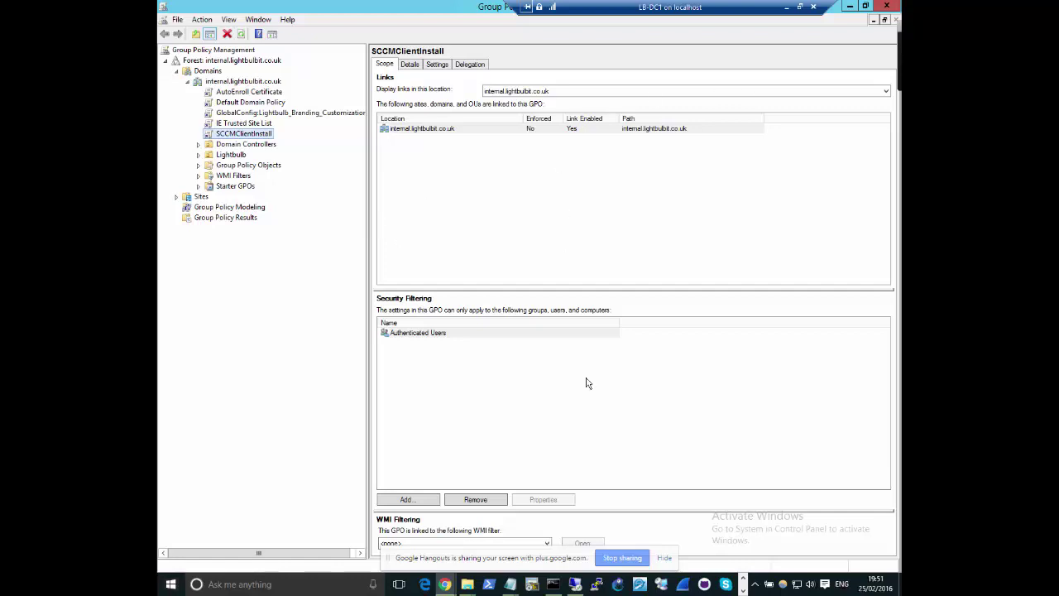
# - Close the Java Update Checker error report and bring the PowerShell audit listing forward
pyautogui.click(550, 435)
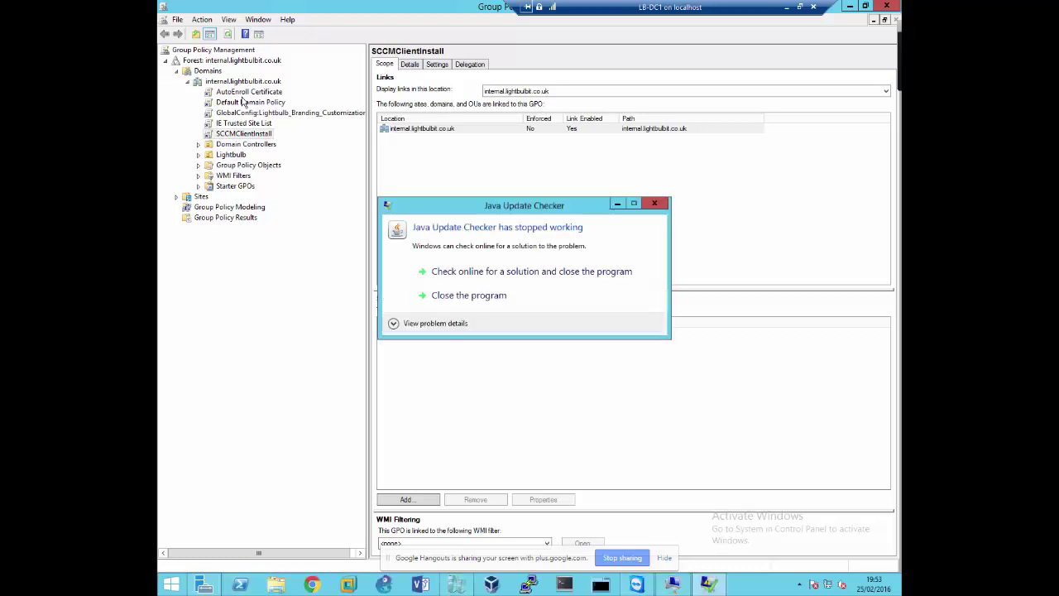
pyautogui.click(653, 203)
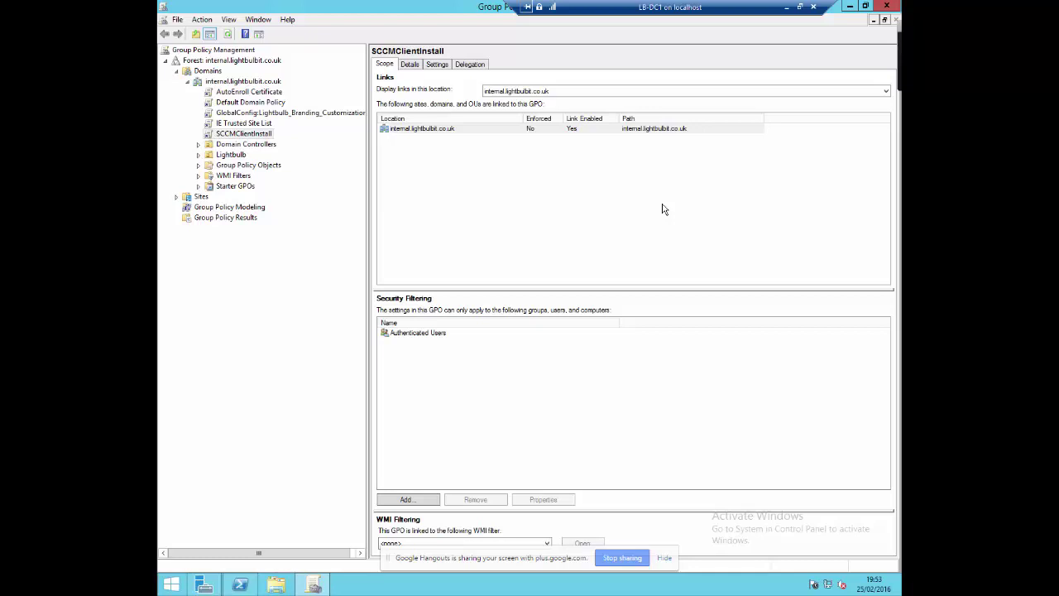
pyautogui.click(239, 585)
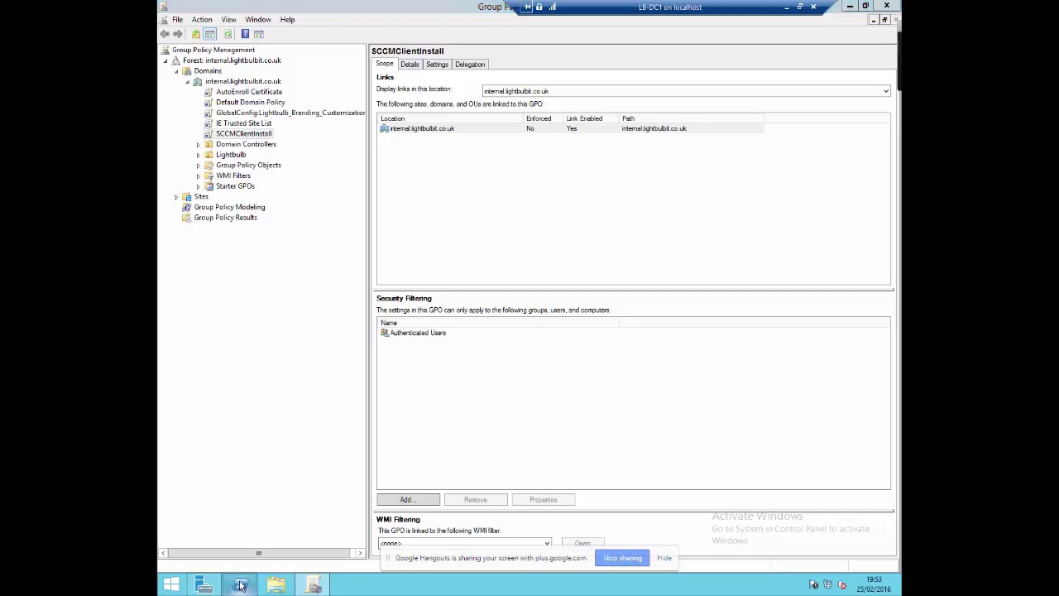
pyautogui.click(421, 259)
# - Launch ADSI Edit with adsiedit.msc from PowerShell and maximise its window
pyautogui.press('Escape')
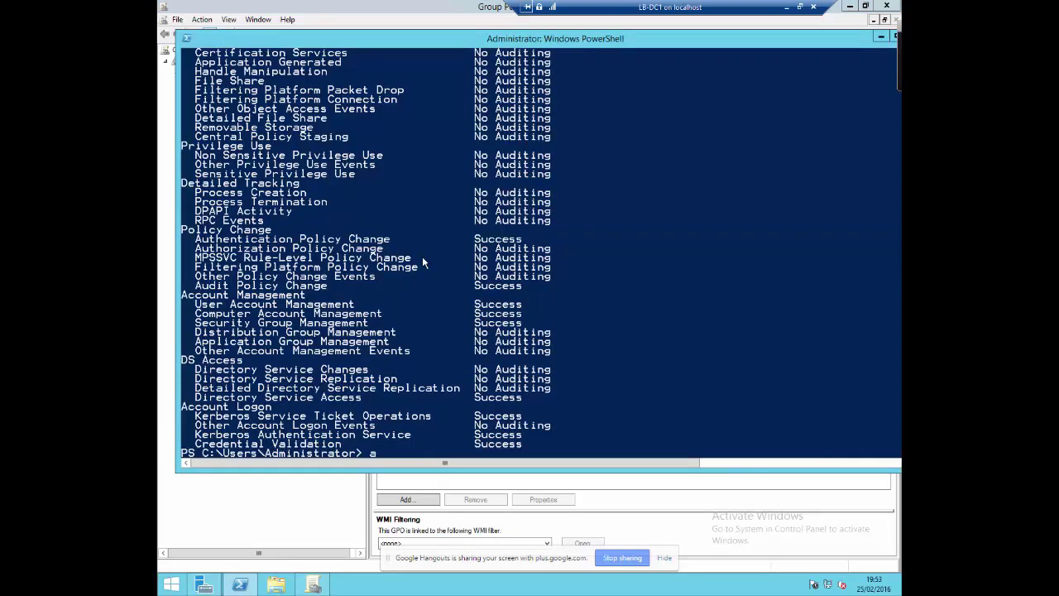
pyautogui.write('adsiedit.msc')
pyautogui.press('Return')
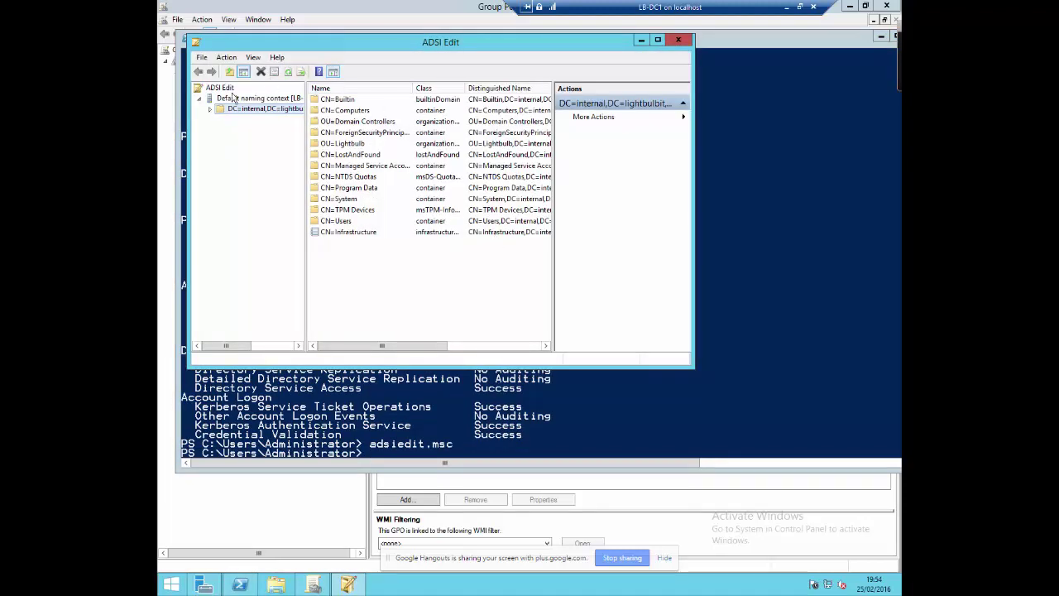
pyautogui.doubleClick(283, 39)
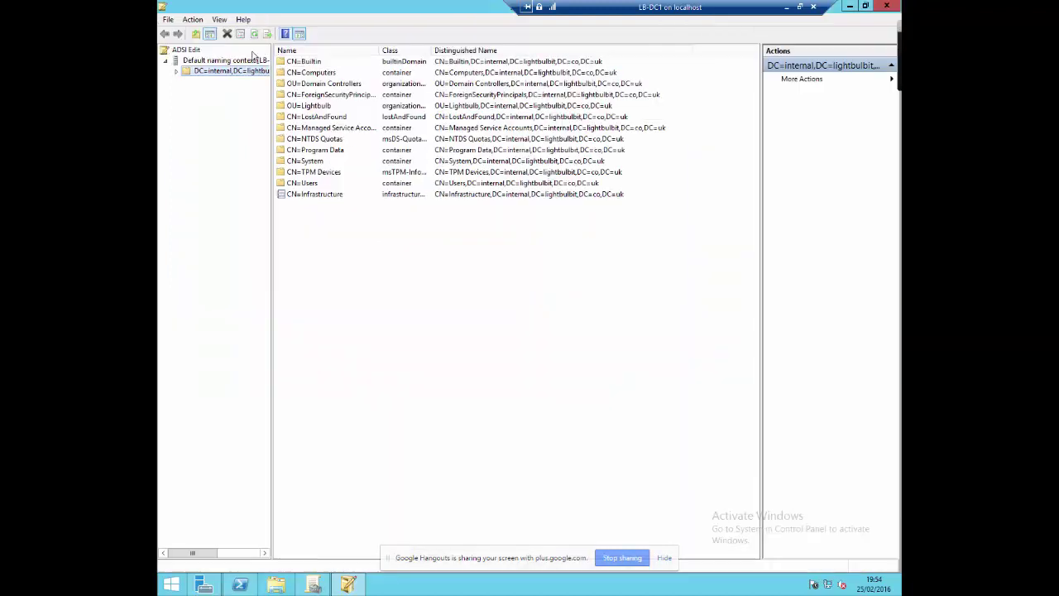
# - Add a connection to the Schema well-known naming context and expand it
pyautogui.rightClick(190, 51)
pyautogui.click(212, 58)
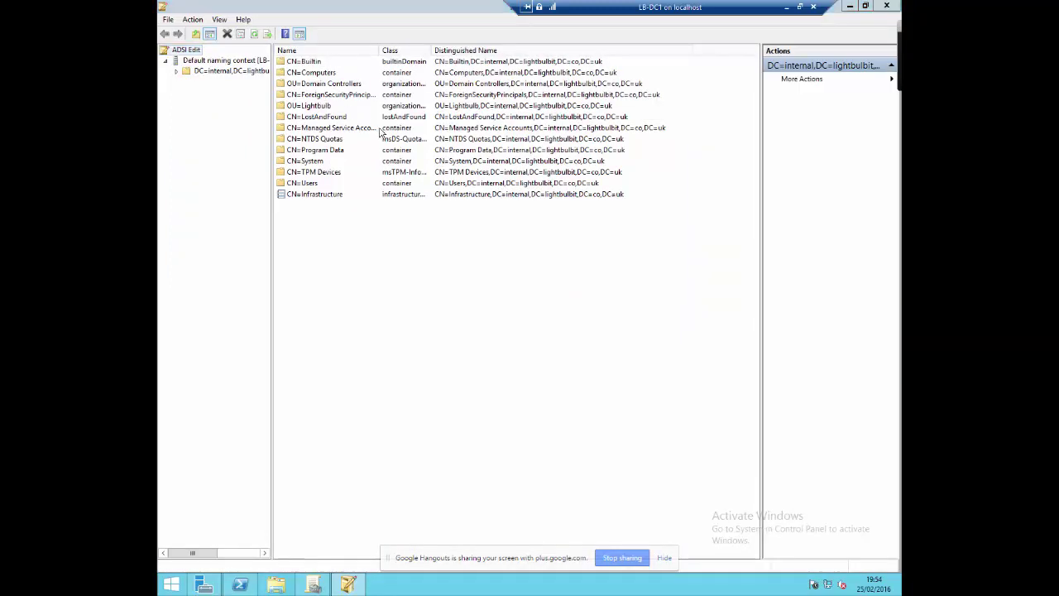
pyautogui.click(508, 288)
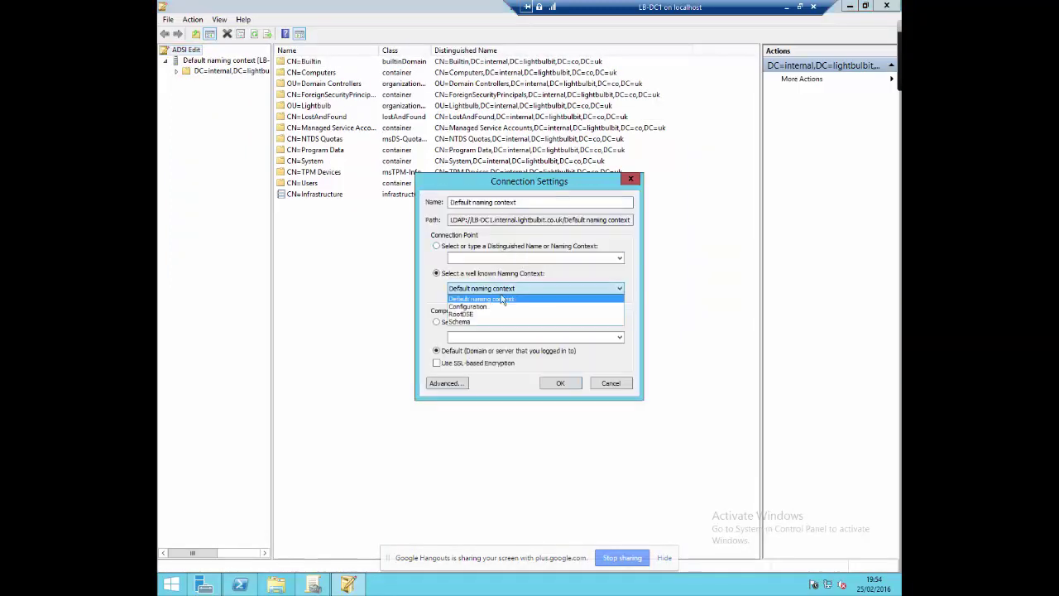
pyautogui.click(467, 323)
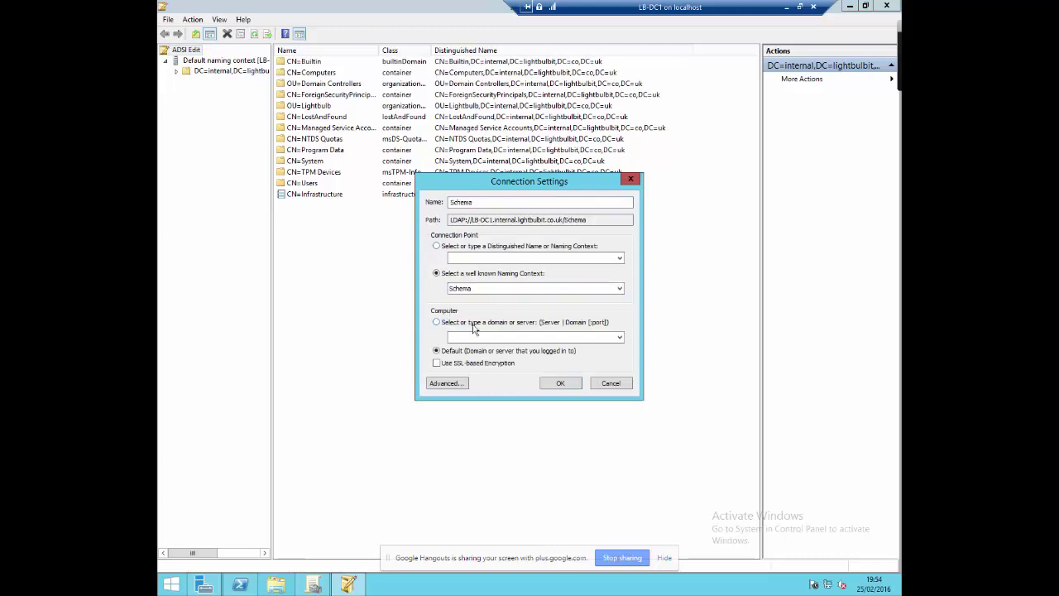
pyautogui.click(552, 383)
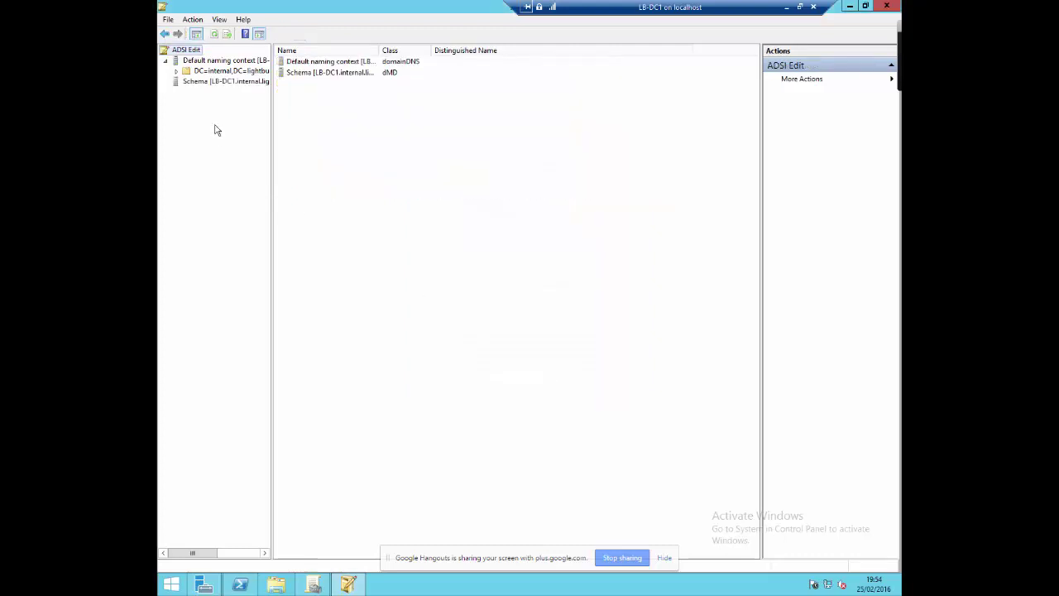
pyautogui.doubleClick(199, 86)
# - List the Schema container's objects, widen the tree pane and Class column, and inspect the ACS entries
pyautogui.click(190, 93)
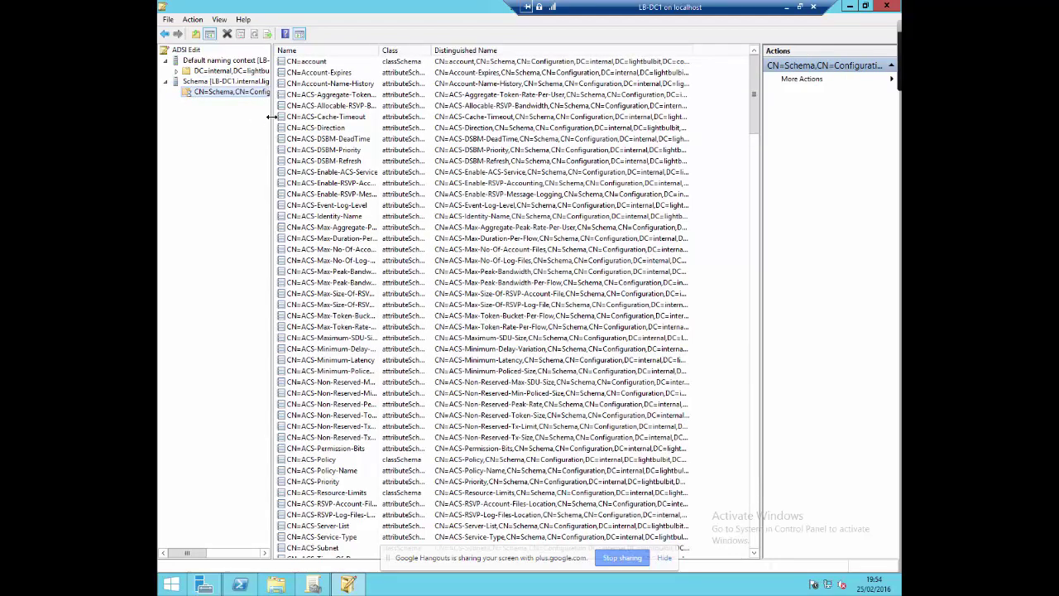
pyautogui.moveTo(273, 122); pyautogui.dragTo(342, 122)
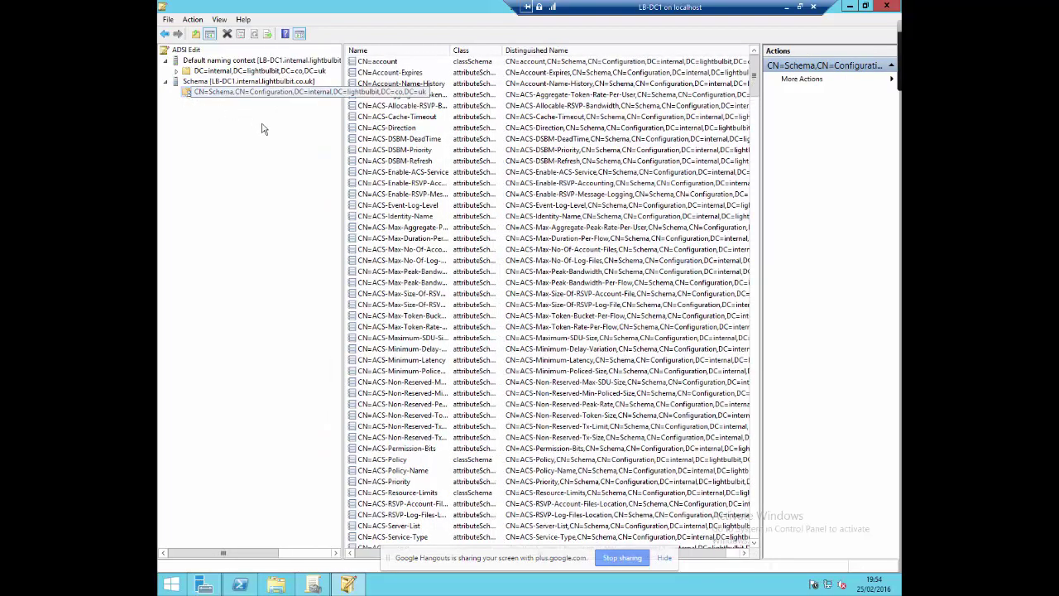
pyautogui.click(402, 230)
pyautogui.scroll(-9, 405, 238)
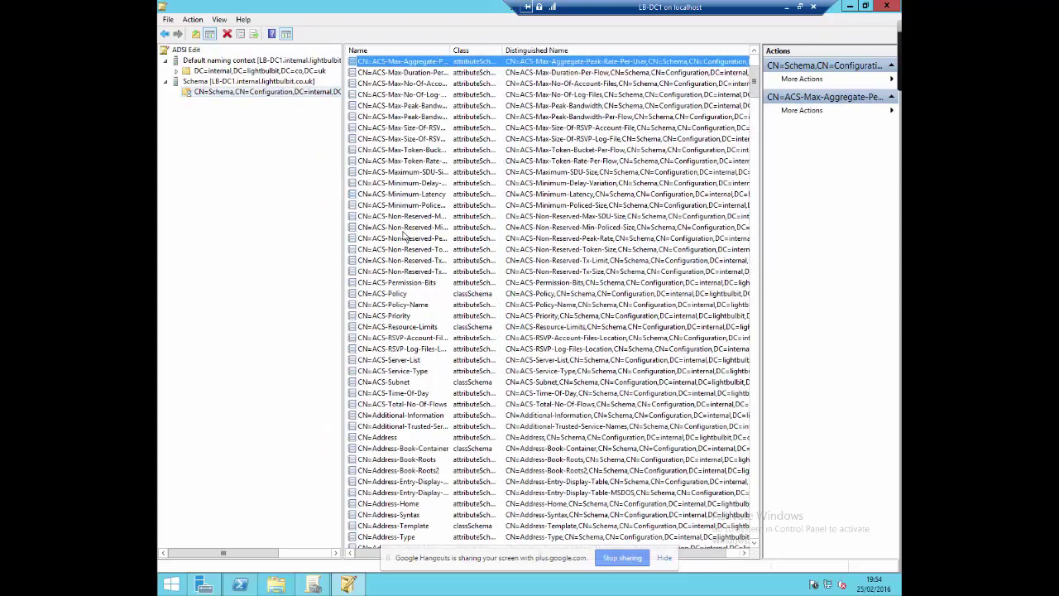
pyautogui.moveTo(503, 52); pyautogui.dragTo(614, 48)
pyautogui.click(469, 163)
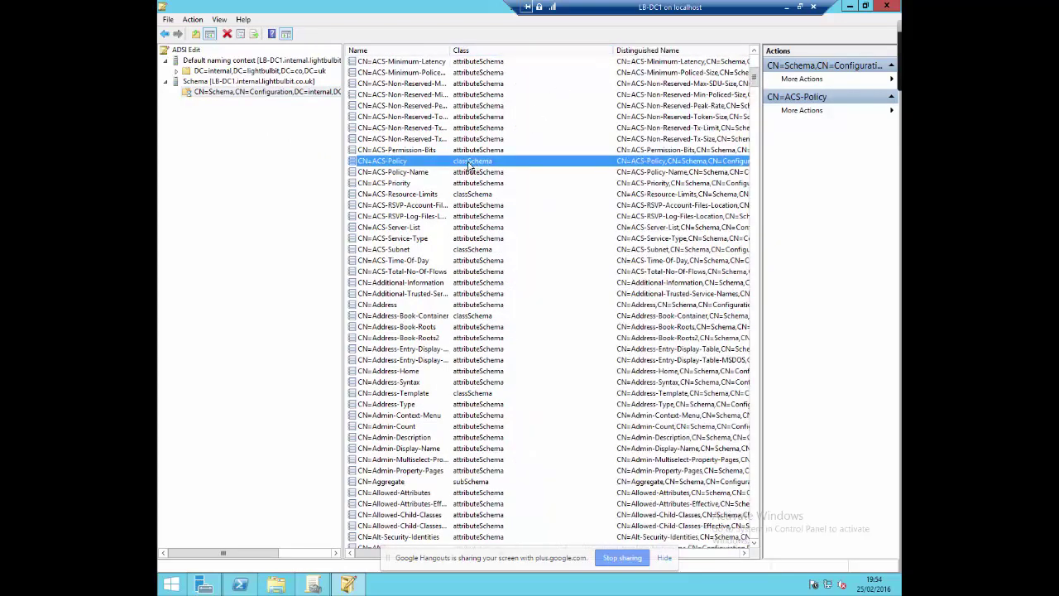
pyautogui.click(471, 153)
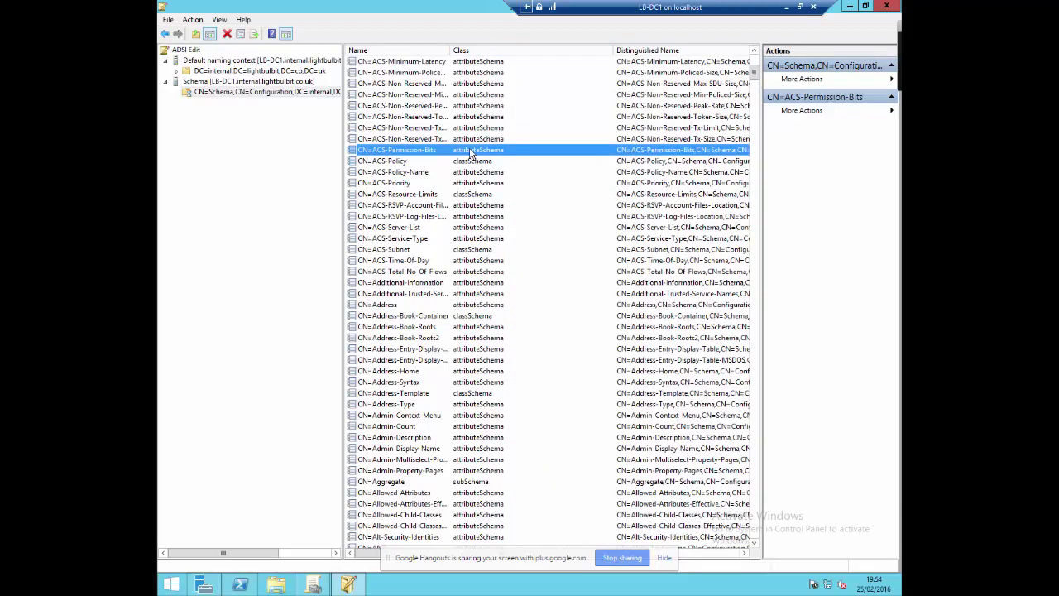
pyautogui.click(465, 320)
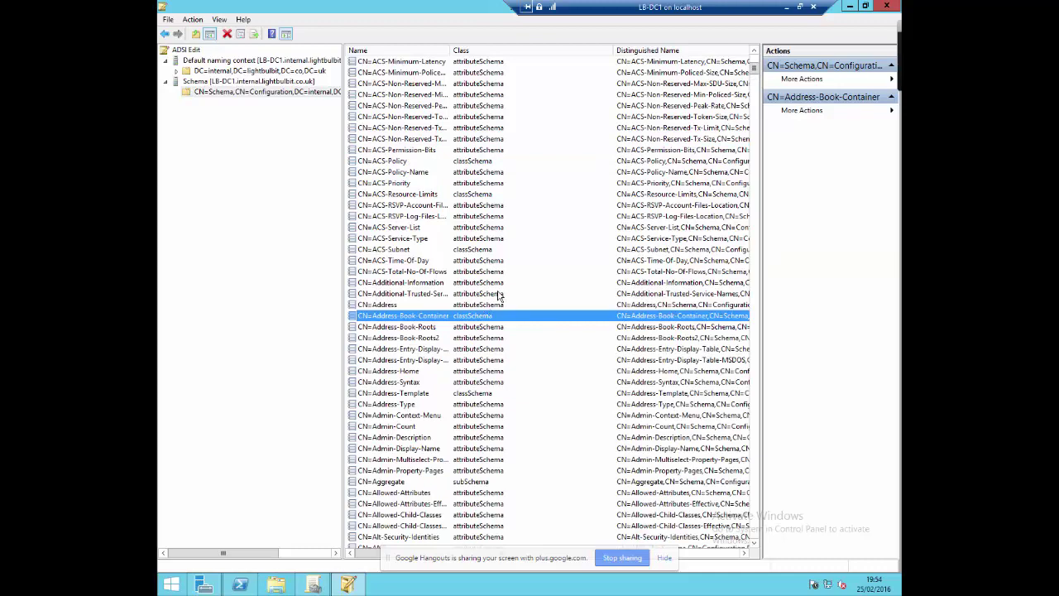
# - Scroll through schema entries past CN=Attribute-Schema and CN=Configuration to select CN=User
pyautogui.scroll(-9, 498, 300)
pyautogui.scroll(-5, 497, 302)
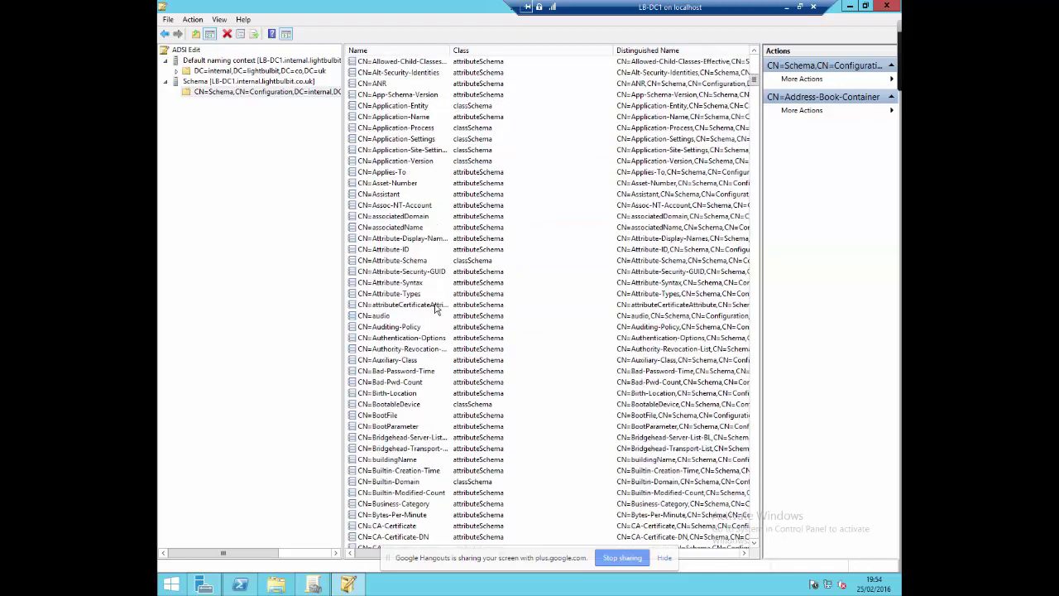
pyautogui.click(474, 261)
pyautogui.scroll(-15, 464, 329)
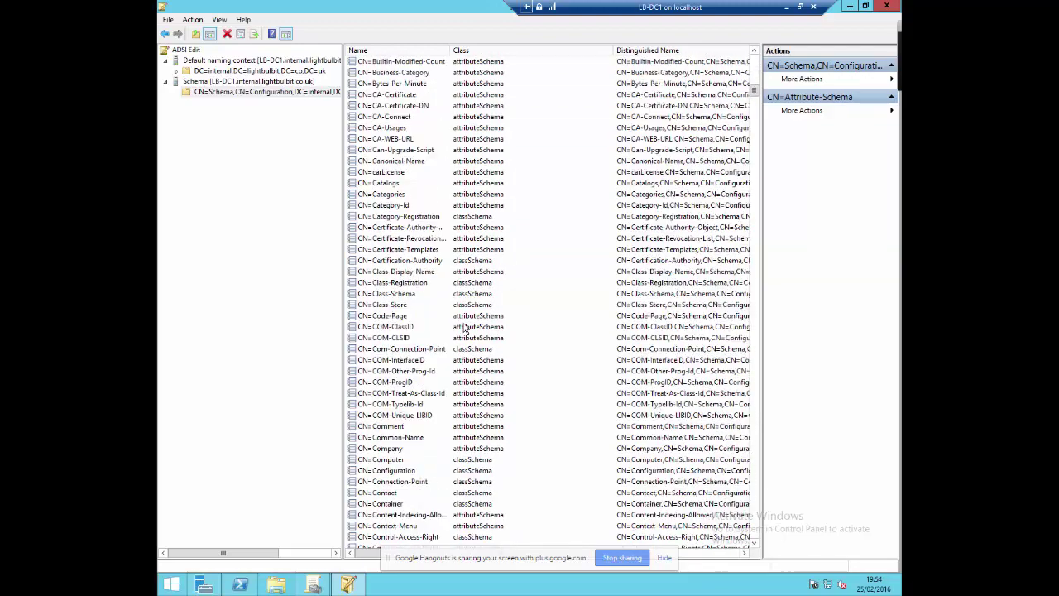
pyautogui.click(480, 372)
pyautogui.scroll(-20, 480, 382)
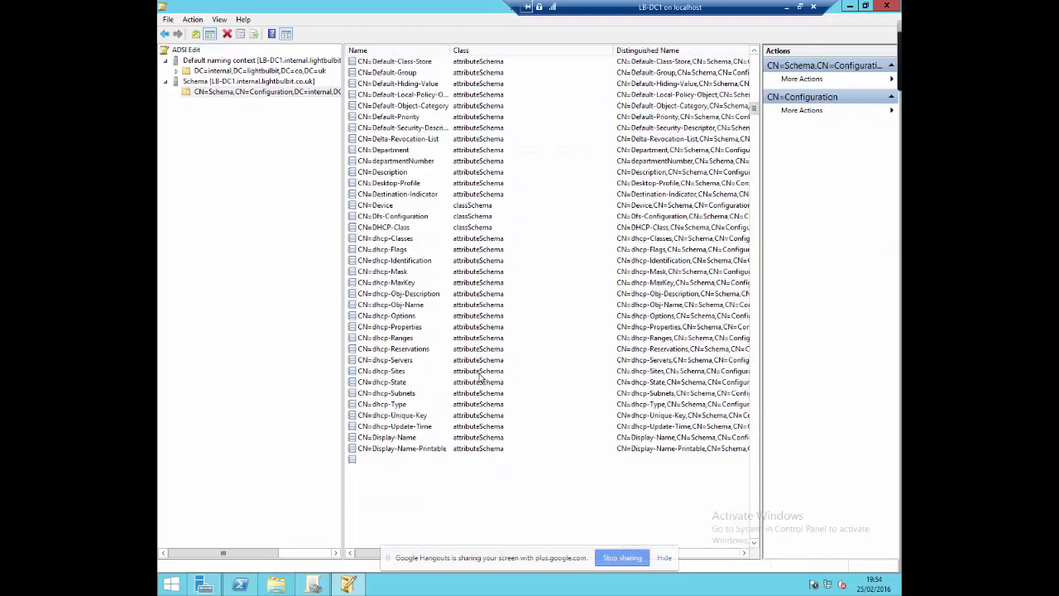
pyautogui.scroll(-20, 479, 377)
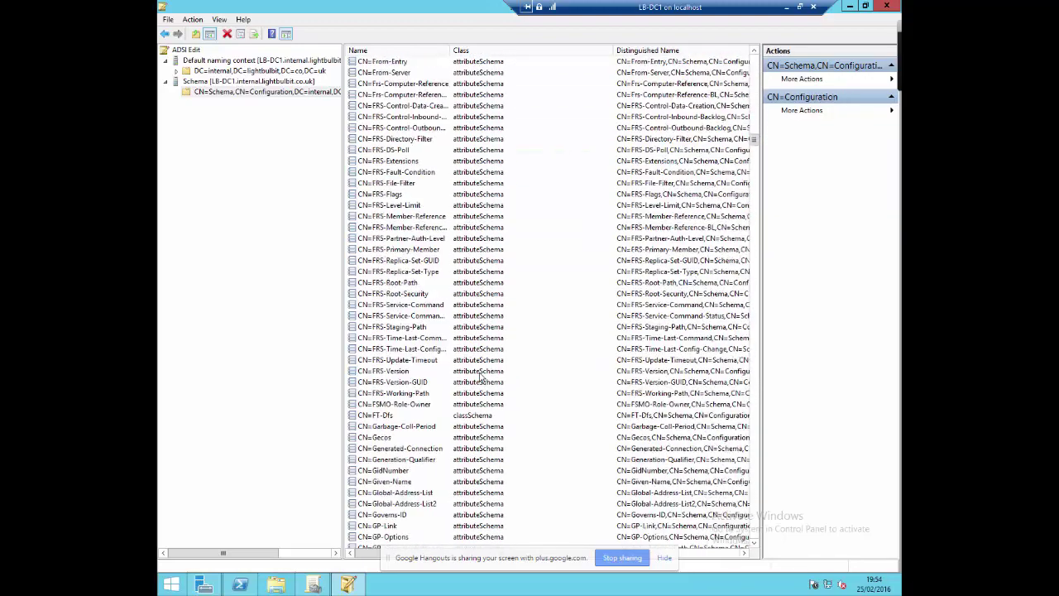
pyautogui.scroll(-20, 480, 374)
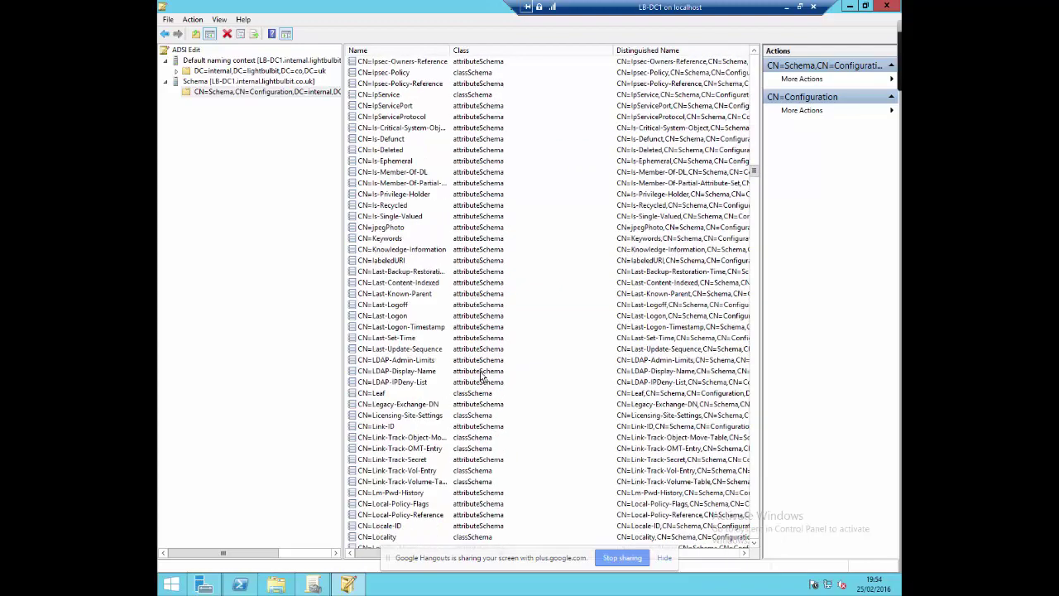
pyautogui.moveTo(751, 177); pyautogui.dragTo(739, 510)
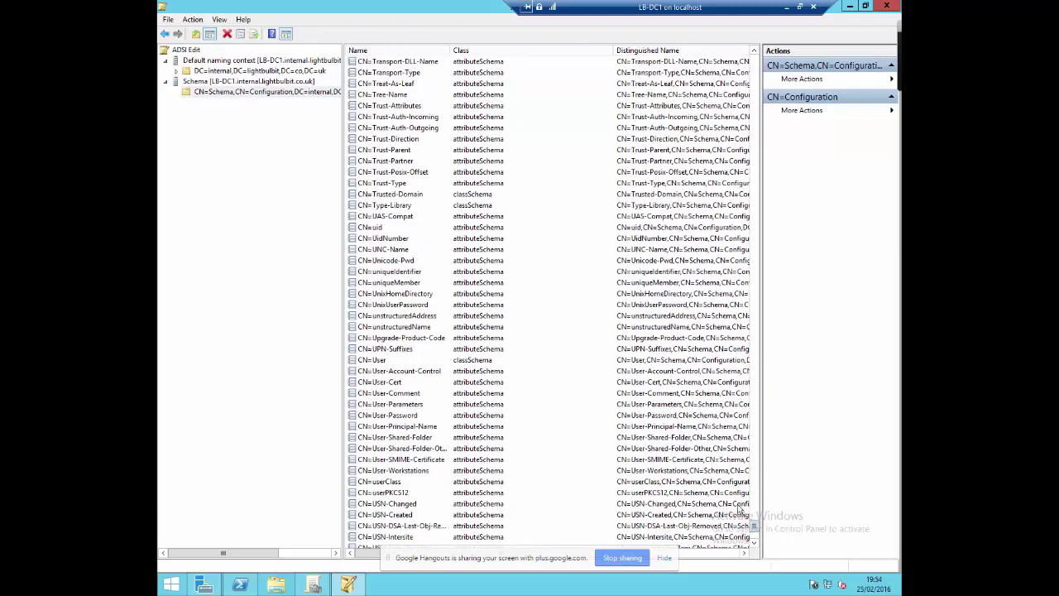
pyautogui.click(440, 363)
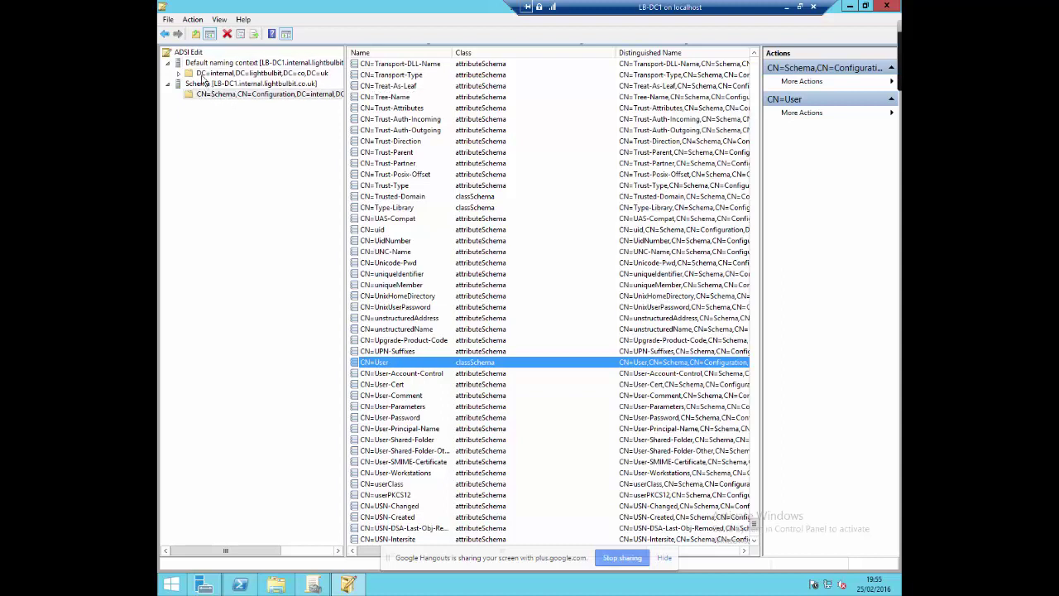
# - Expand Default naming context, DC=internal and CN=System, then begin a new connection from the root
pyautogui.click(212, 64)
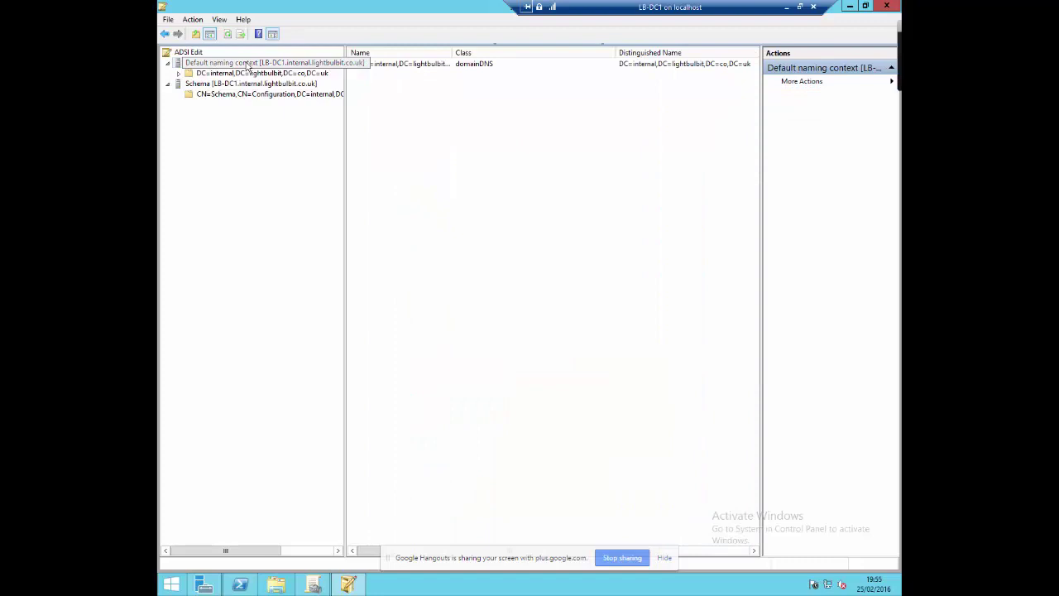
pyautogui.click(178, 74)
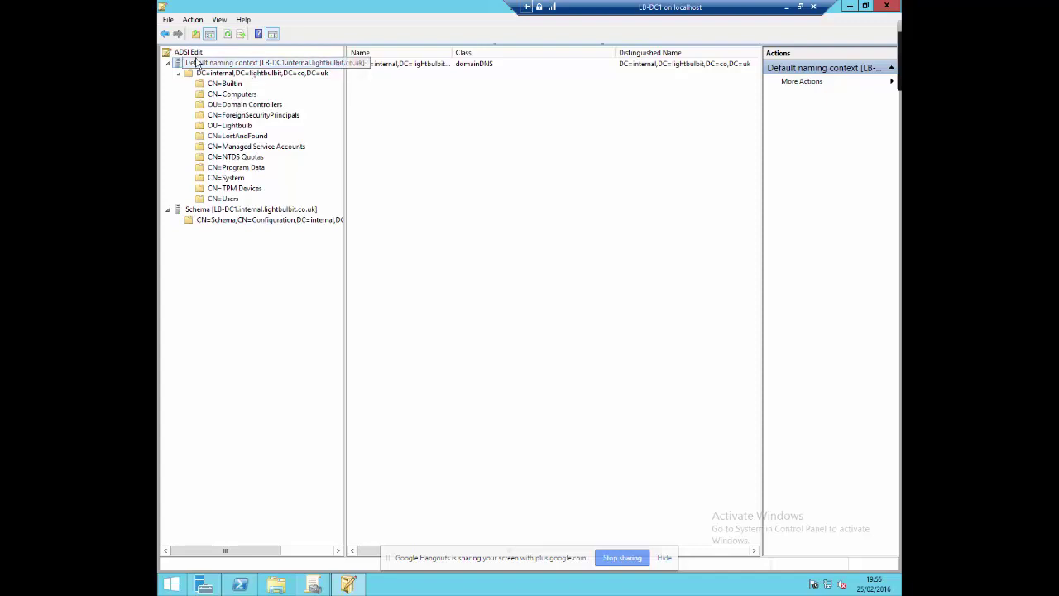
pyautogui.click(224, 178)
pyautogui.click(189, 180)
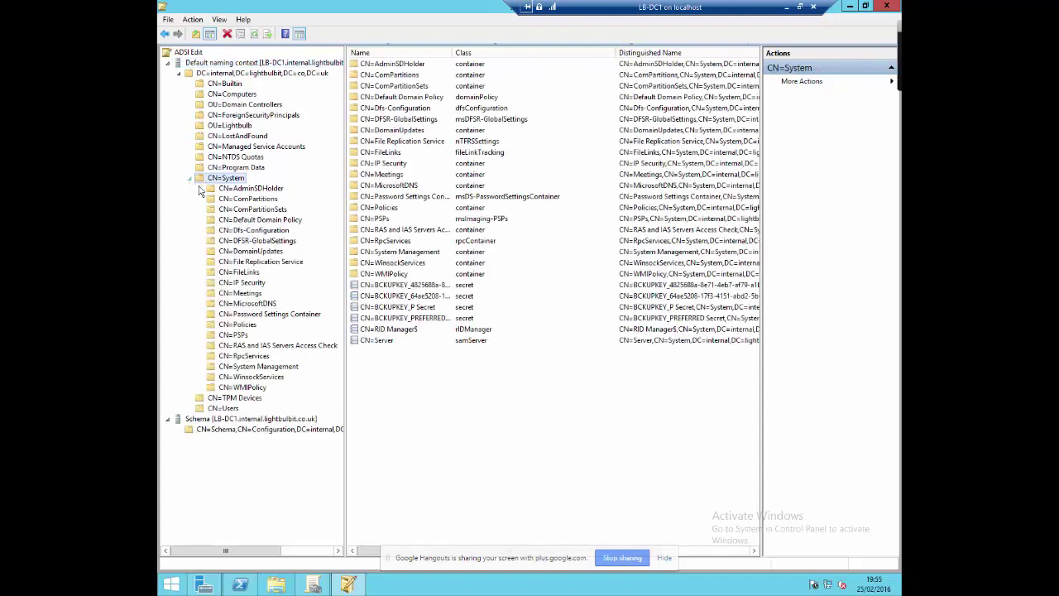
pyautogui.rightClick(198, 53)
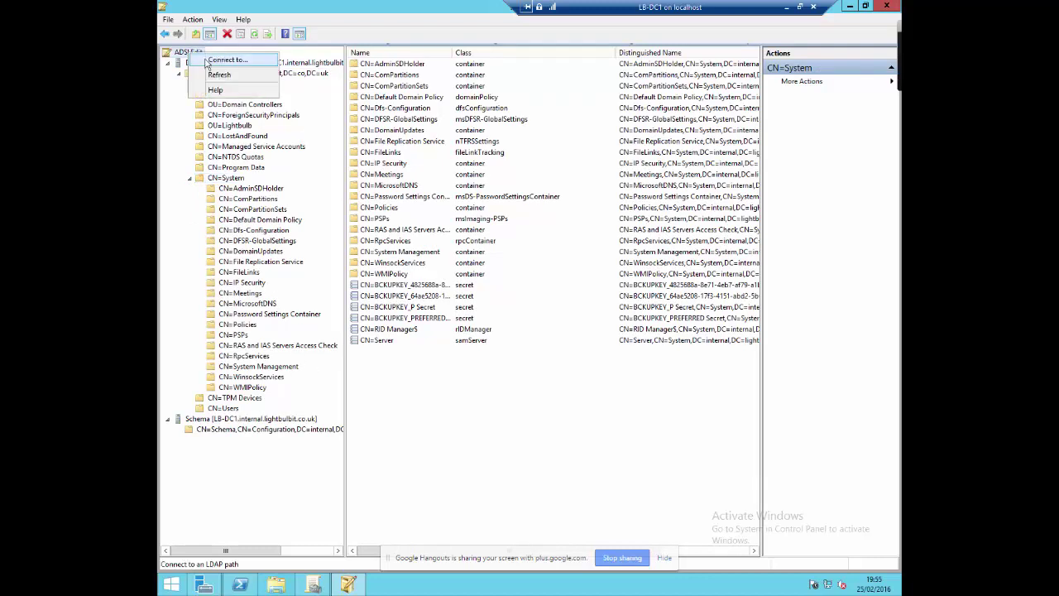
pyautogui.click(208, 60)
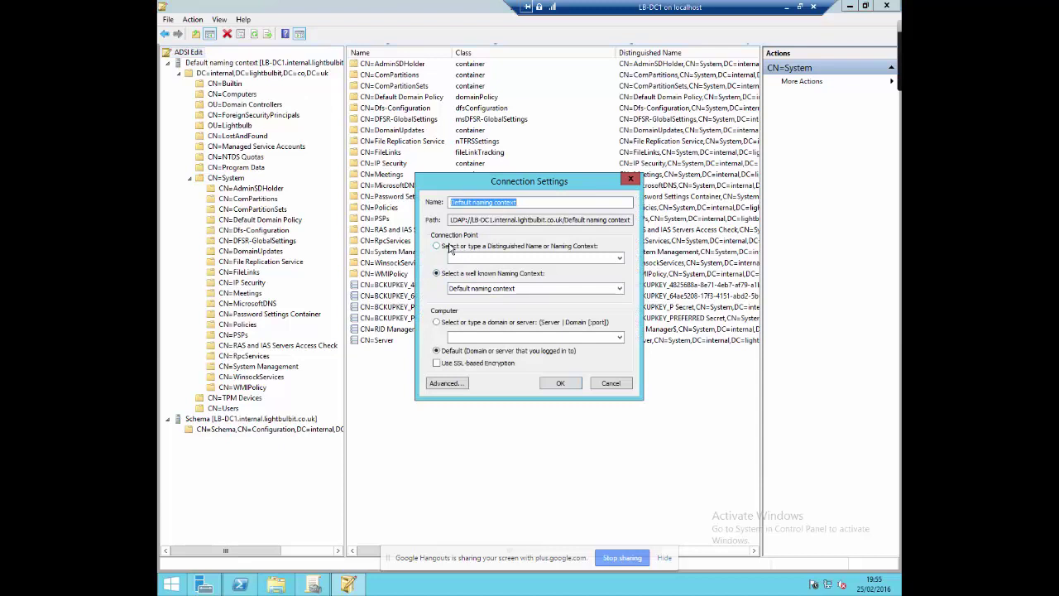
# - Try connecting to DC=DNSDomainZones,DC=lightbulbit,DC=co,DC=uk by distinguished name, triggering referral error 0x202b
pyautogui.click(453, 248)
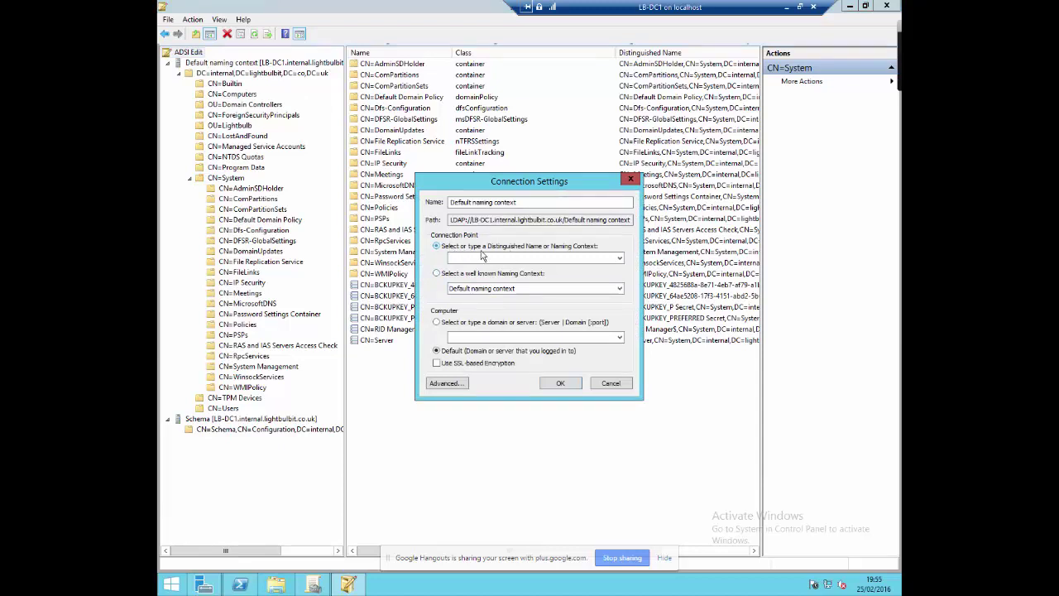
pyautogui.click(481, 258)
pyautogui.write('D')
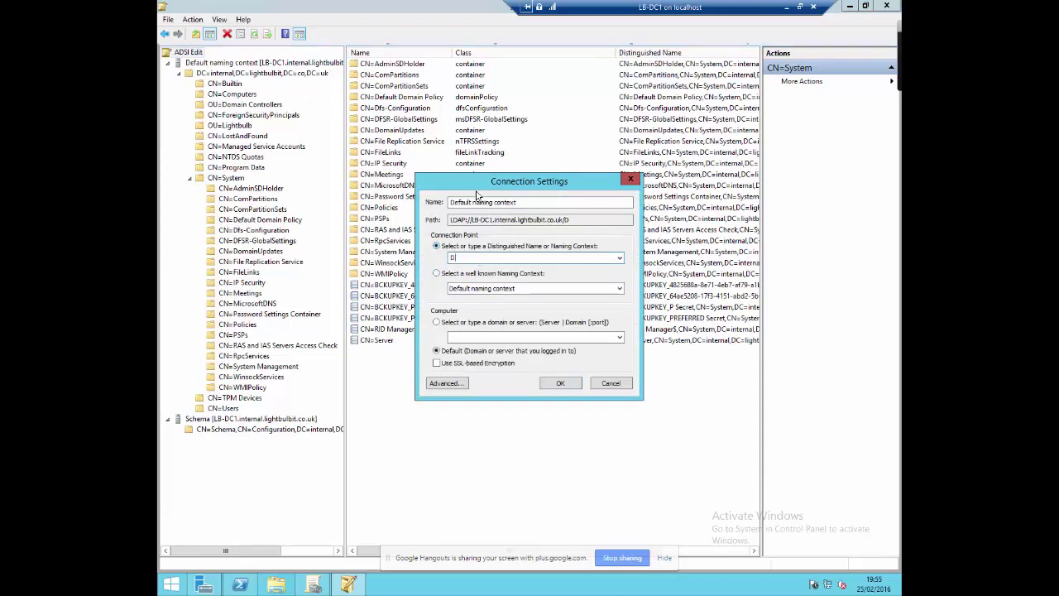
pyautogui.write('C=DNSDomainZones,DC=')
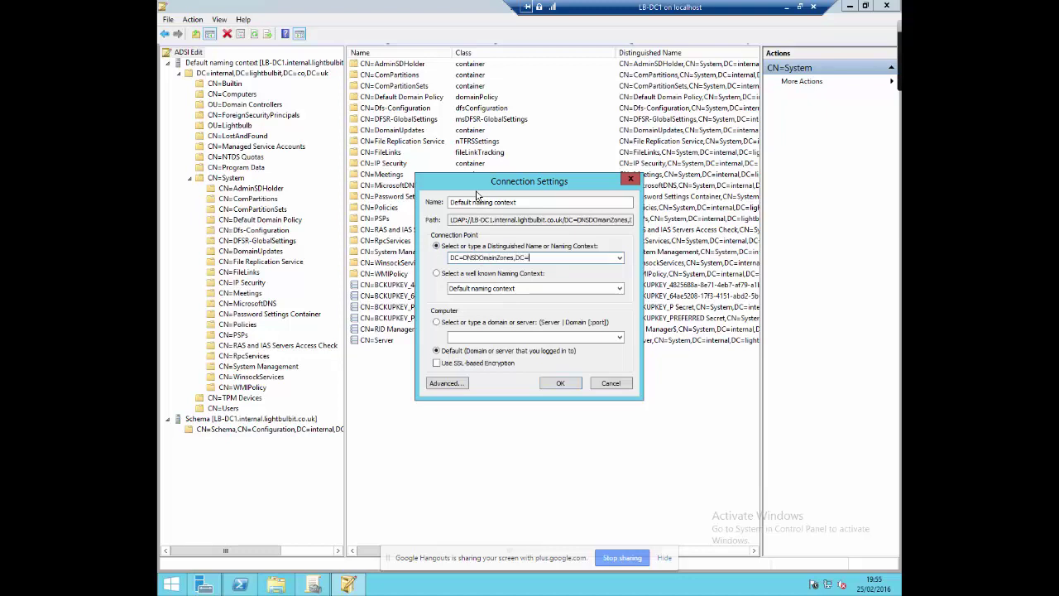
pyautogui.write('lightbulbit, DC')
pyautogui.press('BackSpace')
pyautogui.press('BackSpace')
pyautogui.press('BackSpace')
pyautogui.write('DC=co,DC=uk')
pyautogui.click(563, 384)
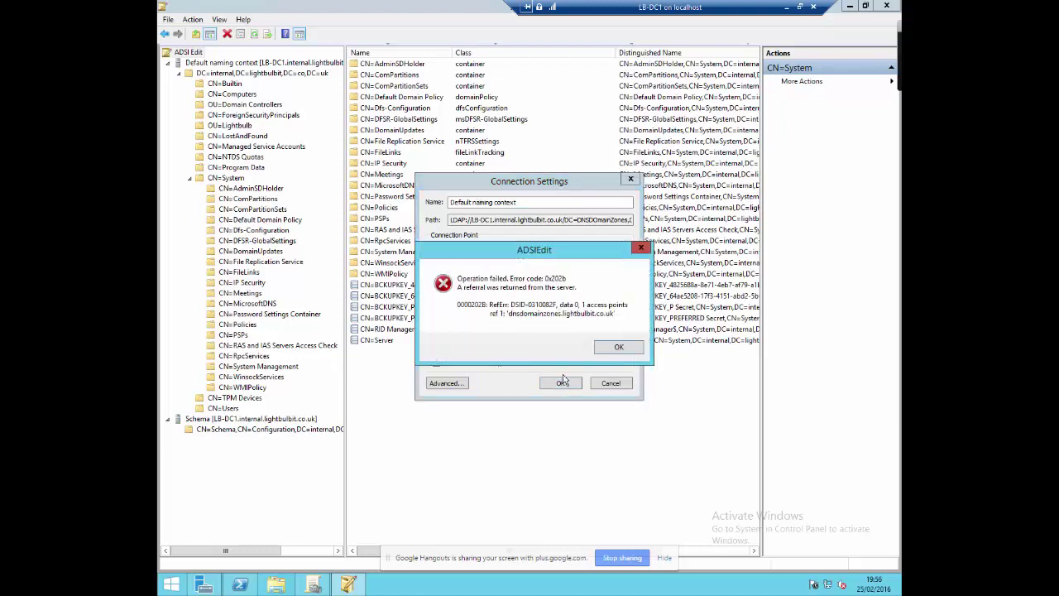
# - Correct the distinguished name to DC=DomainDNSZones and retry the connection
pyautogui.click(629, 347)
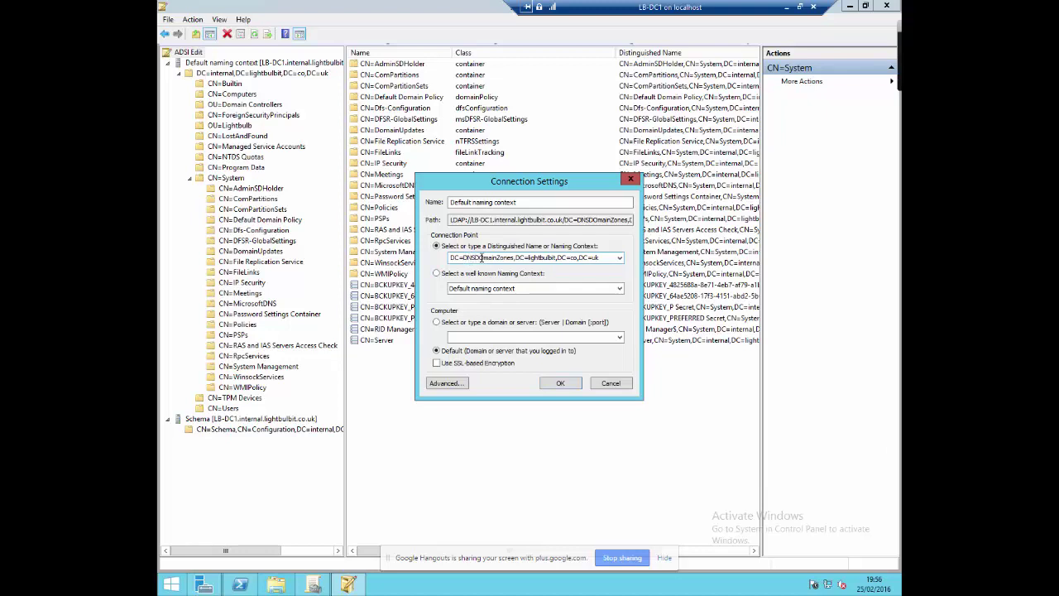
pyautogui.doubleClick(532, 260)
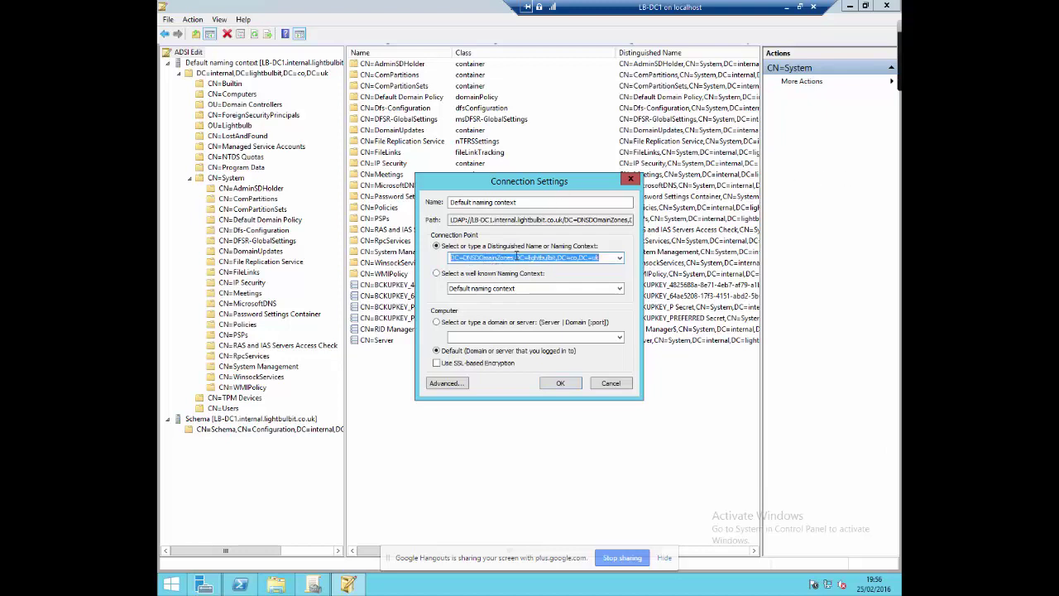
pyautogui.click(485, 257)
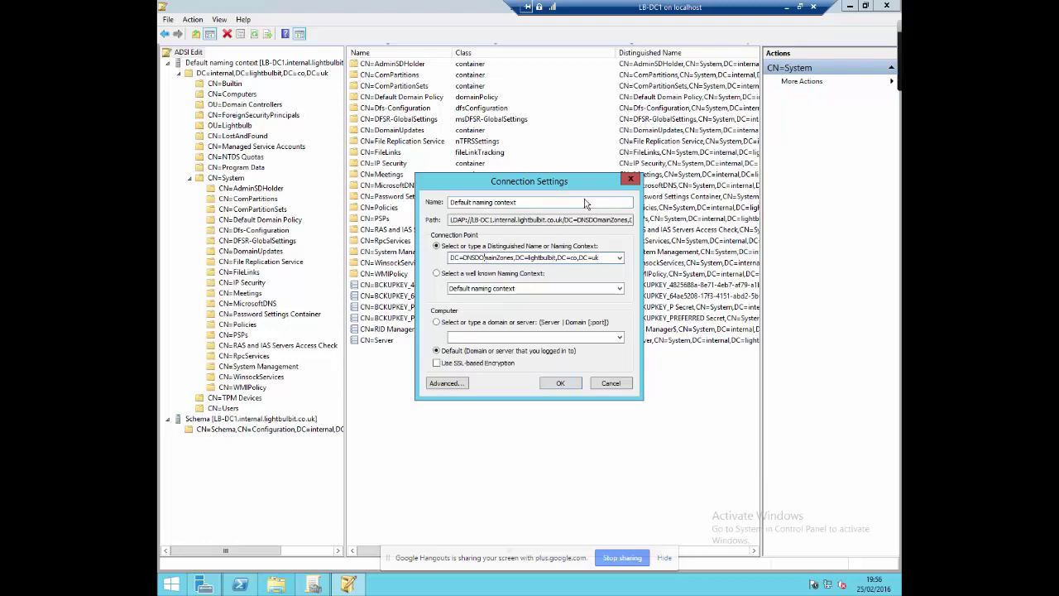
pyautogui.press('BackSpace')
pyautogui.write('o')
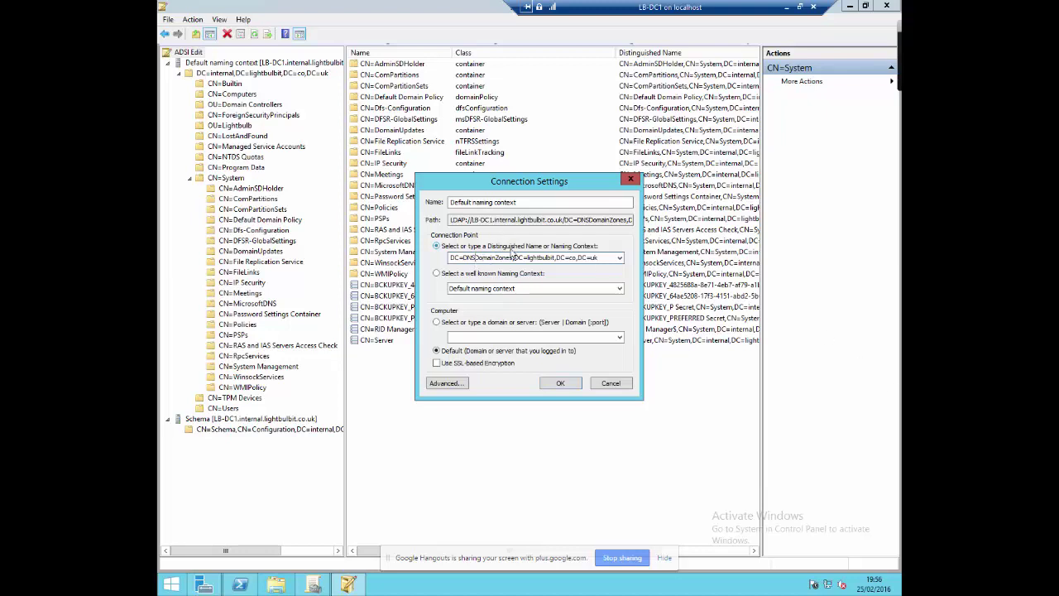
pyautogui.press('BackSpace')
pyautogui.press('BackSpace')
pyautogui.press('BackSpace')
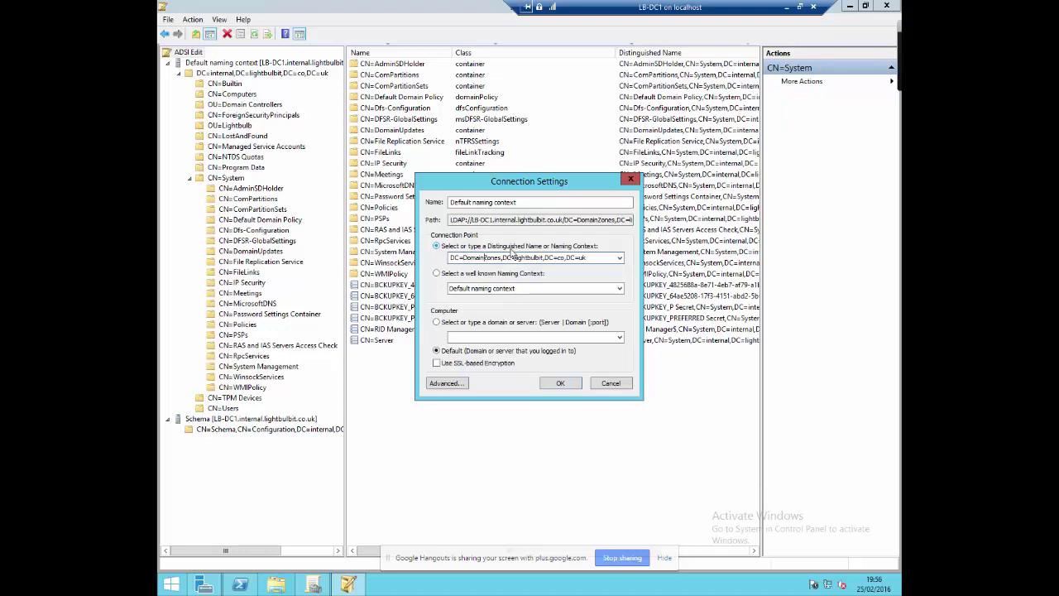
pyautogui.write('DNS')
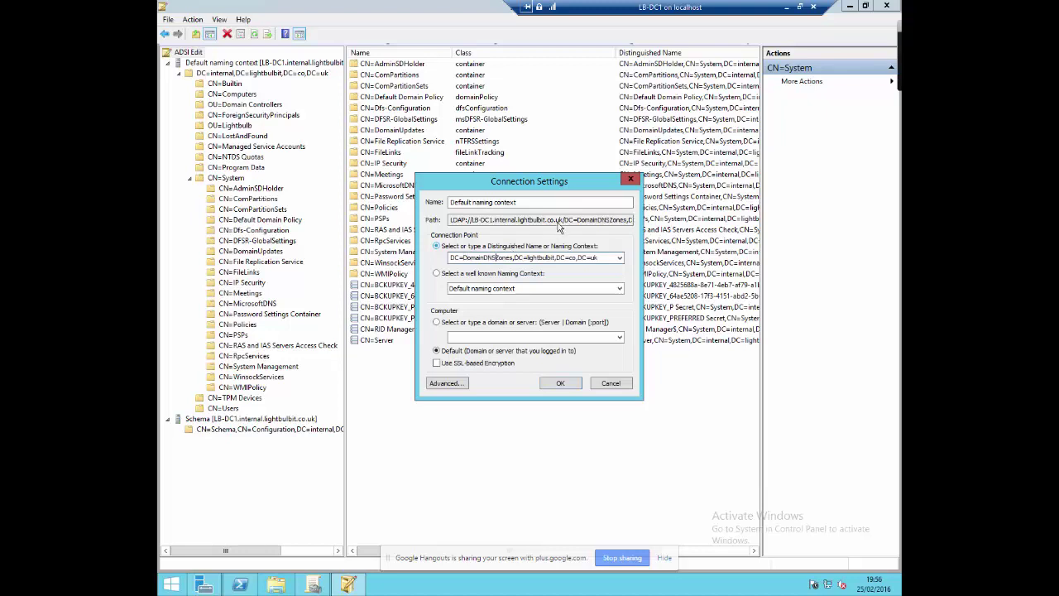
pyautogui.click(560, 383)
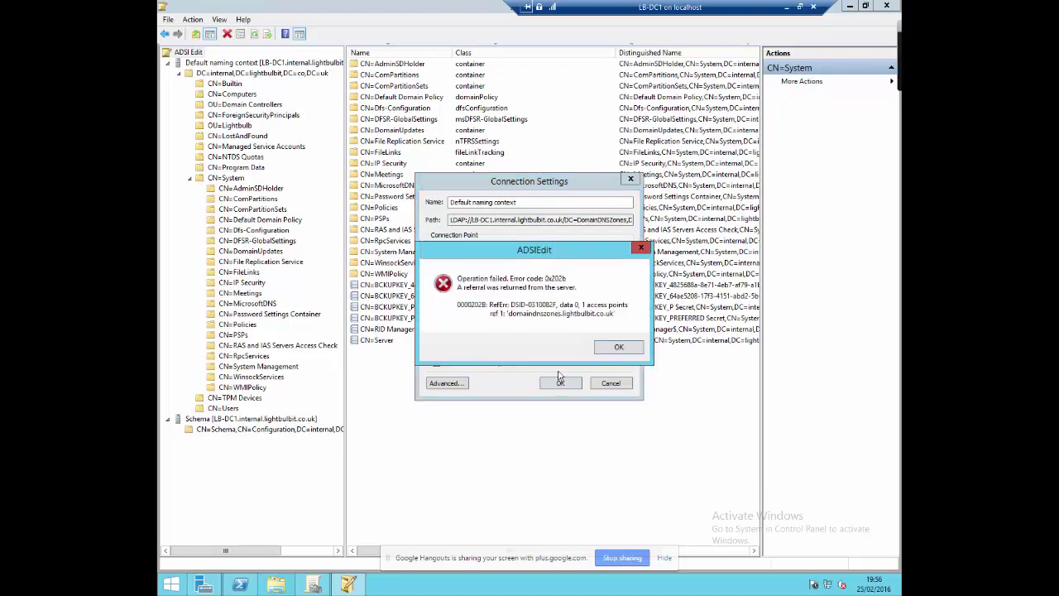
# - After another referral error, change the name to DC=ForestDNSZones and try connecting
pyautogui.click(617, 348)
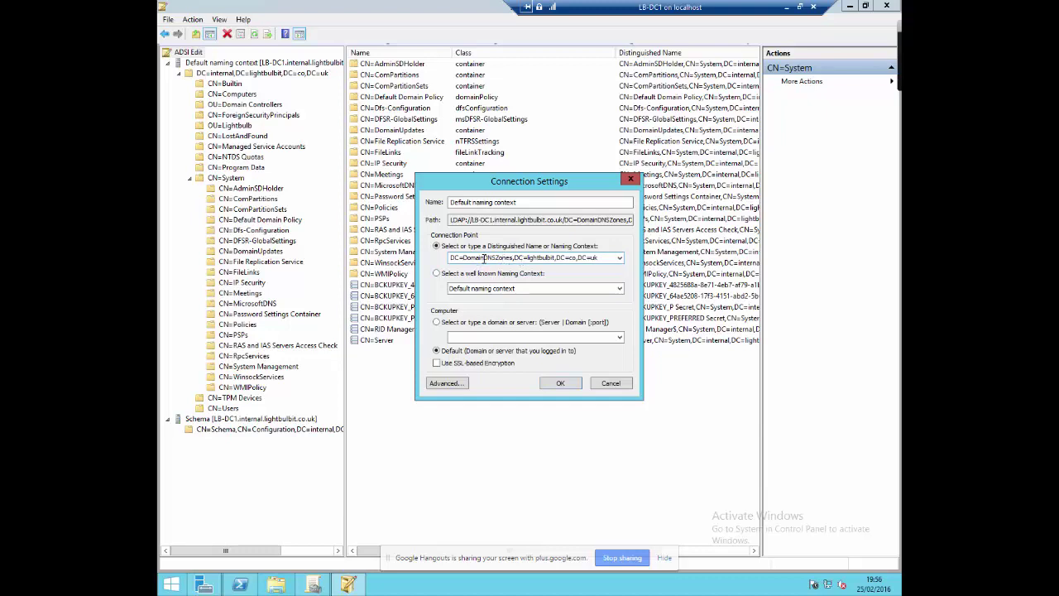
pyautogui.doubleClick(465, 258)
pyautogui.click(474, 257)
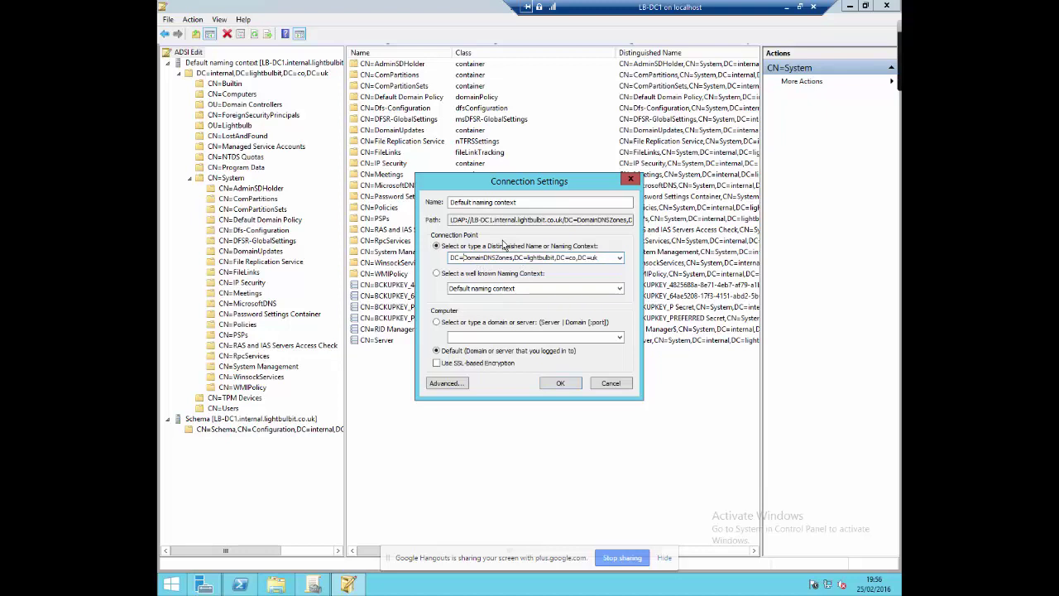
pyautogui.hotkey('shift', 'Right')
pyautogui.hotkey('shift', 'Right')
pyautogui.hotkey('shift', 'Right')
pyautogui.write('Forest')
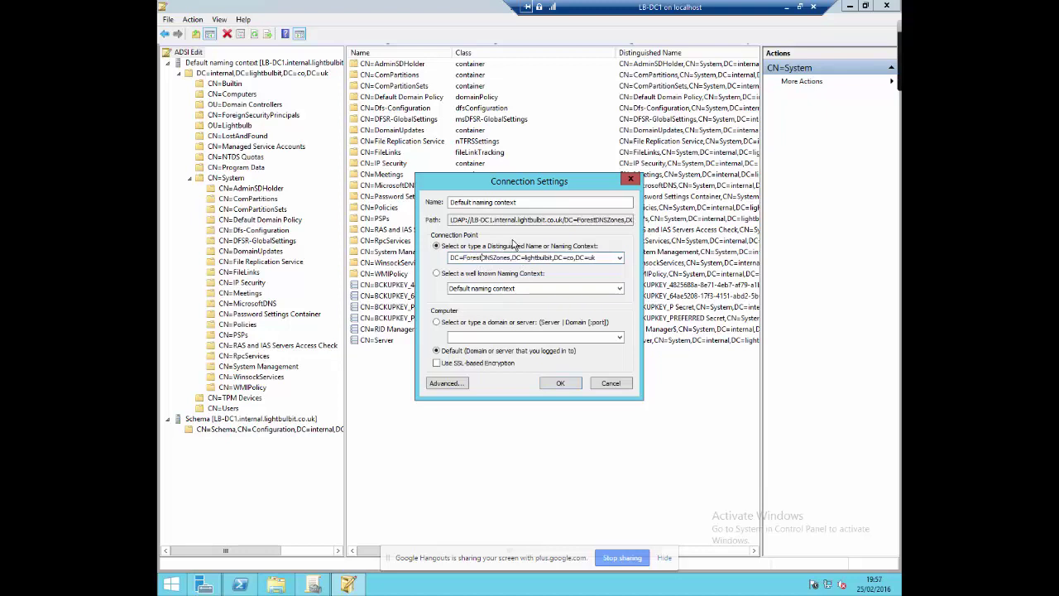
pyautogui.click(560, 383)
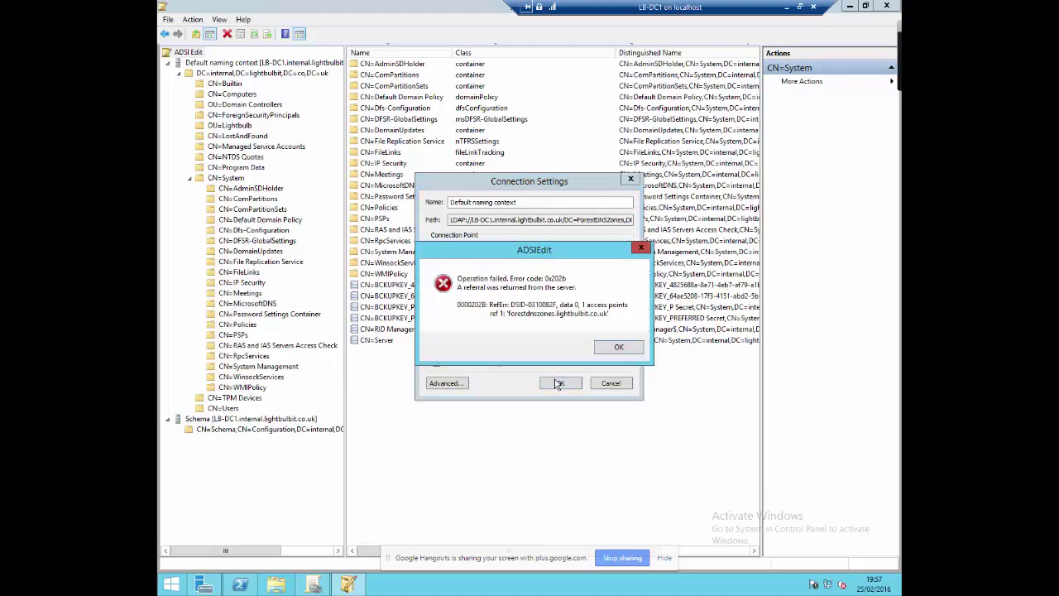
# - After the ForestDNSZones referral error, switch back to DC=DomainDNSZones and retry
pyautogui.click(604, 351)
pyautogui.doubleClick(482, 257)
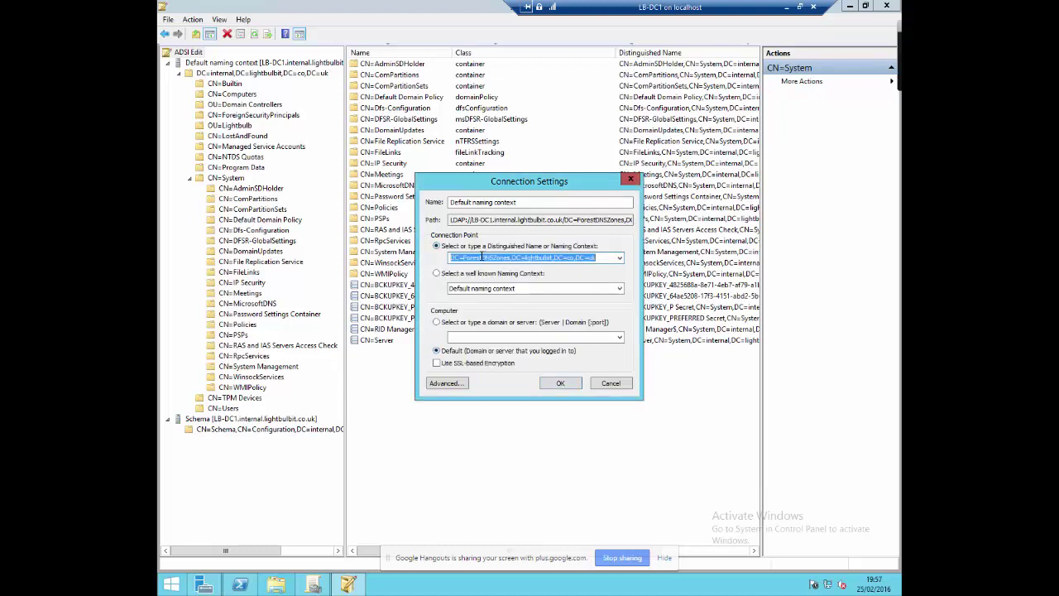
pyautogui.click(464, 259)
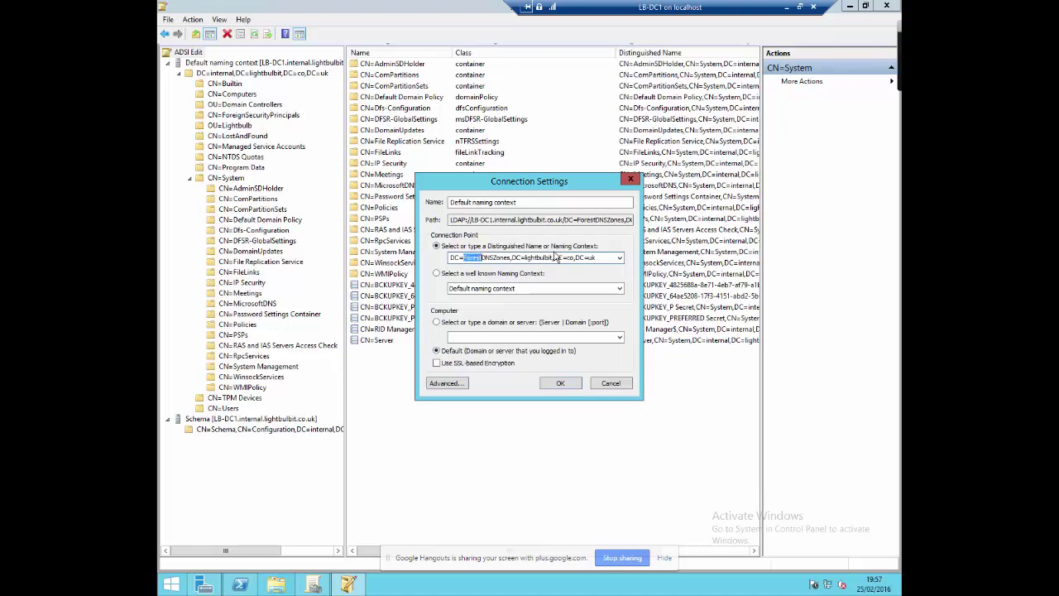
pyautogui.write('Domain')
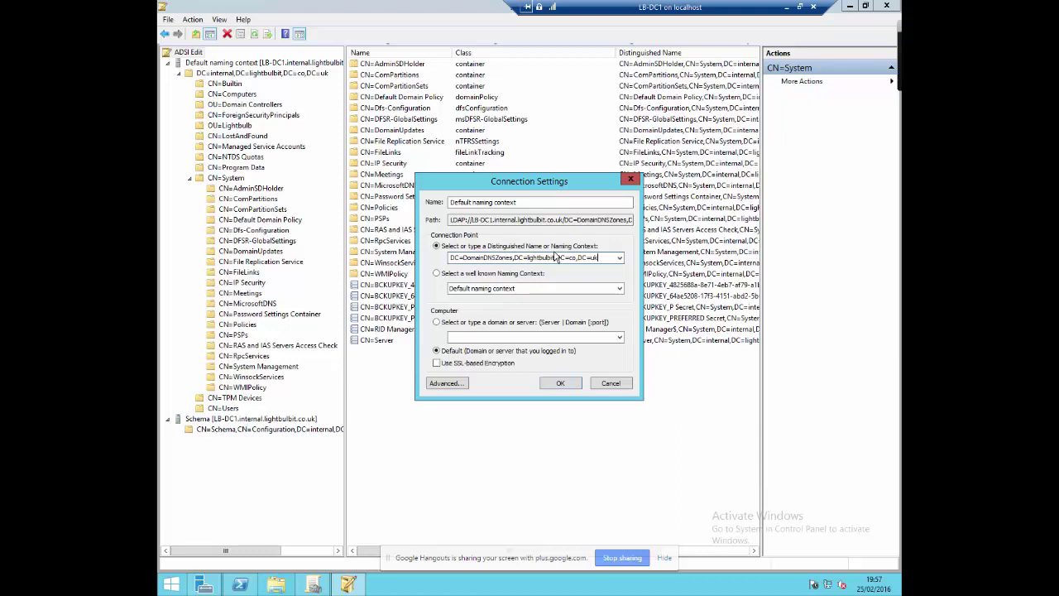
pyautogui.click(561, 383)
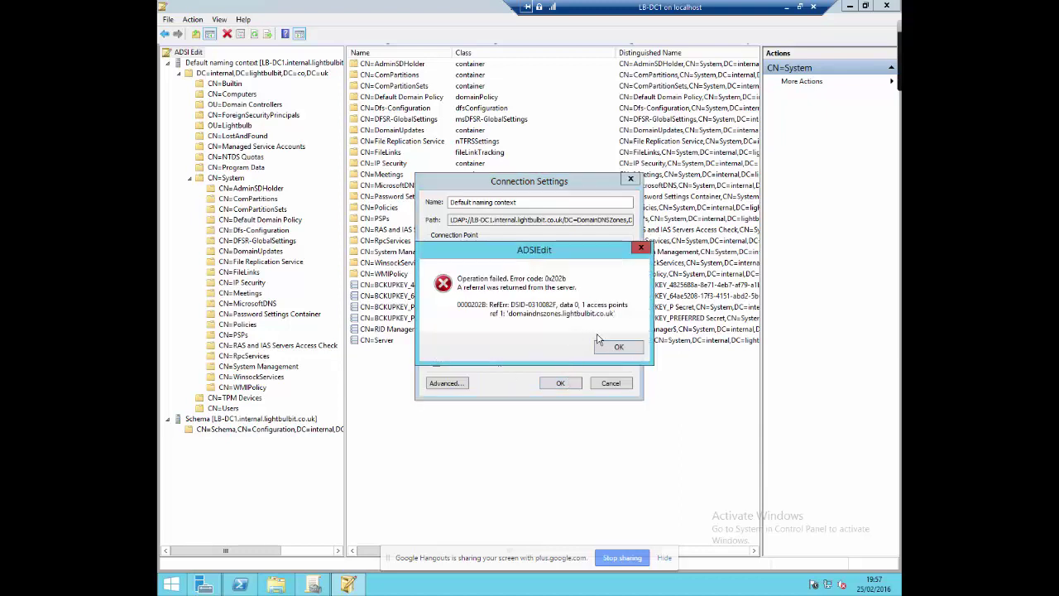
# - Dismiss the final referral error, check the Advanced options, and cancel Connection Settings
pyautogui.click(611, 348)
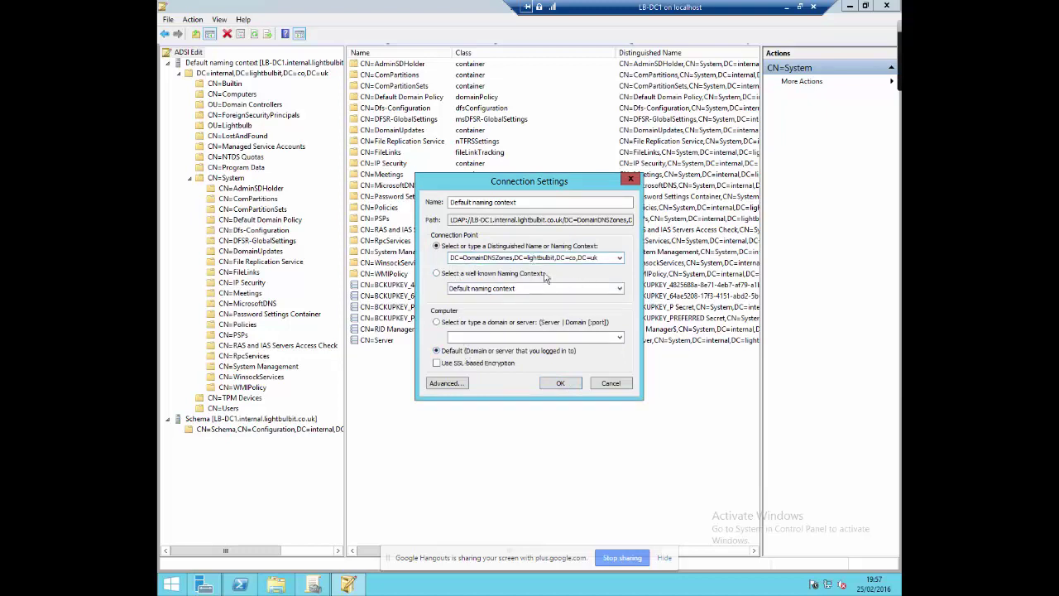
pyautogui.moveTo(605, 258); pyautogui.dragTo(464, 250)
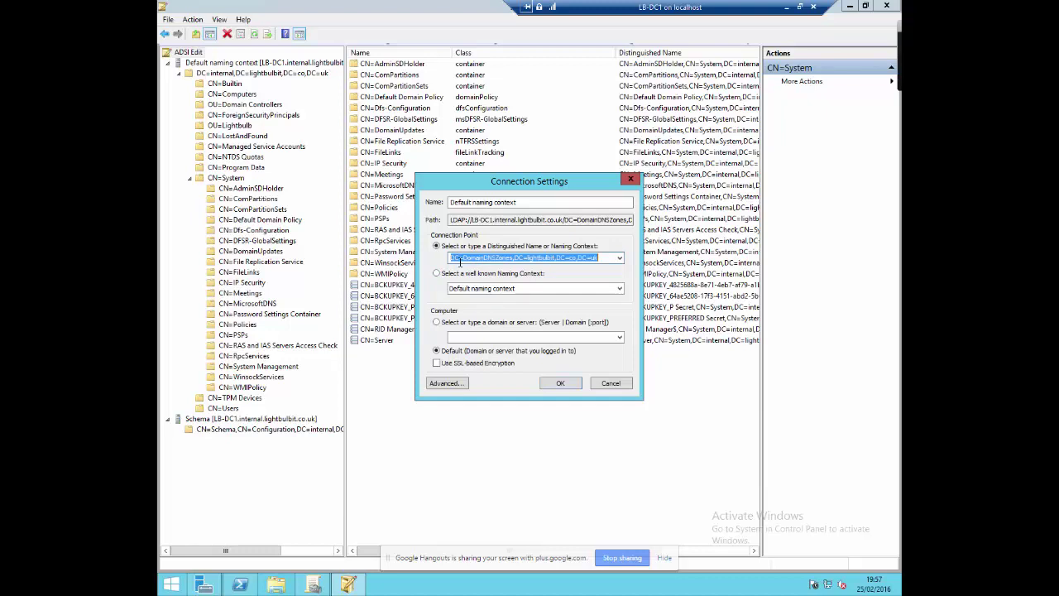
pyautogui.click(467, 259)
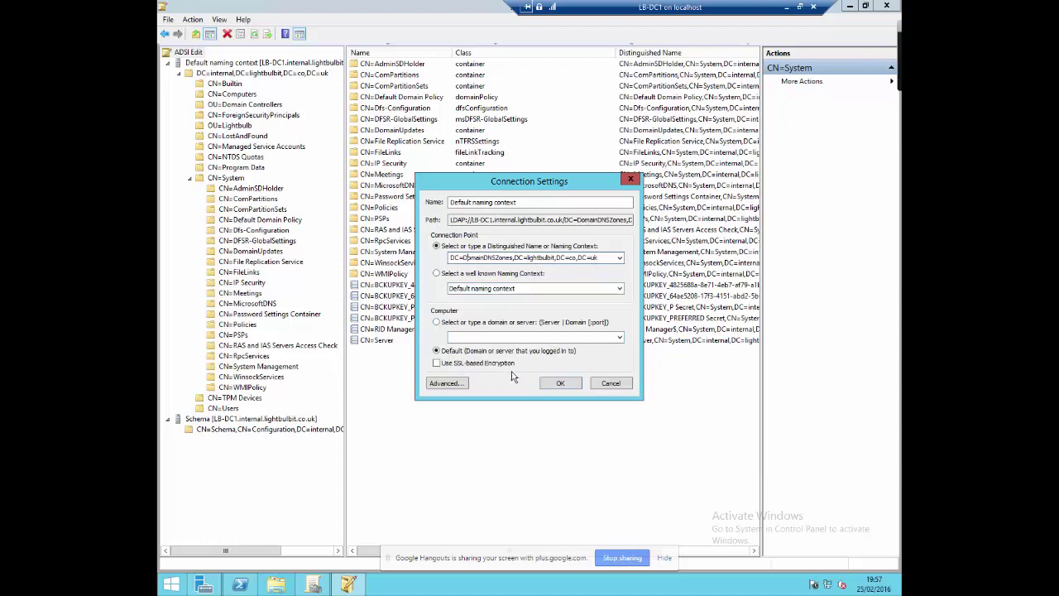
pyautogui.click(464, 385)
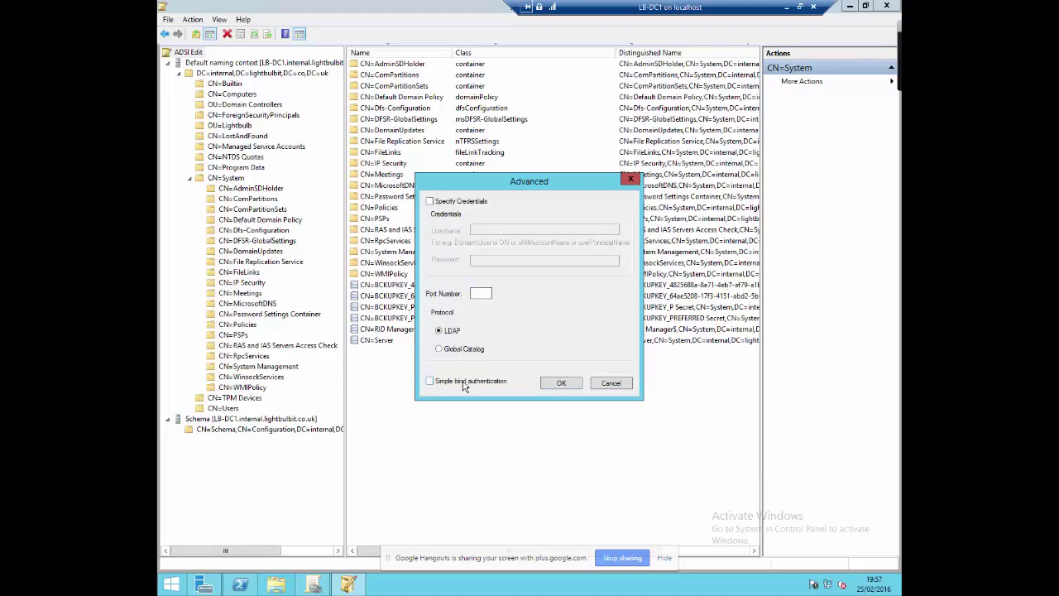
pyautogui.click(555, 382)
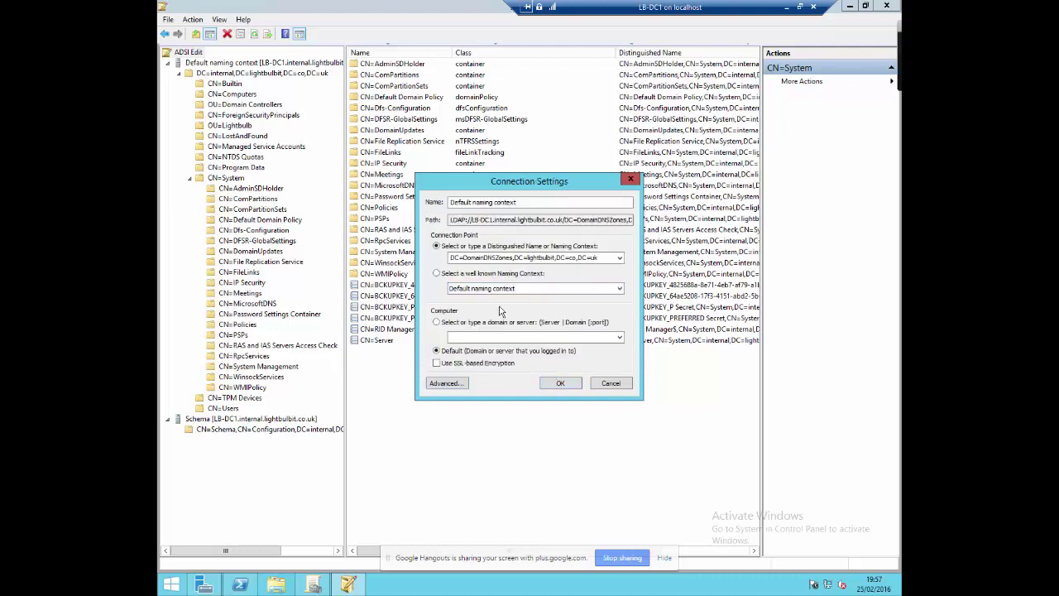
pyautogui.click(521, 337)
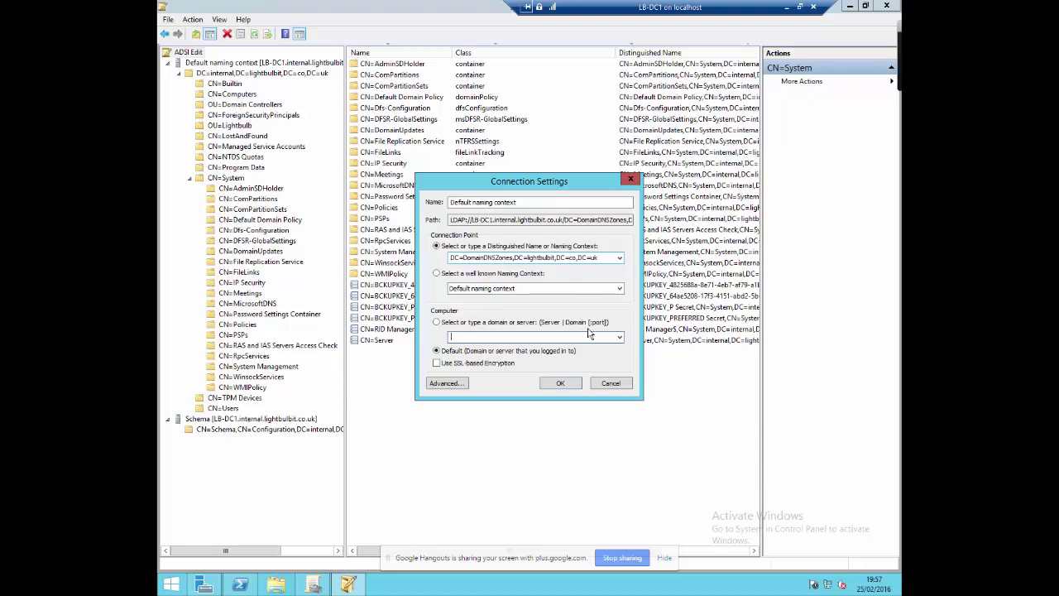
pyautogui.click(608, 385)
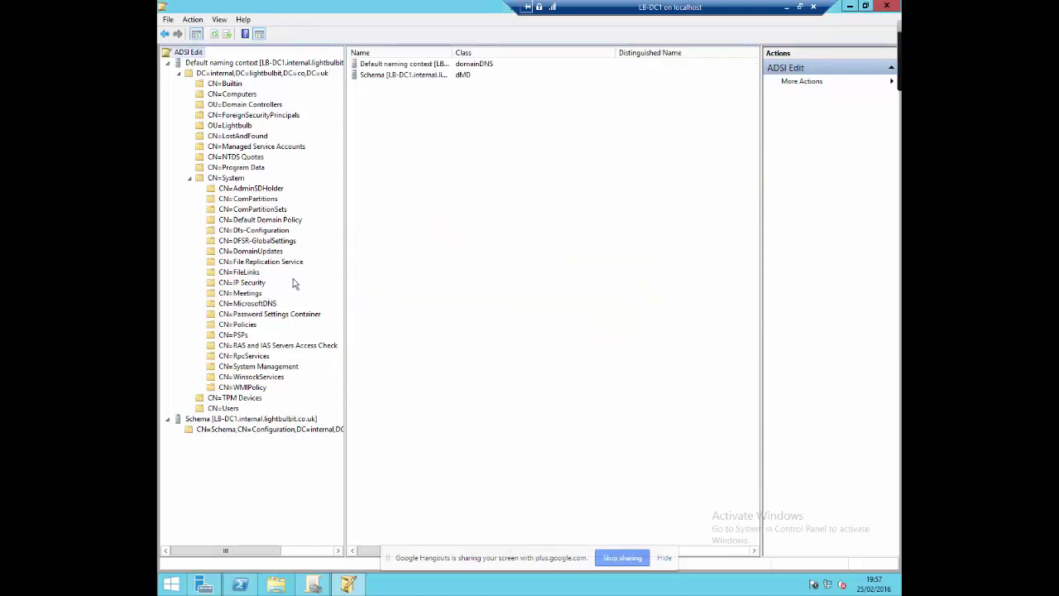
# - Expand CN=MicrosoftDNS to view DC=RootDNSServers, then start another connection from the ADSI Edit root
pyautogui.click(251, 304)
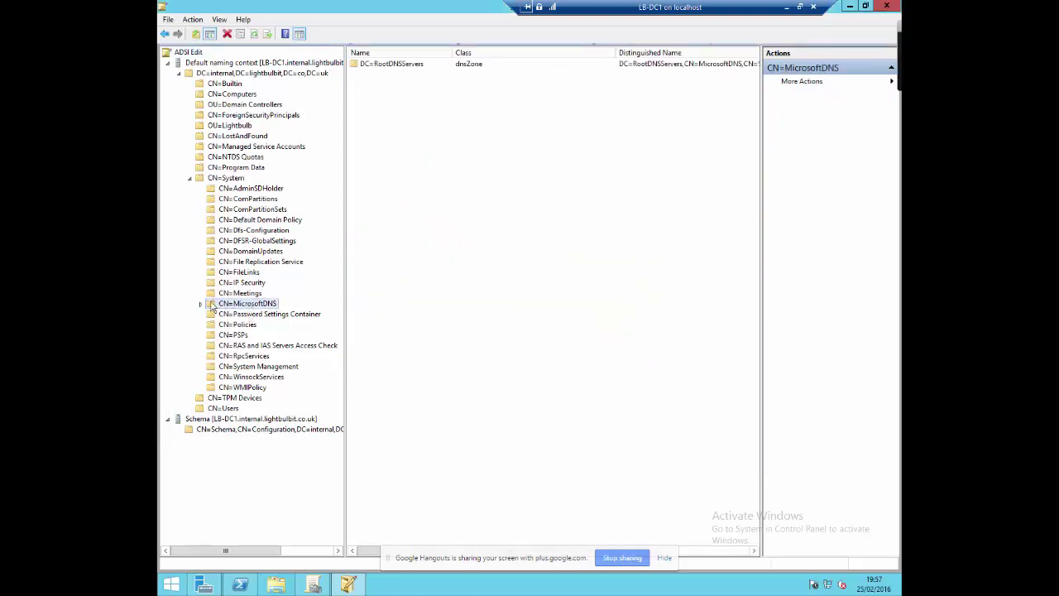
pyautogui.click(200, 304)
pyautogui.click(230, 317)
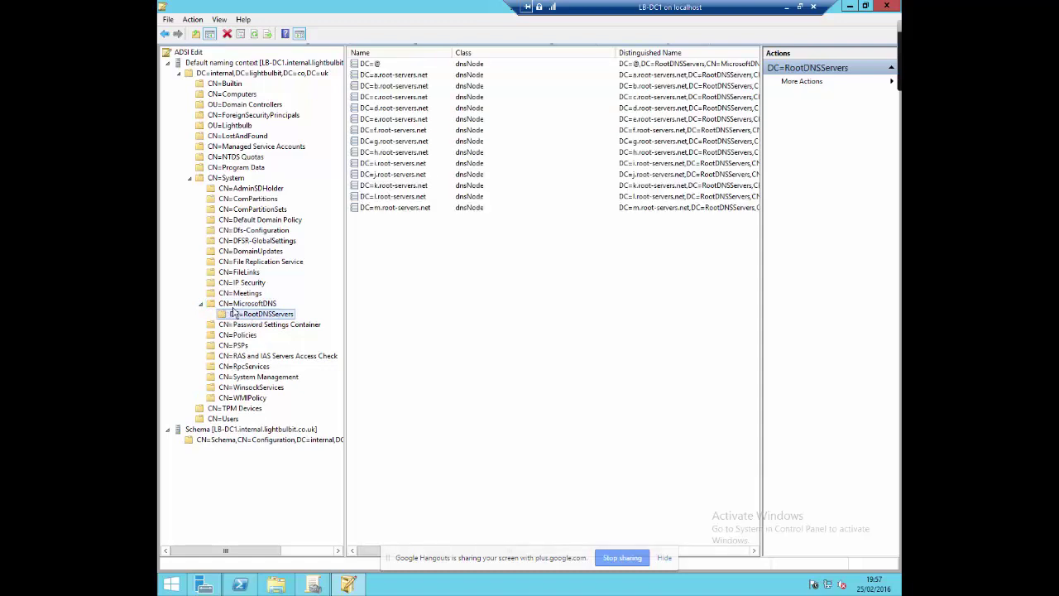
pyautogui.click(234, 308)
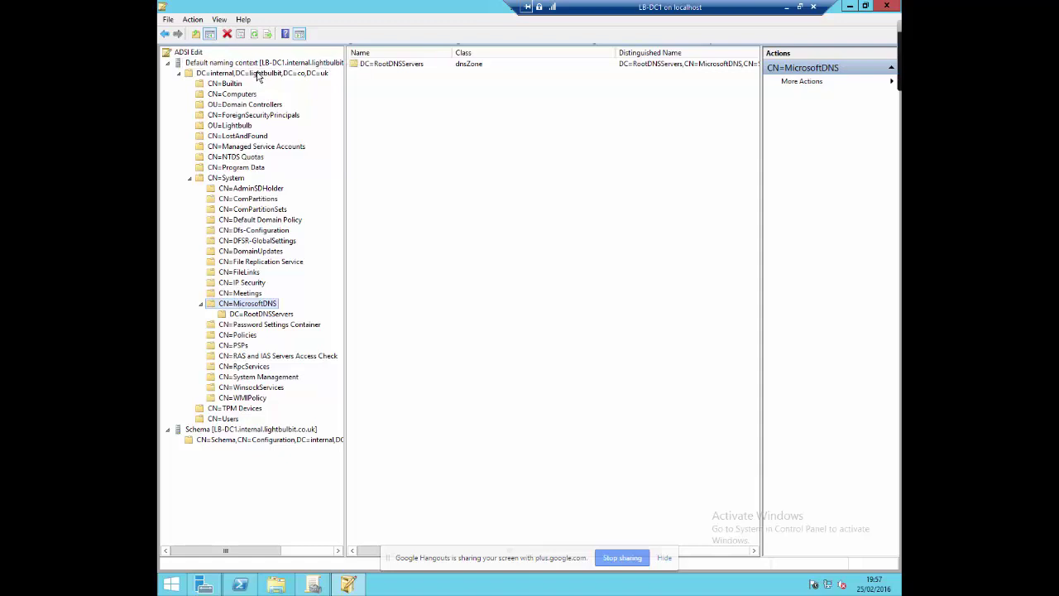
pyautogui.rightClick(198, 54)
pyautogui.click(227, 61)
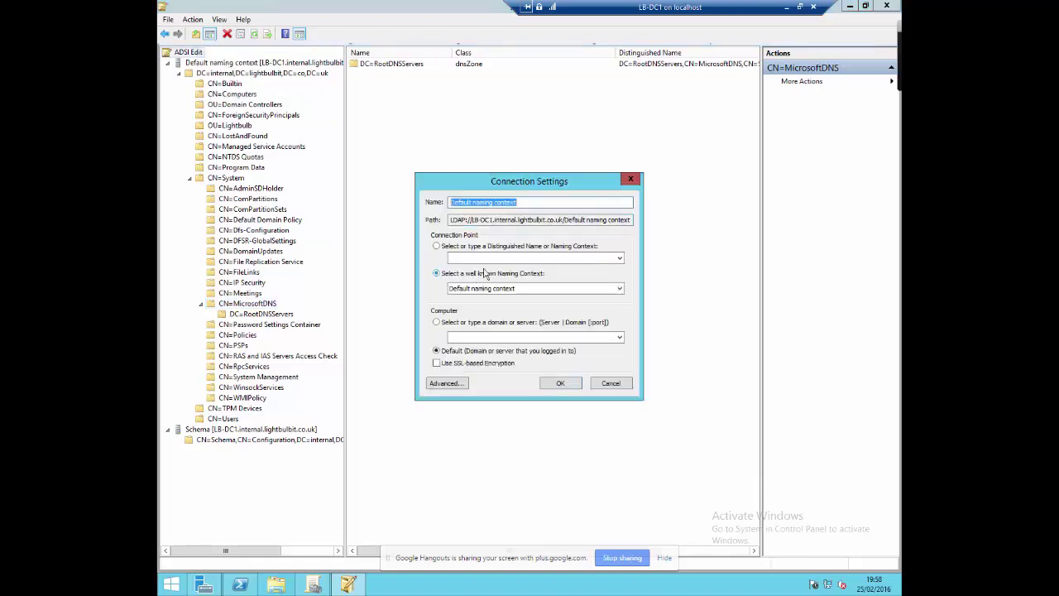
# - Enter the DC=domaindnszones distinguished name, attempt connecting, and dismiss the bad syntax error 0x208f
pyautogui.click(462, 247)
pyautogui.click(466, 258)
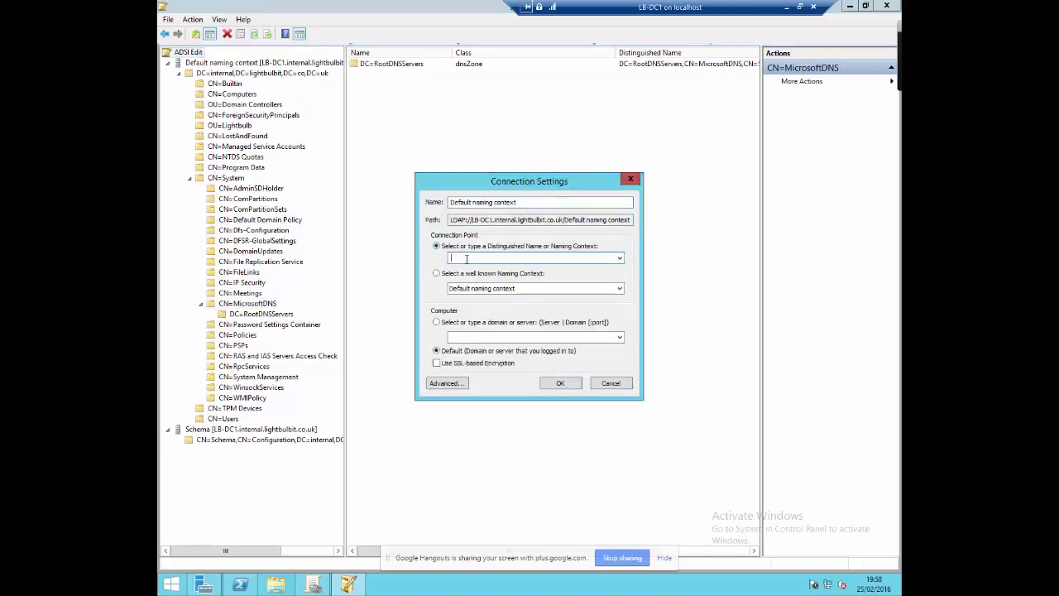
pyautogui.write('DC=domaindnszones,DC=lightbulbit,DC=co,DC=uk')
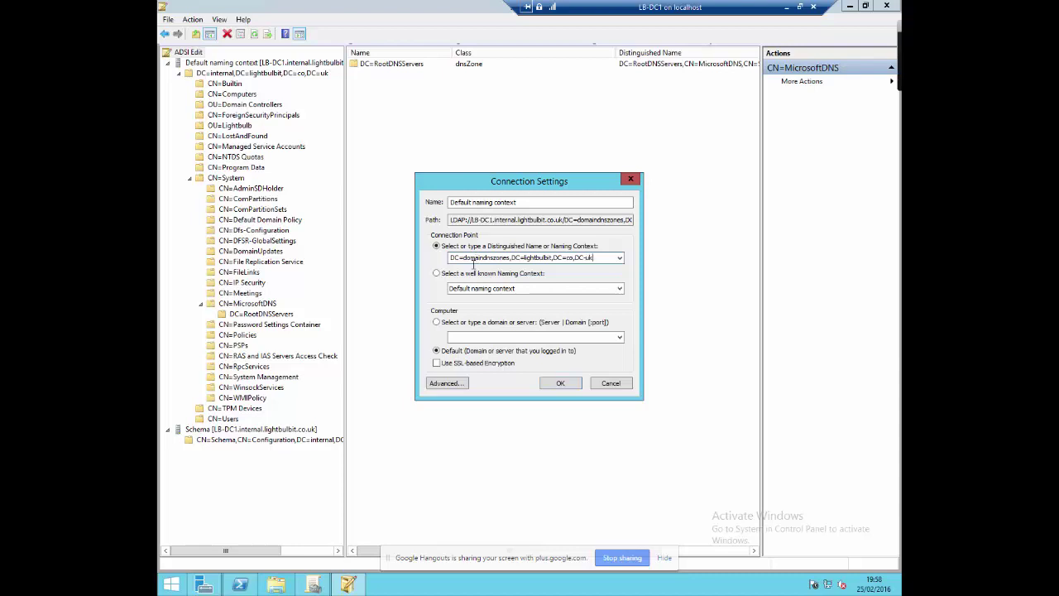
pyautogui.click(561, 384)
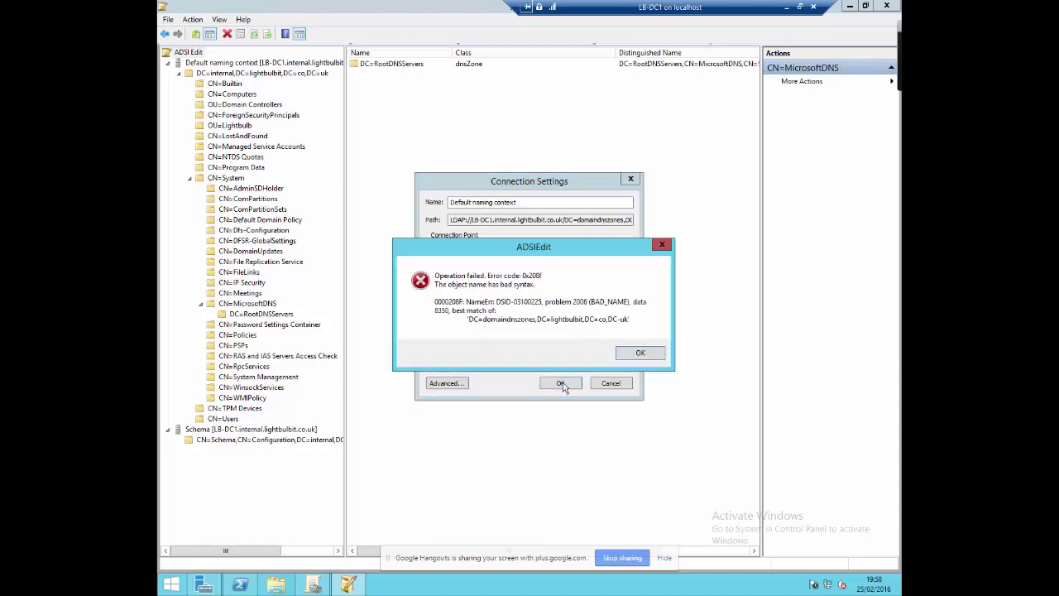
pyautogui.click(640, 355)
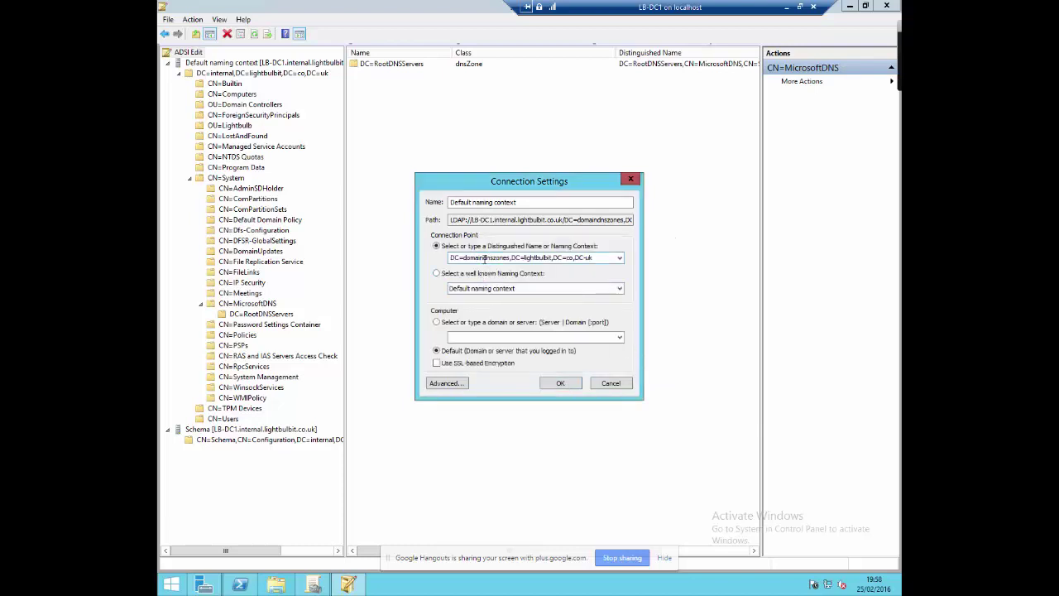
# - Select the distinguished name text for correction, then switch to Server Manager
pyautogui.doubleClick(484, 257)
pyautogui.click(466, 259)
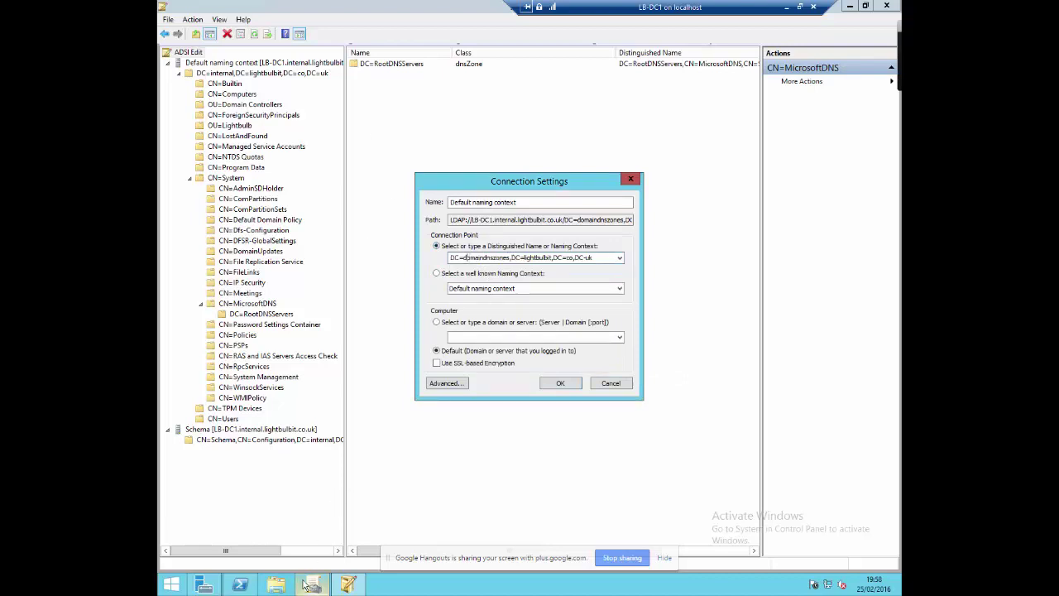
pyautogui.moveTo(306, 584)
pyautogui.click(202, 584)
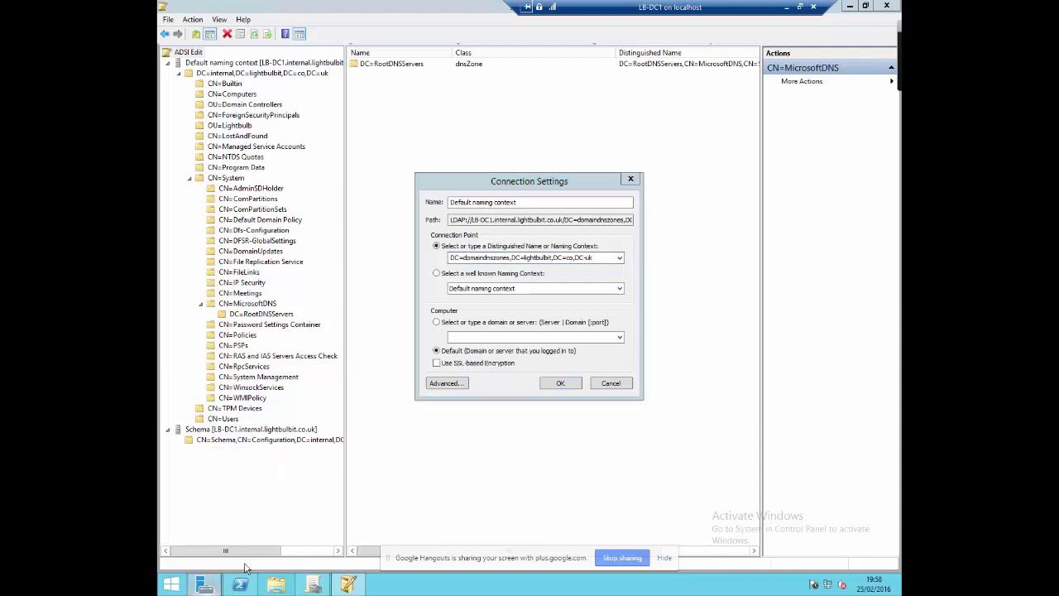
# - Launch DNS Manager, expand Forward Lookup Zones, and review the LB-DC1 server properties
pyautogui.click(822, 33)
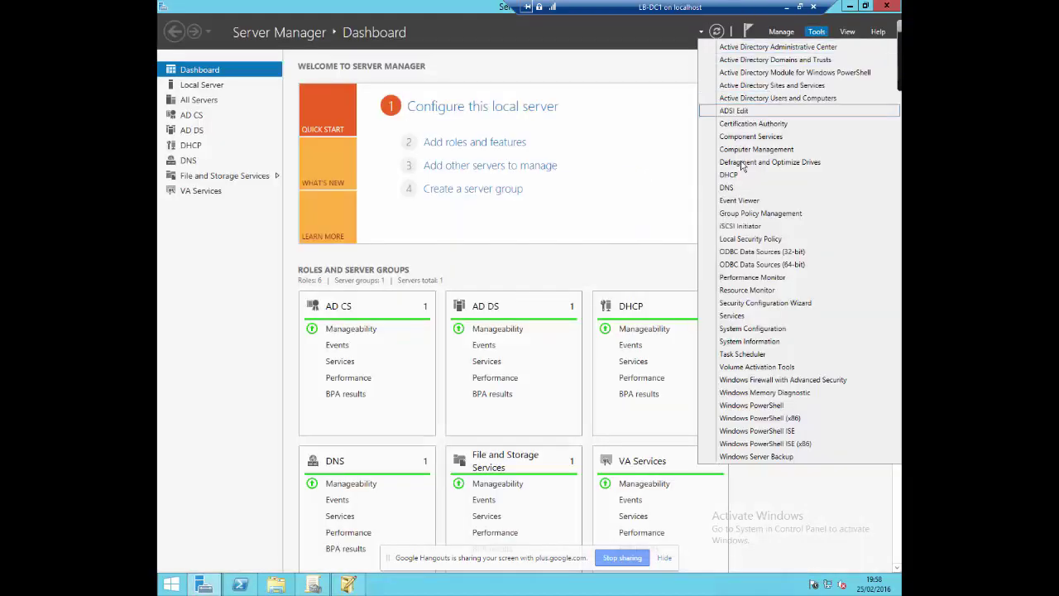
pyautogui.click(741, 189)
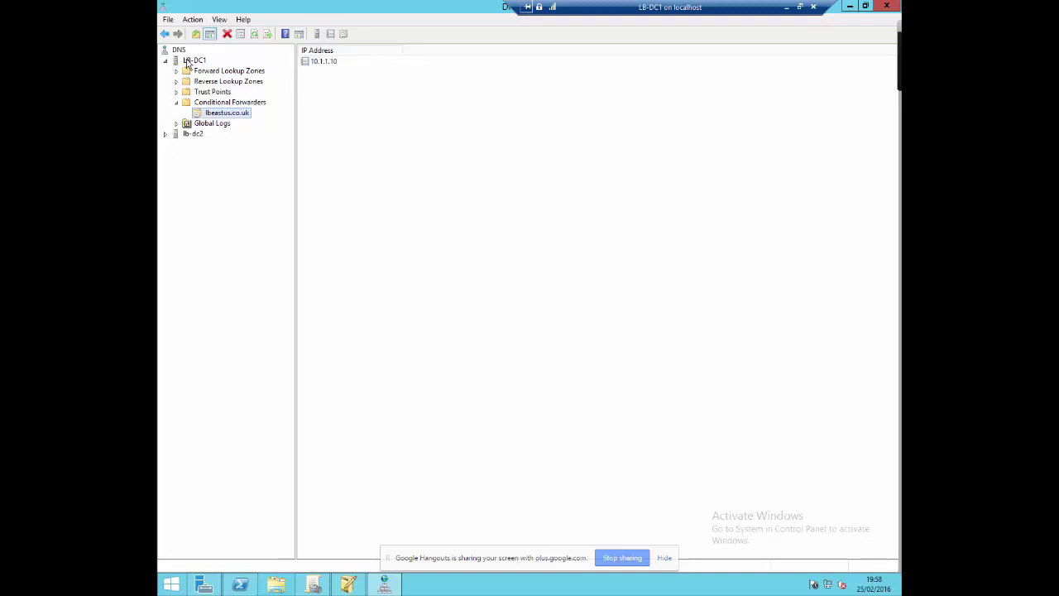
pyautogui.rightClick(186, 62)
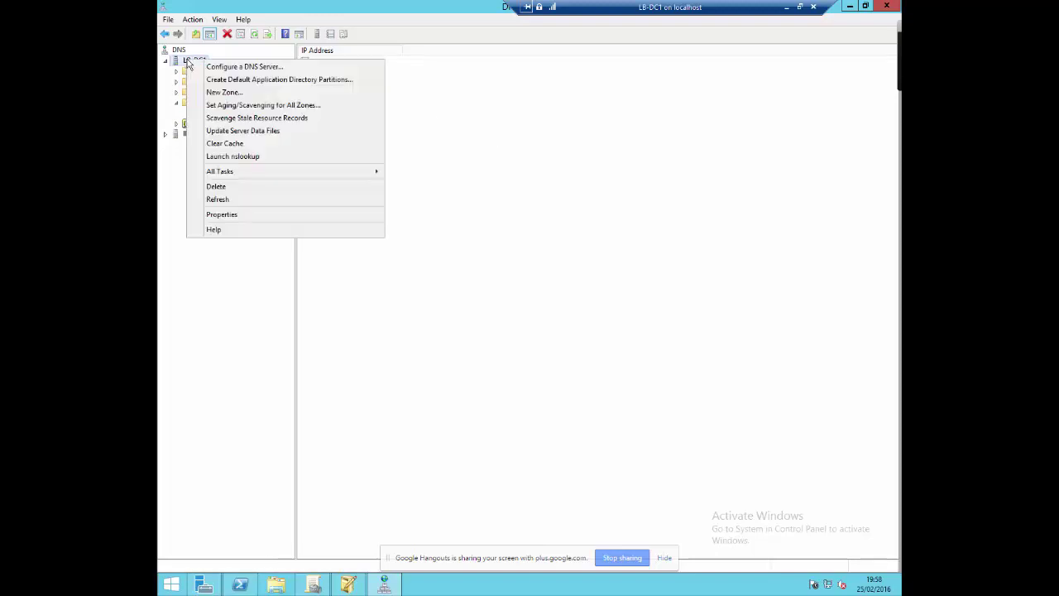
pyautogui.click(165, 286)
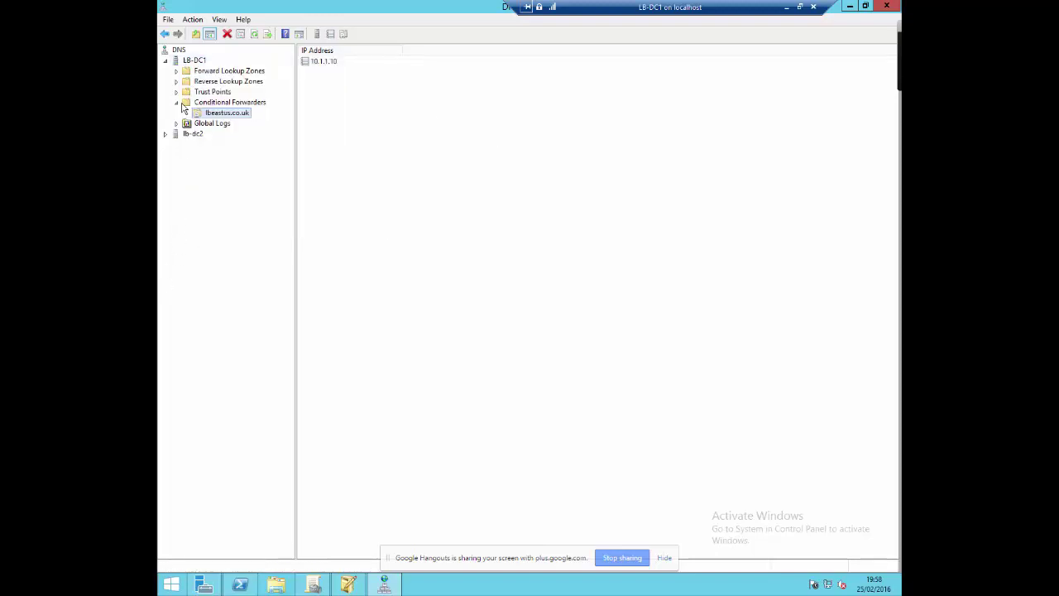
pyautogui.click(176, 71)
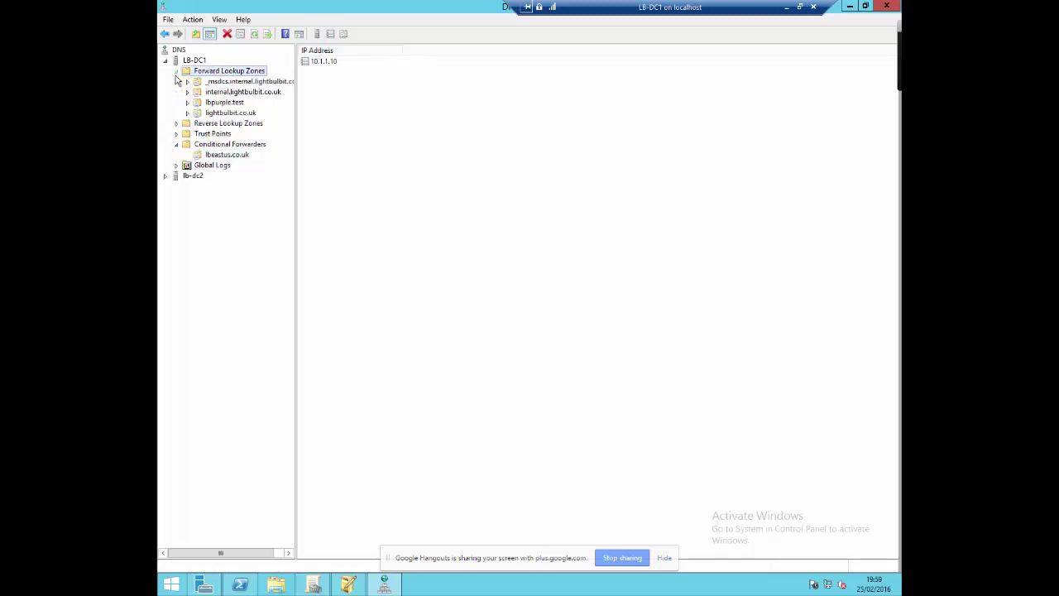
pyautogui.rightClick(204, 62)
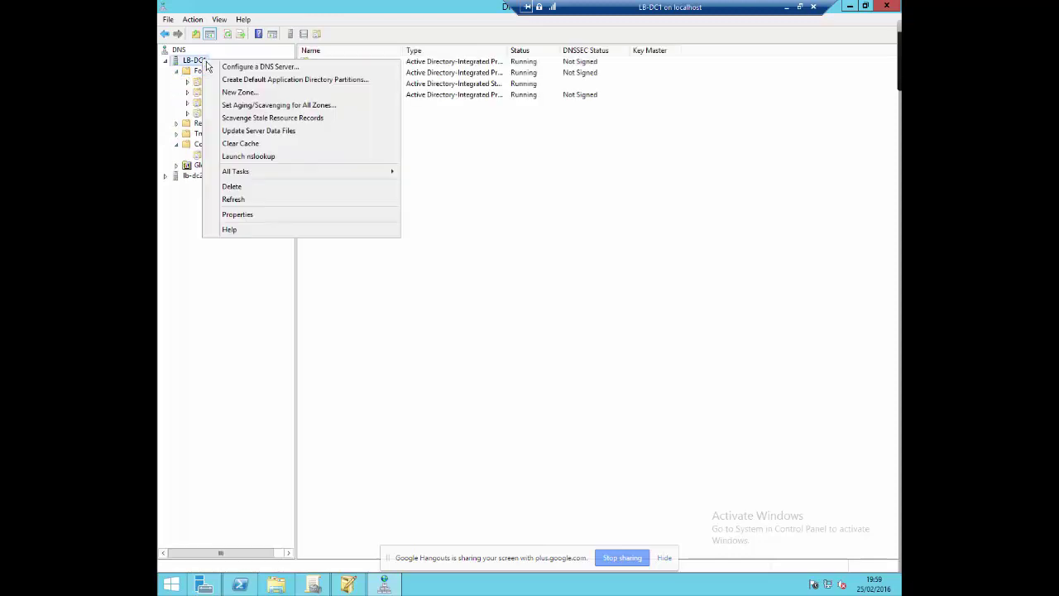
pyautogui.click(240, 214)
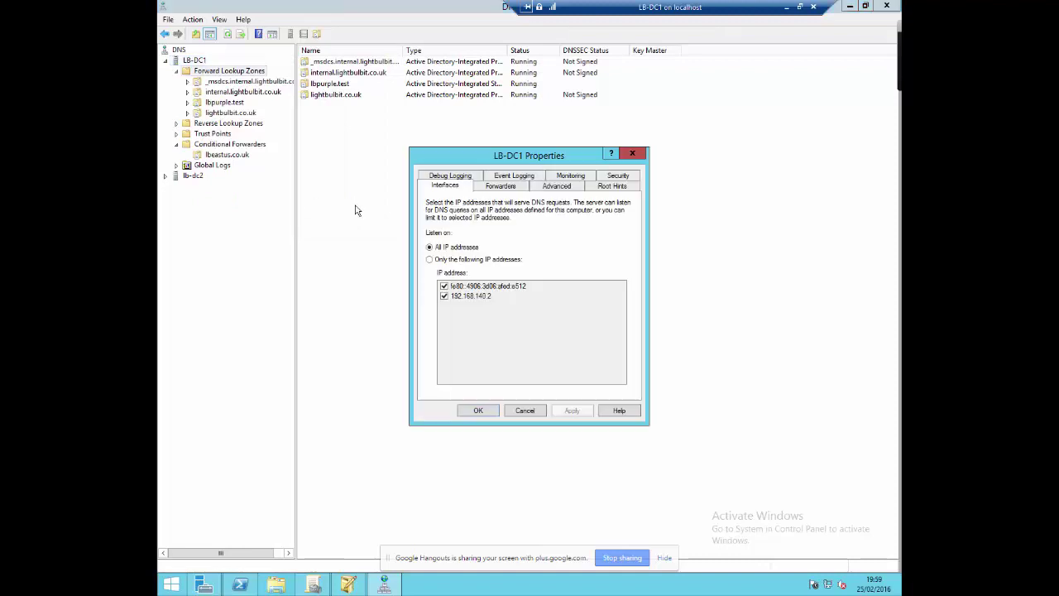
pyautogui.click(632, 154)
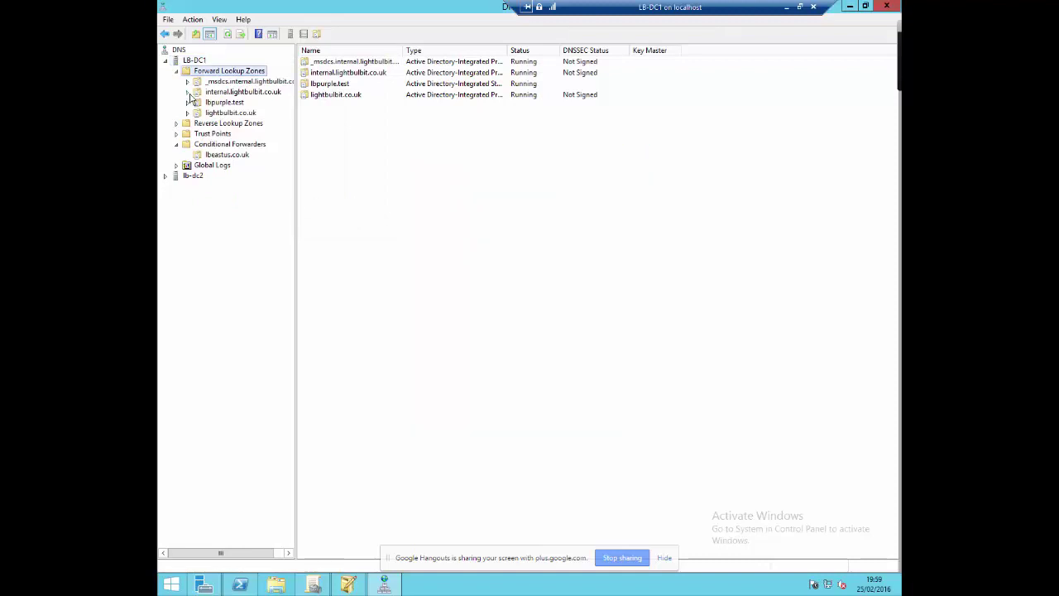
# - View the lightbulbit.co.uk zone's records and properties without changes, then return to ADSI Edit
pyautogui.doubleClick(217, 115)
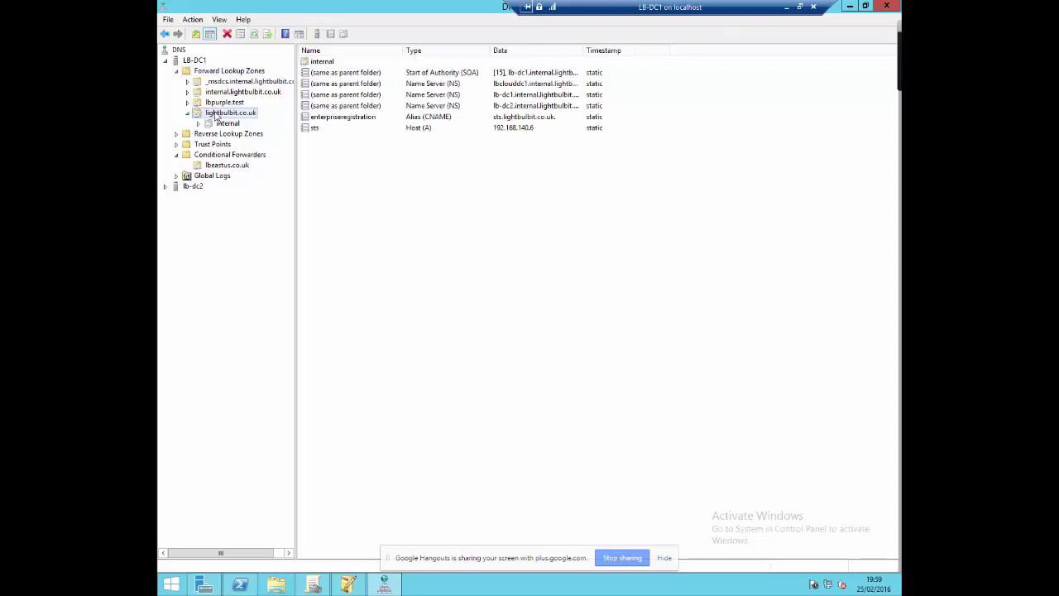
pyautogui.rightClick(216, 112)
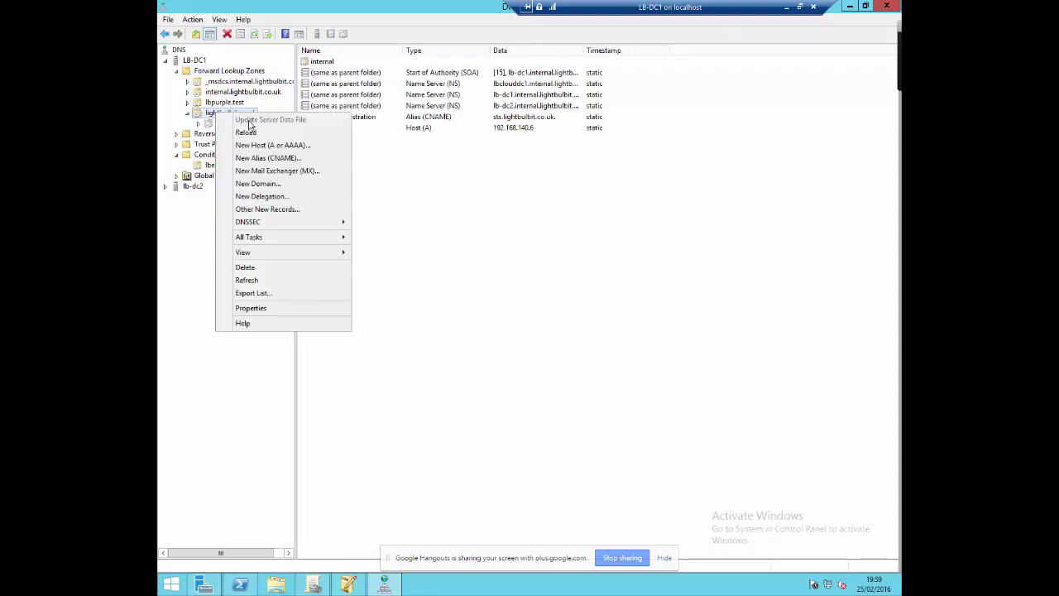
pyautogui.click(275, 311)
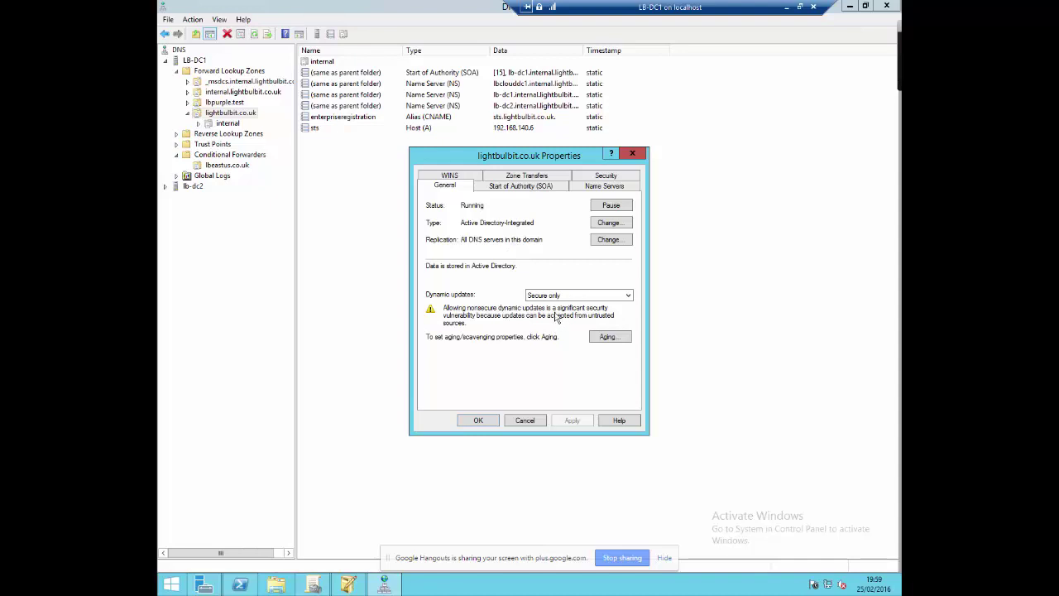
pyautogui.click(526, 422)
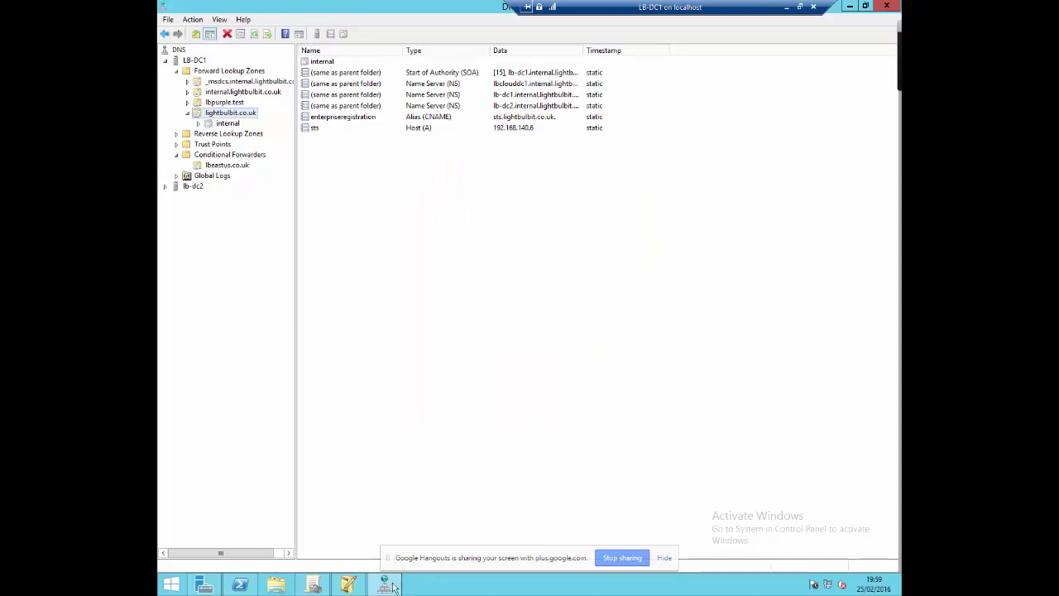
pyautogui.click(351, 585)
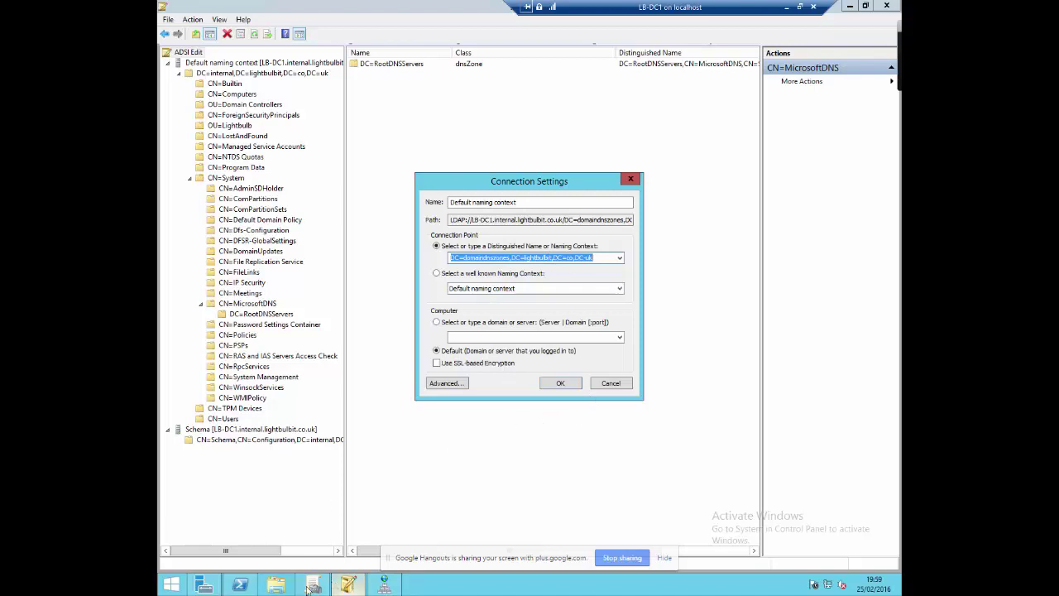
# - Edit the Default Domain Controllers Policy and navigate to Local Policies > Audit Policy
pyautogui.click(273, 513)
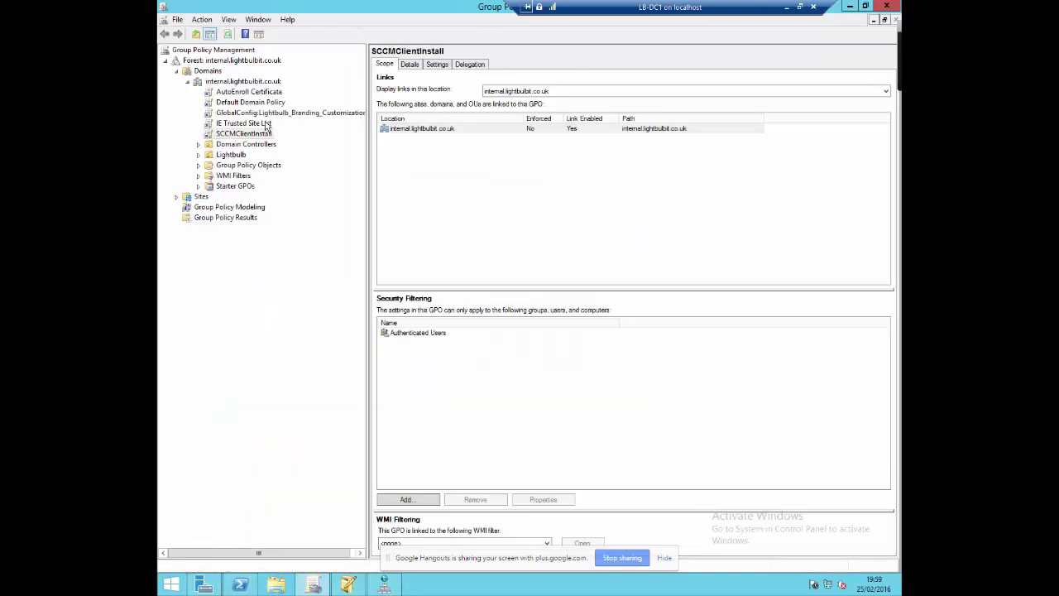
pyautogui.click(199, 145)
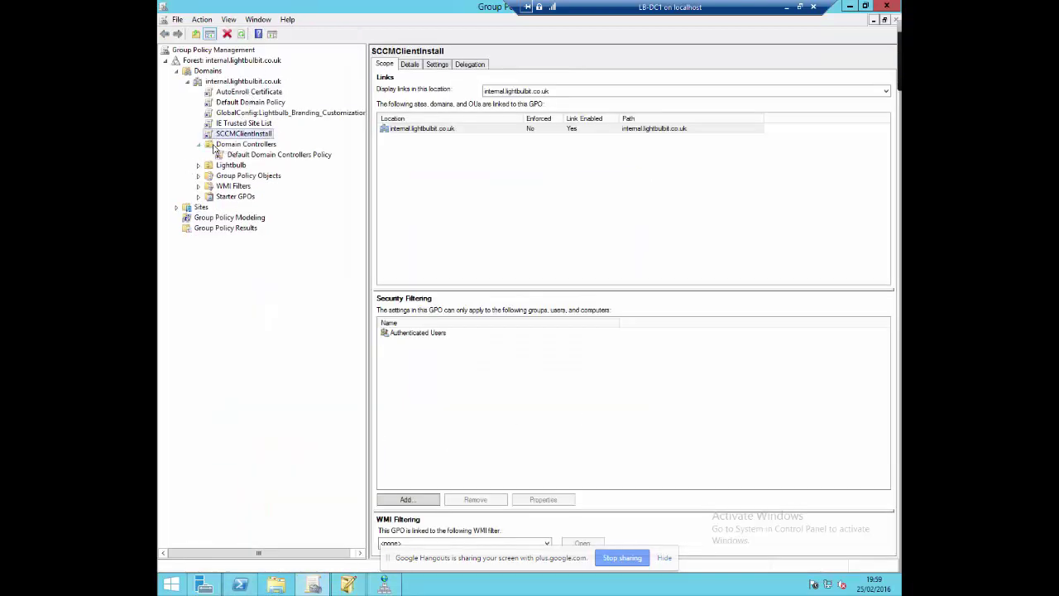
pyautogui.rightClick(259, 154)
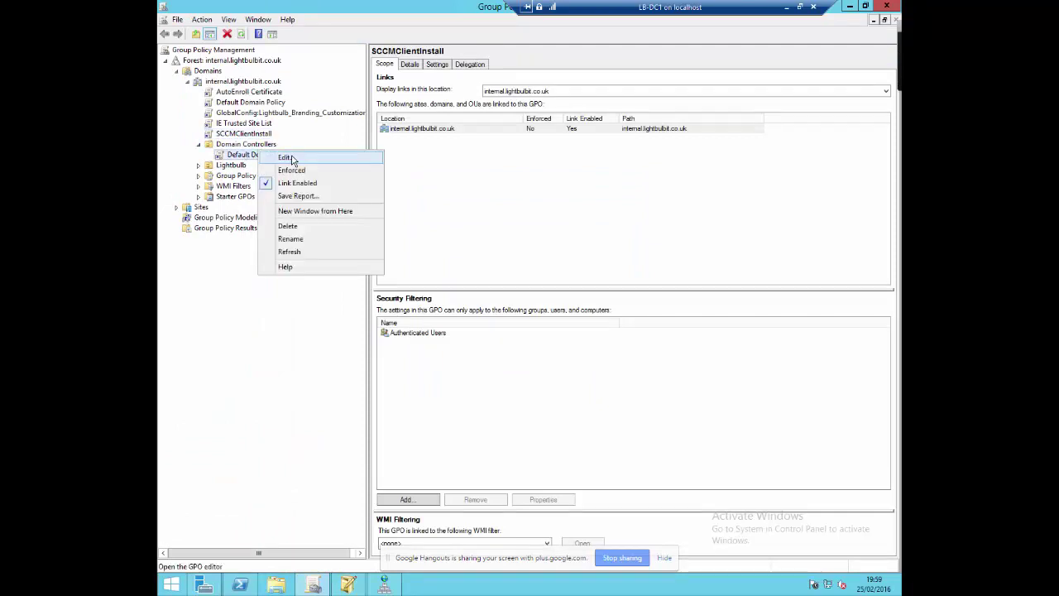
pyautogui.click(286, 157)
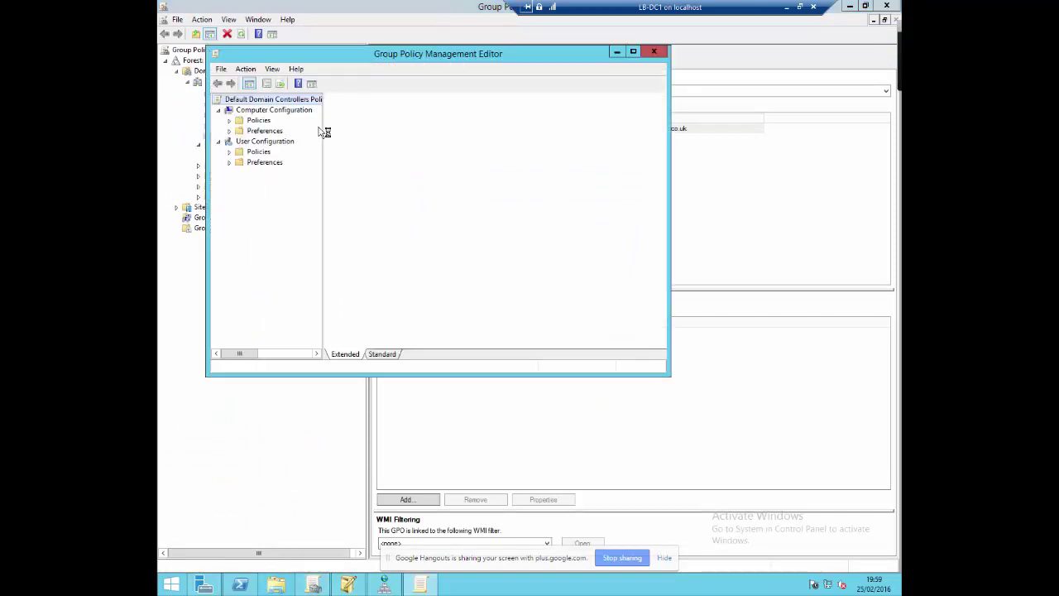
pyautogui.doubleClick(272, 58)
pyautogui.click(175, 70)
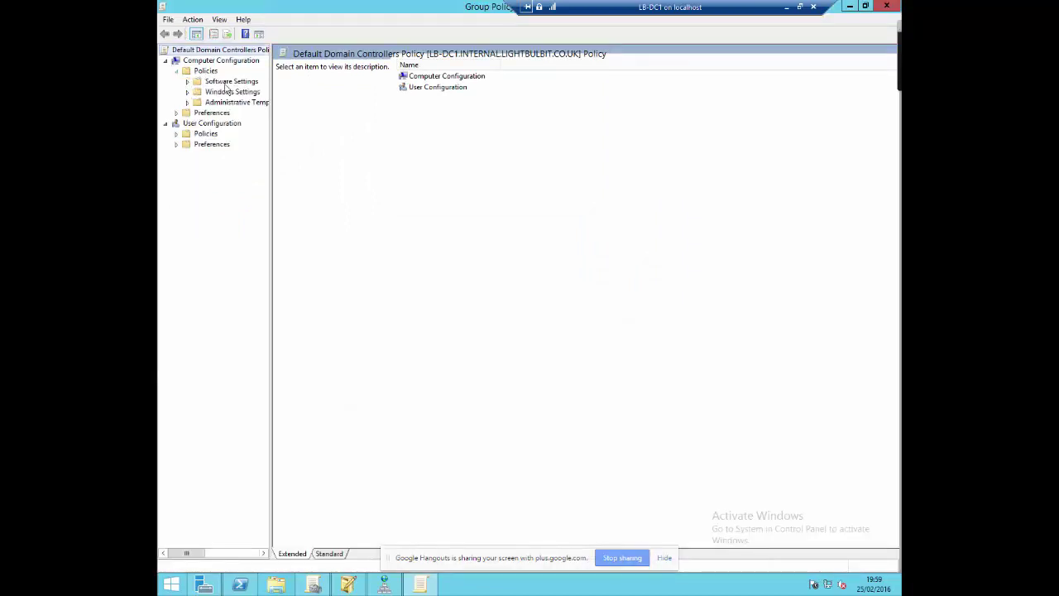
pyautogui.moveTo(271, 112); pyautogui.dragTo(341, 112)
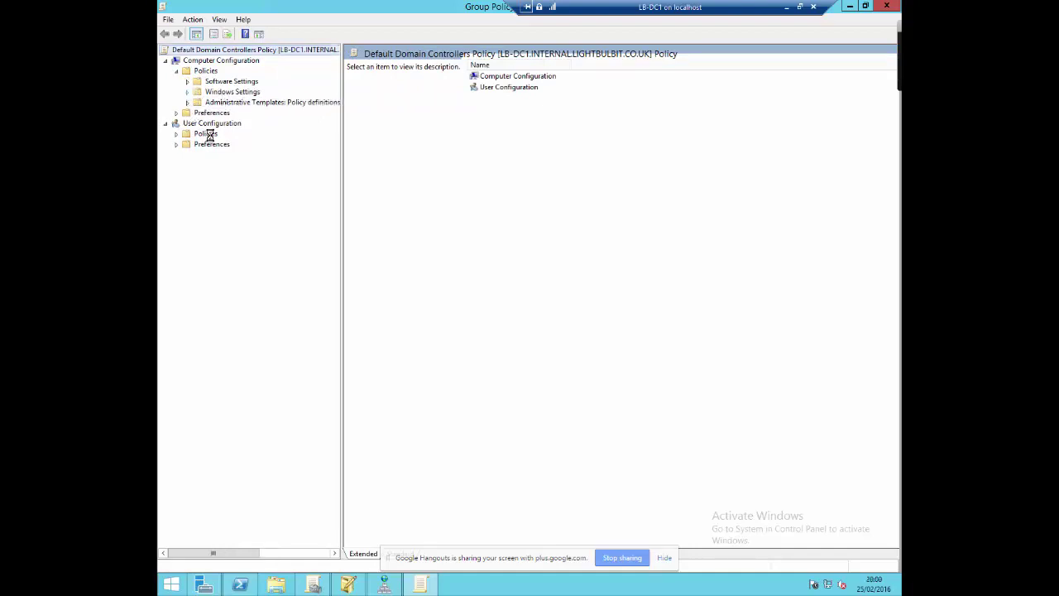
pyautogui.doubleClick(198, 91)
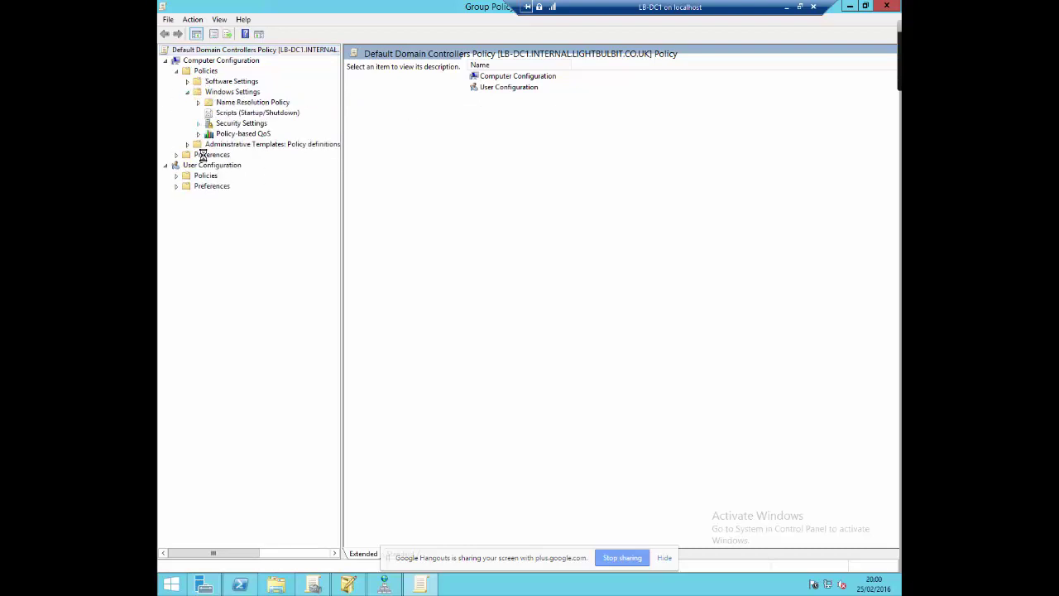
pyautogui.click(198, 123)
pyautogui.click(211, 146)
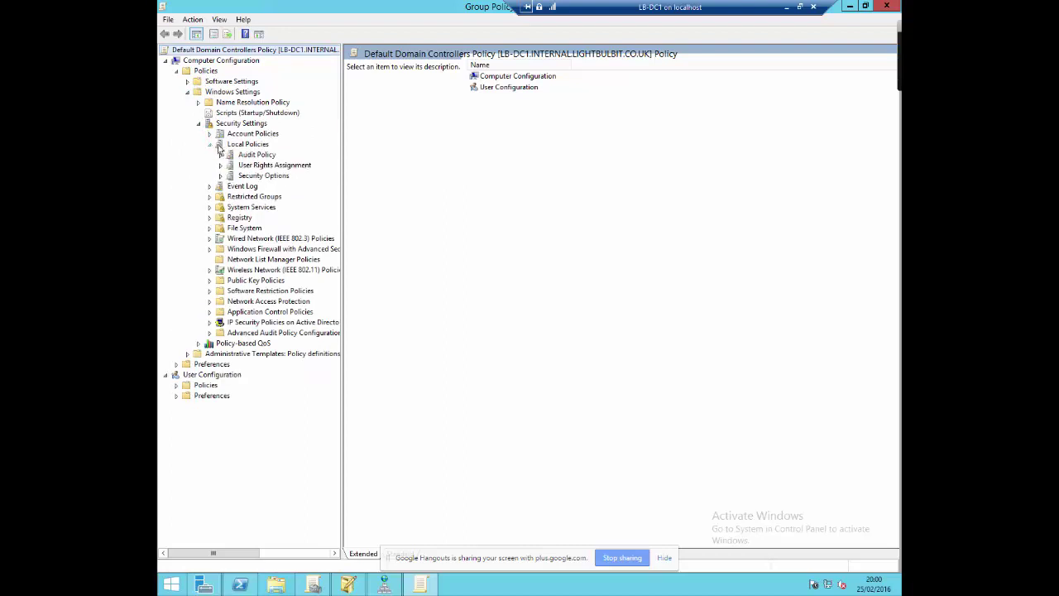
pyautogui.click(261, 156)
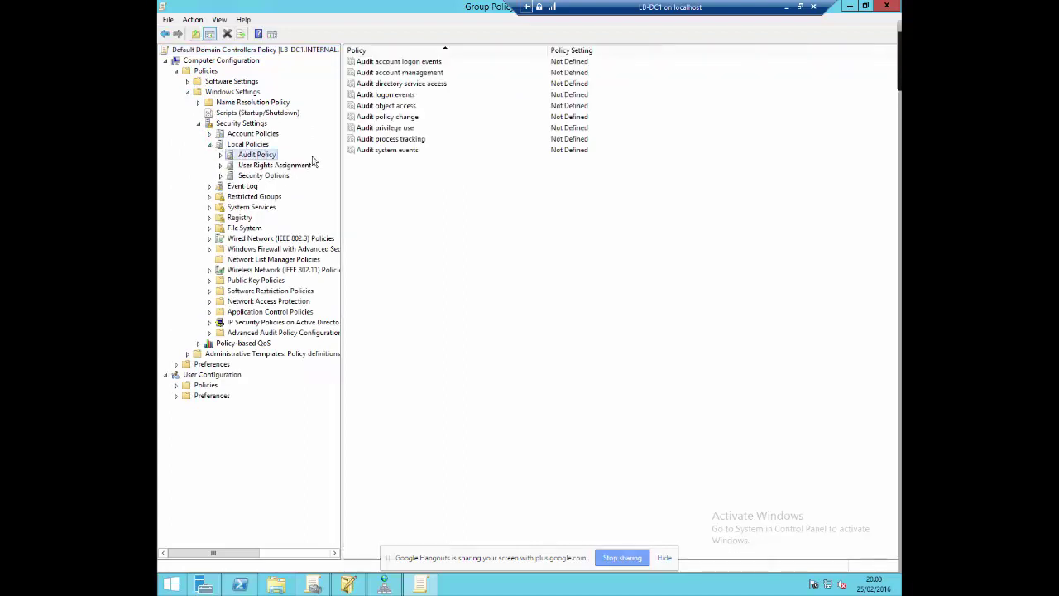
# - Define Audit directory service access for Success and Failure and apply it
pyautogui.doubleClick(421, 85)
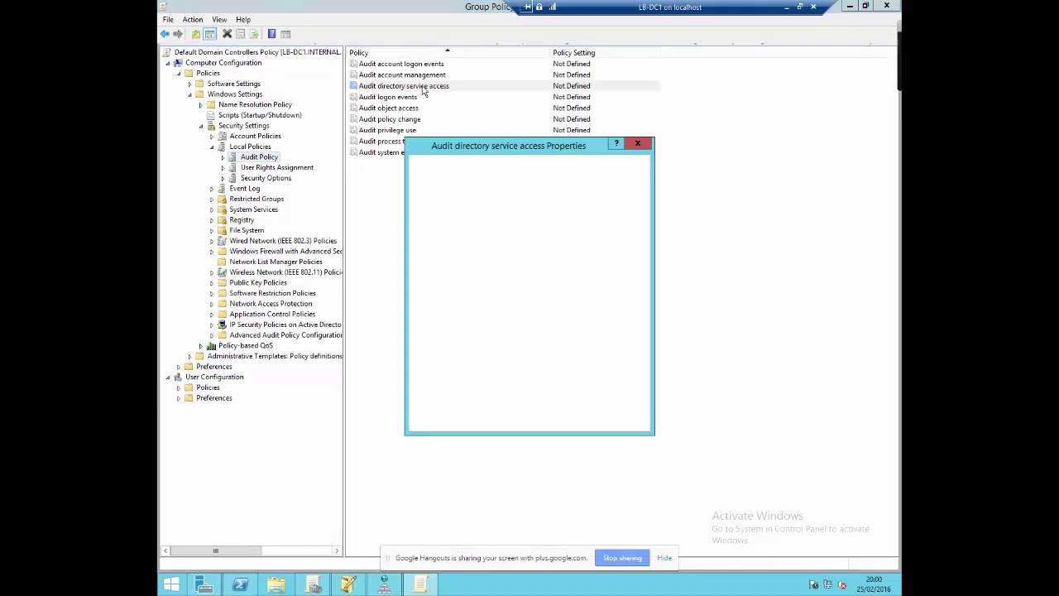
pyautogui.click(425, 214)
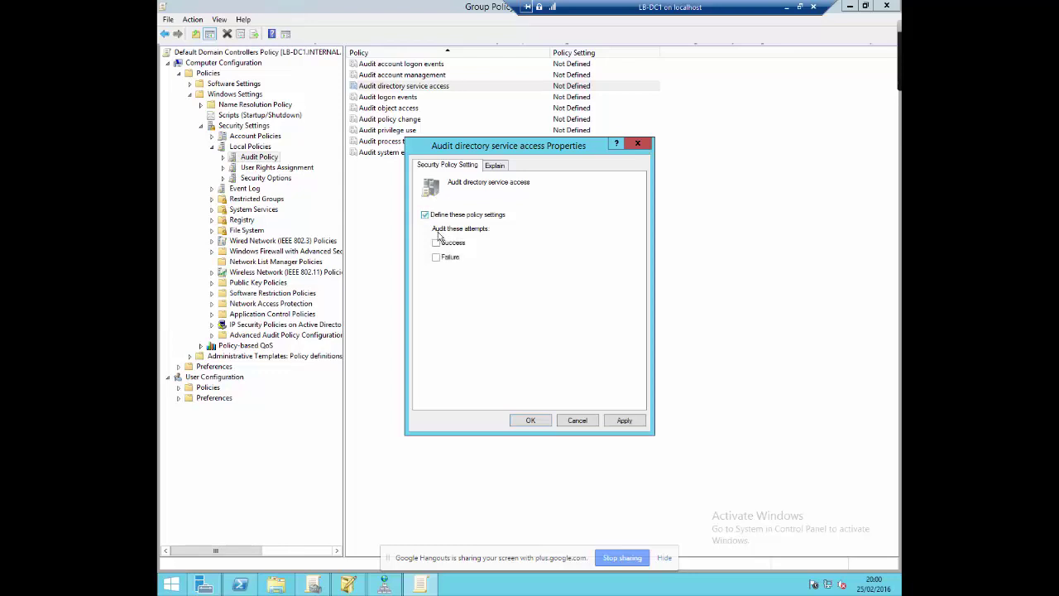
pyautogui.click(436, 242)
pyautogui.click(436, 257)
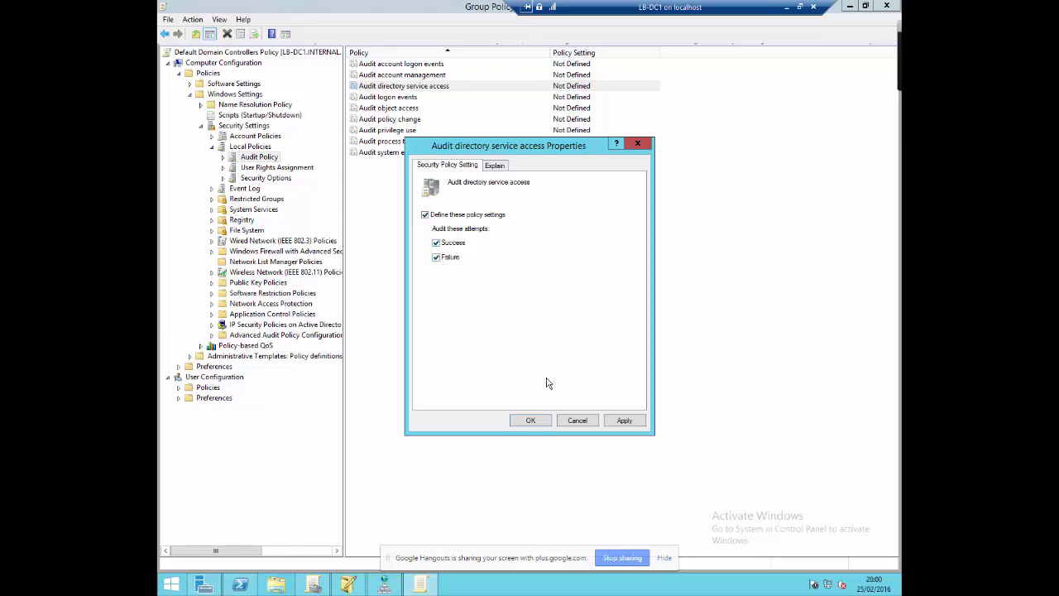
pyautogui.click(625, 420)
pyautogui.click(532, 421)
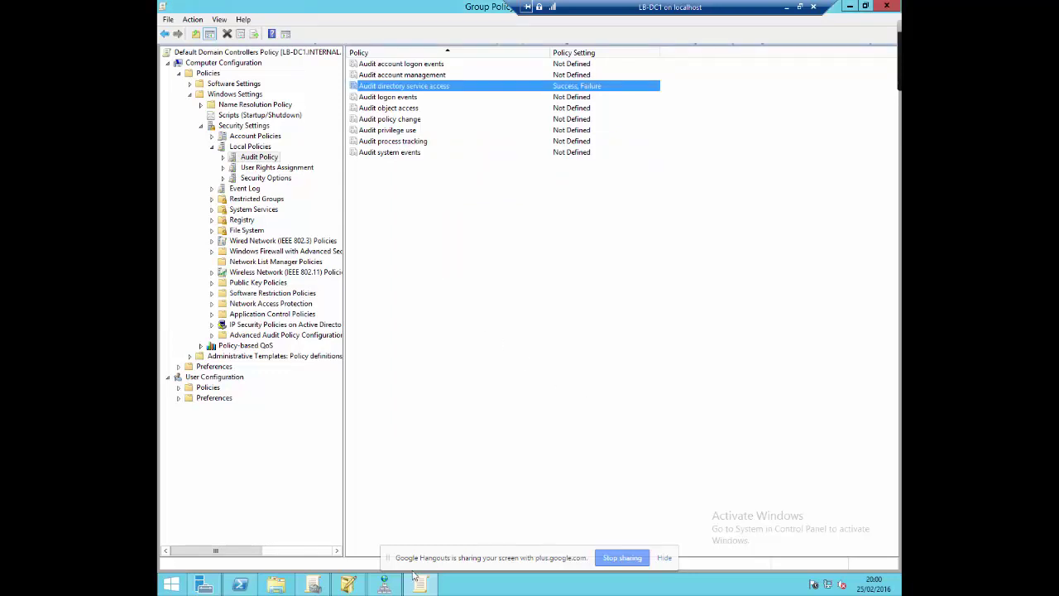
pyautogui.click(240, 584)
# - Run gpupdate /force in PowerShell to refresh group policy
pyautogui.click(358, 296)
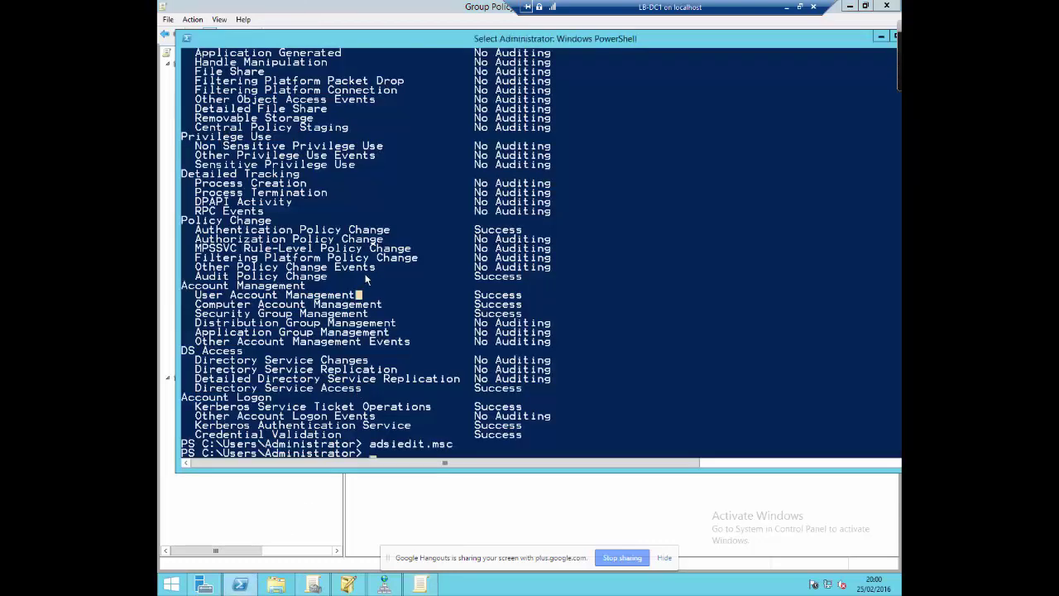
pyautogui.write('gpupda')
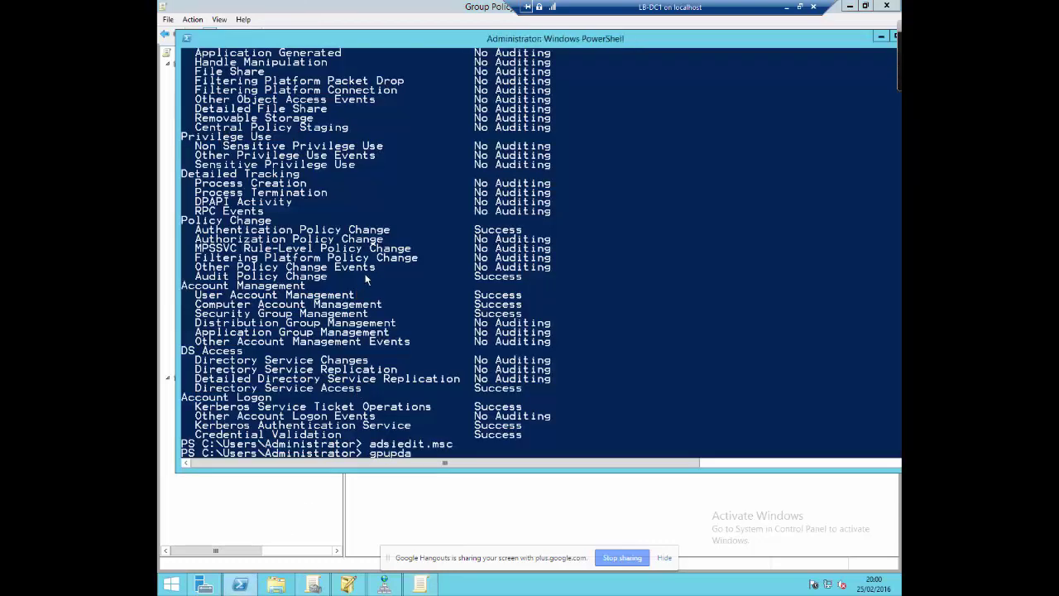
pyautogui.write('te /force')
pyautogui.press('Return')
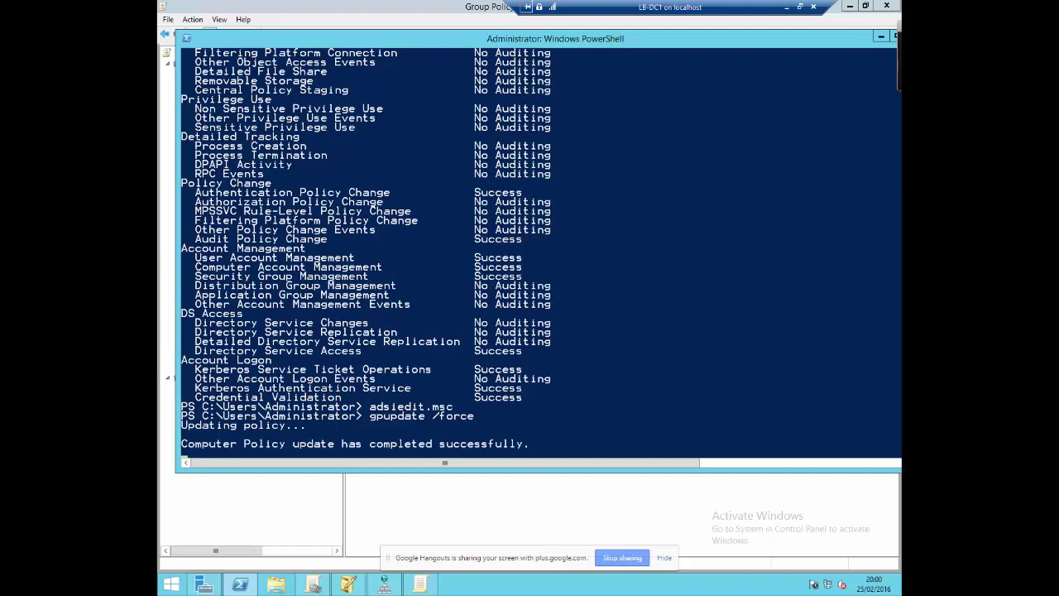
pyautogui.click(590, 380)
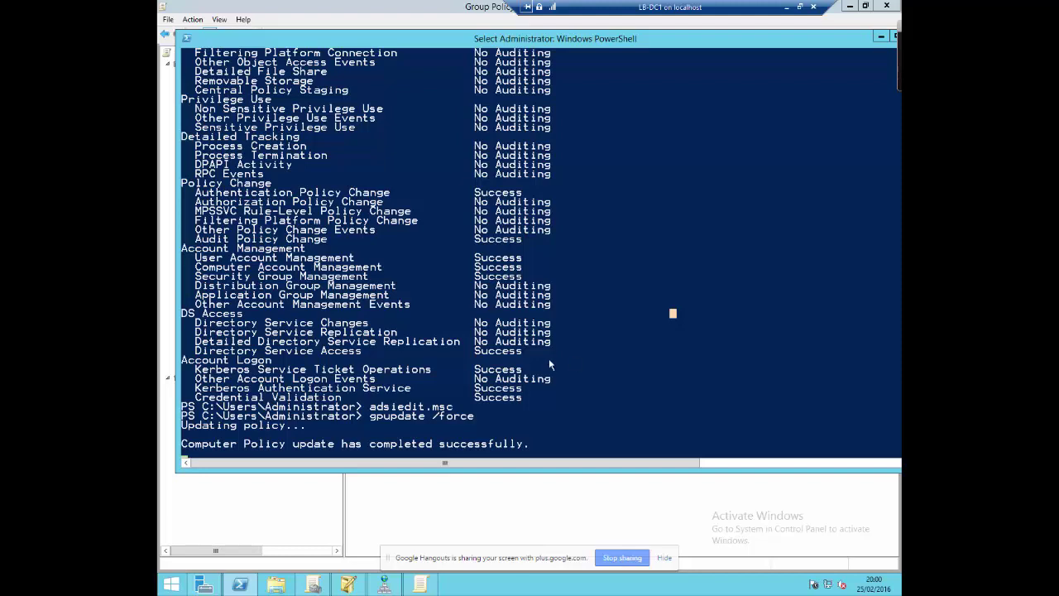
pyautogui.press('Return')
pyautogui.press('Return')
pyautogui.press('Return')
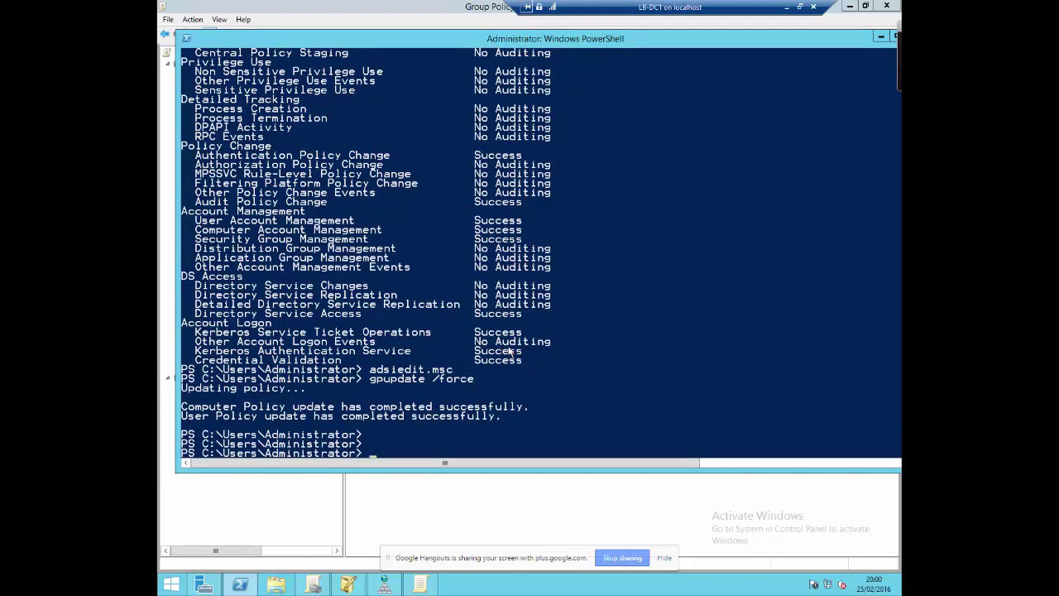
# - Rerun auditpol /get /category:* and highlight the DS Access rows showing Success and Failure
pyautogui.press('Up')
pyautogui.press('Up')
pyautogui.press('Up')
pyautogui.press('Return')
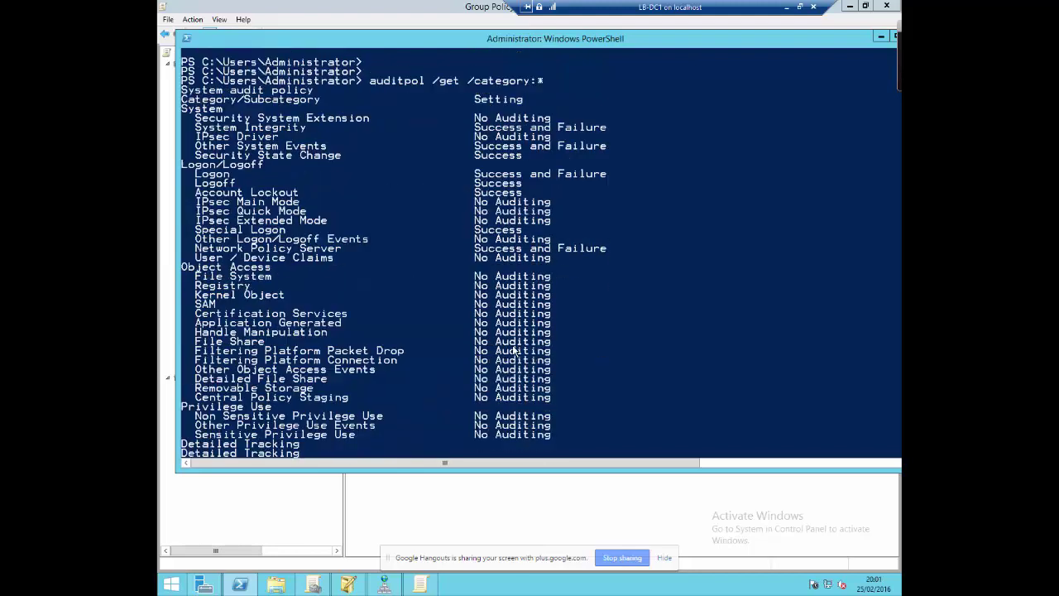
pyautogui.moveTo(303, 369); pyautogui.dragTo(609, 402)
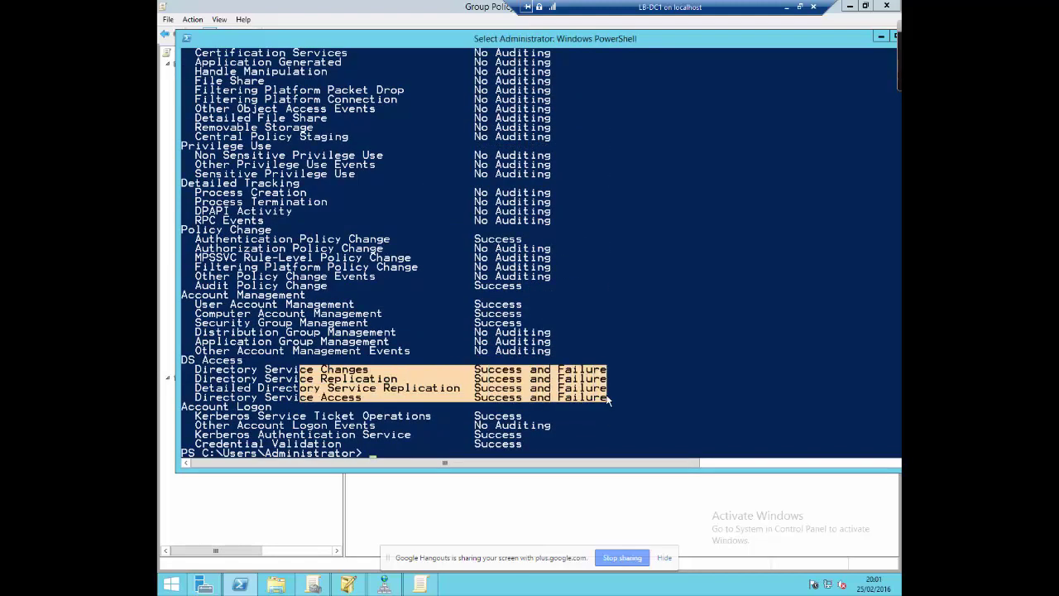
# - Clear the connection's Name box, try to connect, and dismiss the missing-name error
pyautogui.click(348, 584)
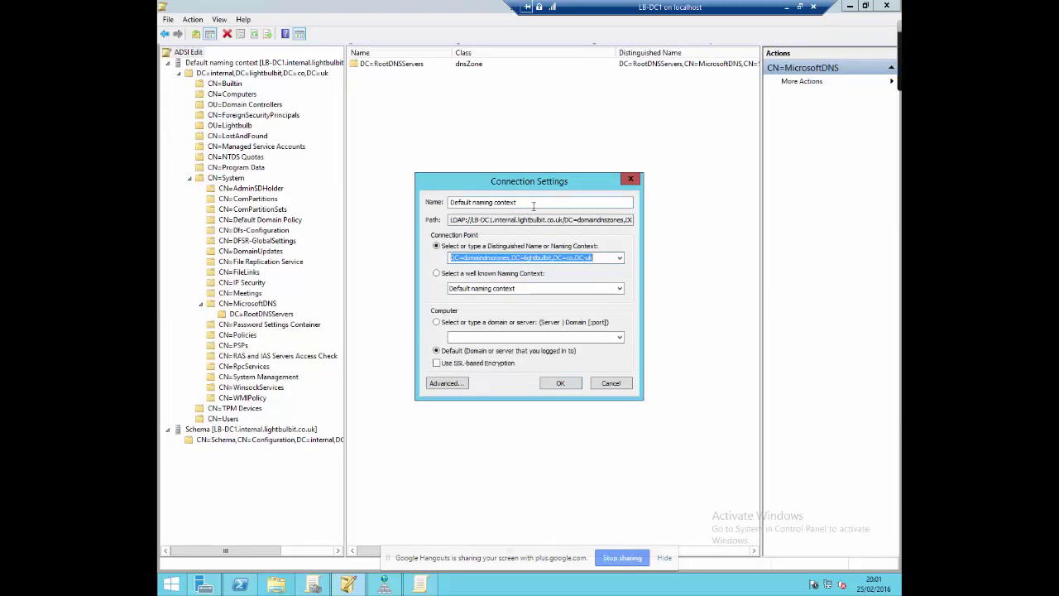
pyautogui.click(533, 206)
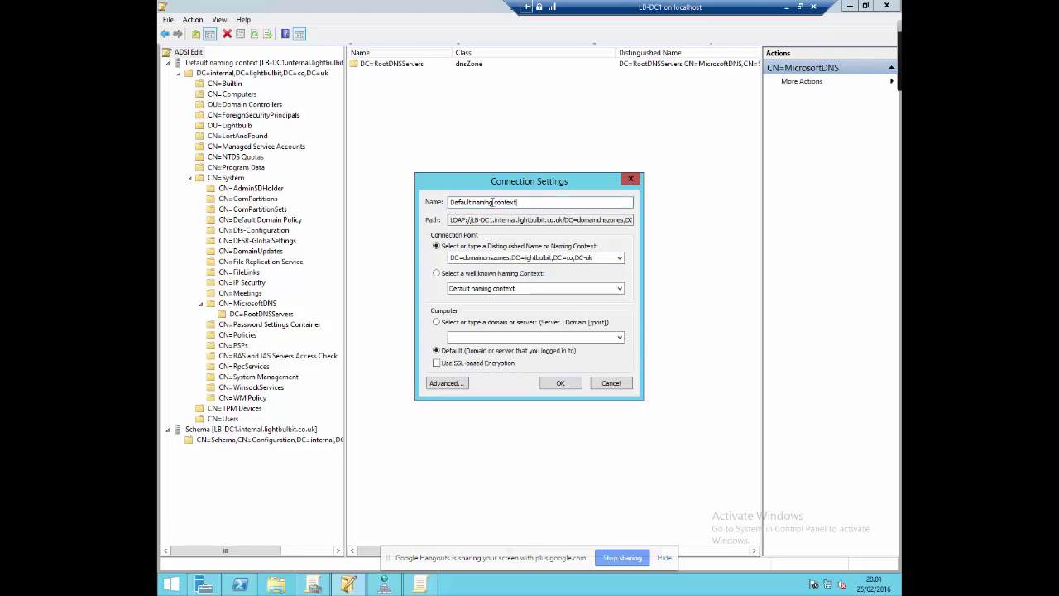
pyautogui.moveTo(519, 203); pyautogui.dragTo(355, 203)
pyautogui.press('BackSpace')
pyautogui.click(559, 383)
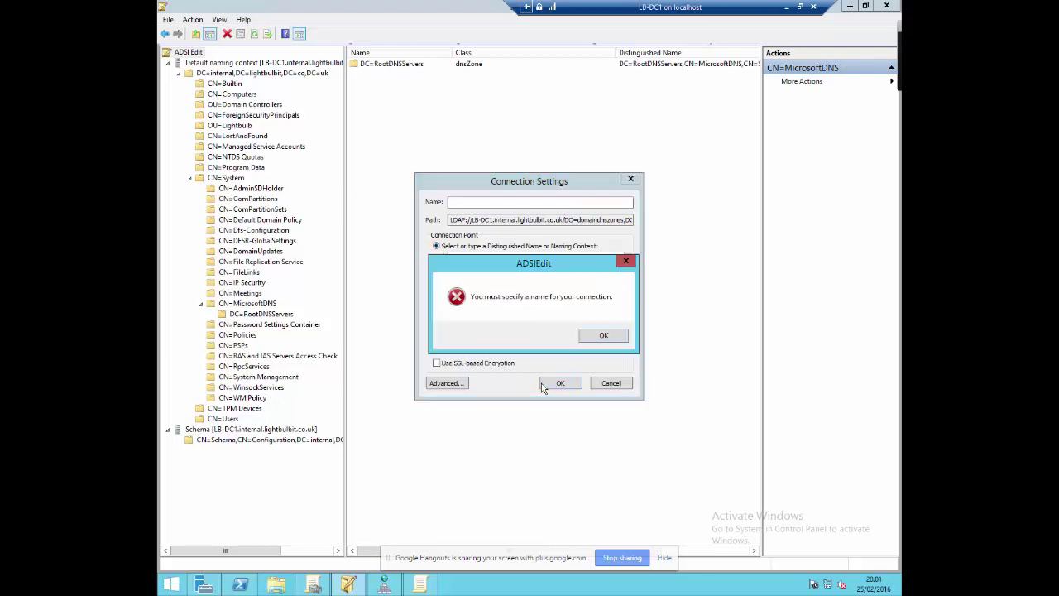
pyautogui.click(603, 337)
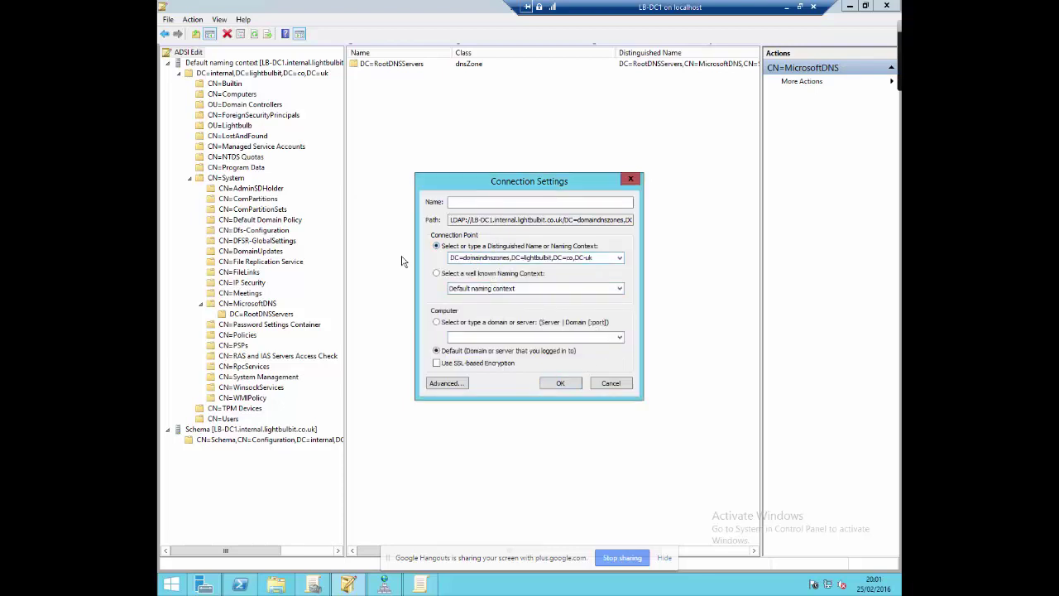
# - Name the connection 'DNS', retry, and dismiss the operation-failed error
pyautogui.click(470, 202)
pyautogui.write('DNS')
pyautogui.click(568, 383)
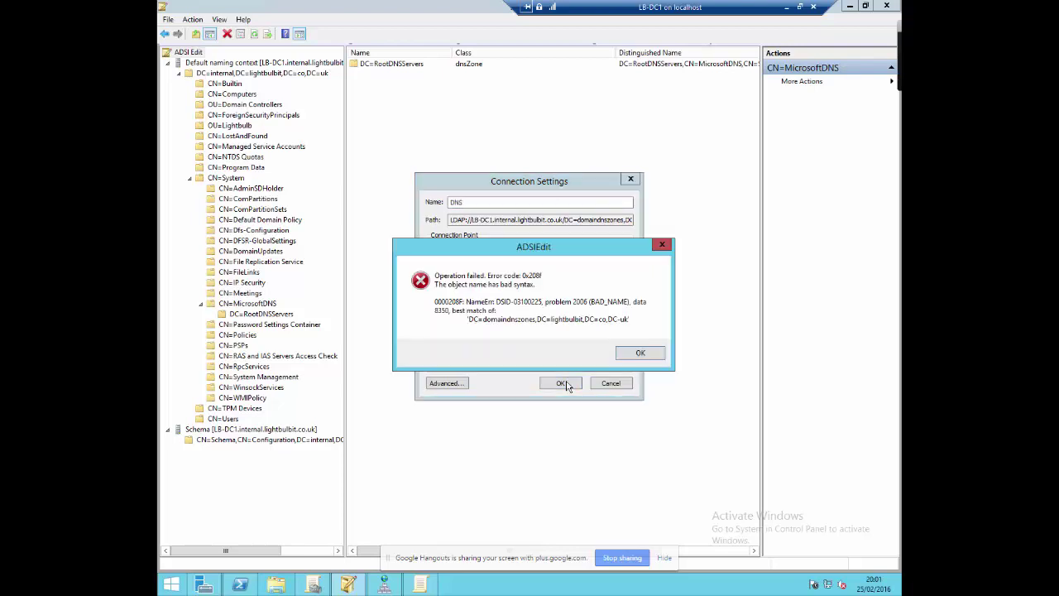
pyautogui.click(639, 353)
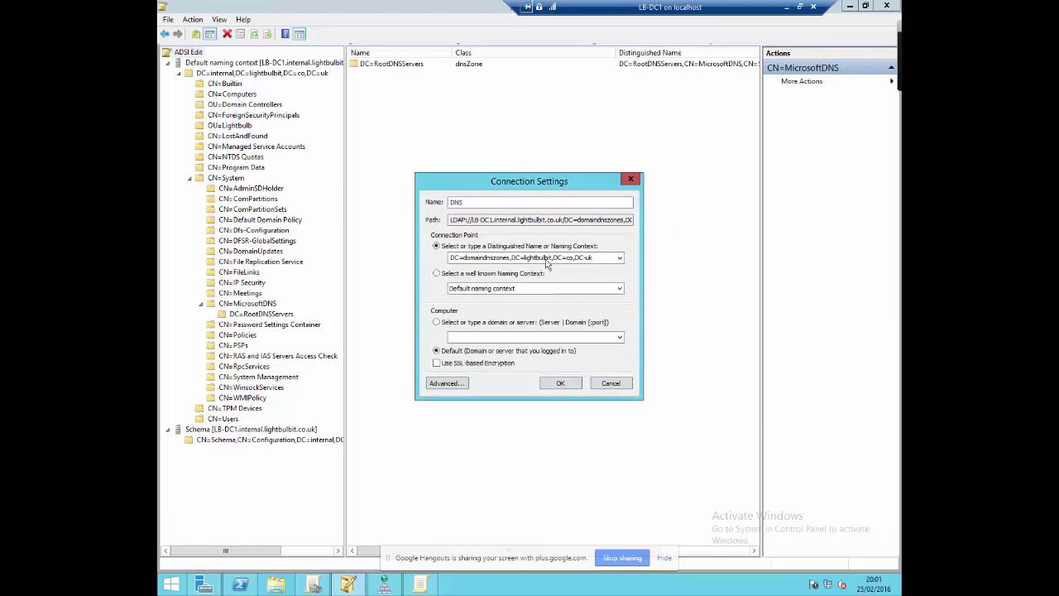
# - Paste the domaindnszones distinguished name into Name, retry, and dismiss the bad-syntax error
pyautogui.doubleClick(603, 260)
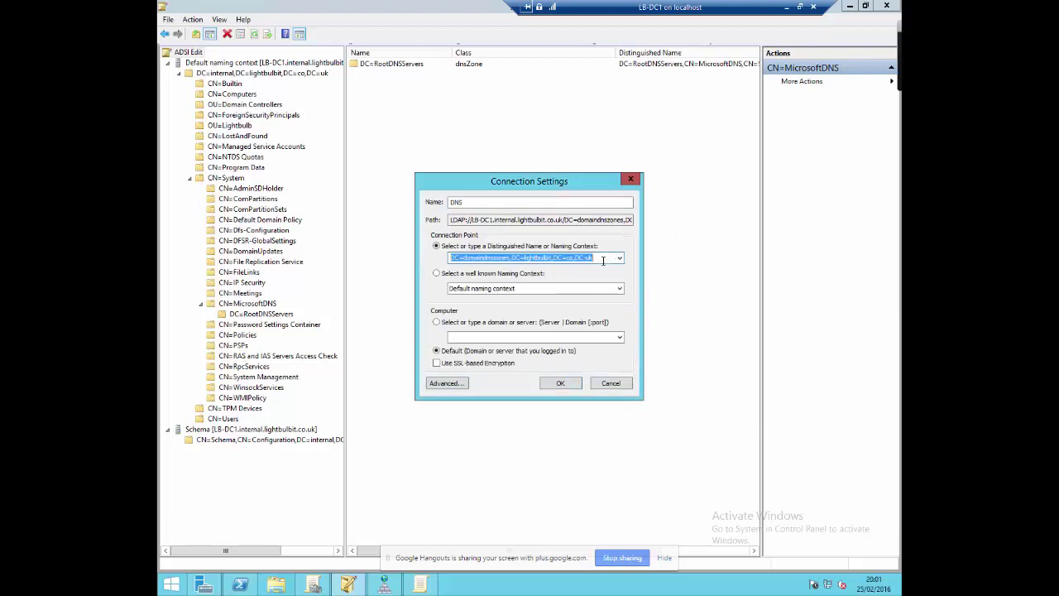
pyautogui.moveTo(480, 203); pyautogui.dragTo(421, 195)
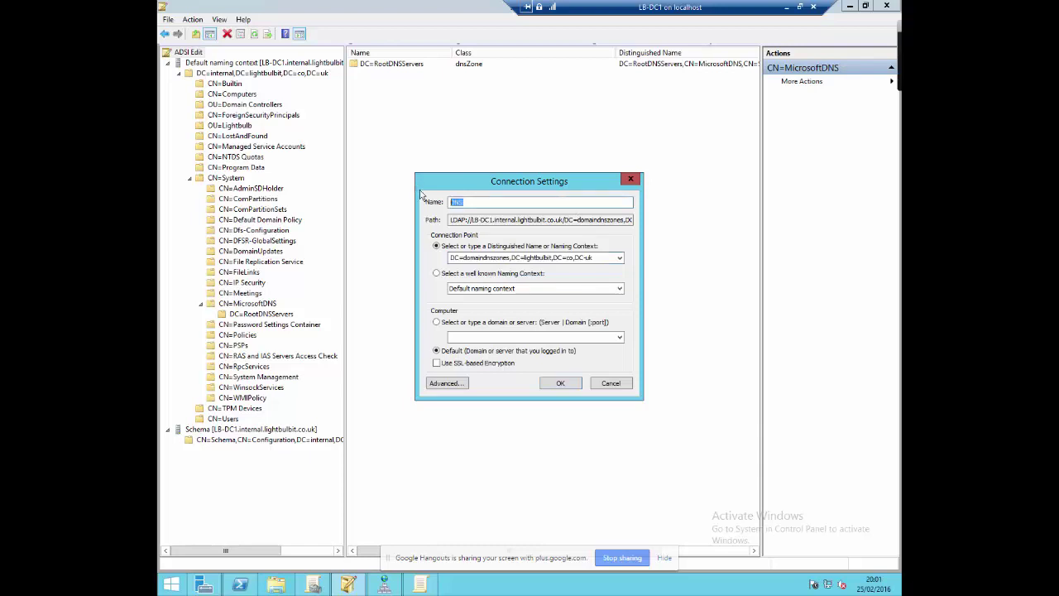
pyautogui.write('DC=domaindnszones,DC=lightbulbit,DC=co,DC-uk')
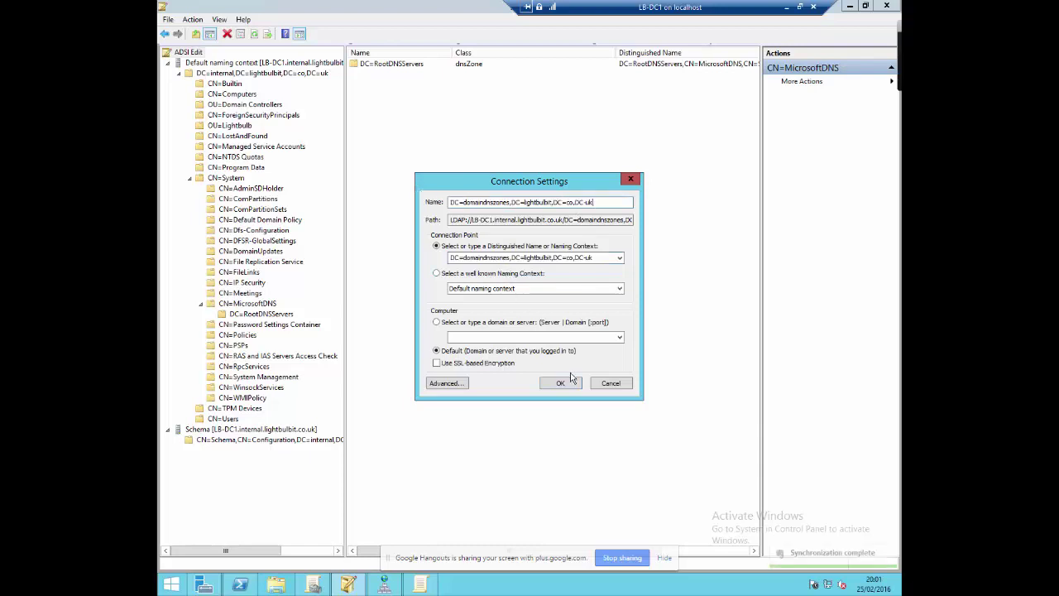
pyautogui.click(571, 382)
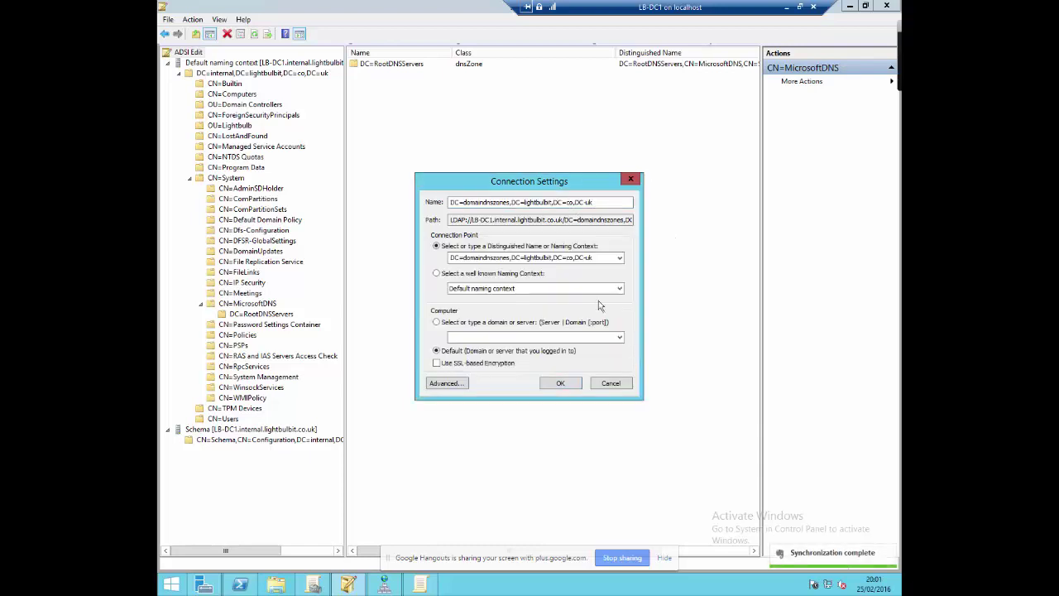
pyautogui.click(640, 354)
pyautogui.doubleClick(534, 258)
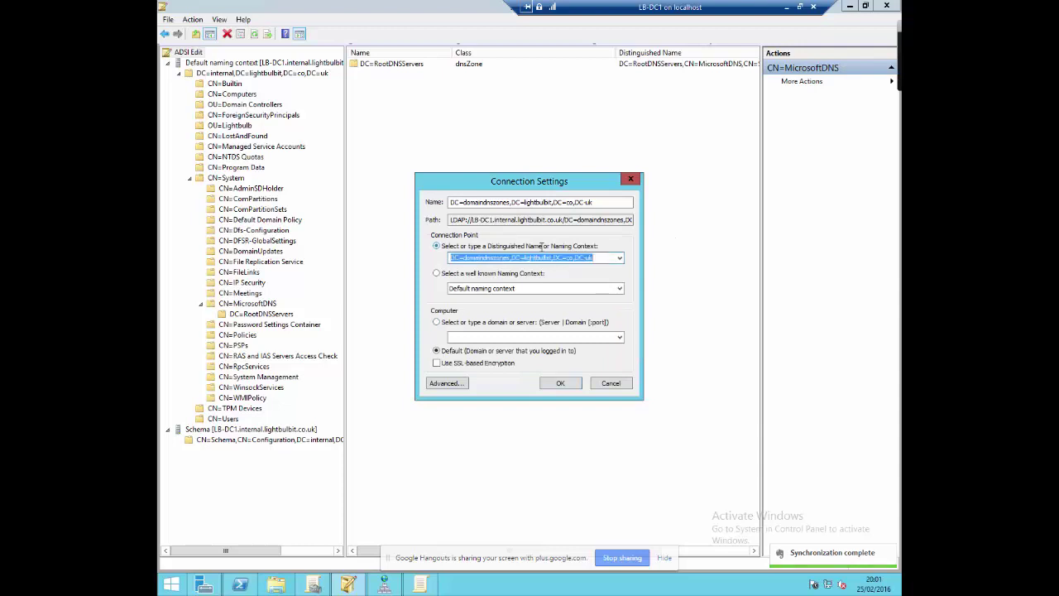
# - Correct the distinguished name to DC=DomainDNSZones and change DC-uk to DC=uk
pyautogui.press('End')
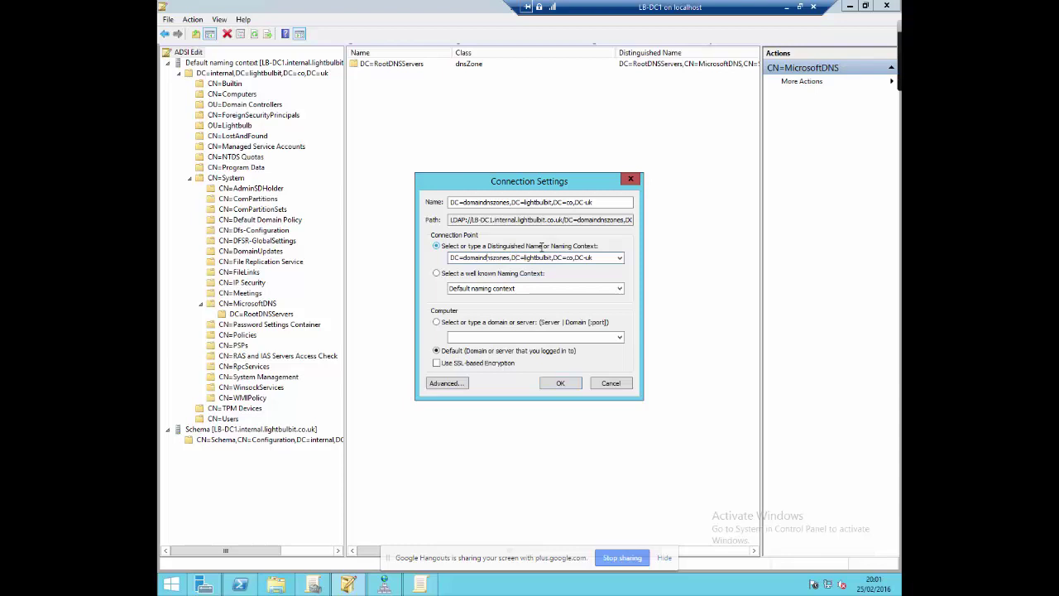
pyautogui.hotkey('shift', 'Right')
pyautogui.hotkey('shift', 'Right')
pyautogui.hotkey('shift', 'Right')
pyautogui.hotkey('shift', 'Right')
pyautogui.write('Domain')
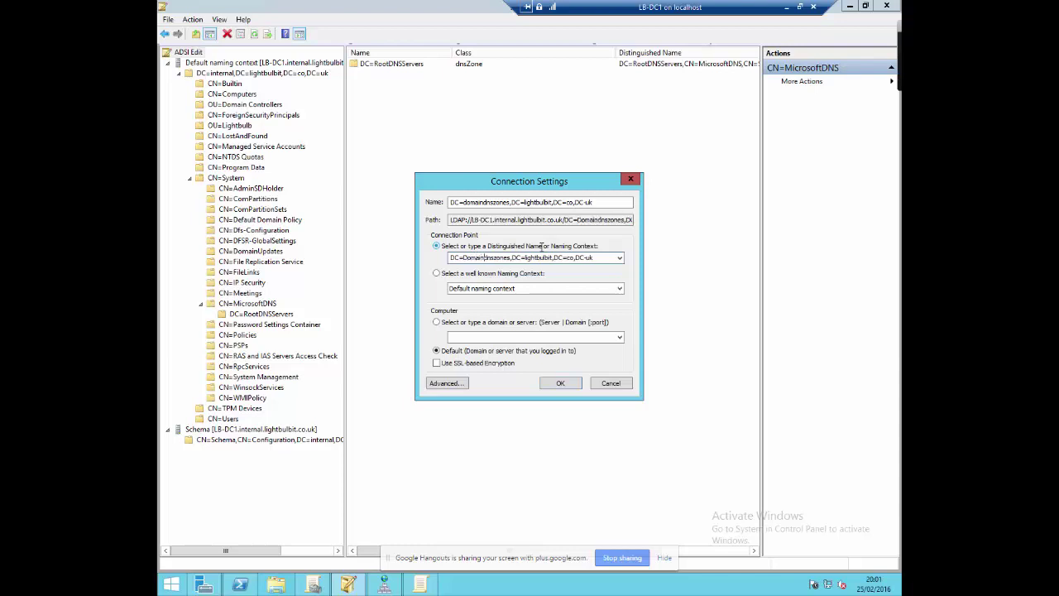
pyautogui.write('DNS')
pyautogui.hotkey('shift', 'Right')
pyautogui.hotkey('shift', 'Right')
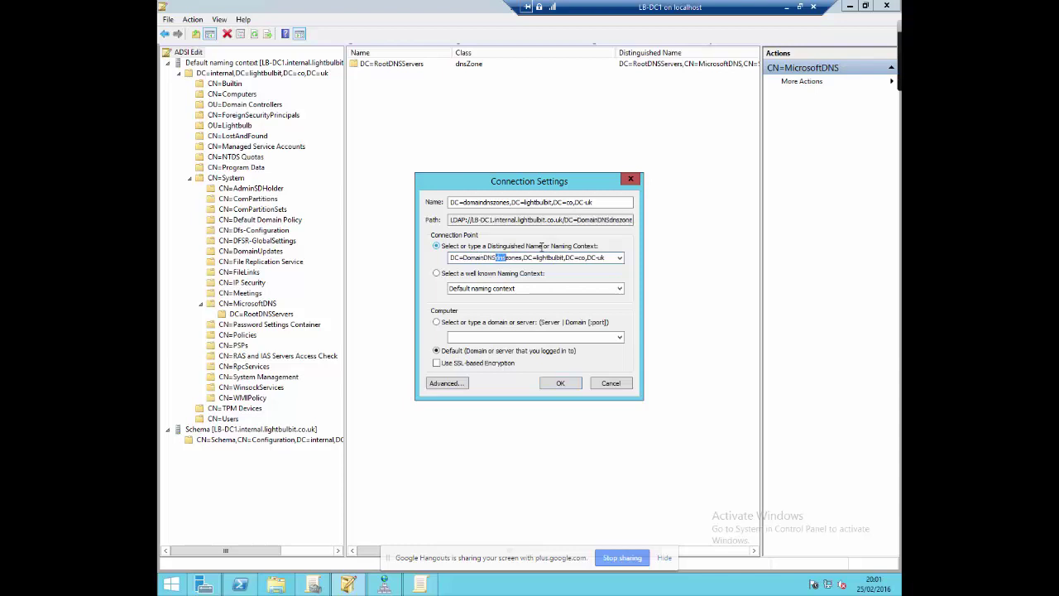
pyautogui.hotkey('shift', 'Right')
pyautogui.write('Z')
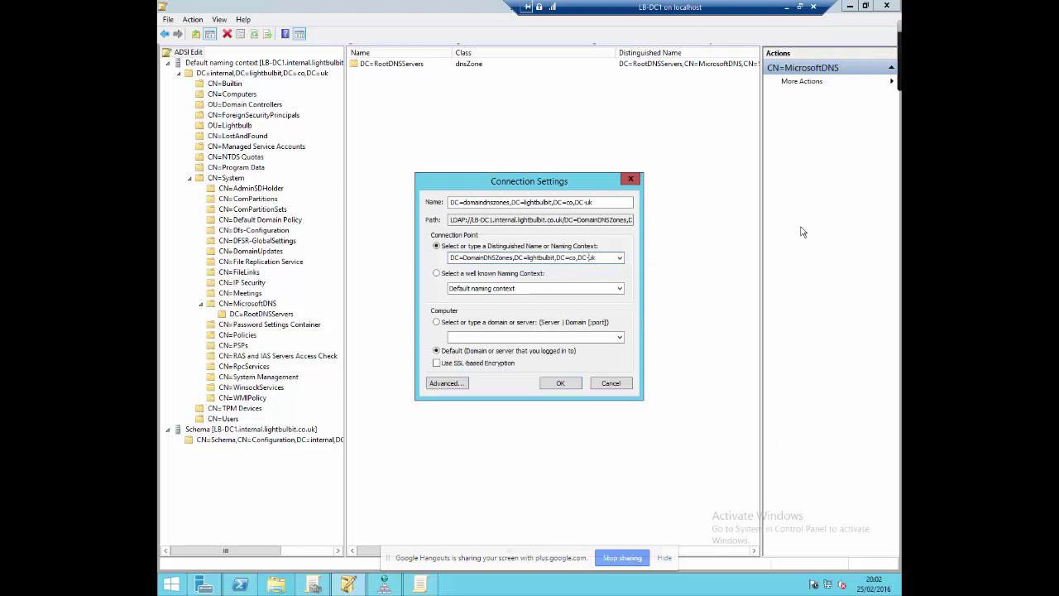
pyautogui.press('BackSpace')
pyautogui.write('=')
# - Check in DNS Manager that lightbulbit.co.uk is AD-integrated, then return to ADSI Edit
pyautogui.moveTo(351, 587)
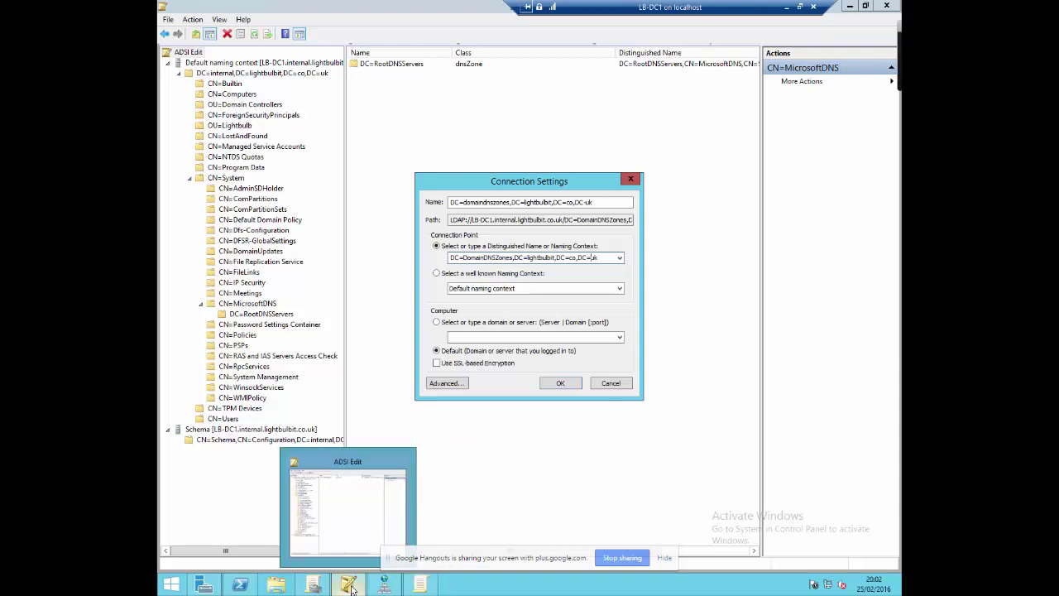
pyautogui.click(384, 585)
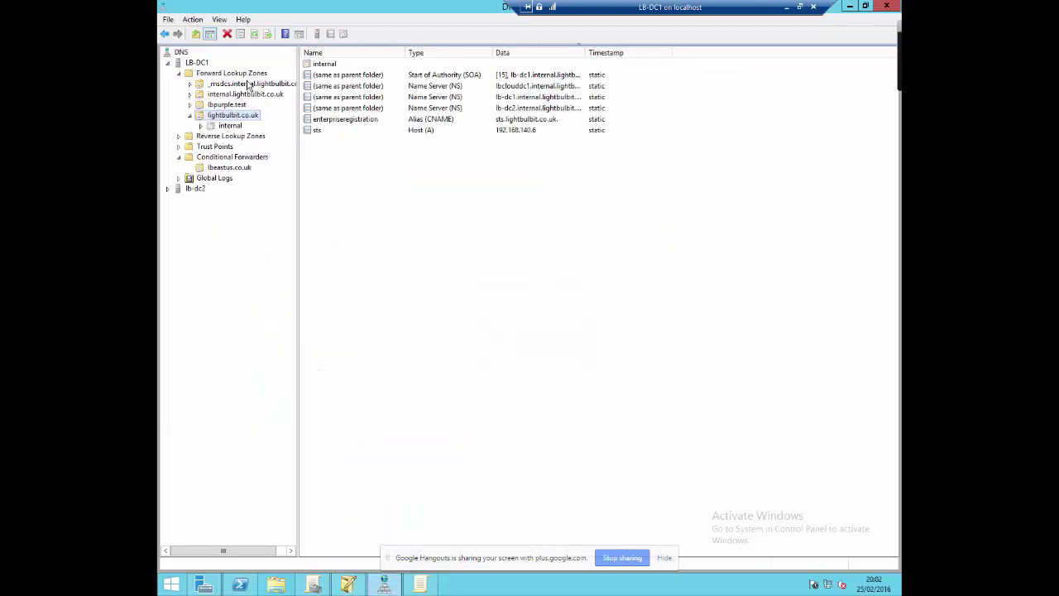
pyautogui.rightClick(227, 115)
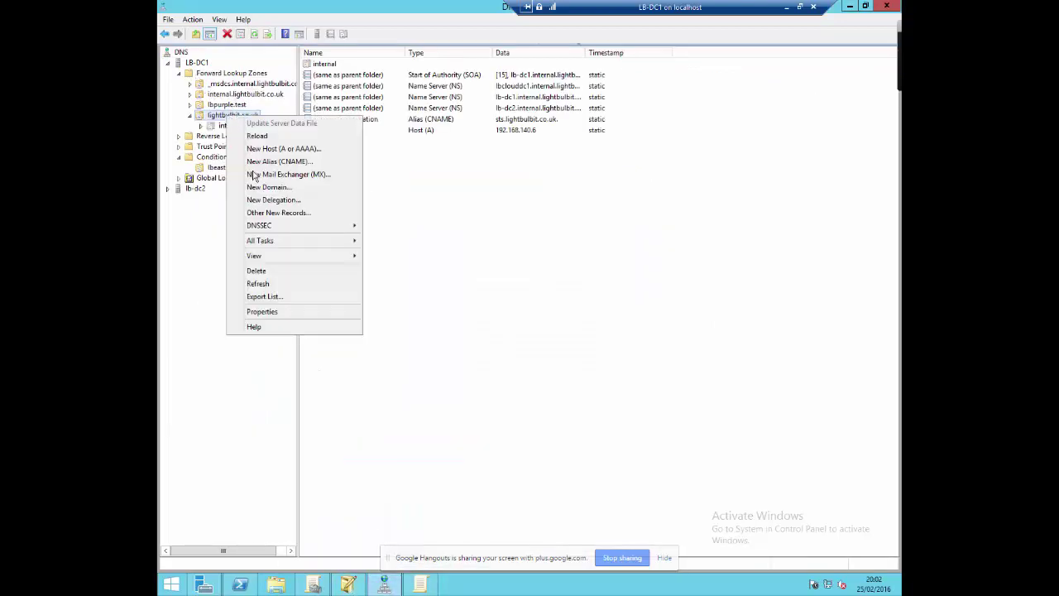
pyautogui.click(267, 312)
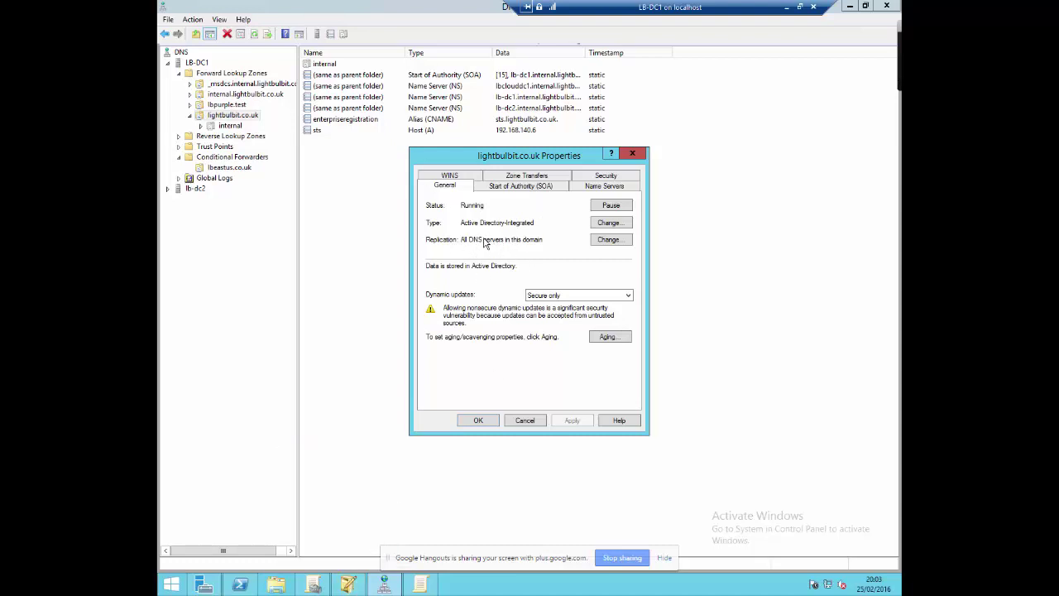
pyautogui.click(348, 584)
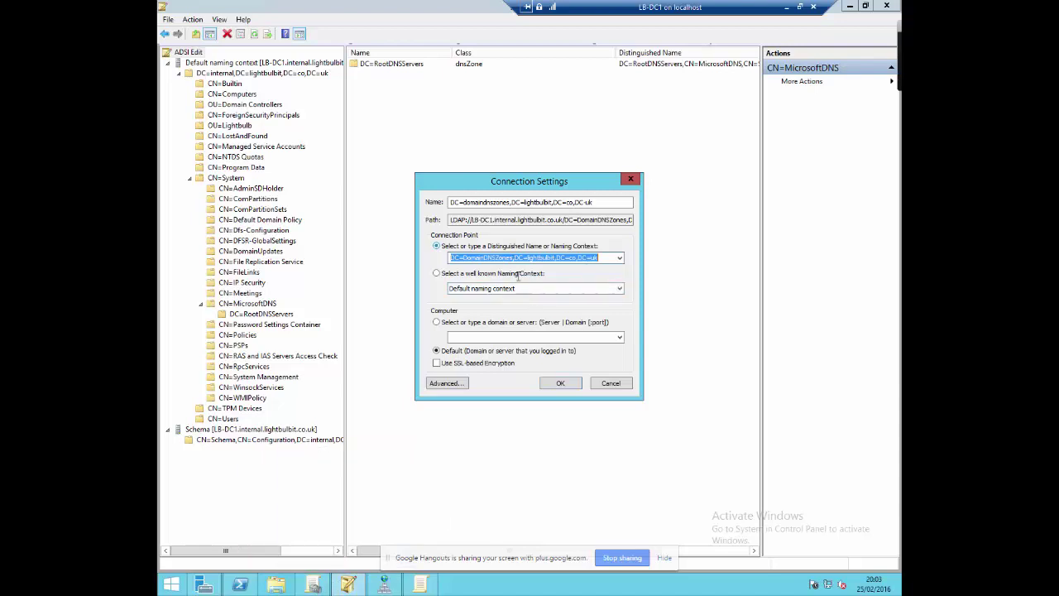
# - Try the corrected DN, dismiss the referral error, browse naming contexts, then cancel Connection Settings
pyautogui.click(560, 385)
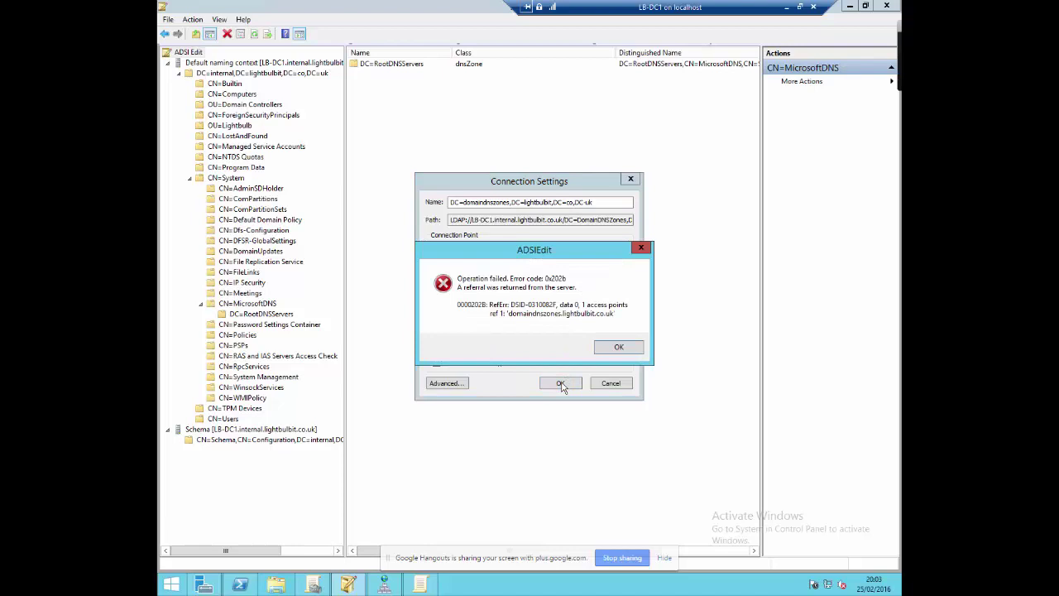
pyautogui.click(631, 349)
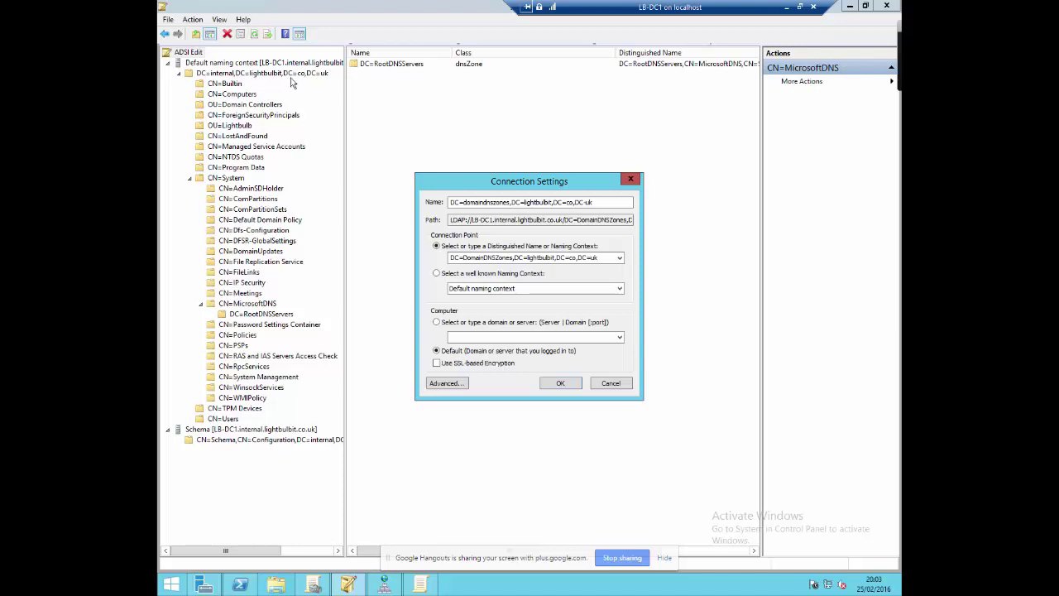
pyautogui.click(478, 257)
pyautogui.click(482, 258)
pyautogui.click(529, 276)
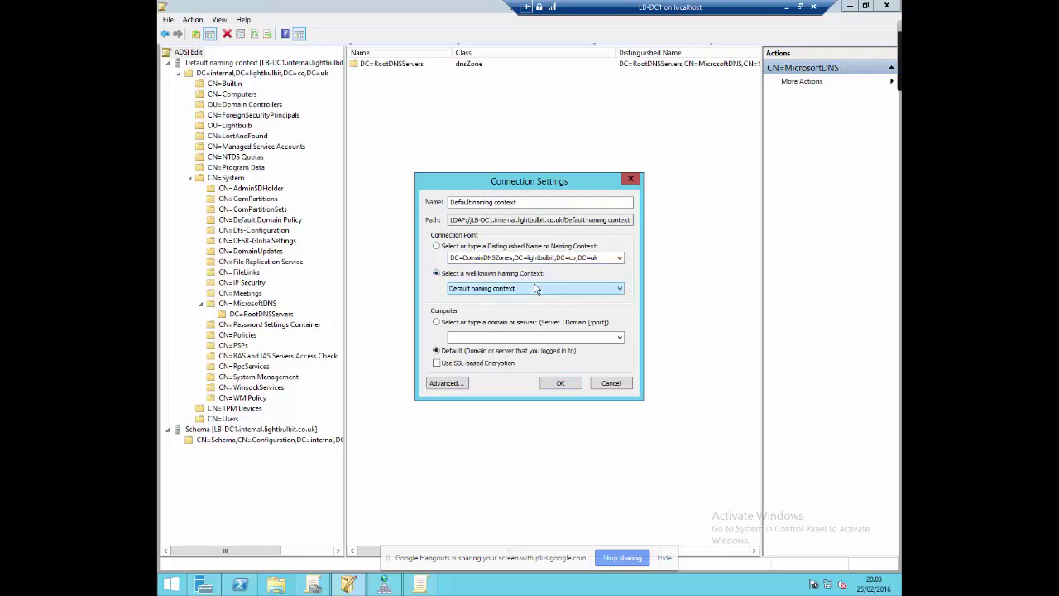
pyautogui.click(534, 288)
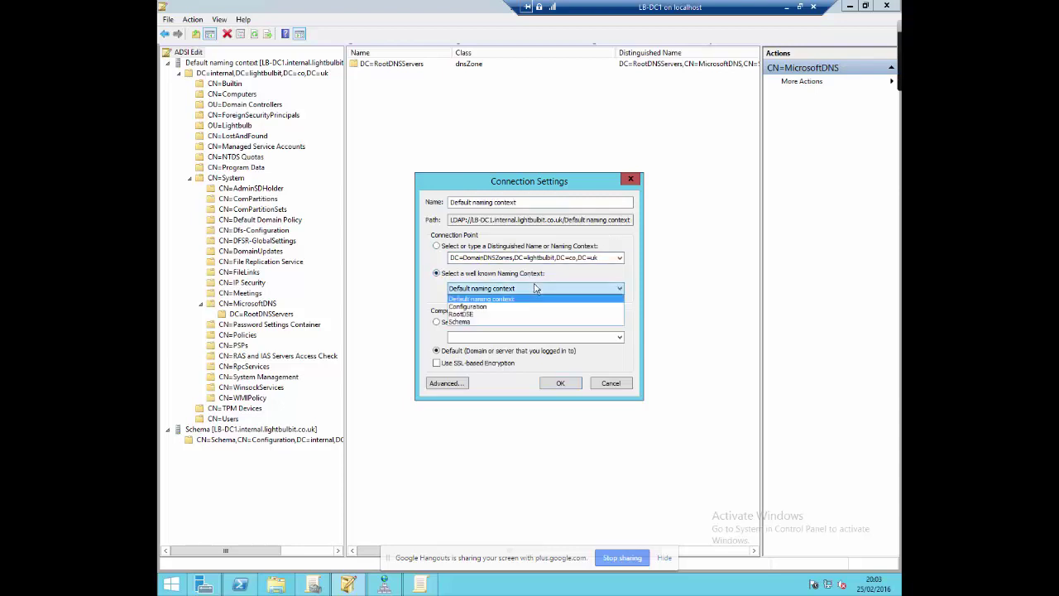
pyautogui.click(437, 255)
pyautogui.click(437, 246)
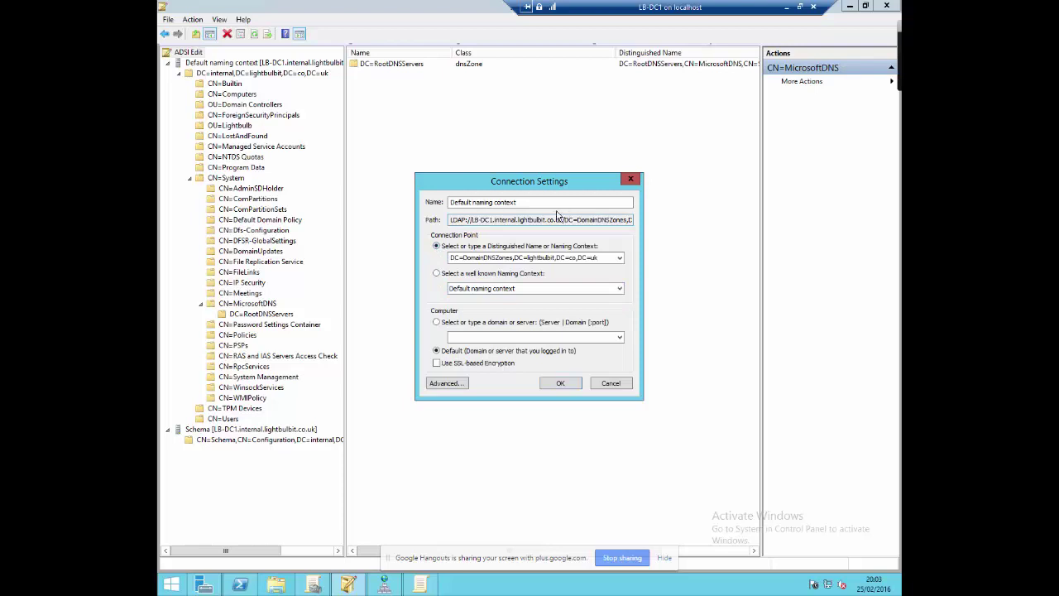
pyautogui.moveTo(551, 204); pyautogui.dragTo(408, 200)
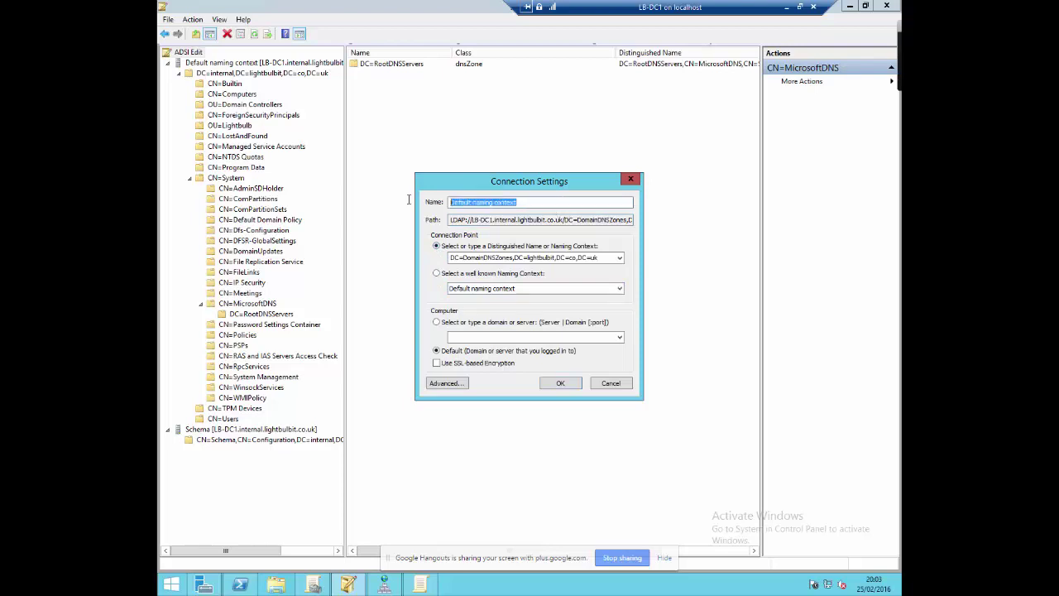
pyautogui.click(610, 384)
# - Remove the Default naming context and Schema connections from ADSI Edit
pyautogui.click(189, 52)
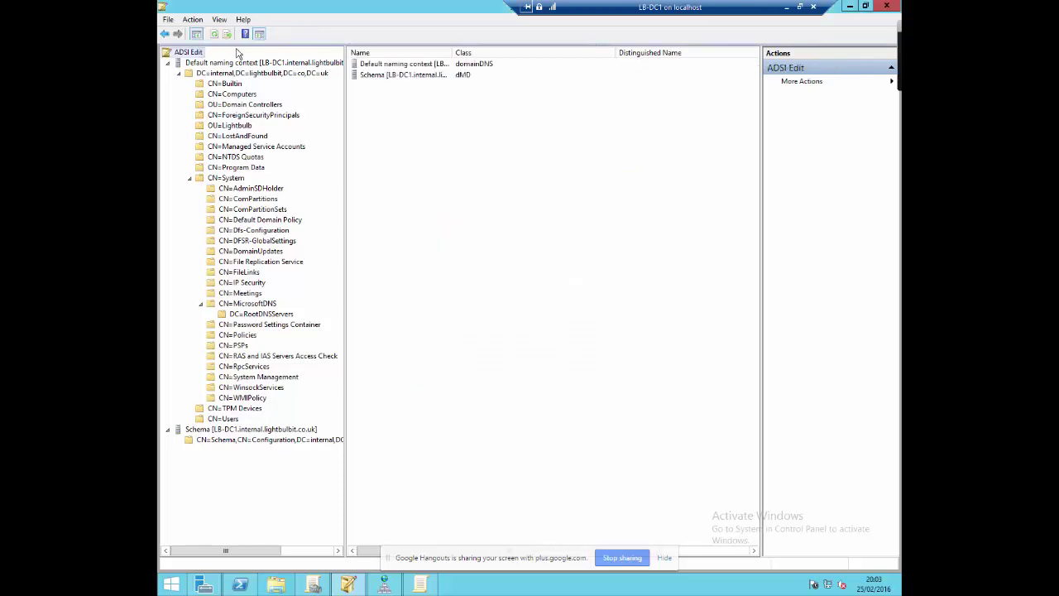
pyautogui.rightClick(193, 53)
pyautogui.rightClick(194, 63)
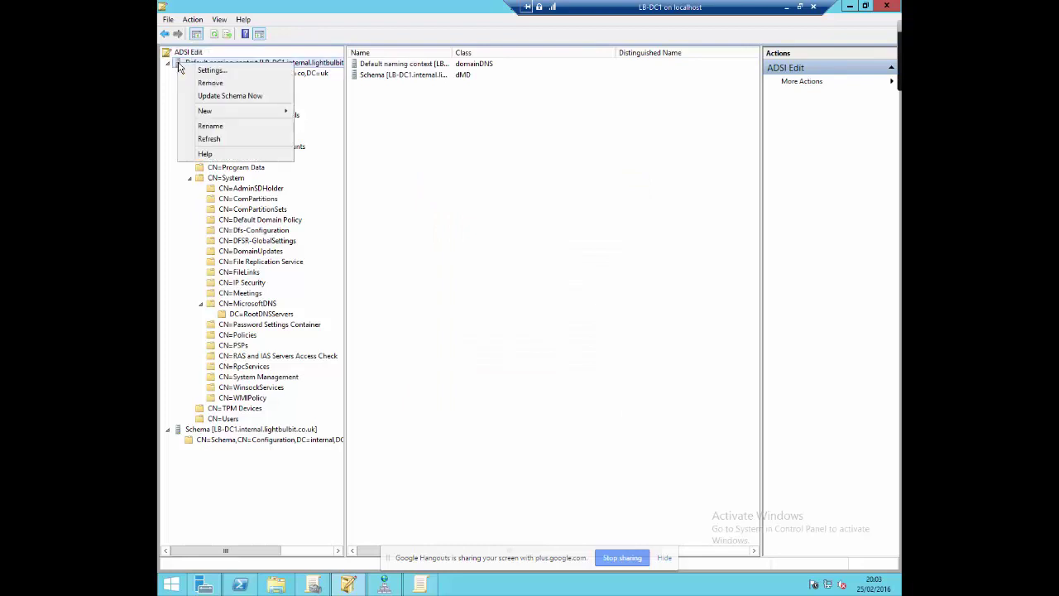
pyautogui.click(214, 86)
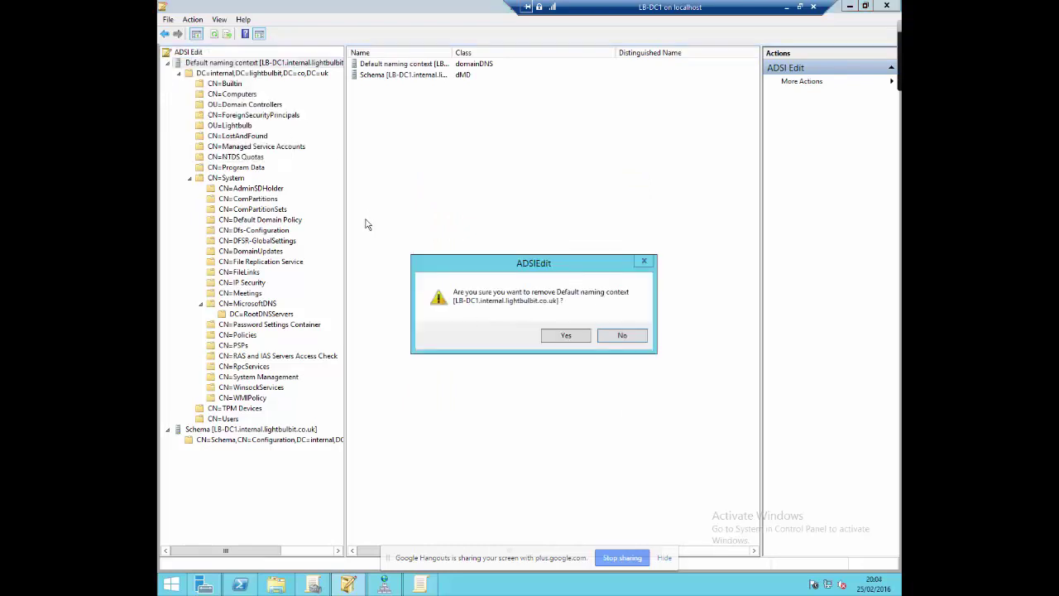
pyautogui.click(582, 342)
pyautogui.rightClick(261, 65)
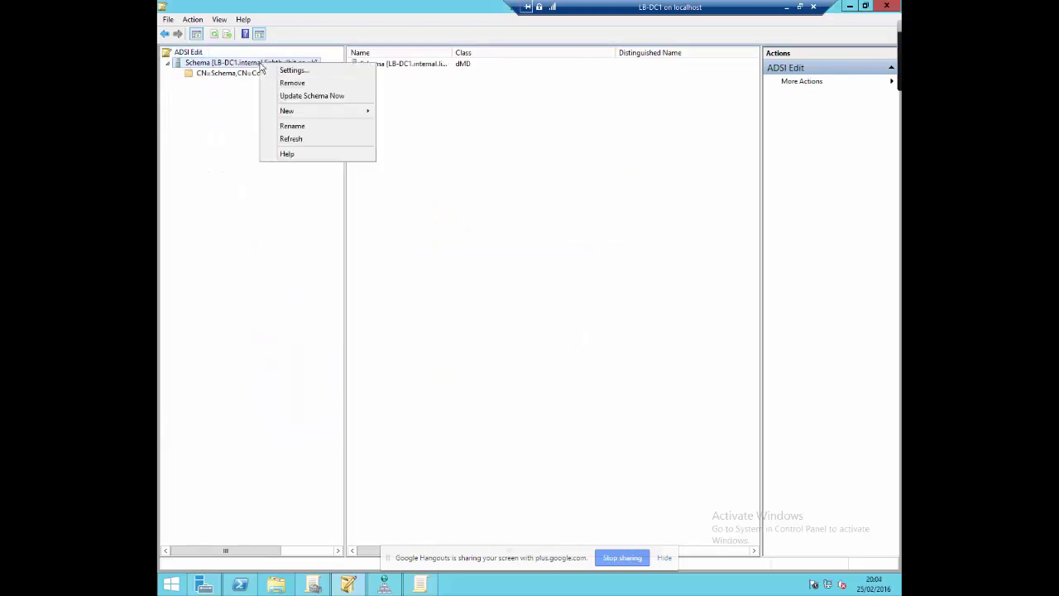
pyautogui.click(273, 83)
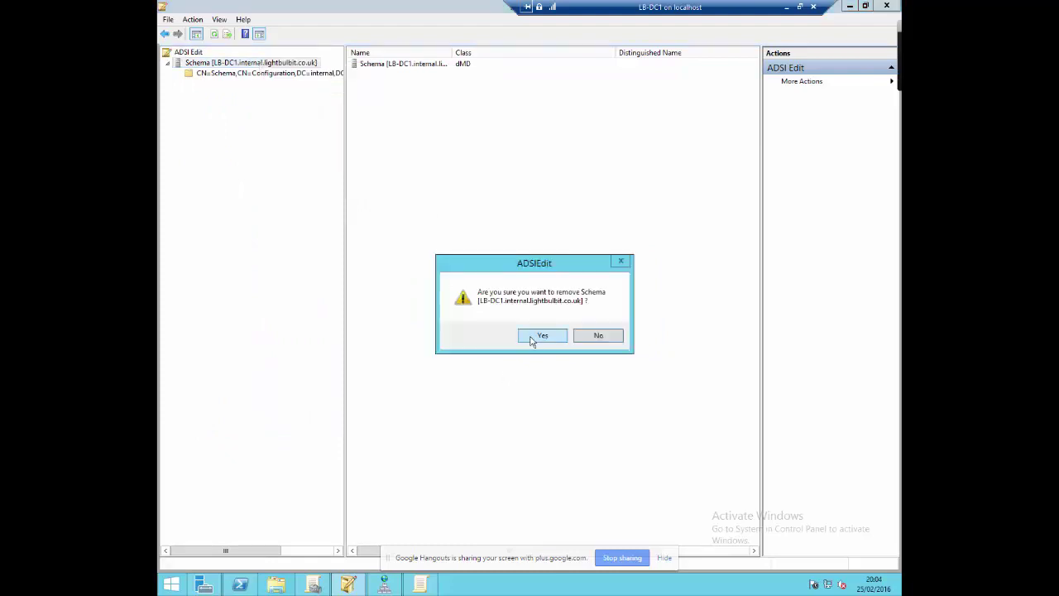
pyautogui.click(533, 338)
# - Connect to the pasted DomainDNSZones DN and dismiss the resulting referral error
pyautogui.rightClick(194, 57)
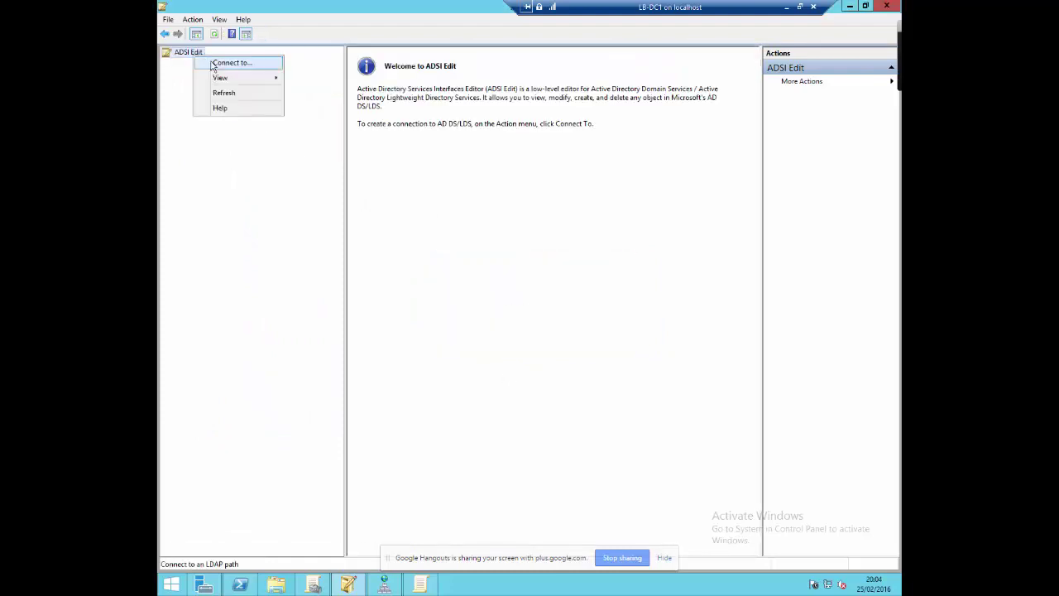
pyautogui.click(233, 62)
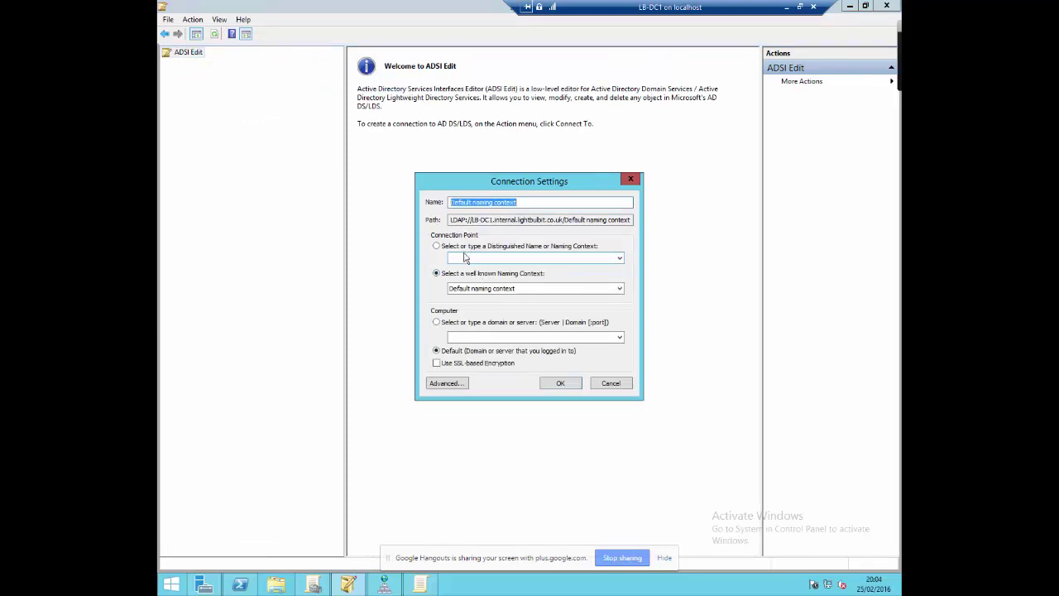
pyautogui.click(467, 258)
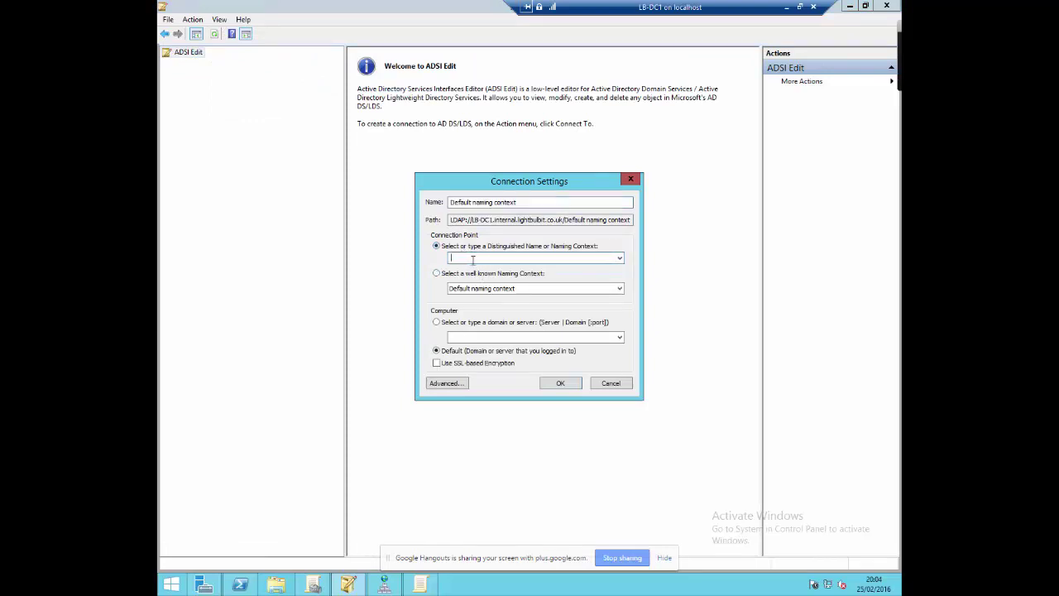
pyautogui.write('DC=domaindnszones,DC=lightbulbit,DC=co,DC=uk')
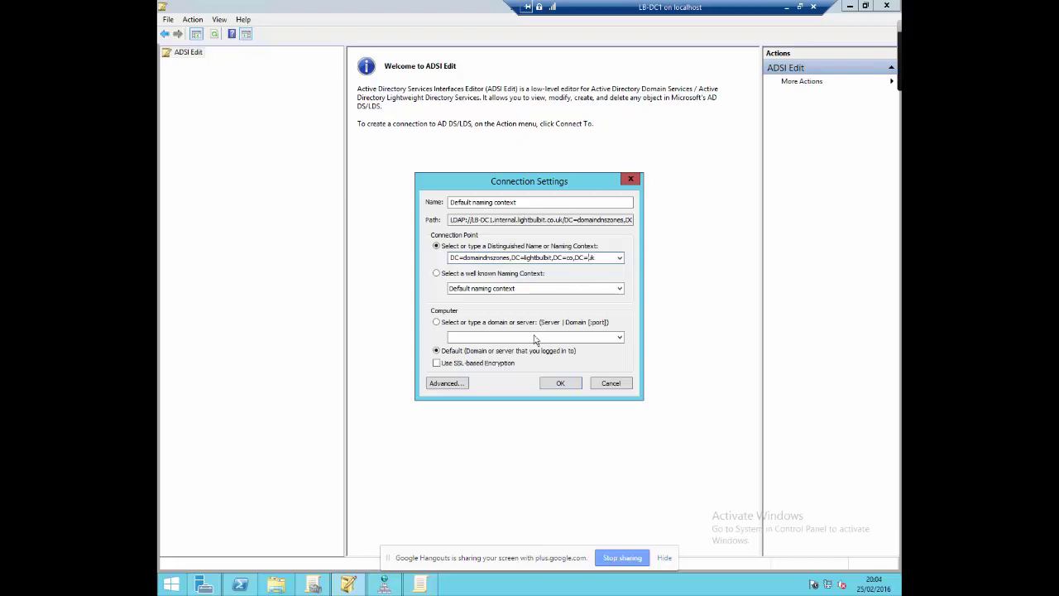
pyautogui.click(560, 384)
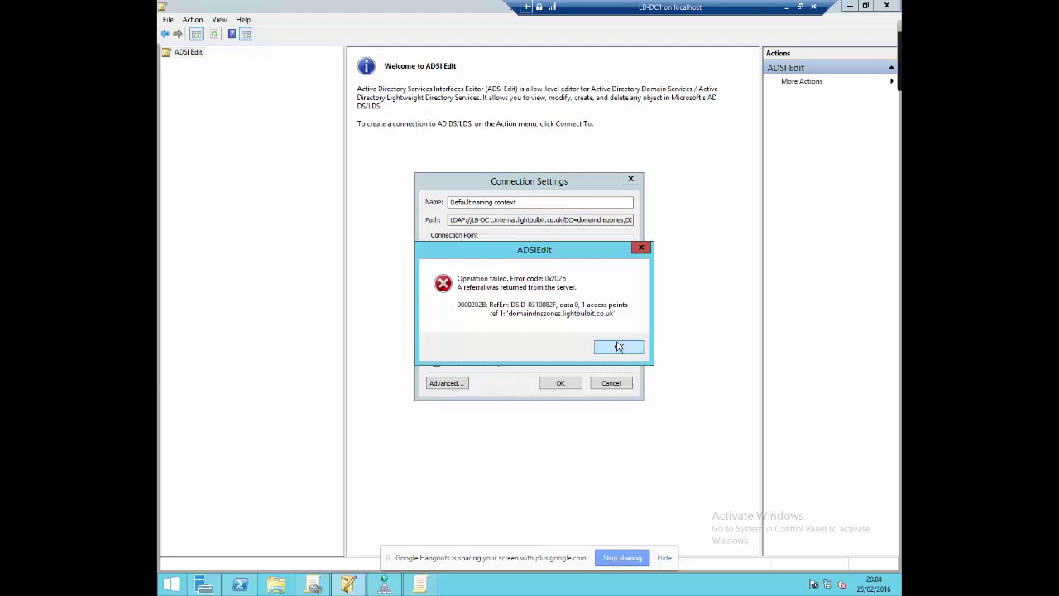
pyautogui.click(619, 347)
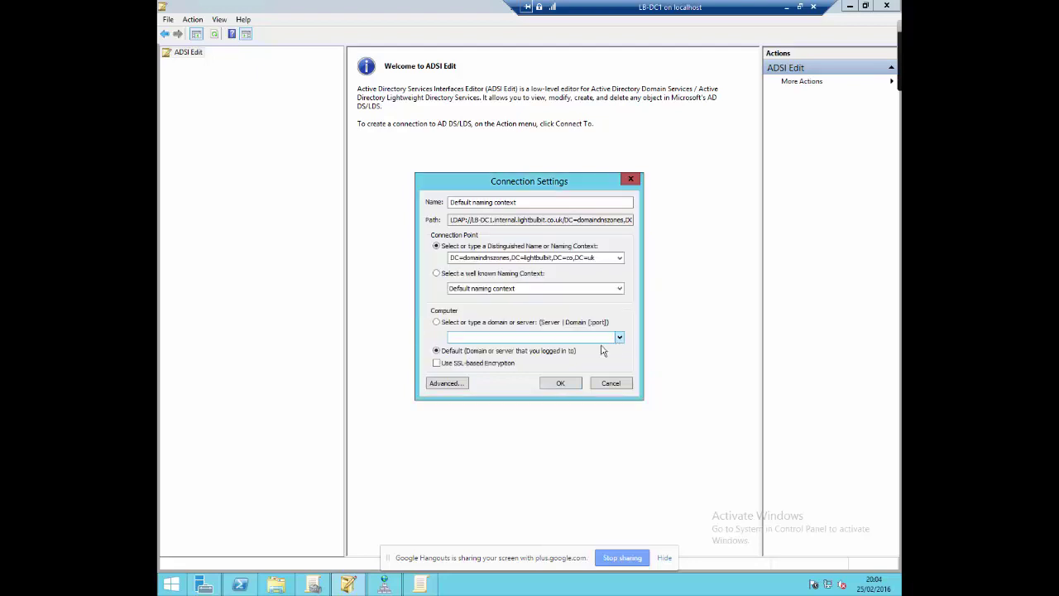
# - Retry the DomainDNSZones connection against server lb-dc2 and dismiss the referral error
pyautogui.click(436, 322)
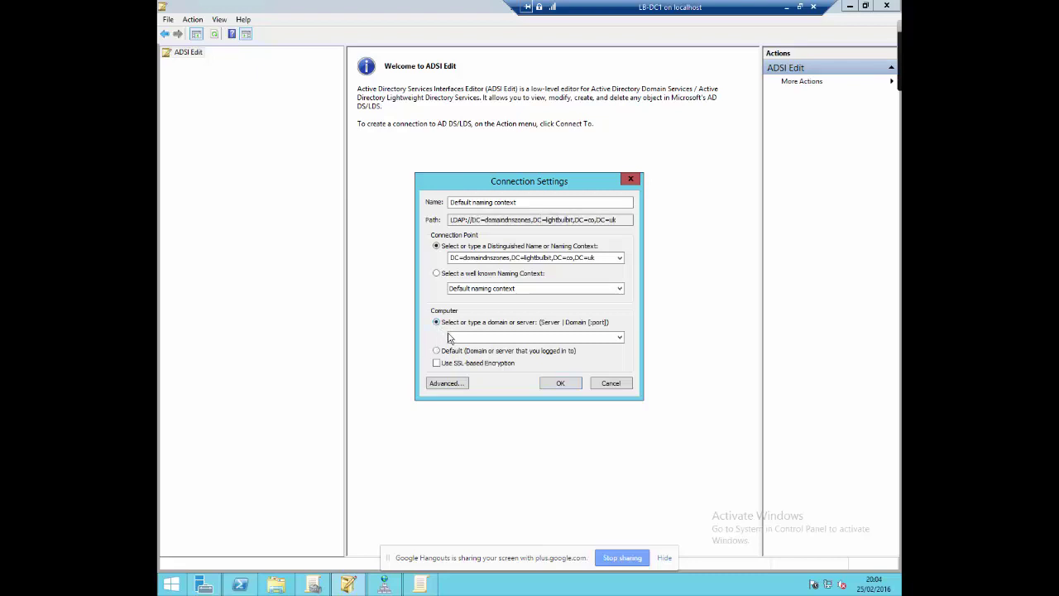
pyautogui.click(457, 338)
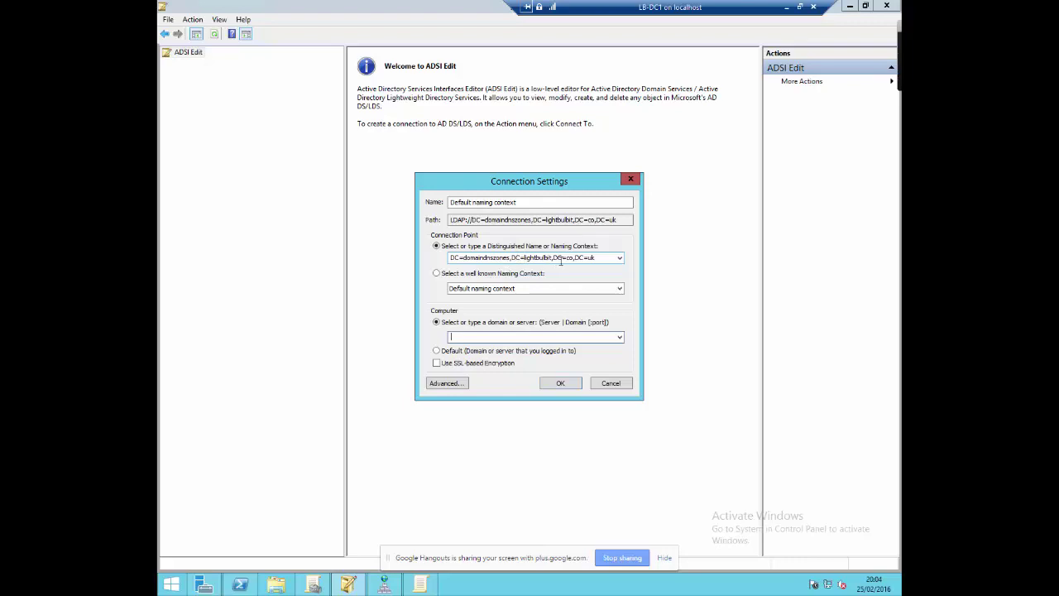
pyautogui.click(243, 582)
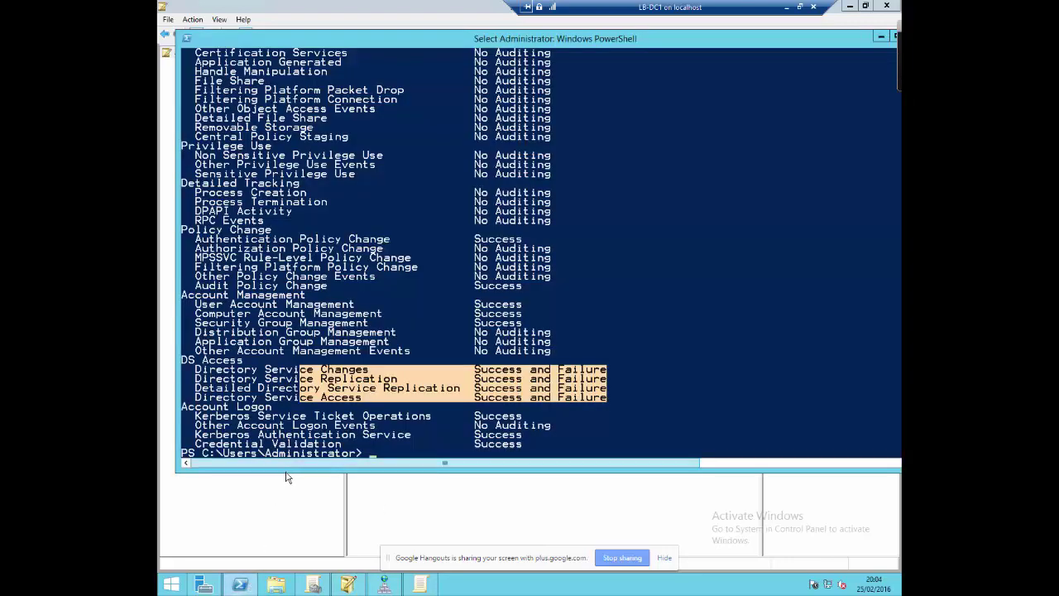
pyautogui.click(286, 478)
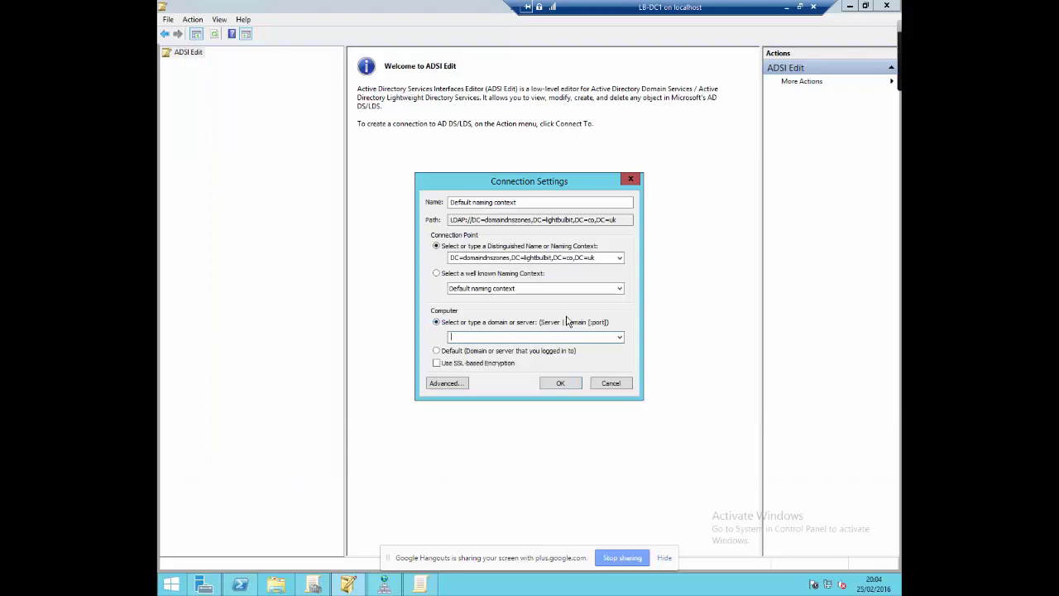
pyautogui.write('lb-dc')
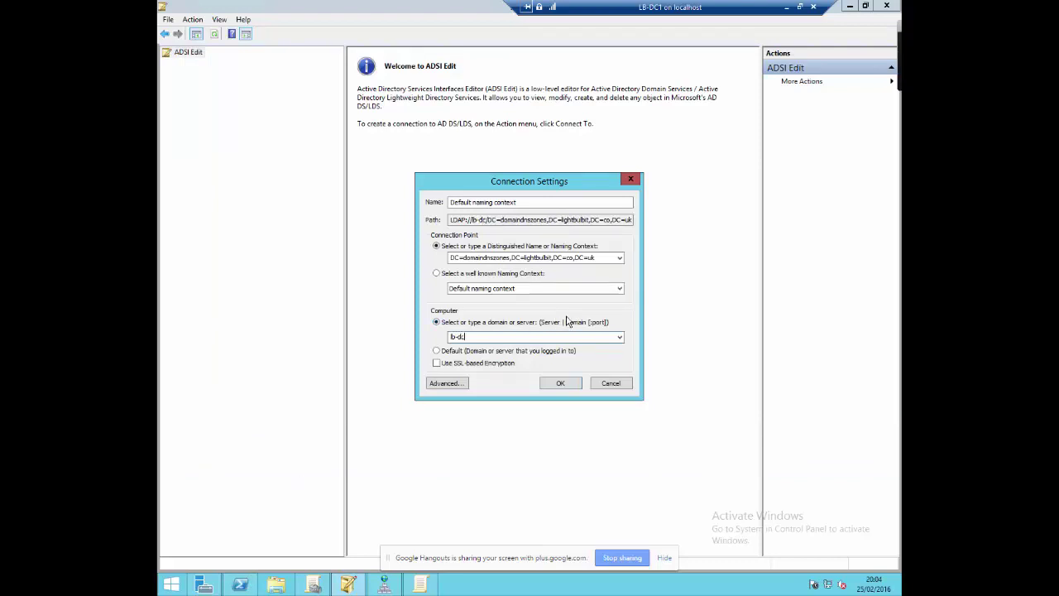
pyautogui.write('2')
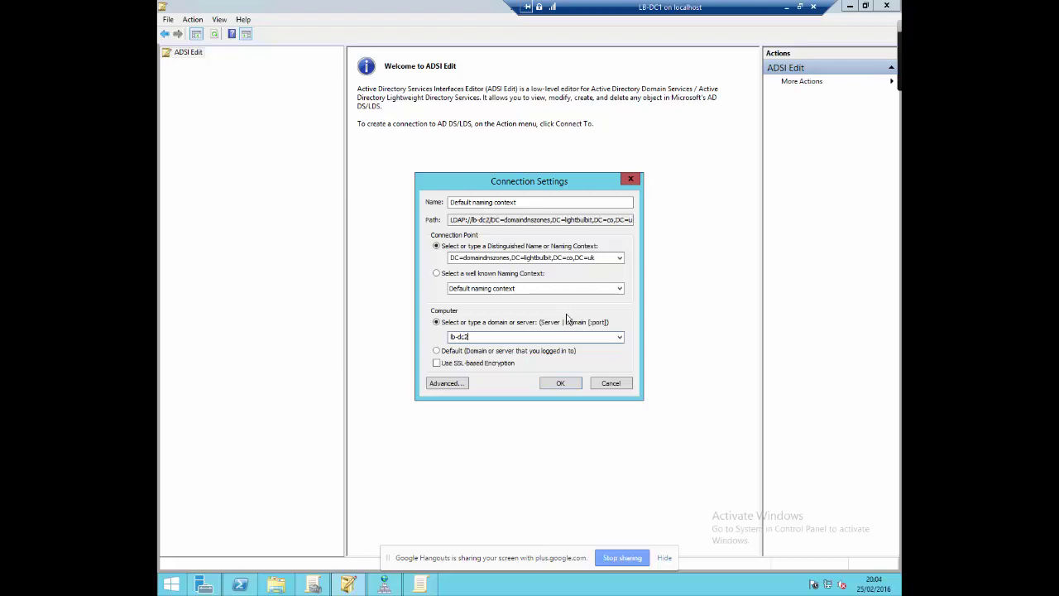
pyautogui.click(560, 382)
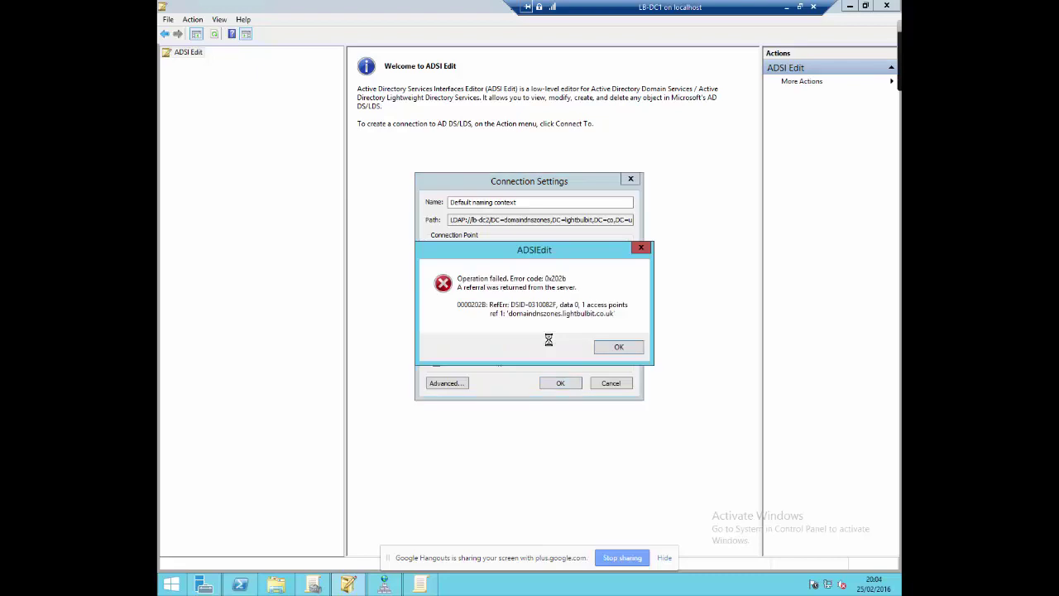
pyautogui.click(617, 346)
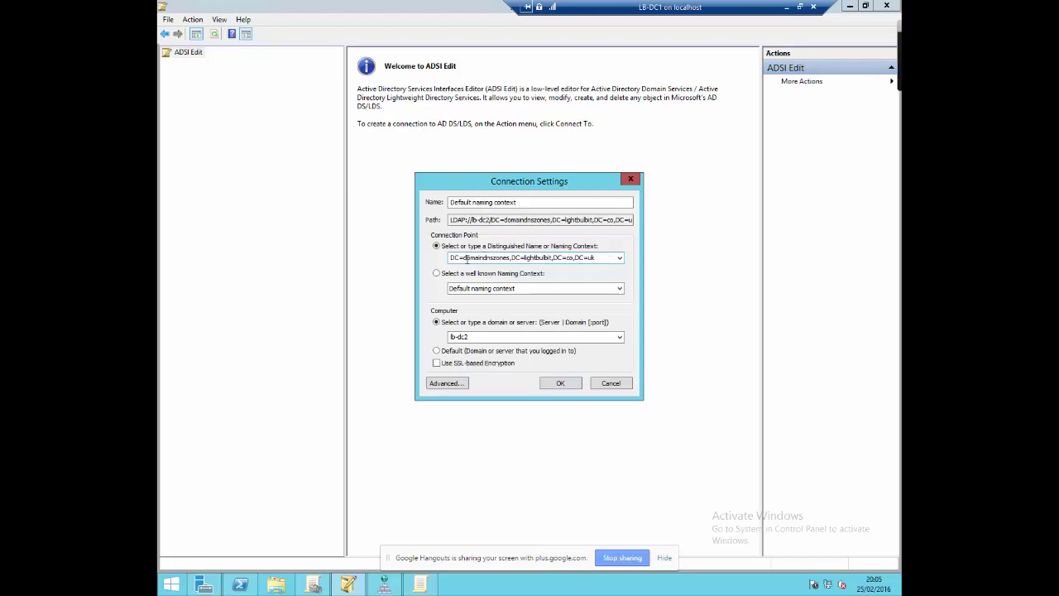
# - Retype the DN as DC=DomainDNSZones,DC=lightbulbit,DC=co, clear the server, retry, and dismiss the error
pyautogui.doubleClick(465, 257)
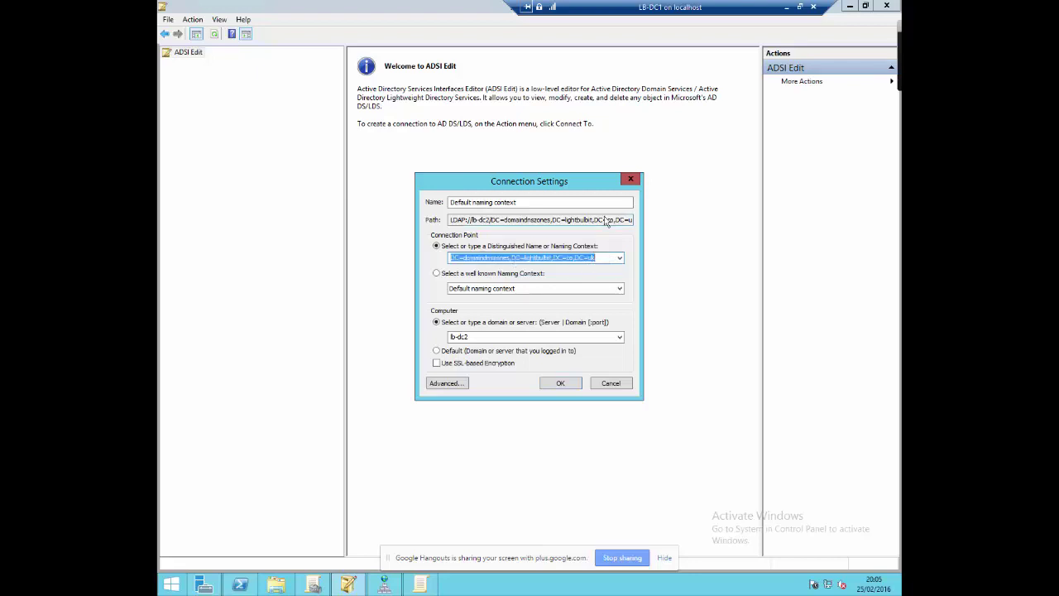
pyautogui.write('DC')
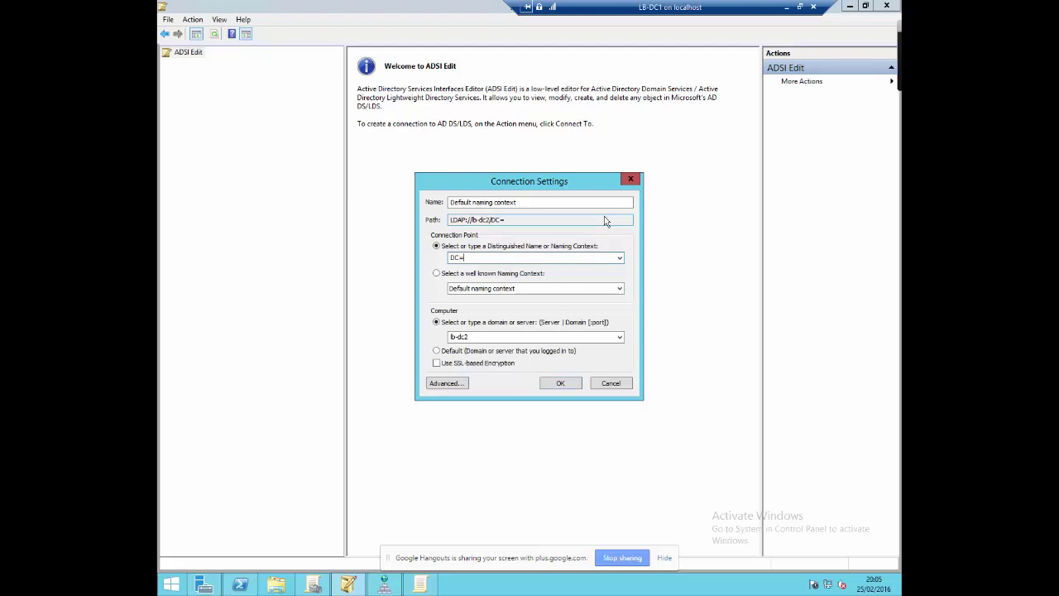
pyautogui.write('=DomainDNSZones,DC=l')
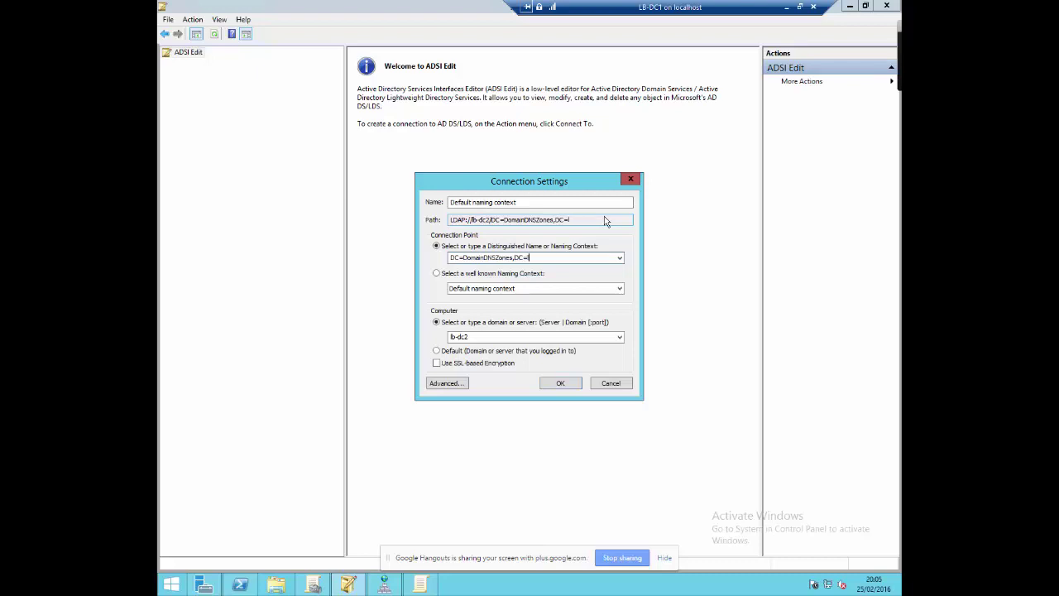
pyautogui.write('ightbulbit,DC=co,DC=uk')
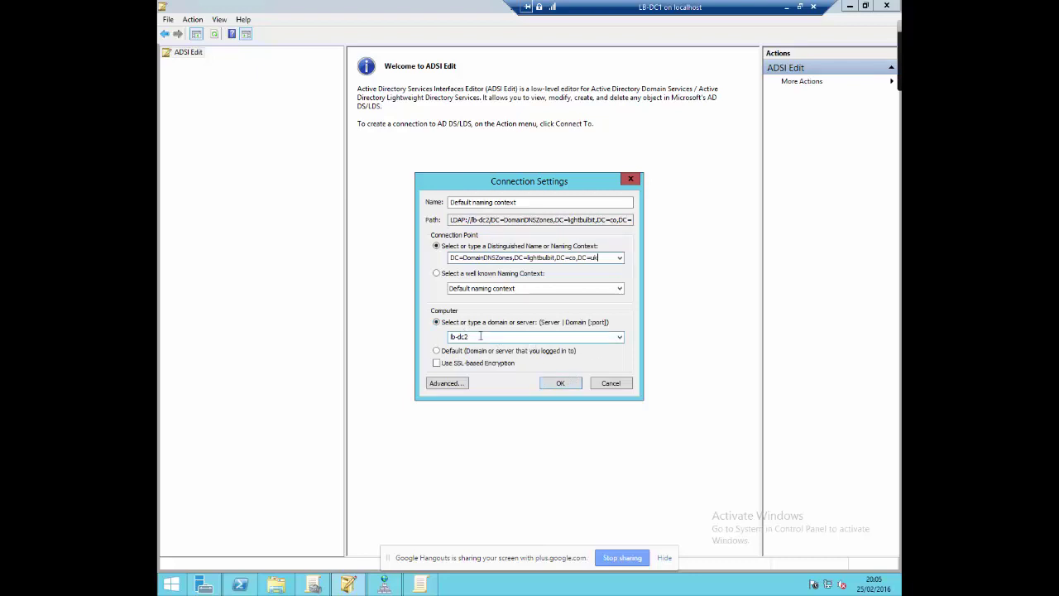
pyautogui.doubleClick(482, 339)
pyautogui.press('BackSpace')
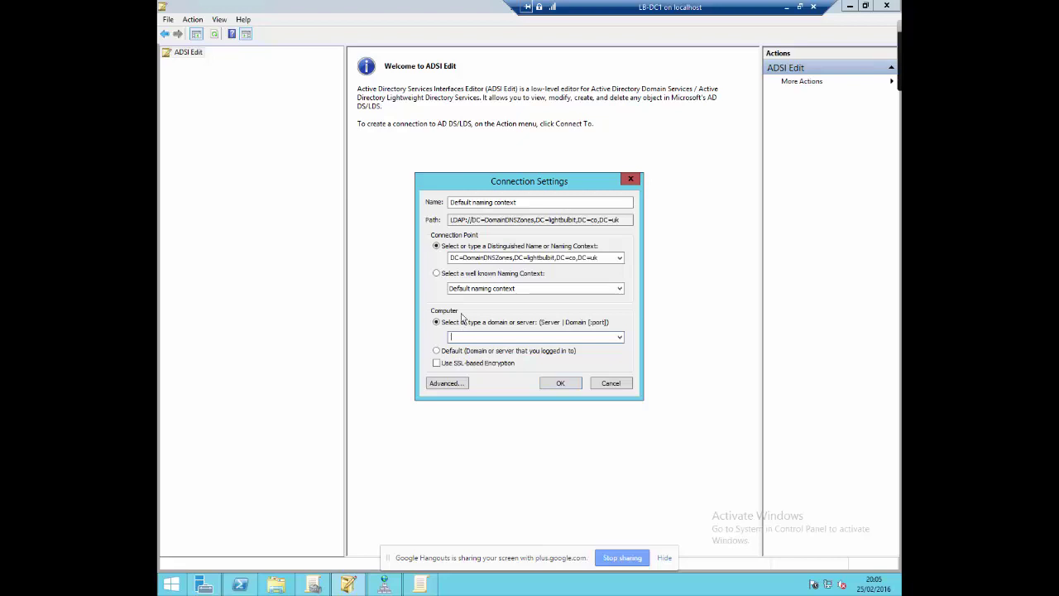
pyautogui.click(560, 388)
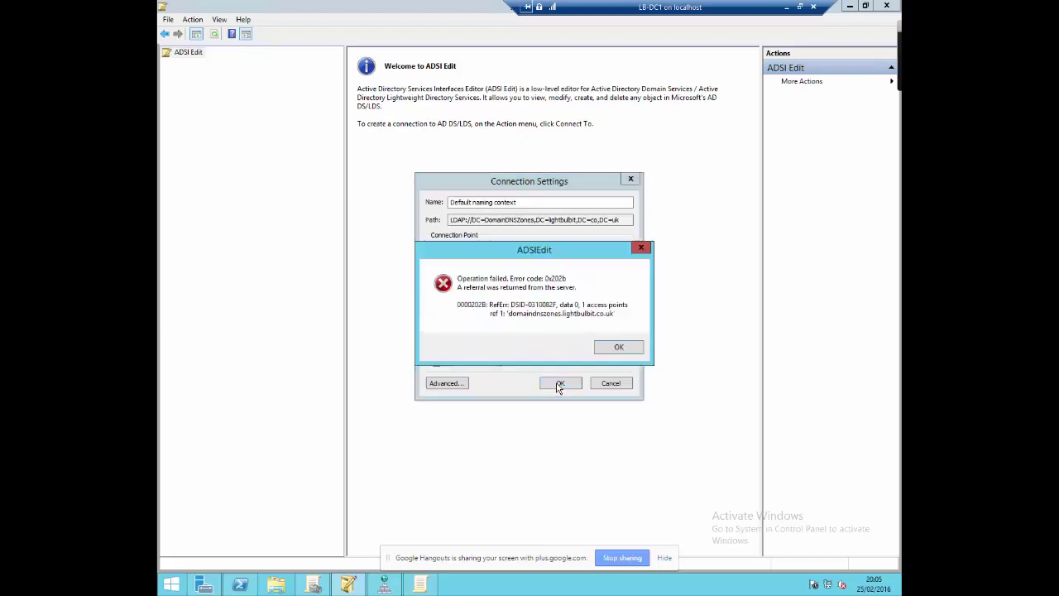
pyautogui.click(632, 349)
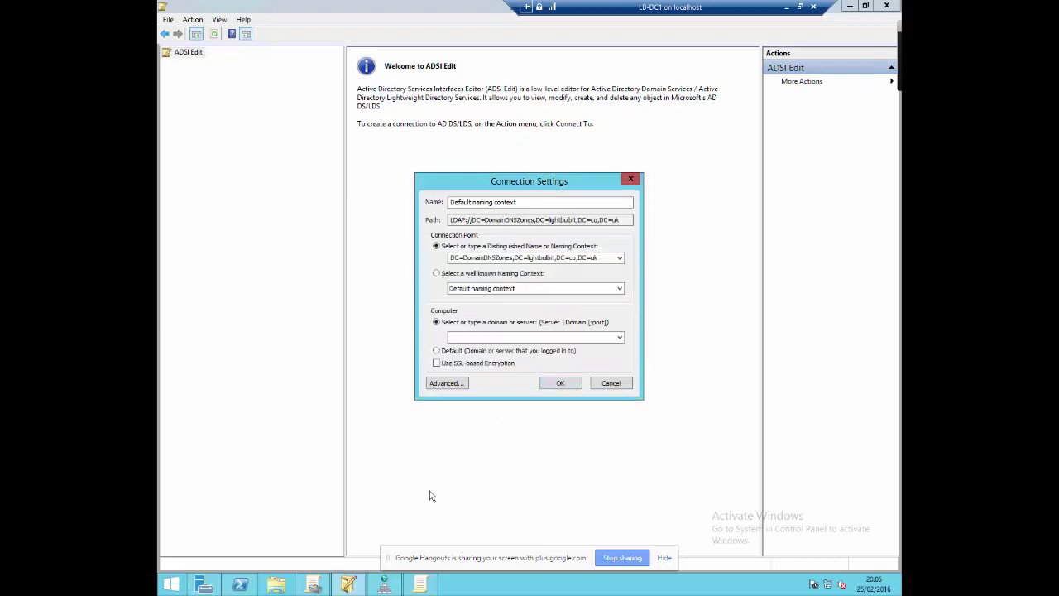
# - Launch Windows PowerShell as administrator from the taskbar
pyautogui.rightClick(240, 584)
pyautogui.click(222, 475)
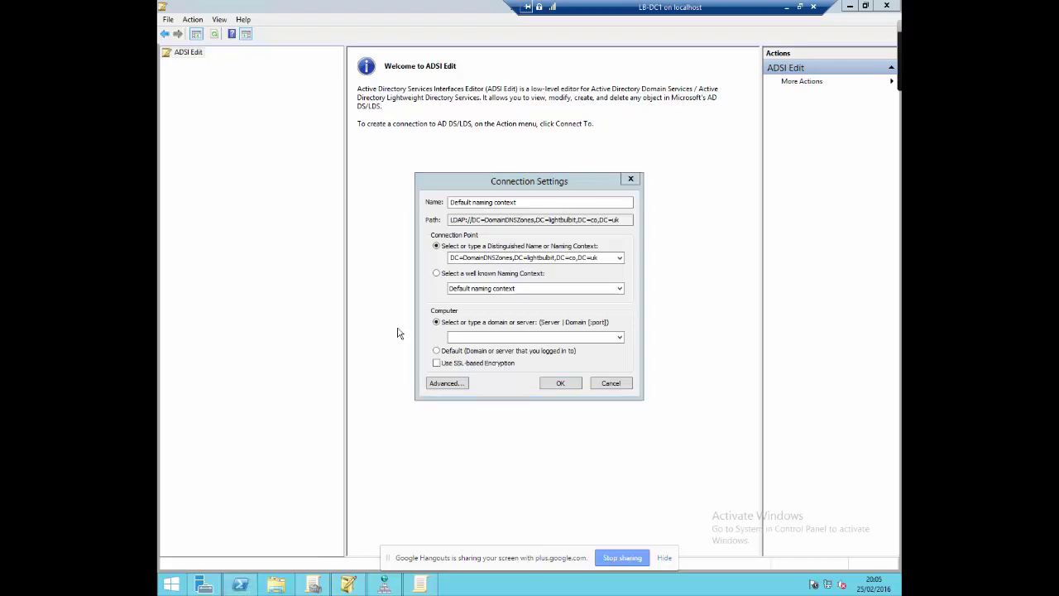
pyautogui.click(586, 255)
# - Run eventvwr, maximize Event Viewer, and expand Custom Views
pyautogui.write('eventvwr')
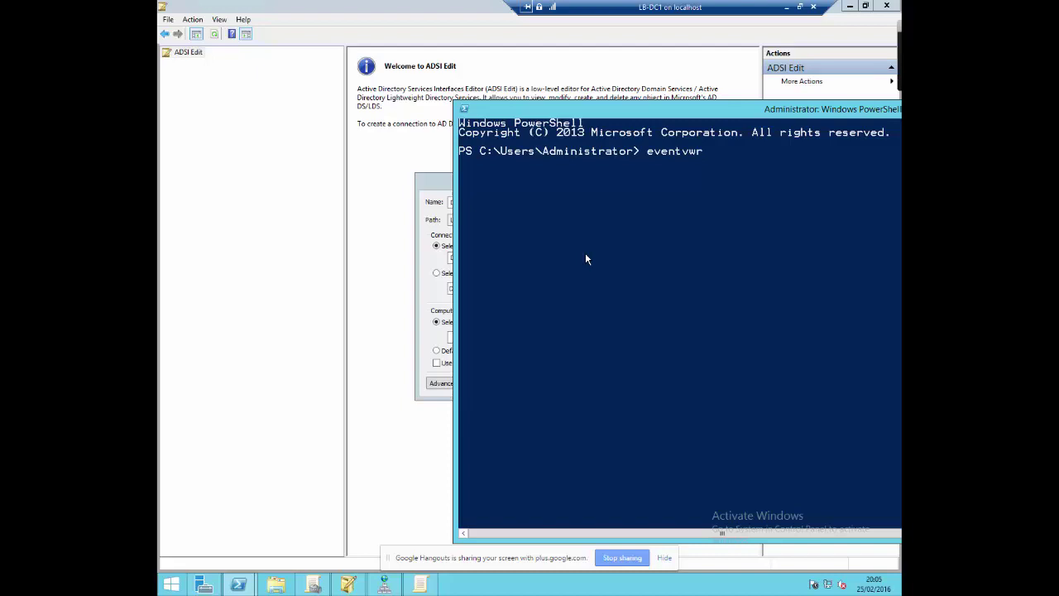
pyautogui.press('Return')
pyautogui.moveTo(671, 113); pyautogui.dragTo(565, 68)
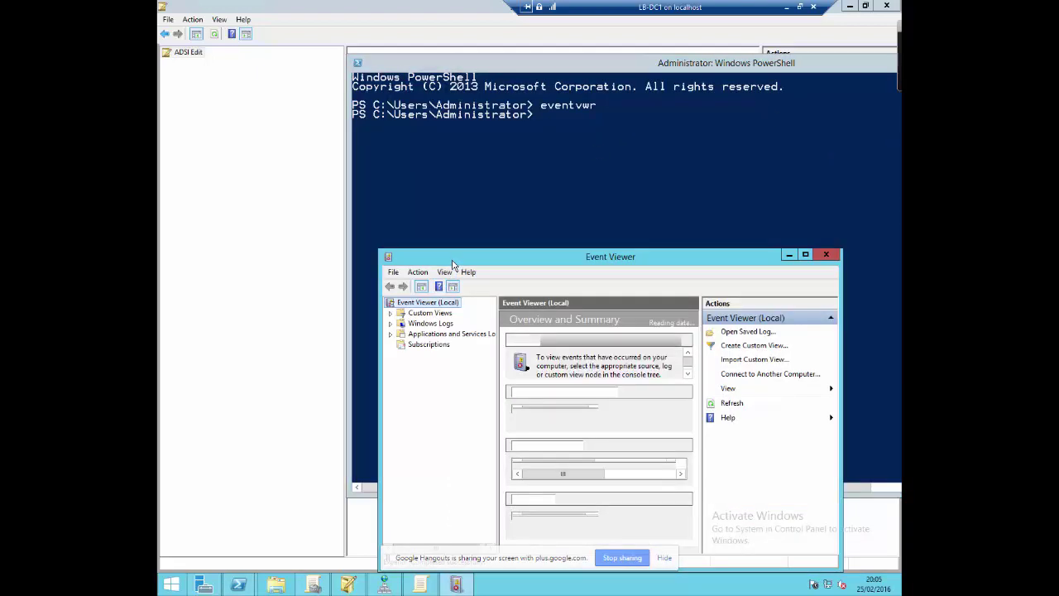
pyautogui.doubleClick(452, 256)
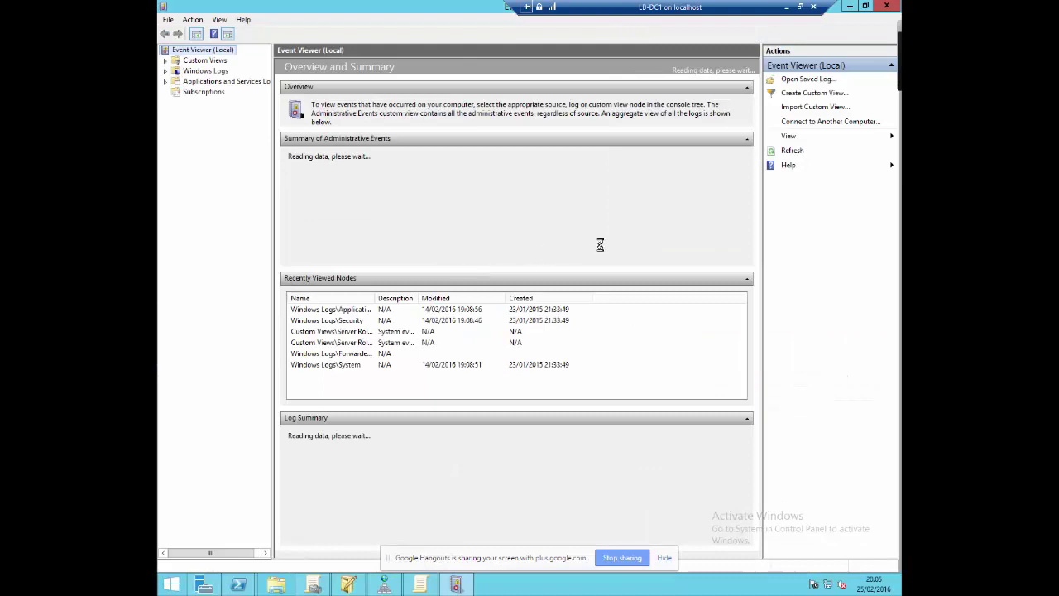
pyautogui.click(165, 61)
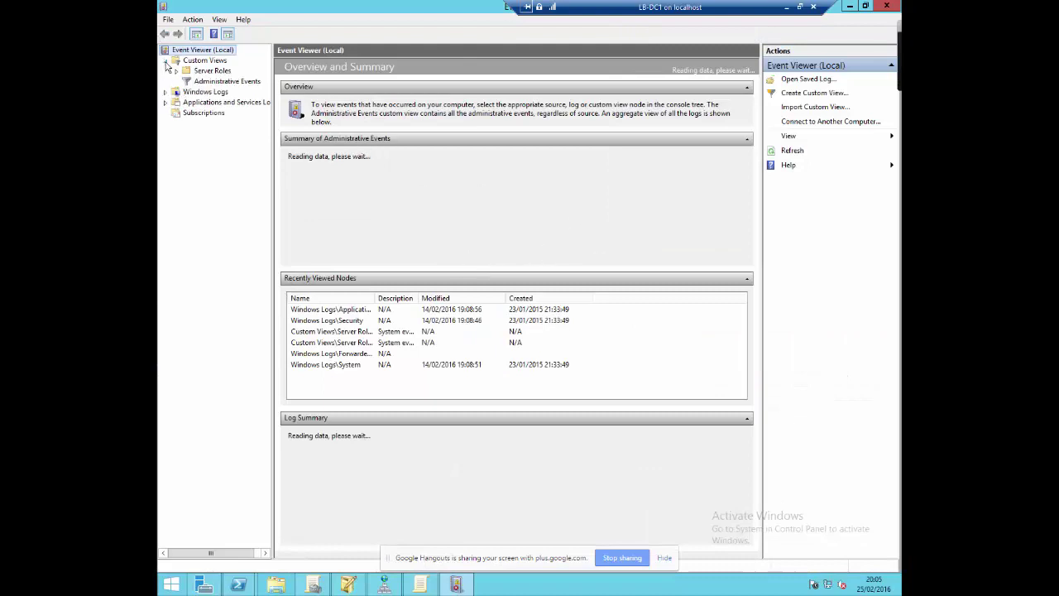
# - Restart LB-DC1 with the default reason and leave the remote session
pyautogui.rightClick(175, 586)
pyautogui.moveTo(259, 563)
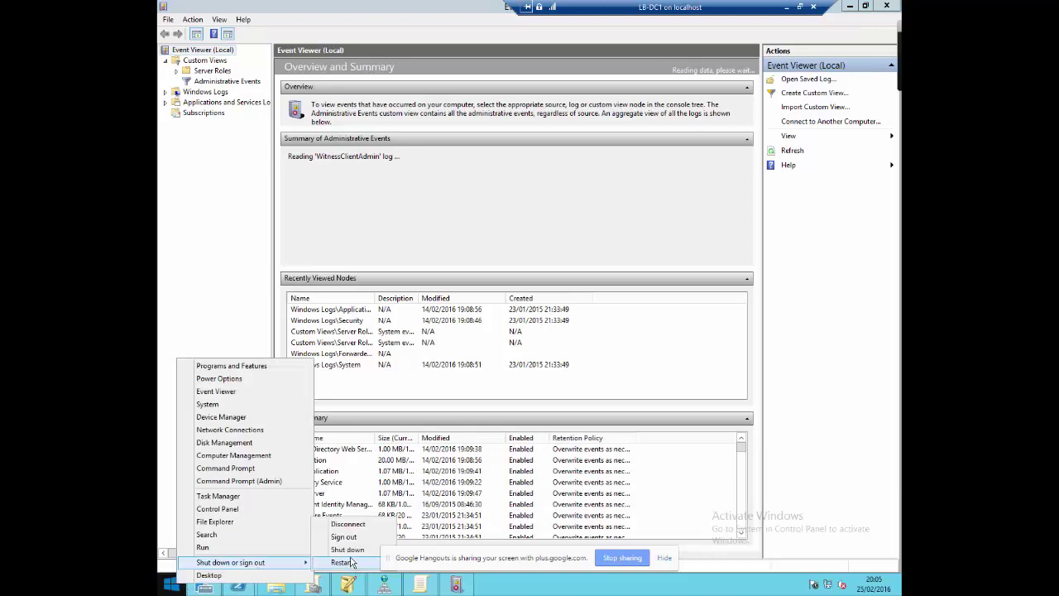
pyautogui.click(352, 566)
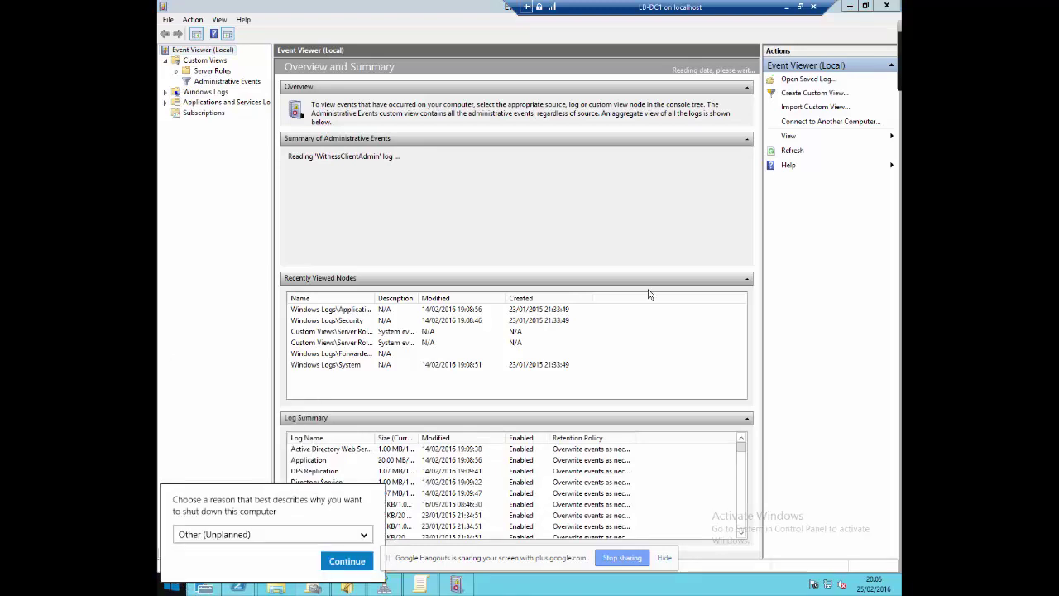
pyautogui.click(346, 561)
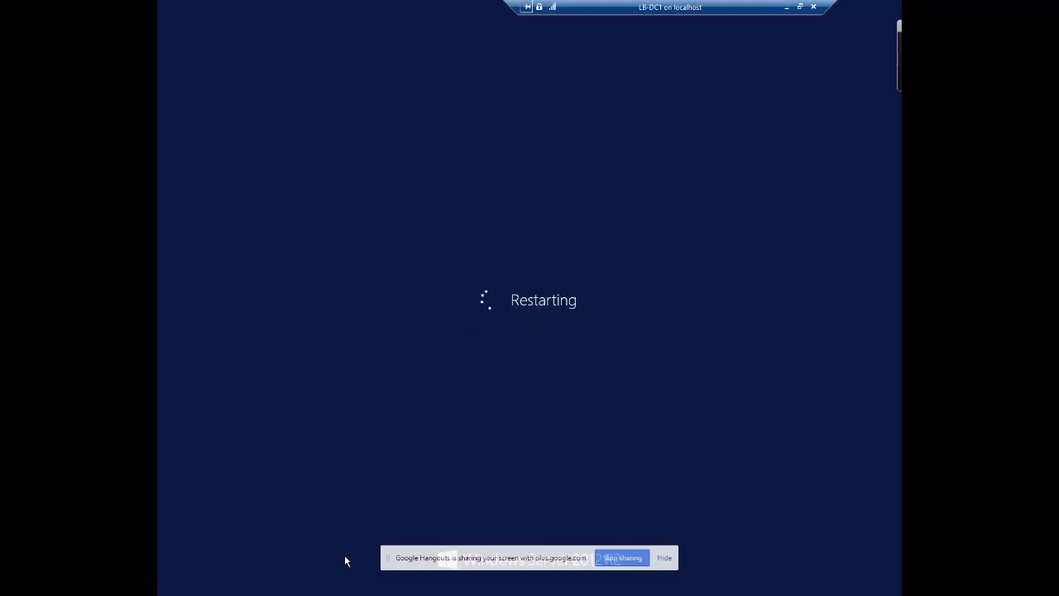
pyautogui.click(790, 8)
# - Connect to the LB-DC2 virtual machine with a full-screen console display
pyautogui.click(402, 208)
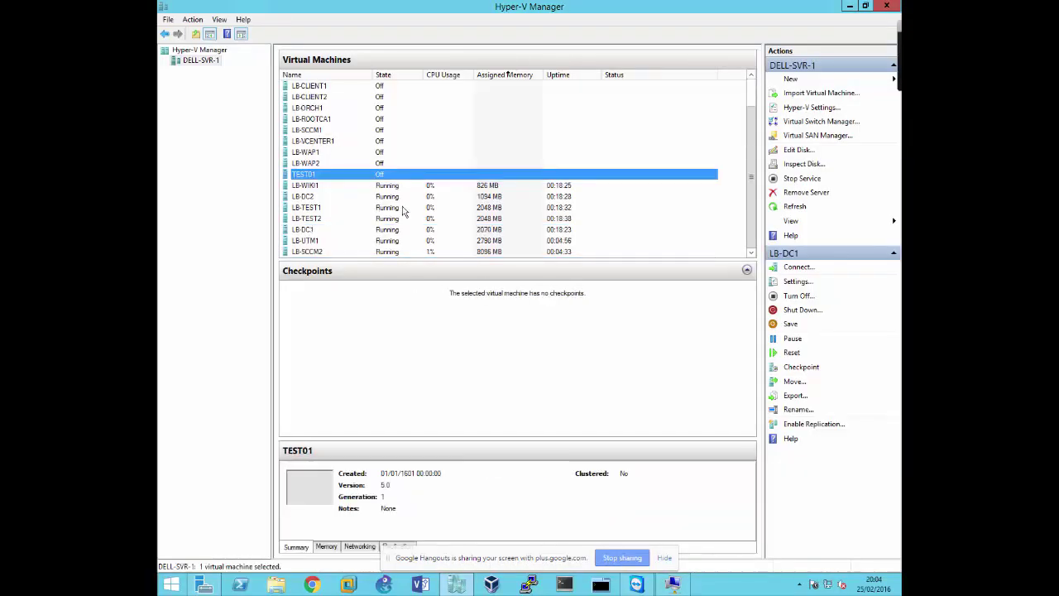
pyautogui.click(380, 231)
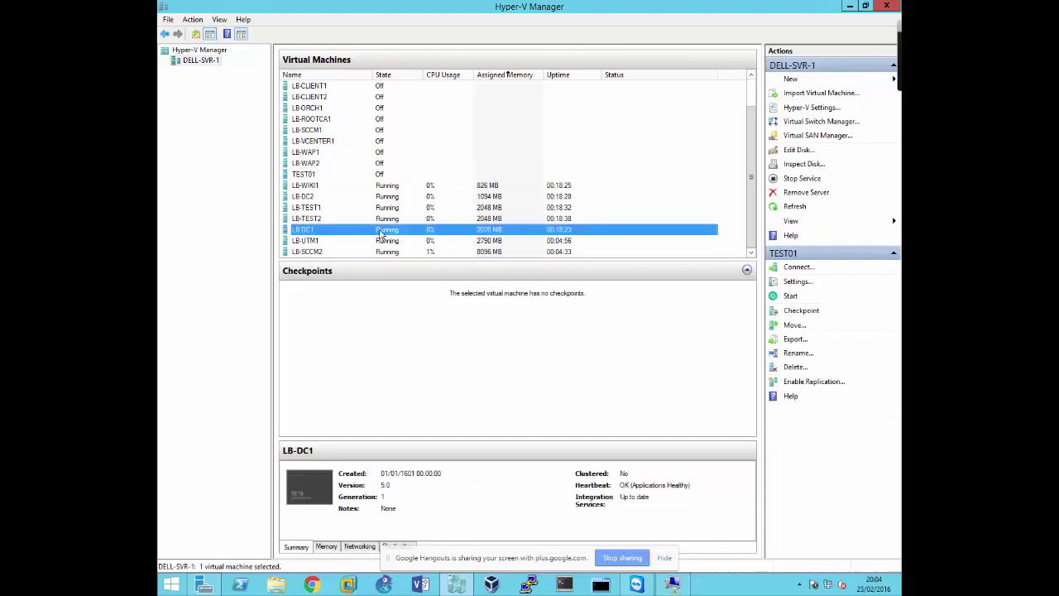
pyautogui.rightClick(334, 236)
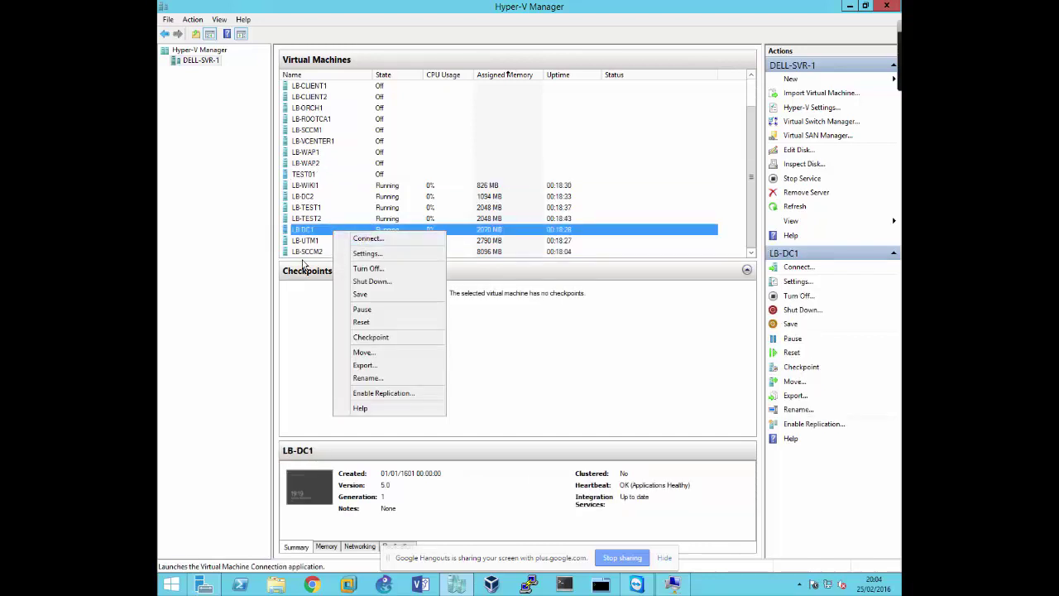
pyautogui.click(313, 201)
pyautogui.rightClick(313, 201)
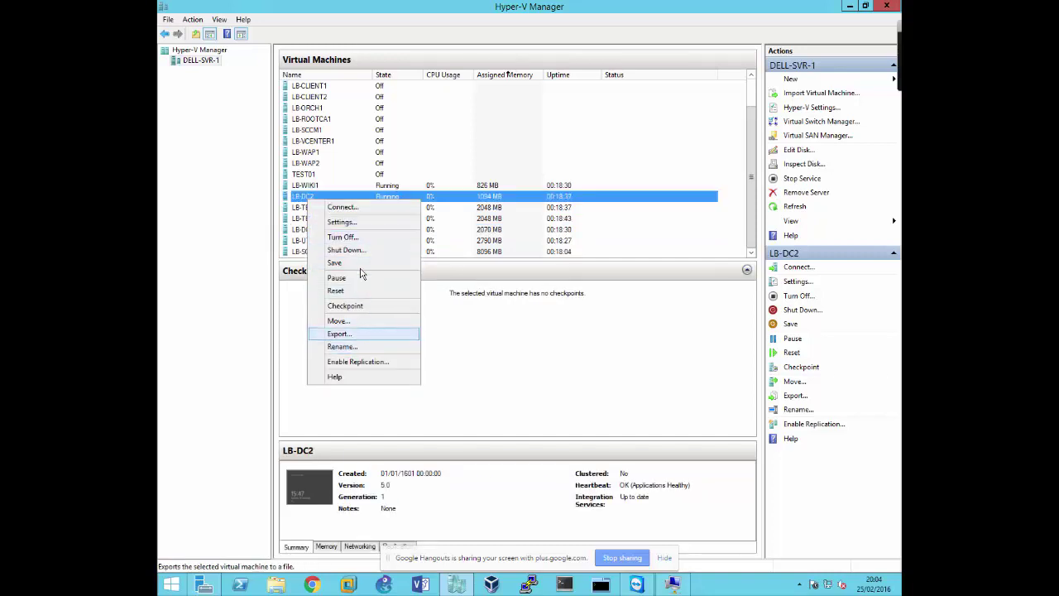
pyautogui.click(352, 213)
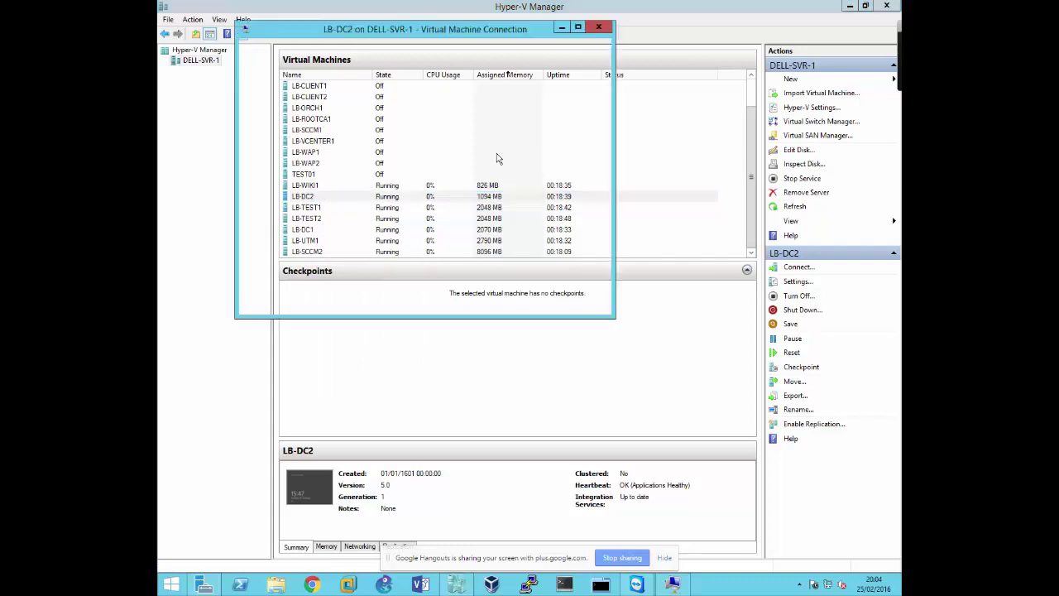
pyautogui.moveTo(436, 167); pyautogui.dragTo(449, 167)
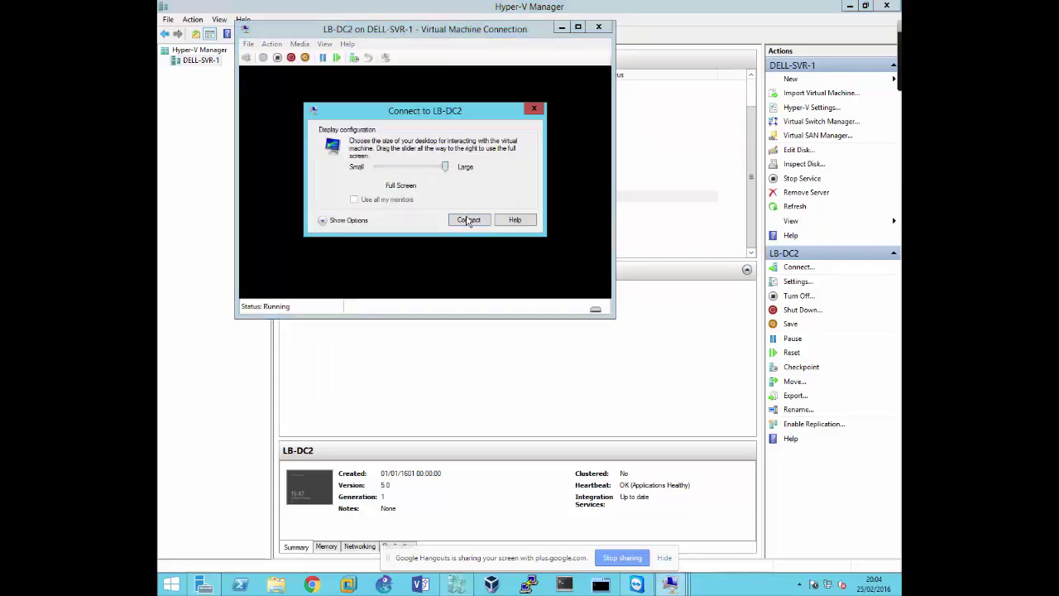
pyautogui.click(468, 220)
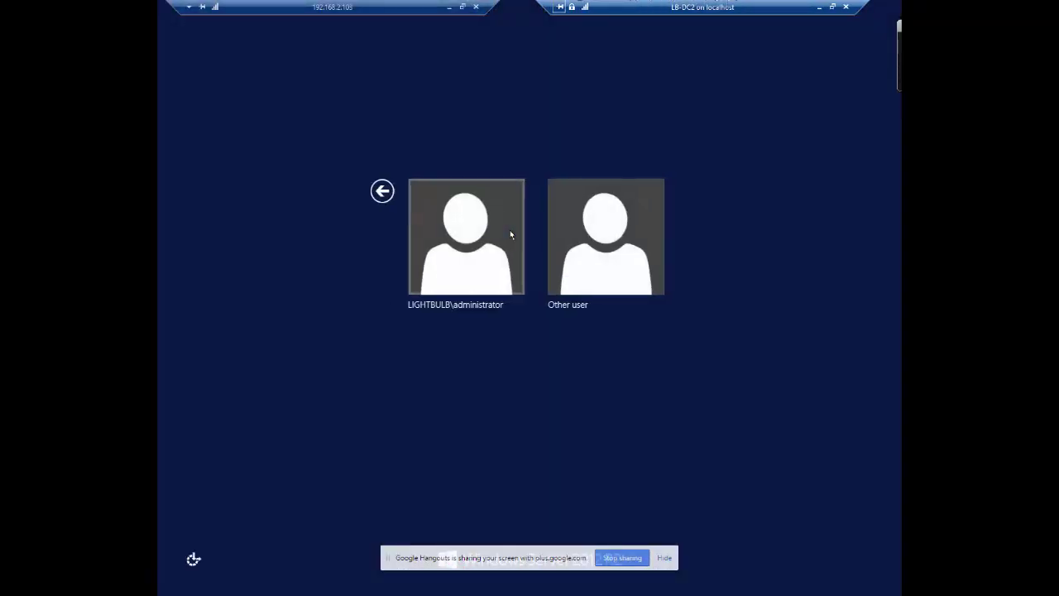
# - Sign in to LB-DC2 as the administrator by entering the account password
pyautogui.click(496, 234)
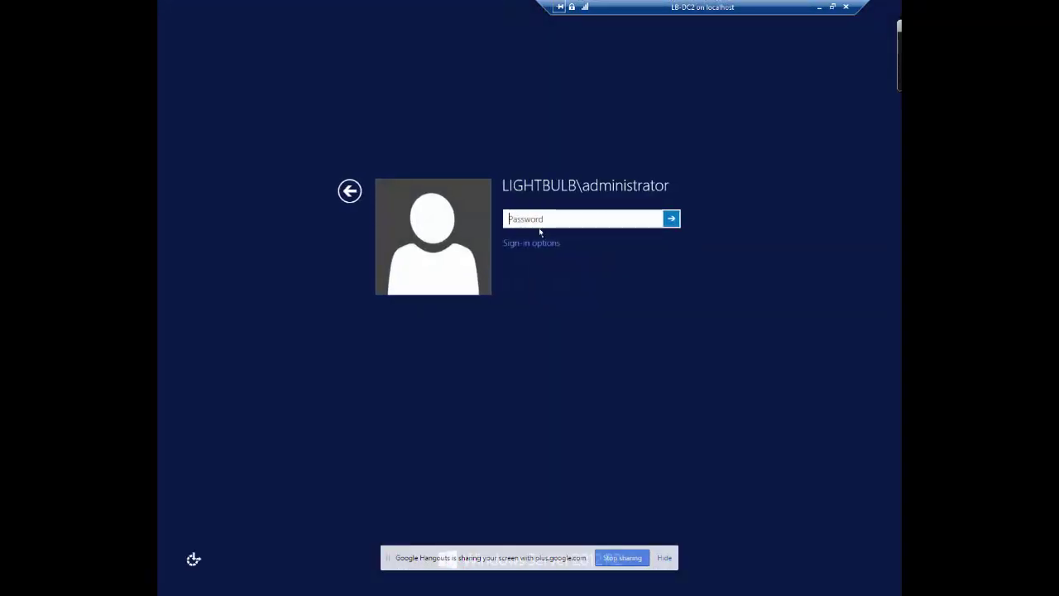
pyautogui.press('Return')
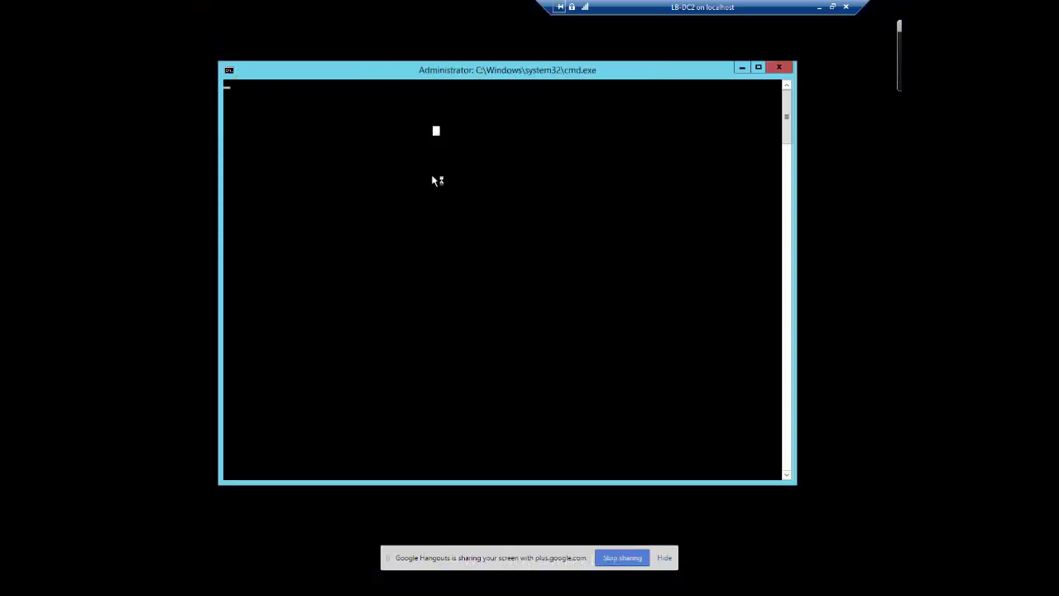
# - Start PowerShell in the command window and begin typing Restart-Computer
pyautogui.write('Re')
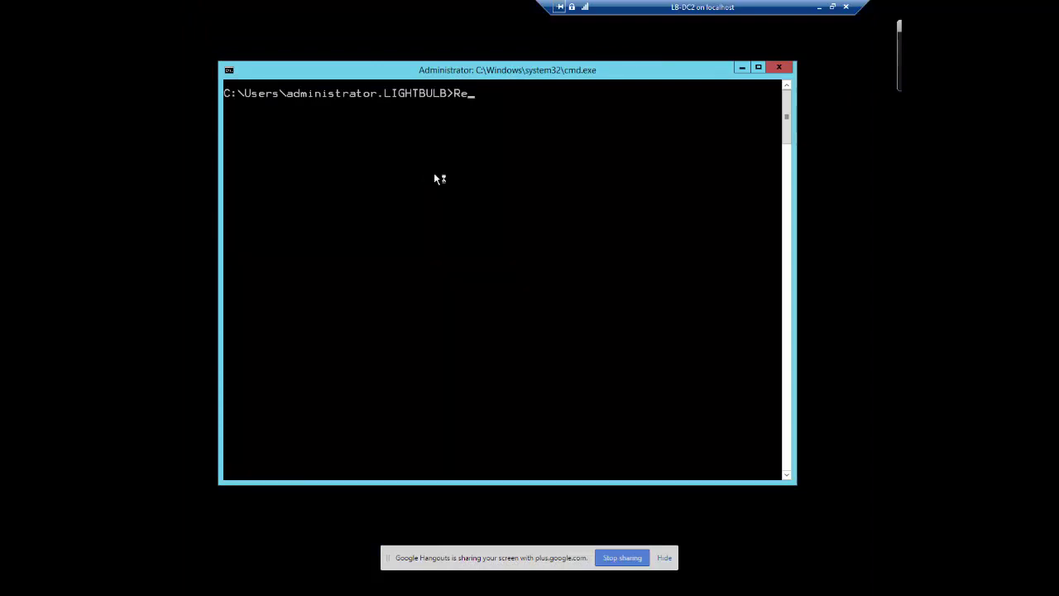
pyautogui.write('start-Com')
pyautogui.press('BackSpace')
pyautogui.press('BackSpace')
pyautogui.press('BackSpace')
pyautogui.press('BackSpace')
pyautogui.press('BackSpace')
pyautogui.press('BackSpace')
pyautogui.press('BackSpace')
pyautogui.press('BackSpace')
pyautogui.press('BackSpace')
pyautogui.press('BackSpace')
pyautogui.press('BackSpace')
pyautogui.write('powershell')
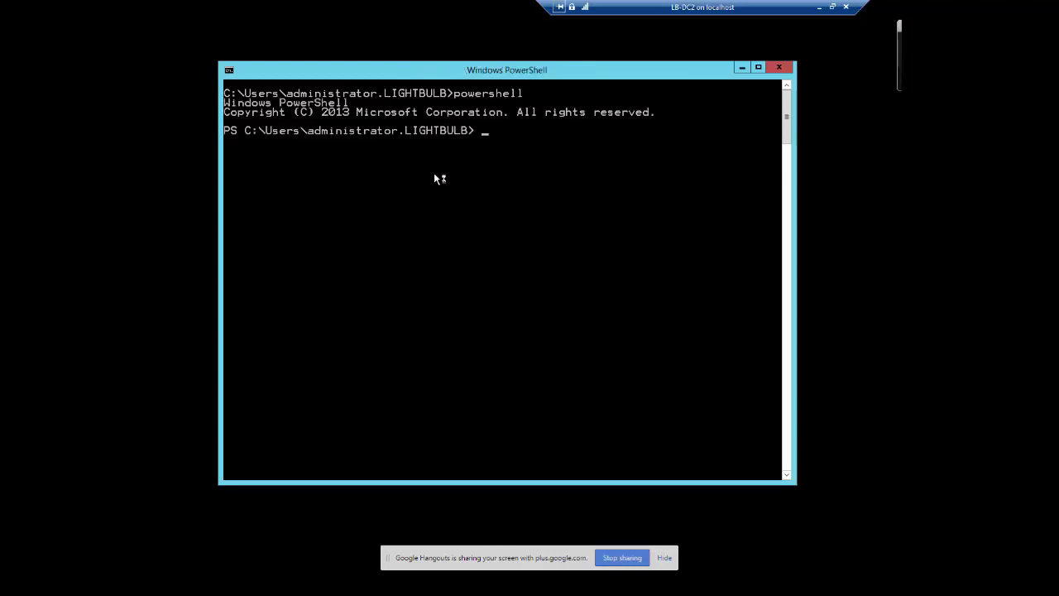
pyautogui.write('Resta')
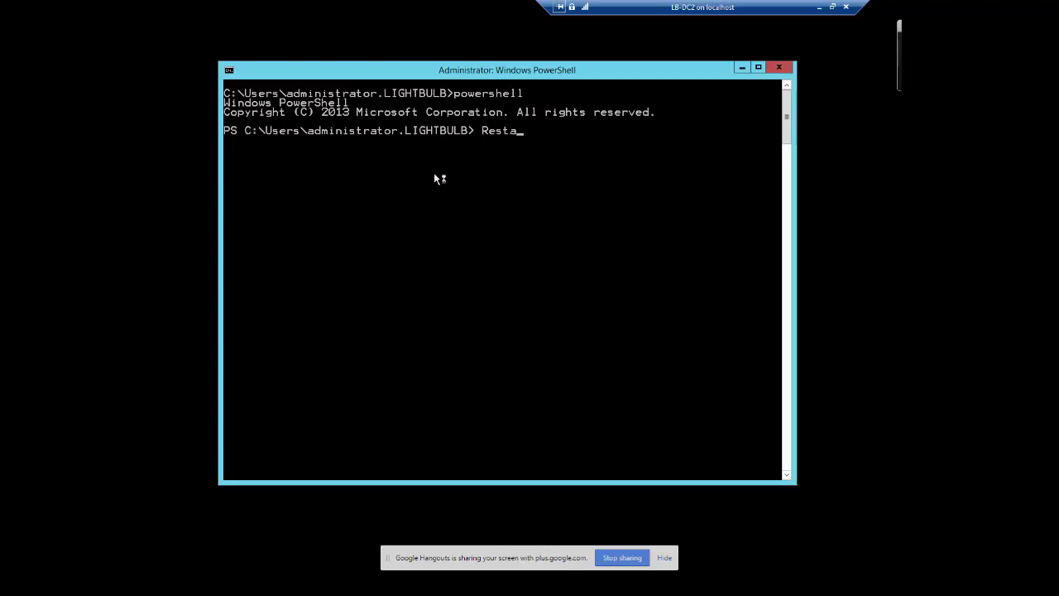
# - Restart LB-DC1 anyway despite open apps
pyautogui.click(590, 174)
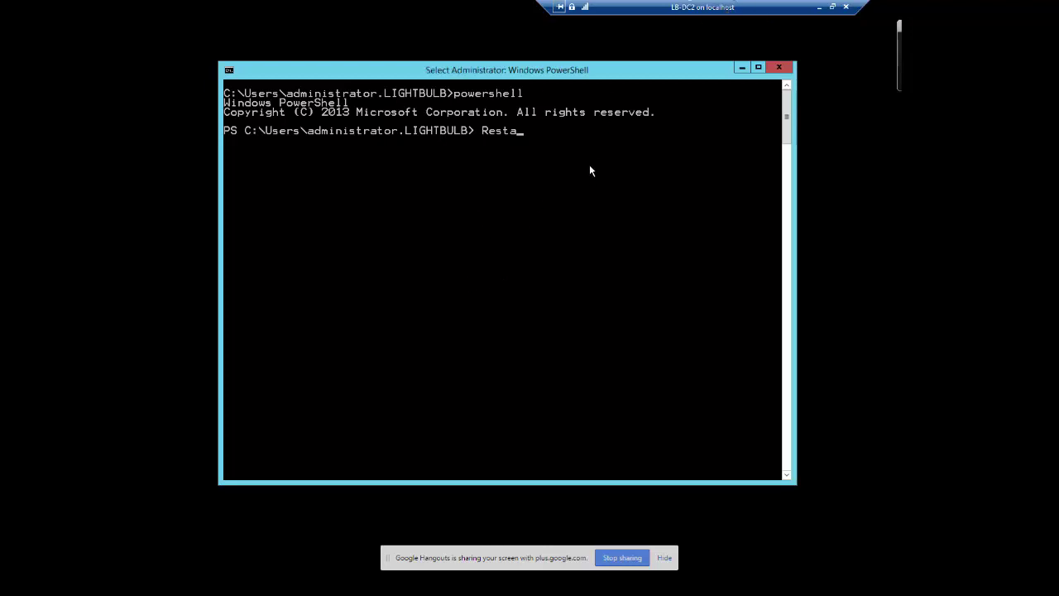
pyautogui.click(820, 6)
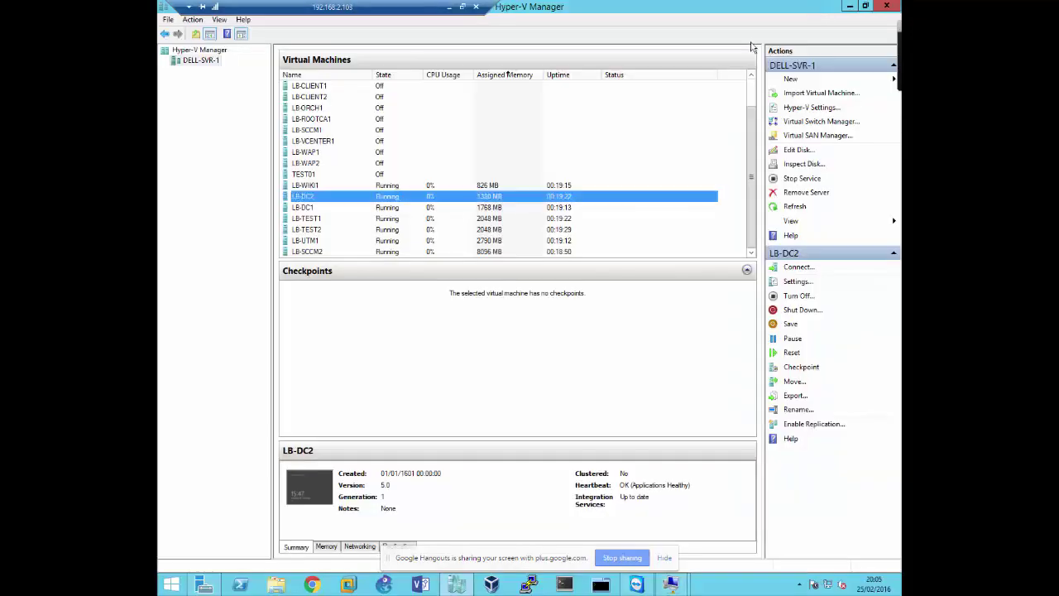
pyautogui.click(329, 212)
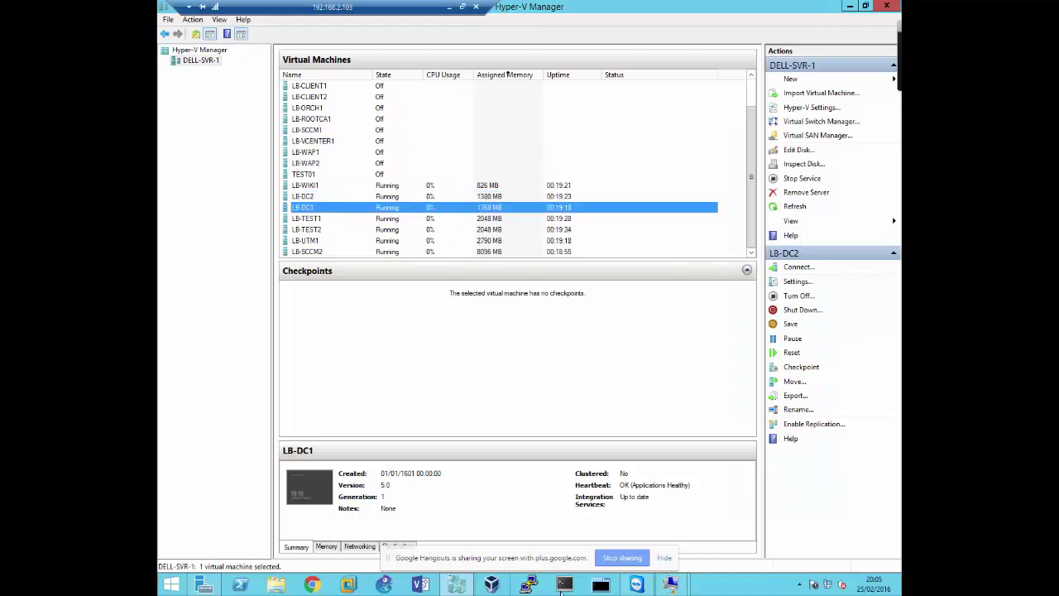
pyautogui.moveTo(602, 585)
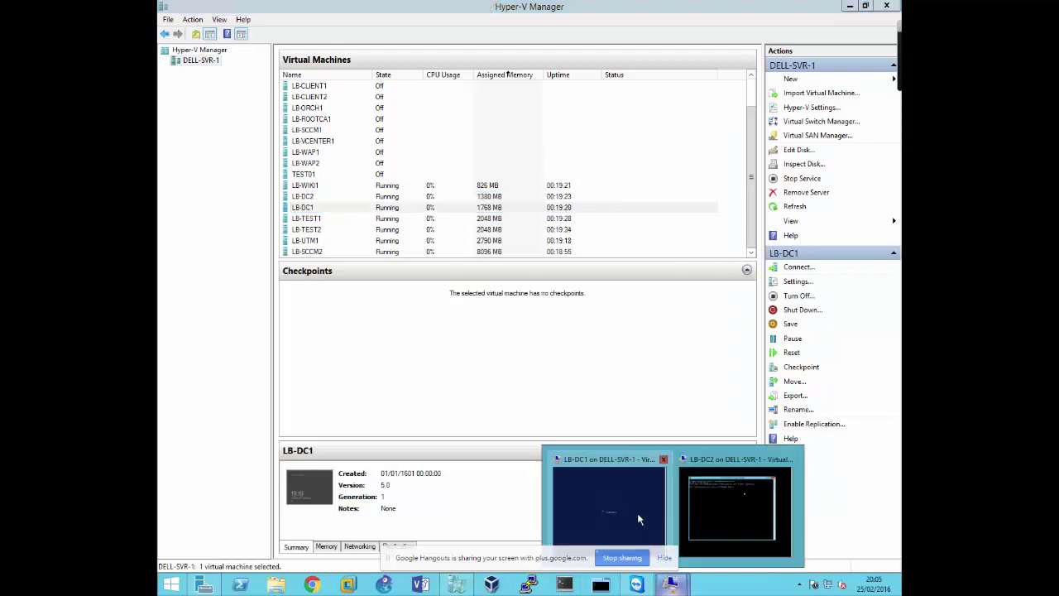
pyautogui.click(637, 514)
pyautogui.click(570, 462)
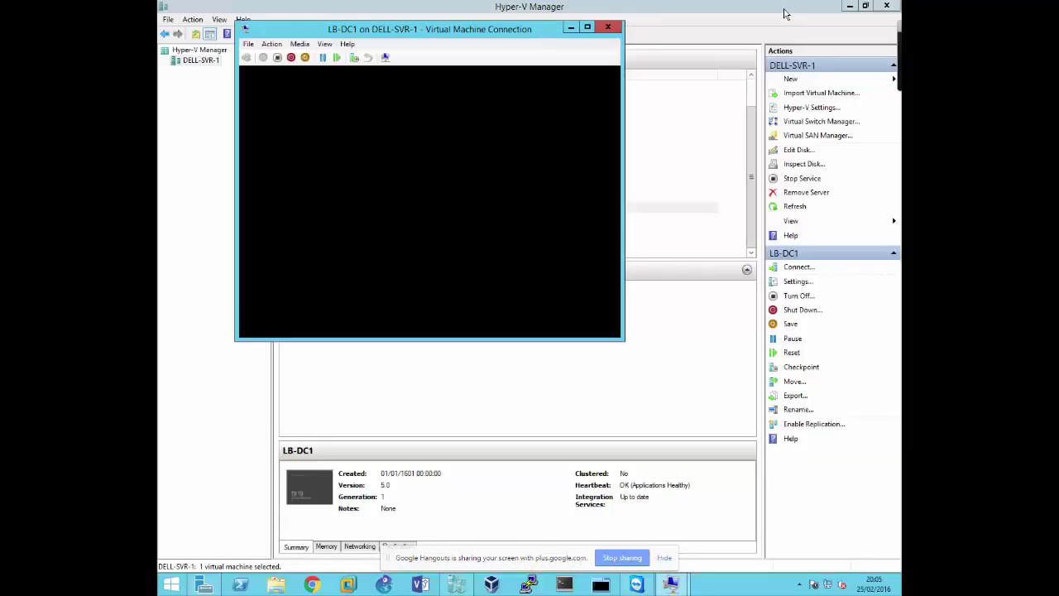
# - Complete the Restart-Computer command on LB-DC2 and exit full screen
pyautogui.moveTo(671, 585)
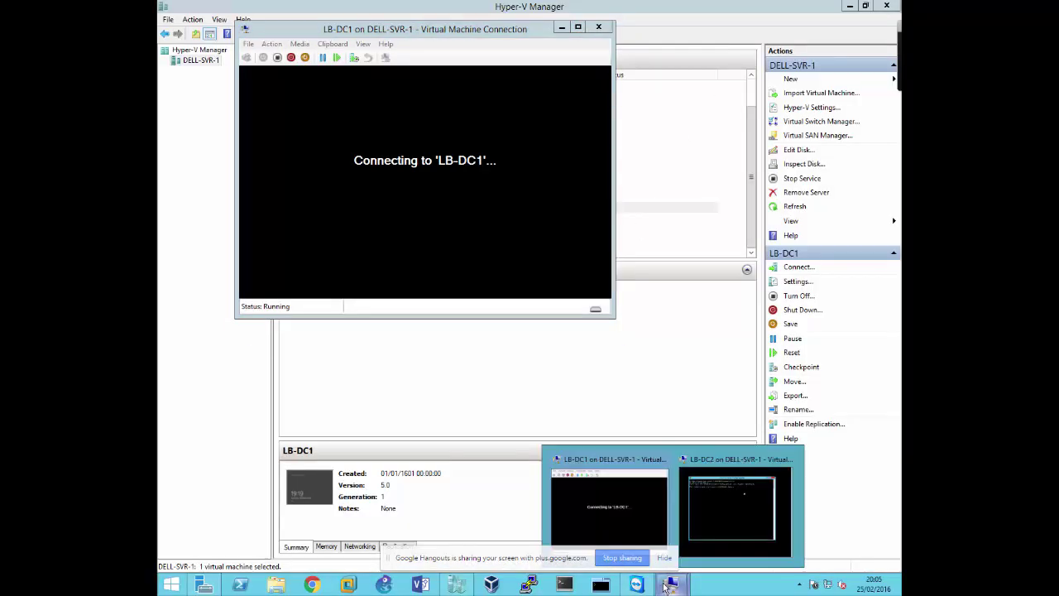
pyautogui.click(737, 513)
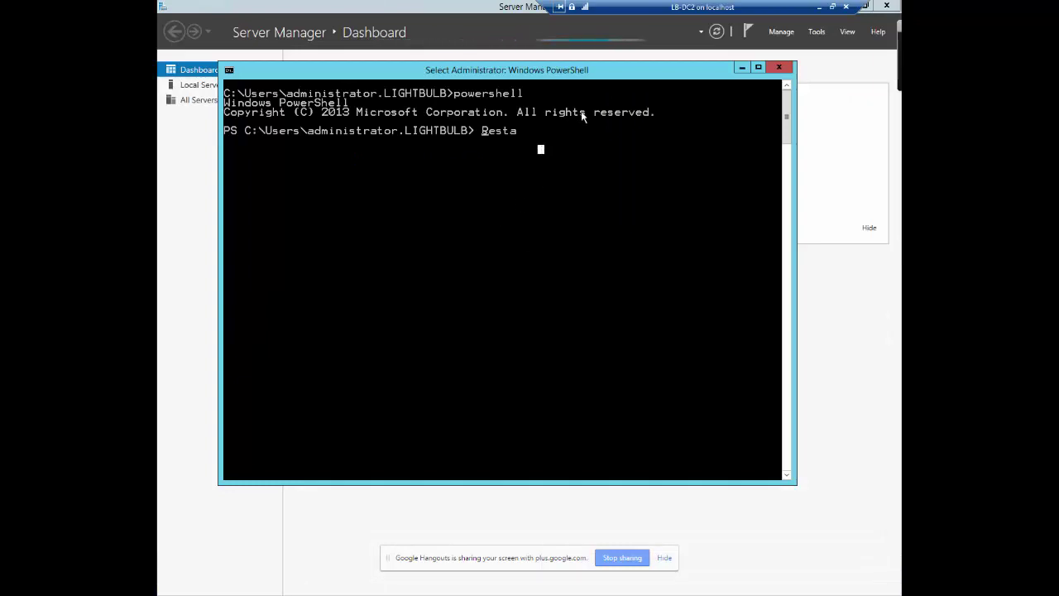
pyautogui.press('Tab')
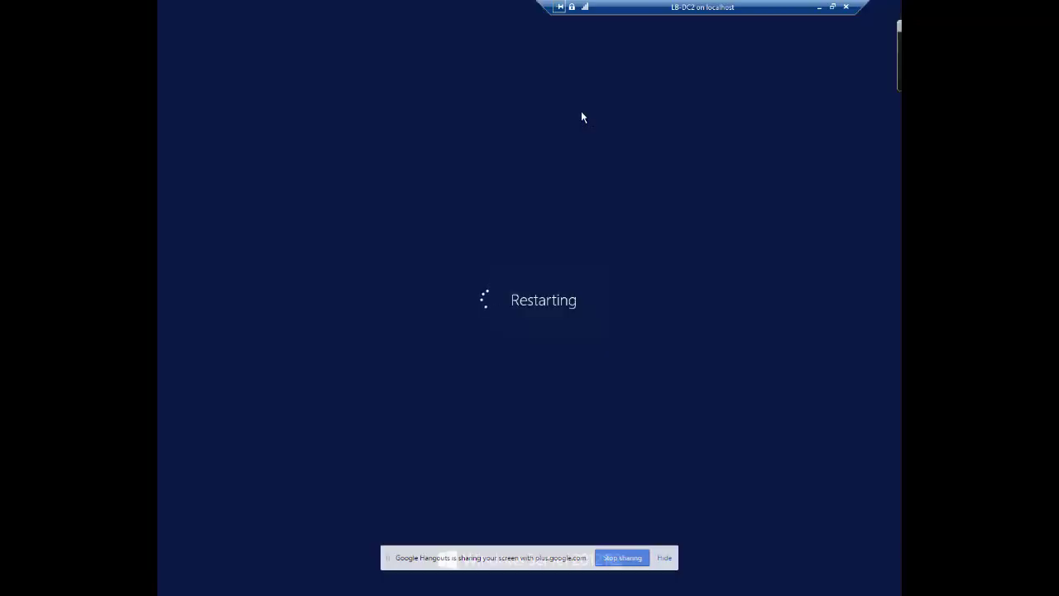
pyautogui.click(820, 8)
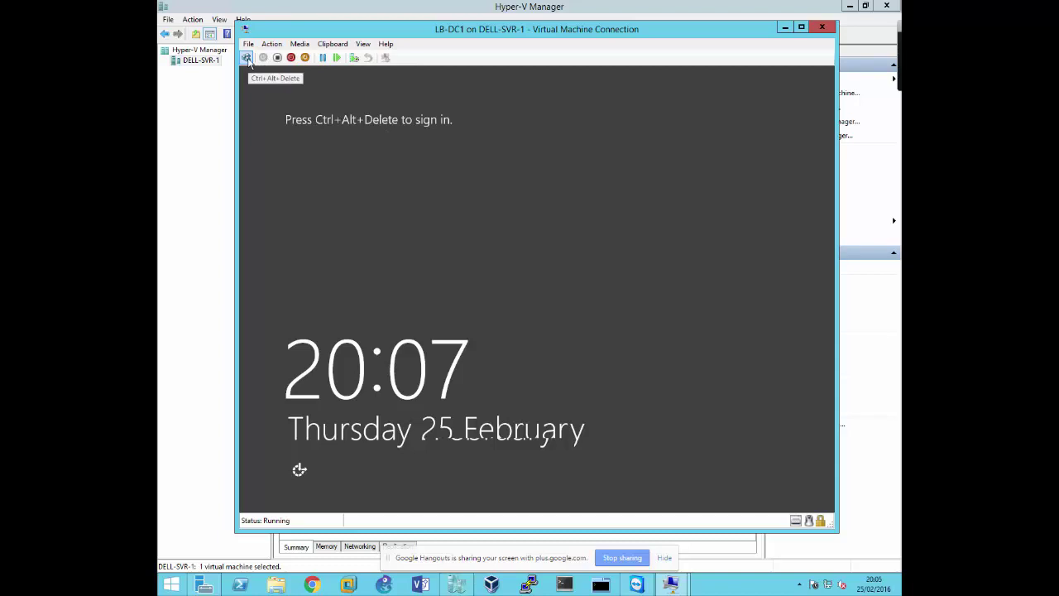
# - Close the LB-DC1 and LB-DC2 console windows, then switch to Paint
pyautogui.click(824, 29)
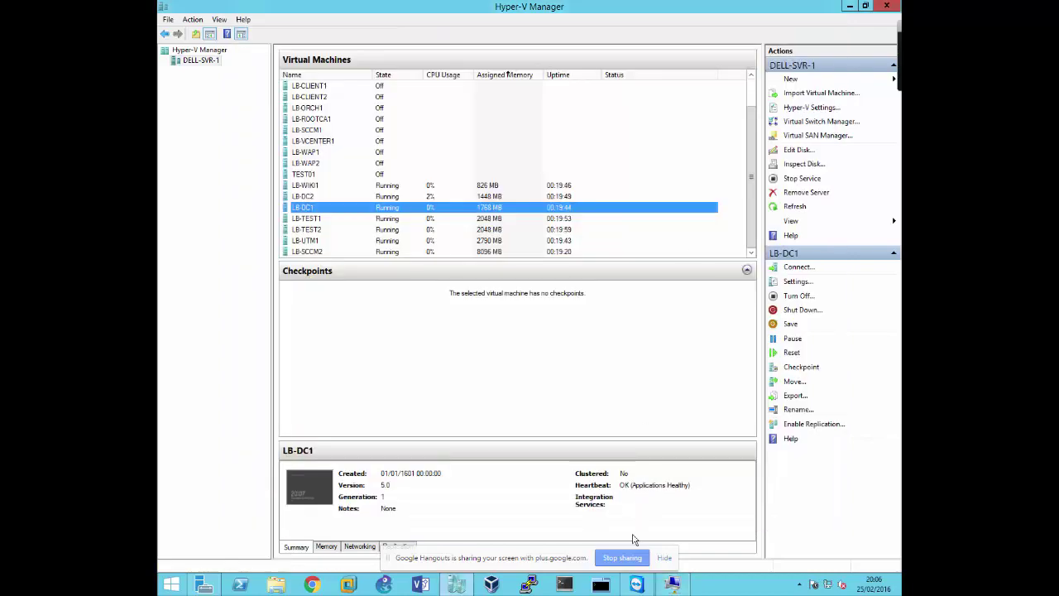
pyautogui.click(670, 586)
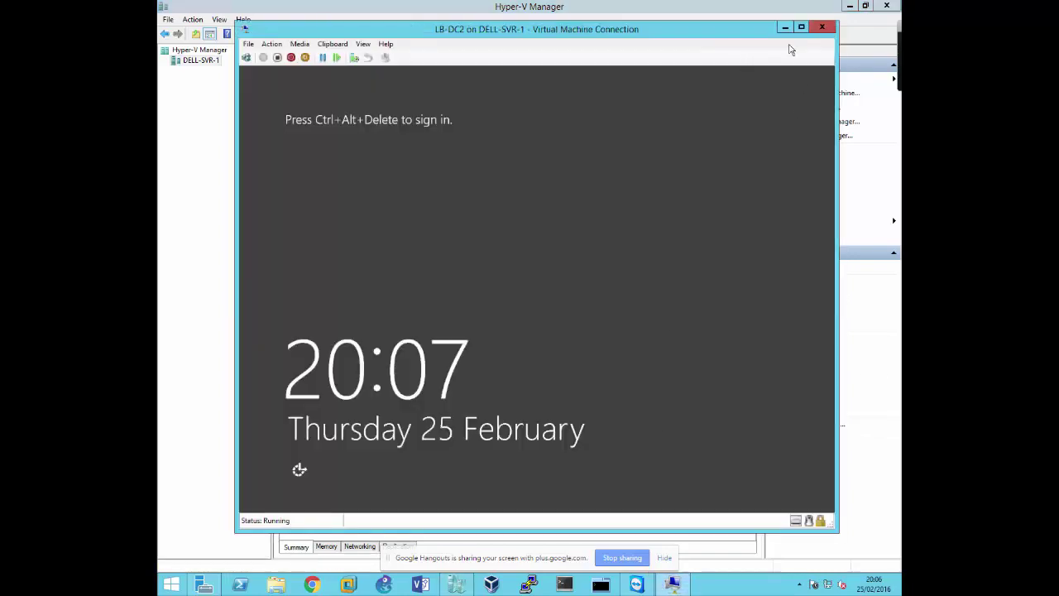
pyautogui.click(822, 29)
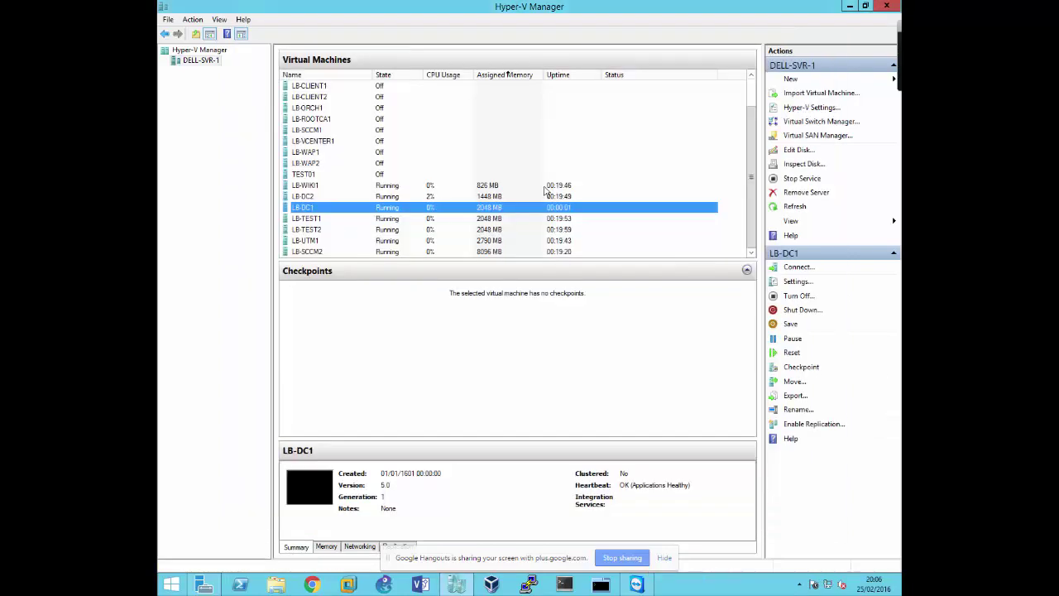
pyautogui.click(398, 196)
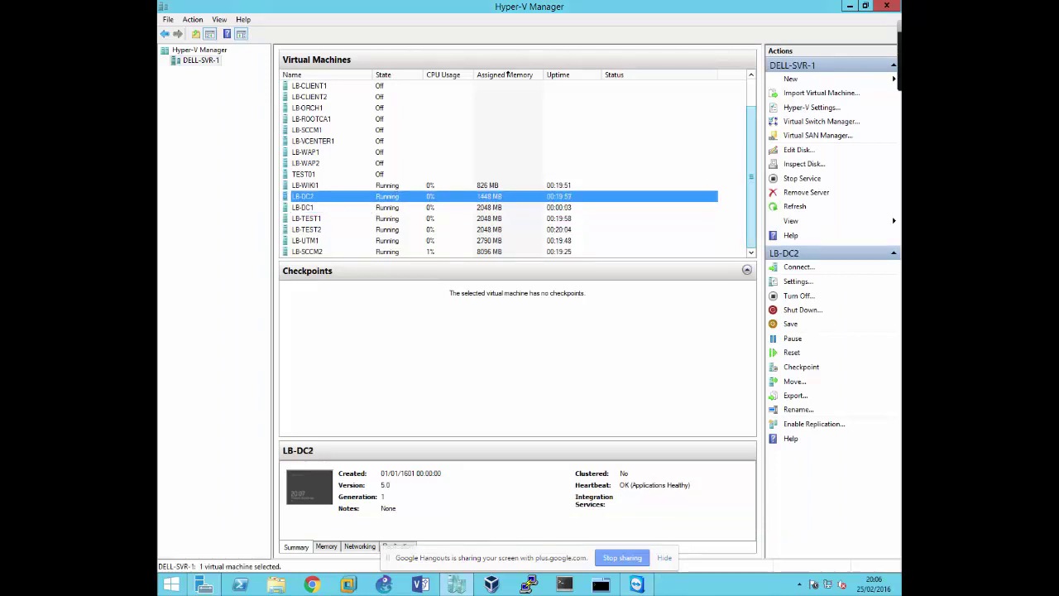
pyautogui.hotkey('alt', 'Tab')
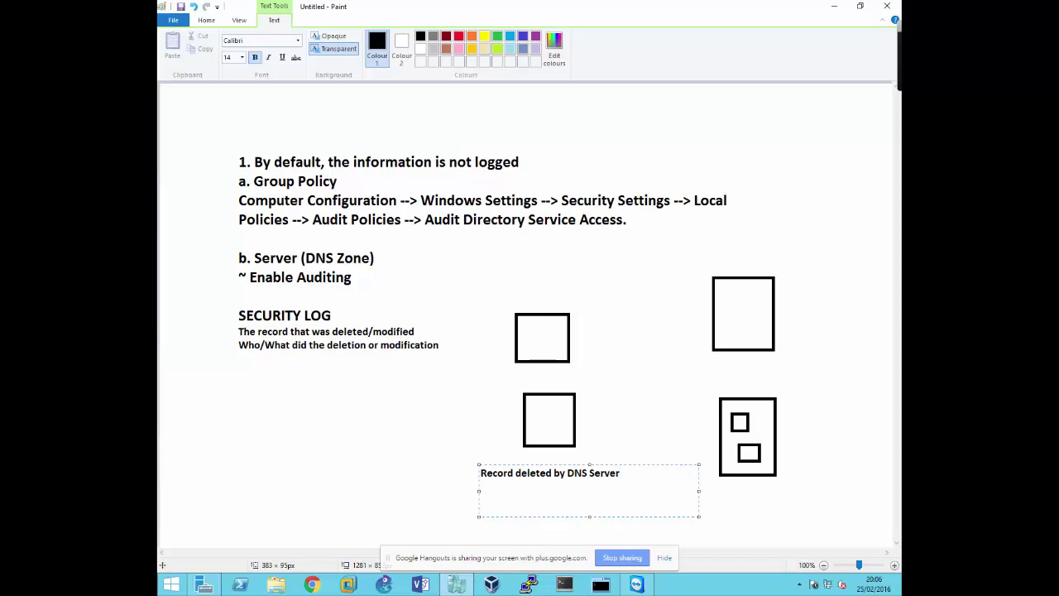
# - Switch from Paint back to the Google Hangouts call window
pyautogui.hotkey('alt', 'Tab')
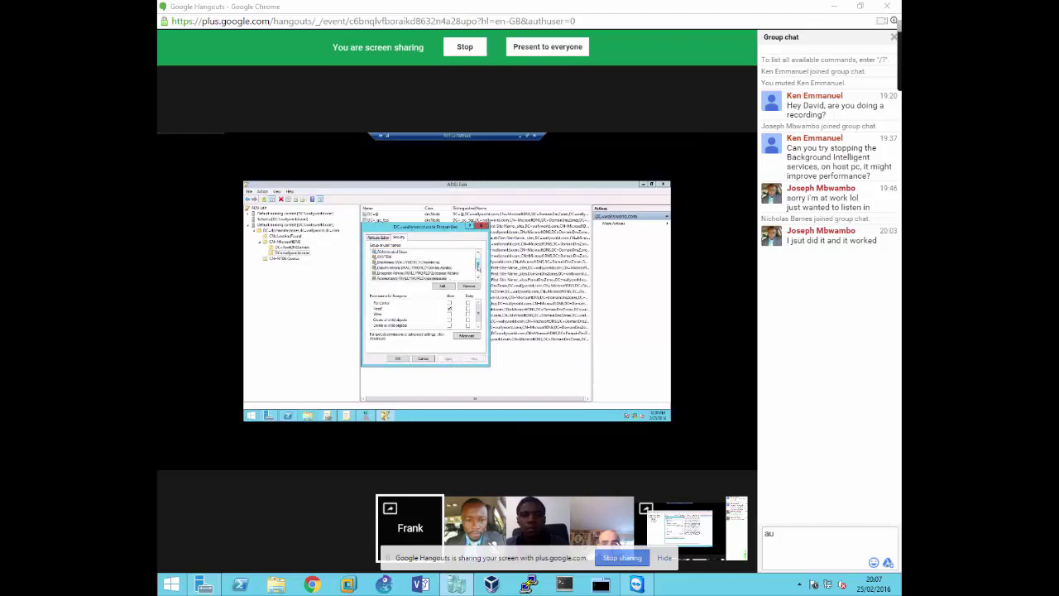
# - Enter 'everyone' as the auditing principal, resolve it to Everyone, and confirm
pyautogui.moveTo(529, 157)
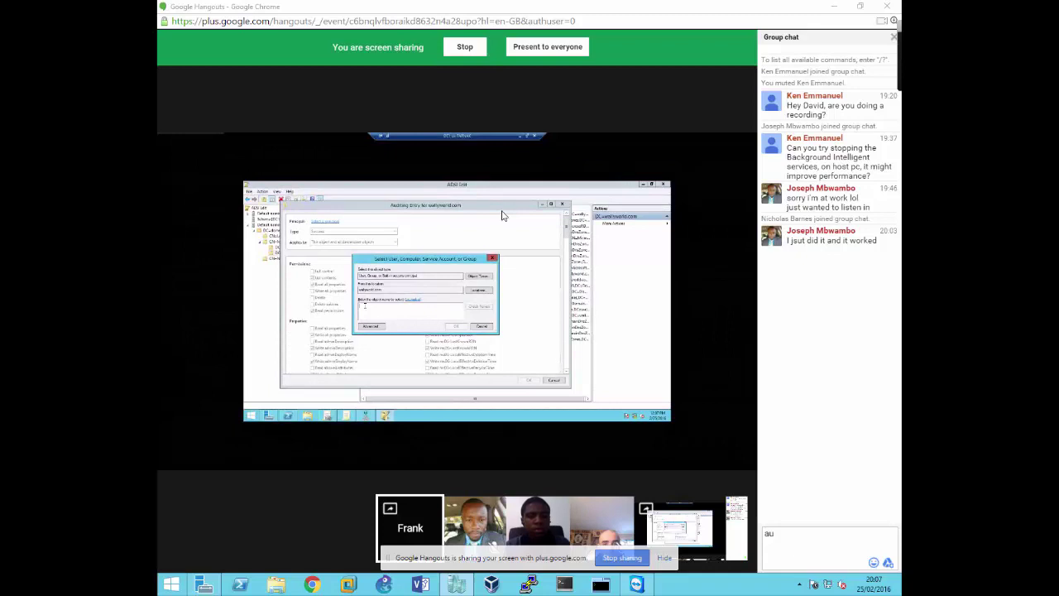
pyautogui.write('everyone')
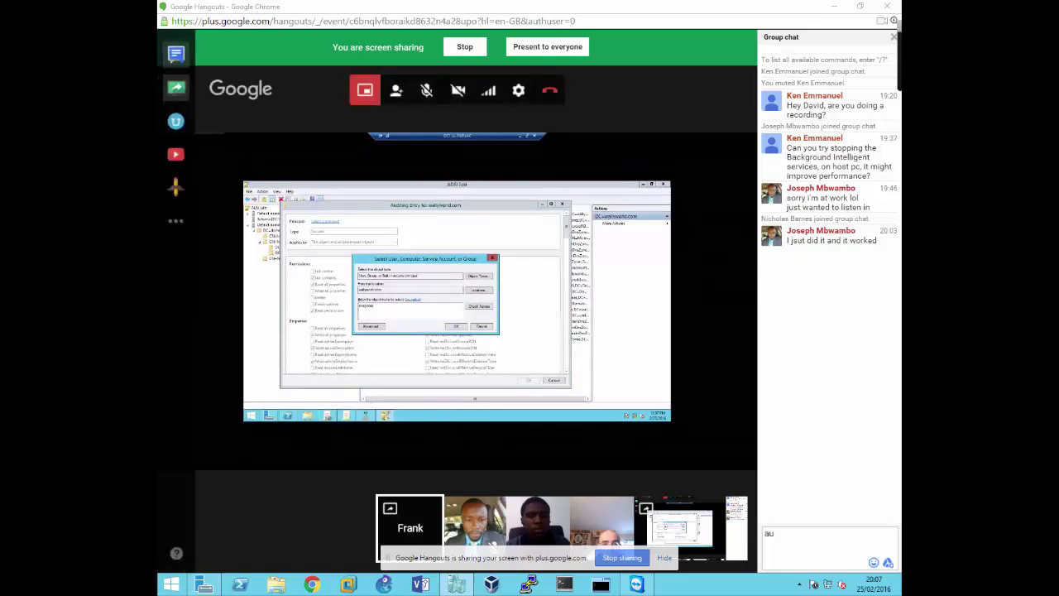
pyautogui.click(479, 306)
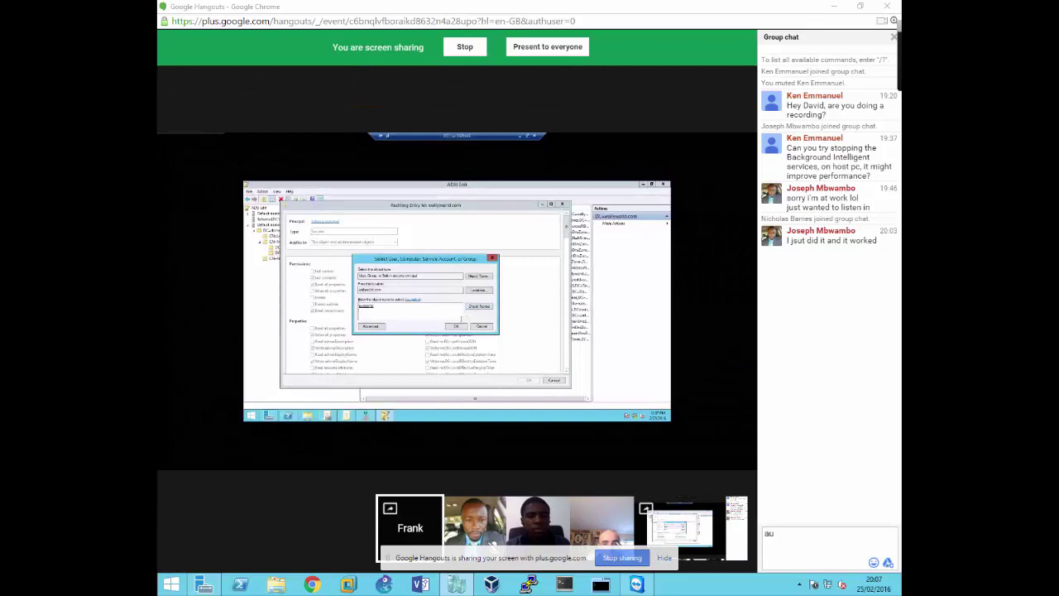
pyautogui.click(457, 327)
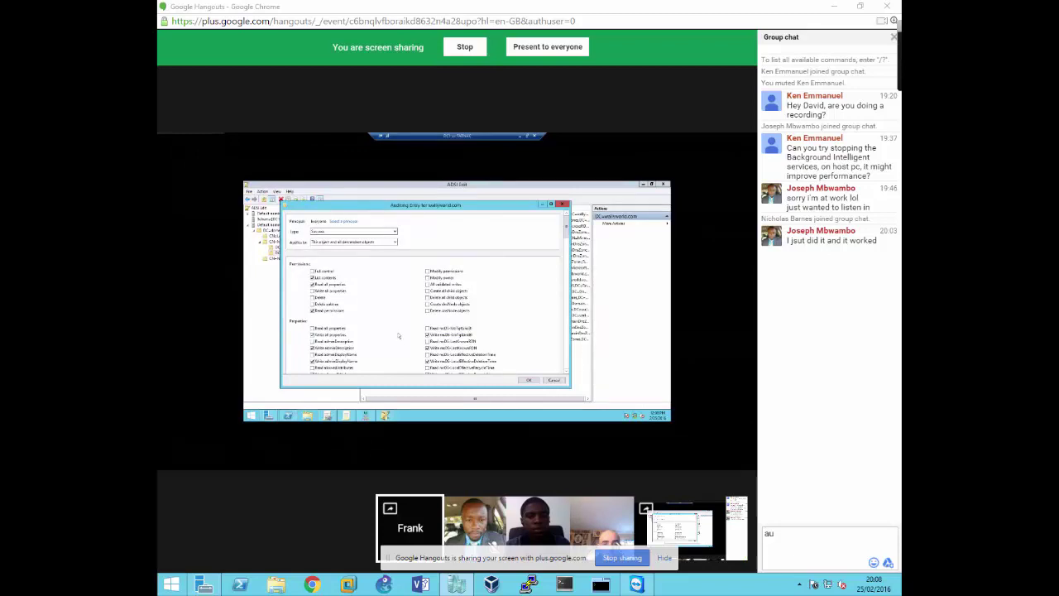
# - Set the Everyone auditing entry's type to All and save the entry
pyautogui.click(394, 232)
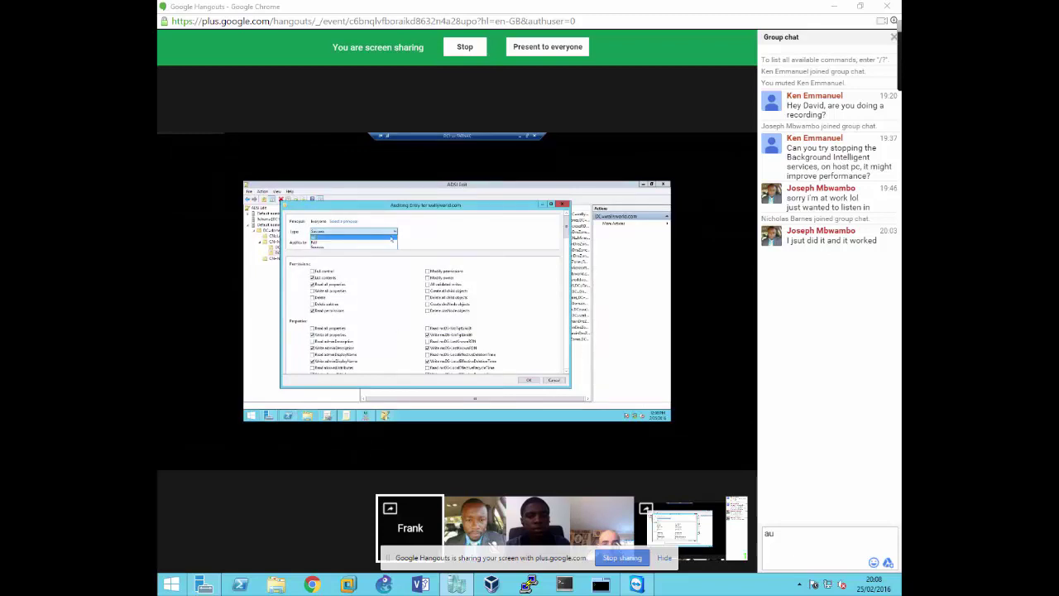
pyautogui.click(392, 237)
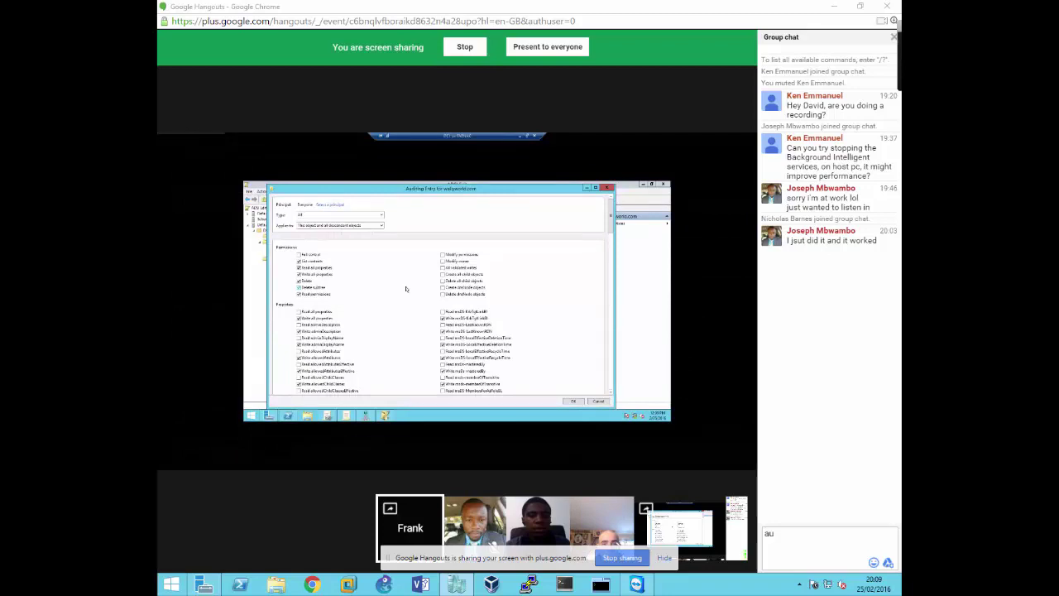
pyautogui.click(573, 402)
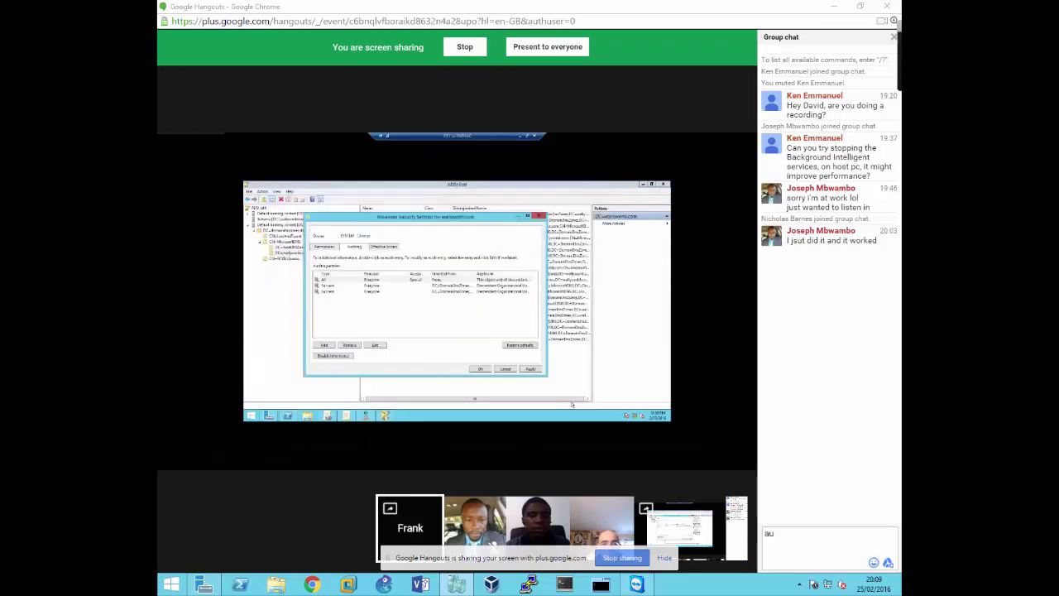
# - Confirm the zone's Advanced Security Settings and Properties, then widen the Name column
pyautogui.click(487, 370)
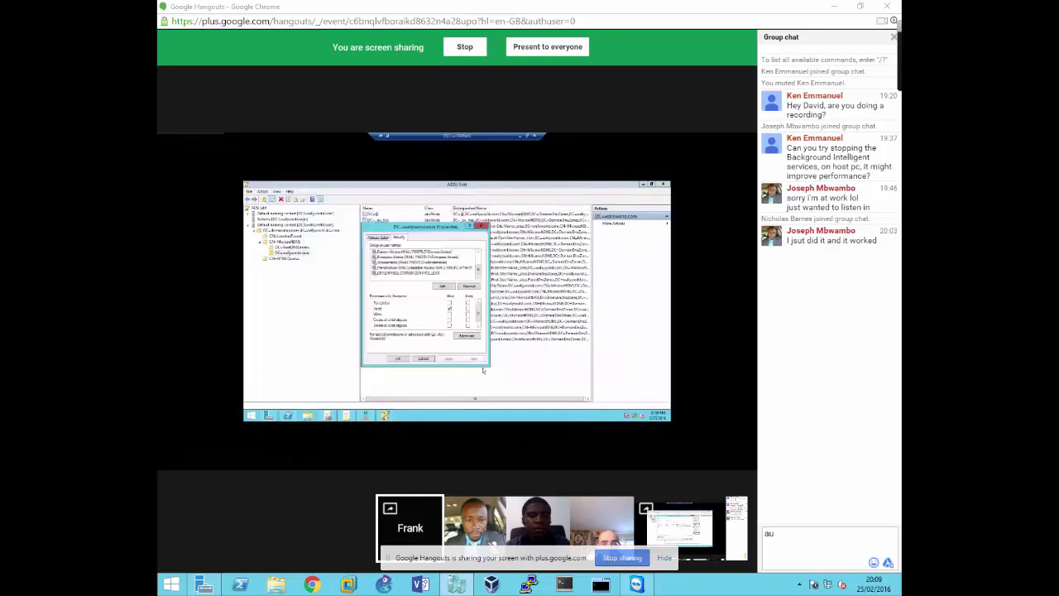
pyautogui.click(398, 359)
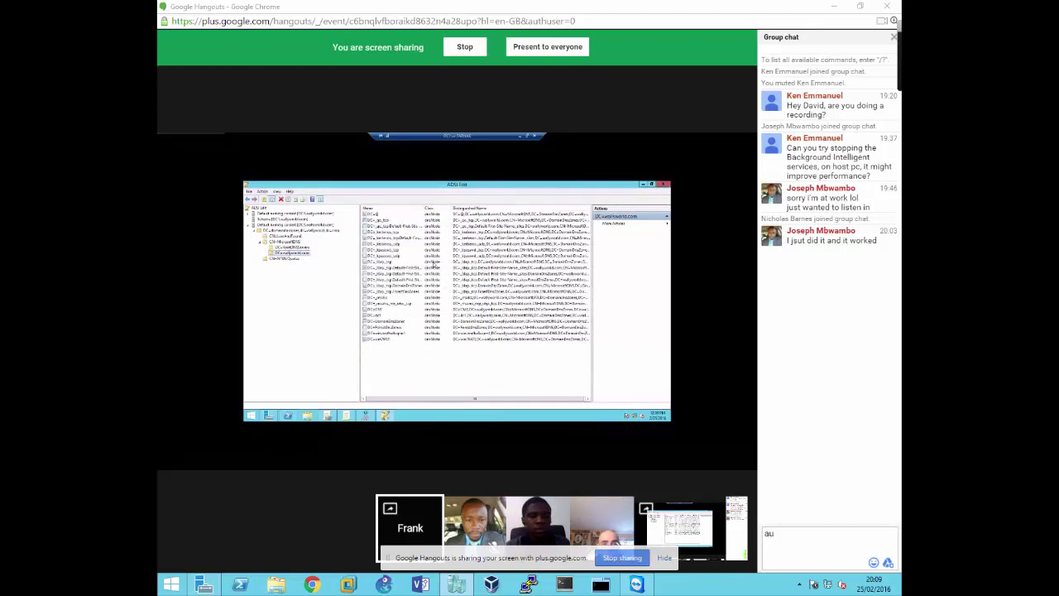
pyautogui.moveTo(424, 207); pyautogui.dragTo(428, 207)
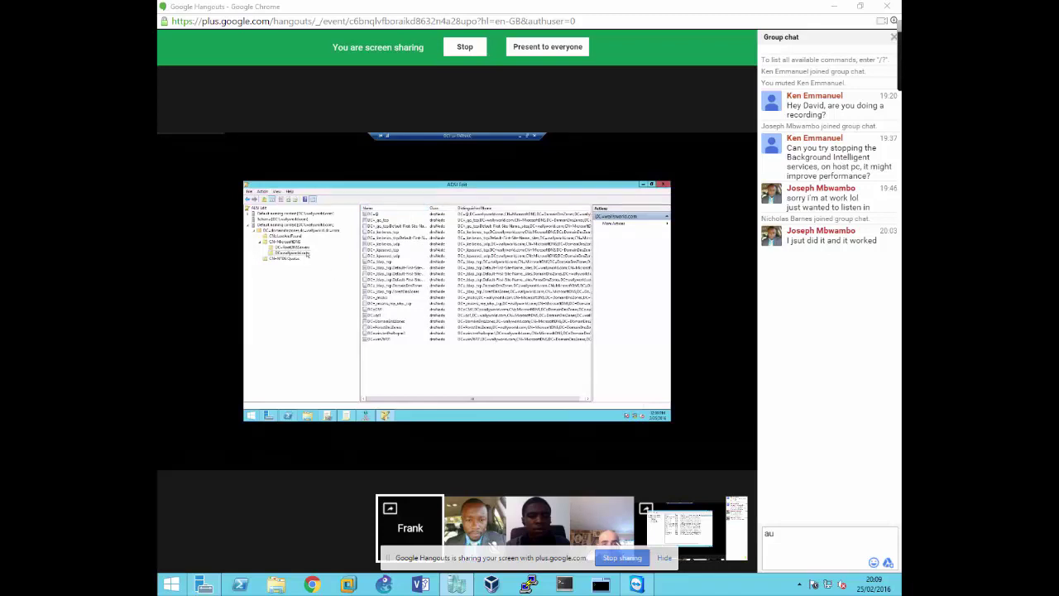
# - Dismiss the object list's context menu and minimize ADSI Edit to reveal DNS Manager
pyautogui.rightClick(376, 357)
pyautogui.moveTo(406, 300)
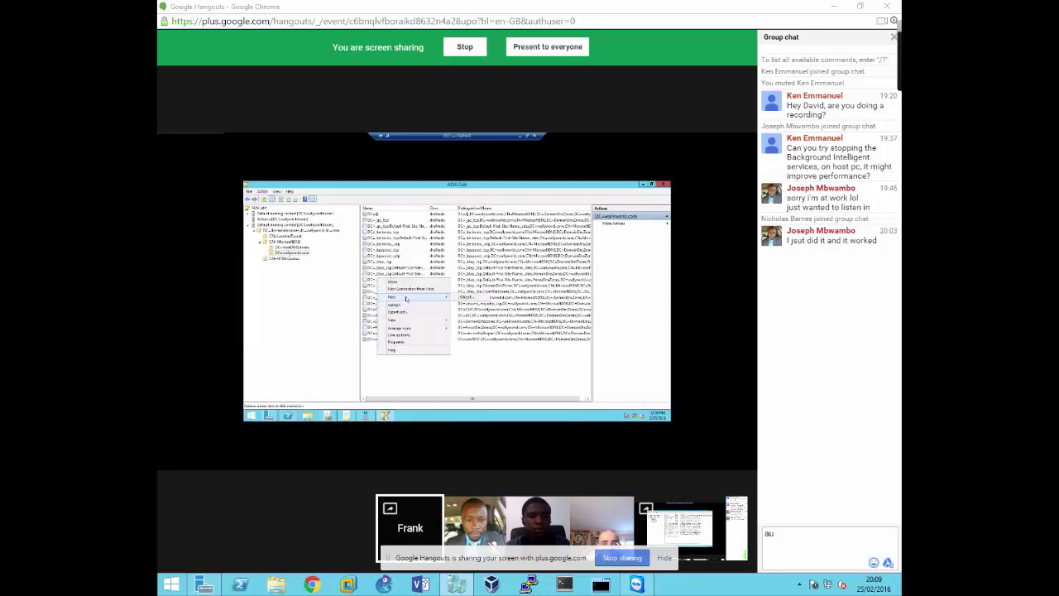
pyautogui.click(329, 307)
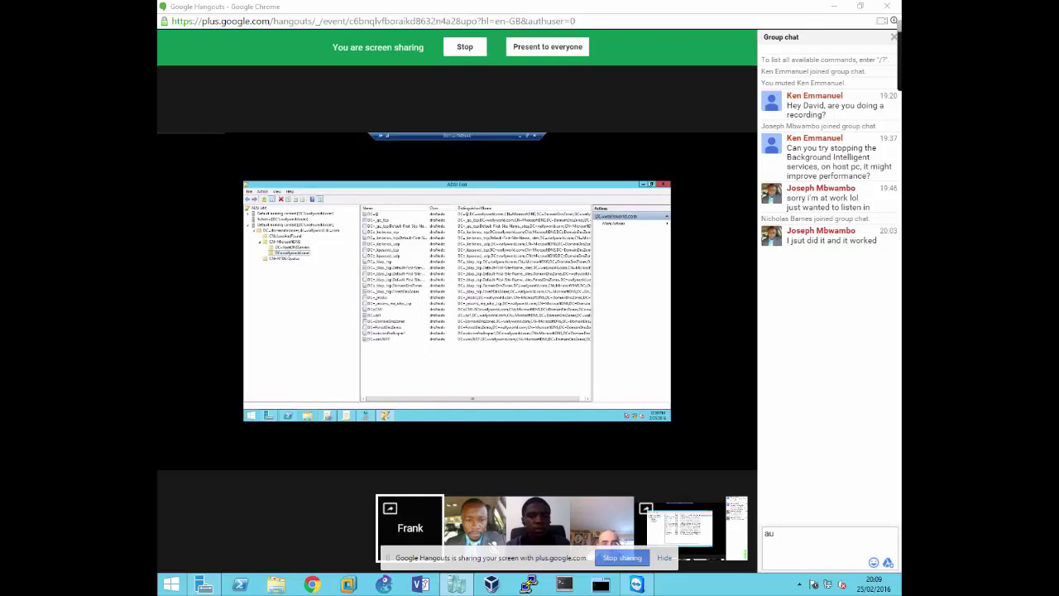
pyautogui.click(643, 186)
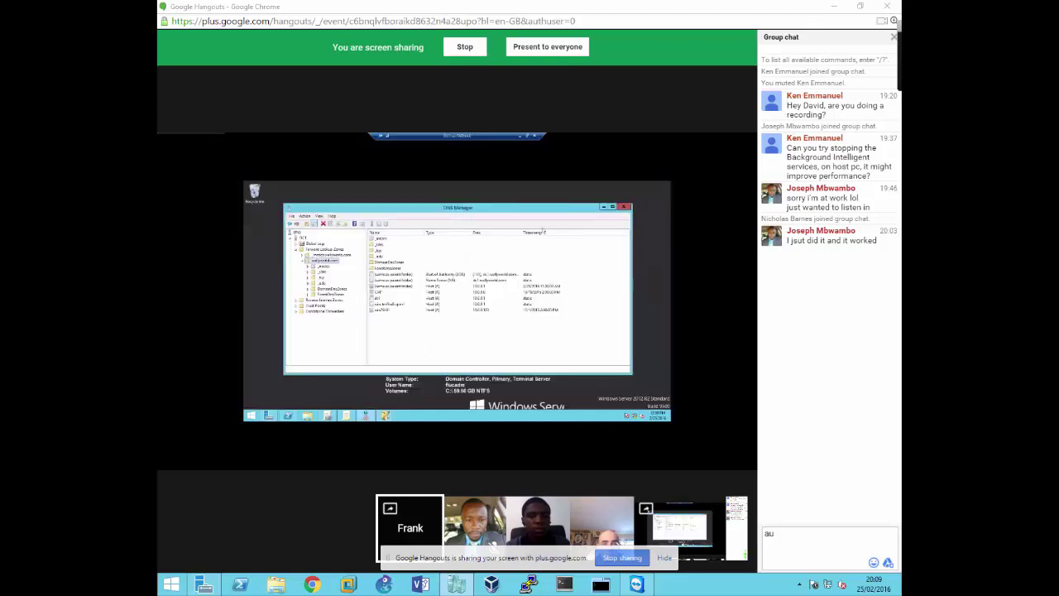
# - Maximize DNS Manager, hide the screen-sharing notice, and put a participant's camera on stage
pyautogui.click(613, 207)
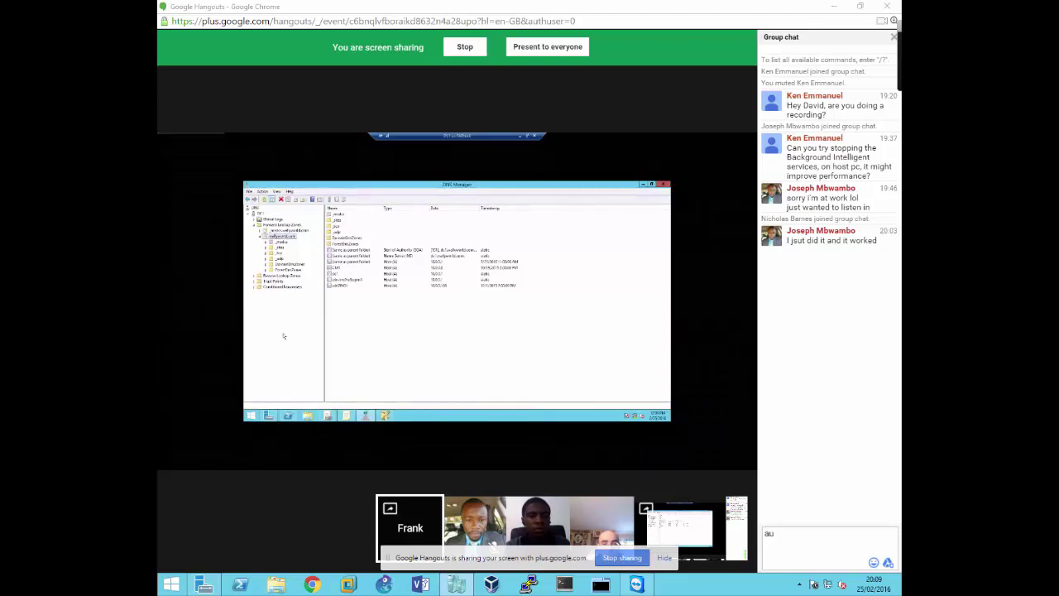
pyautogui.rightClick(339, 314)
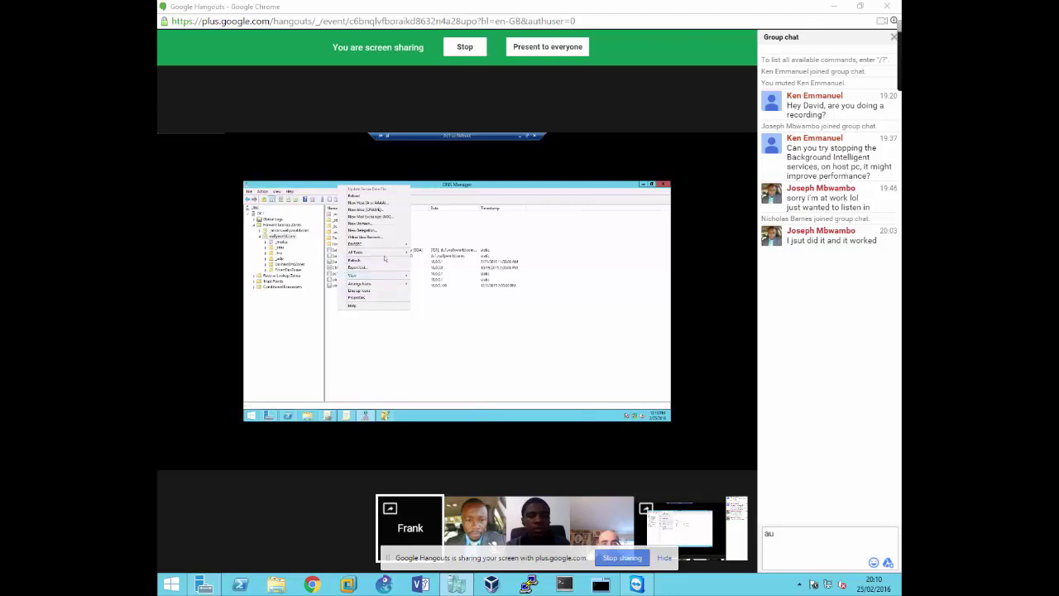
pyautogui.moveTo(388, 253)
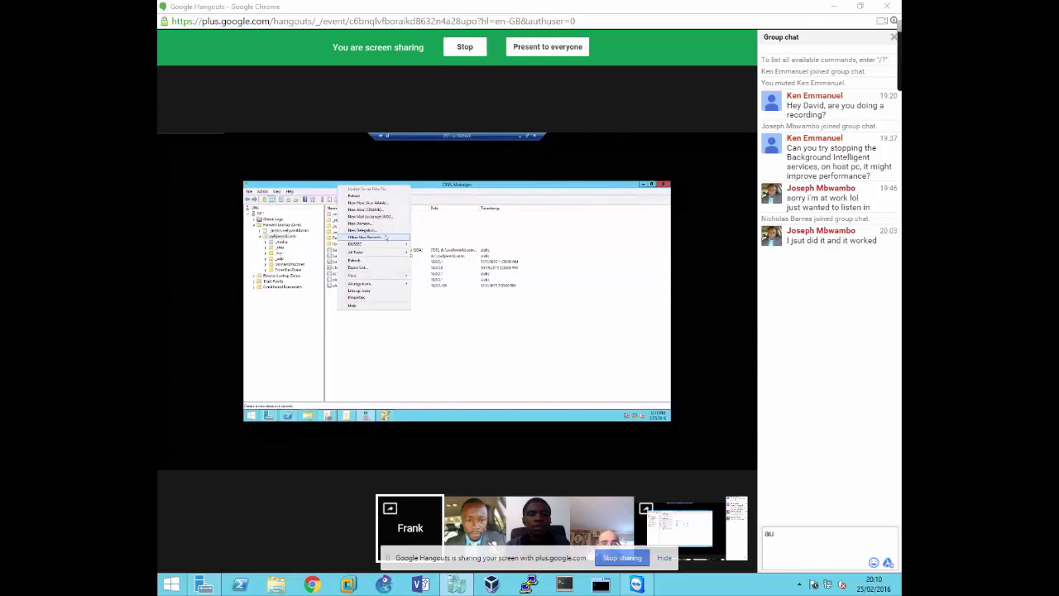
pyautogui.click(667, 559)
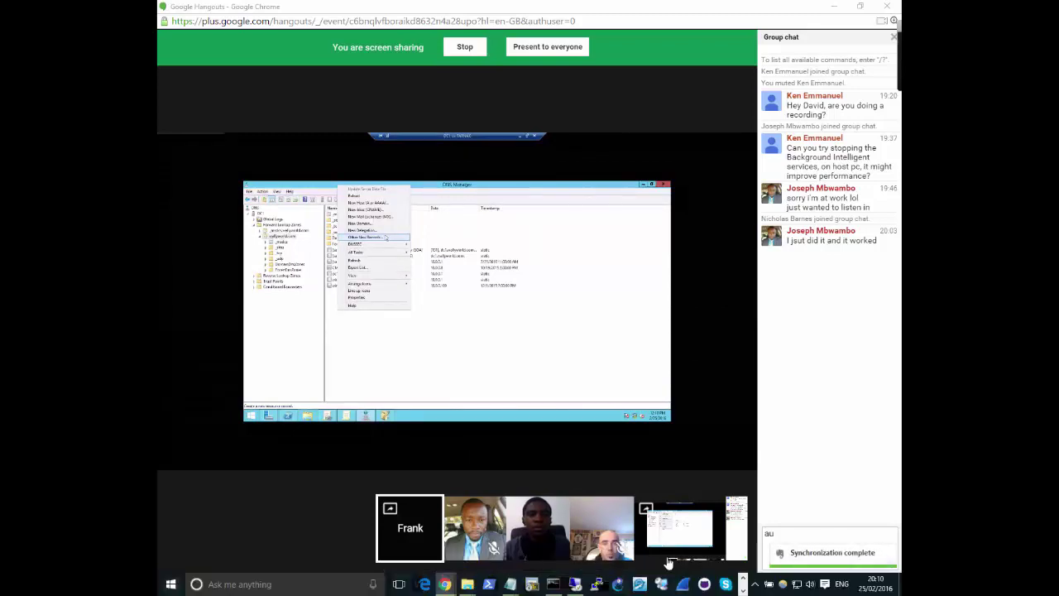
pyautogui.click(610, 538)
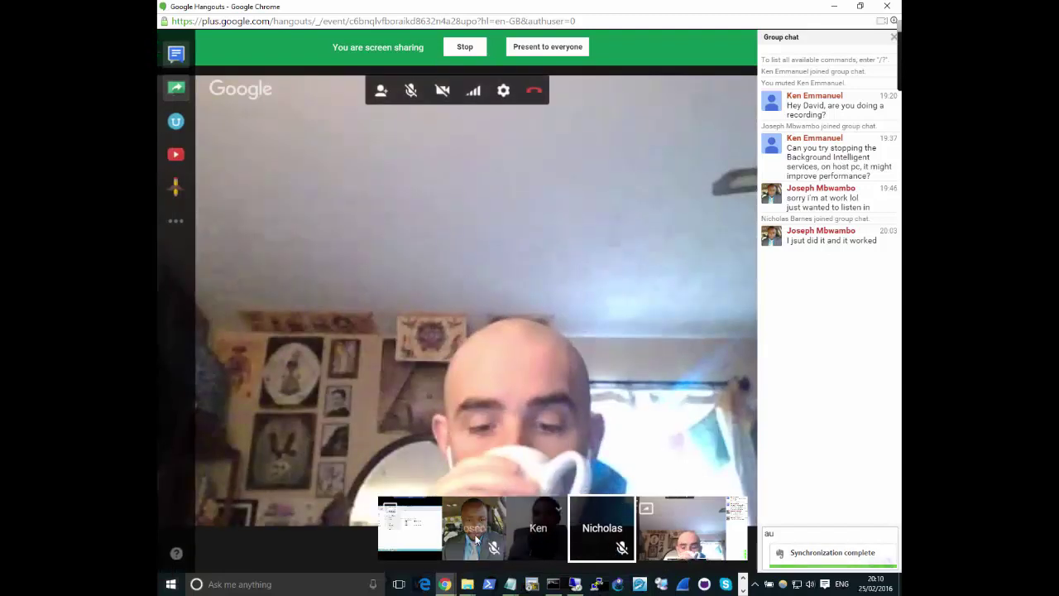
# - Put the shared server screen back on the Hangouts main stage
pyautogui.click(419, 536)
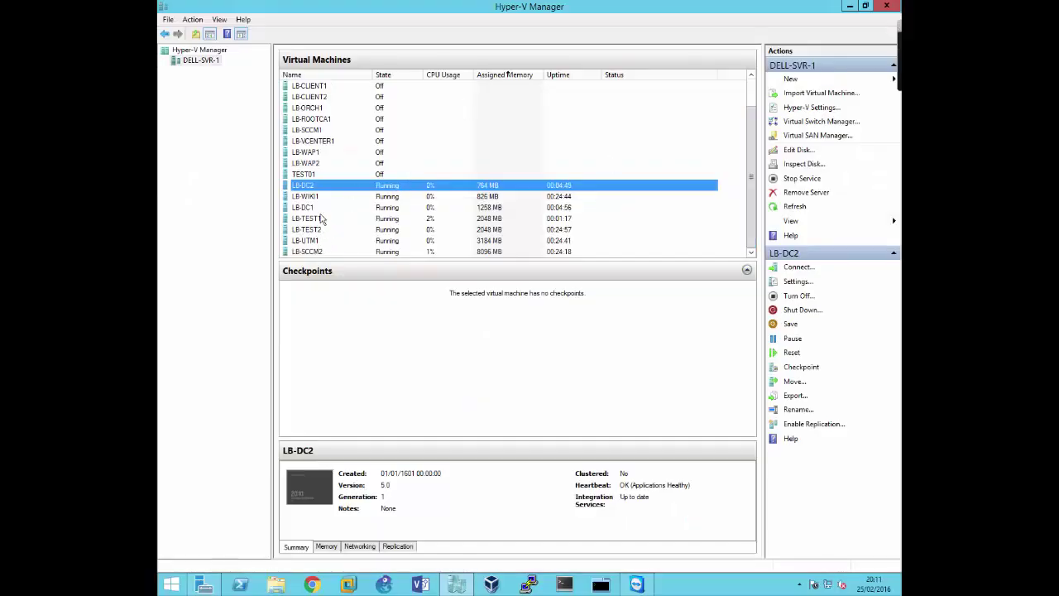
# - Connect to the LB-DC1 virtual machine with a full-screen display
pyautogui.rightClick(321, 208)
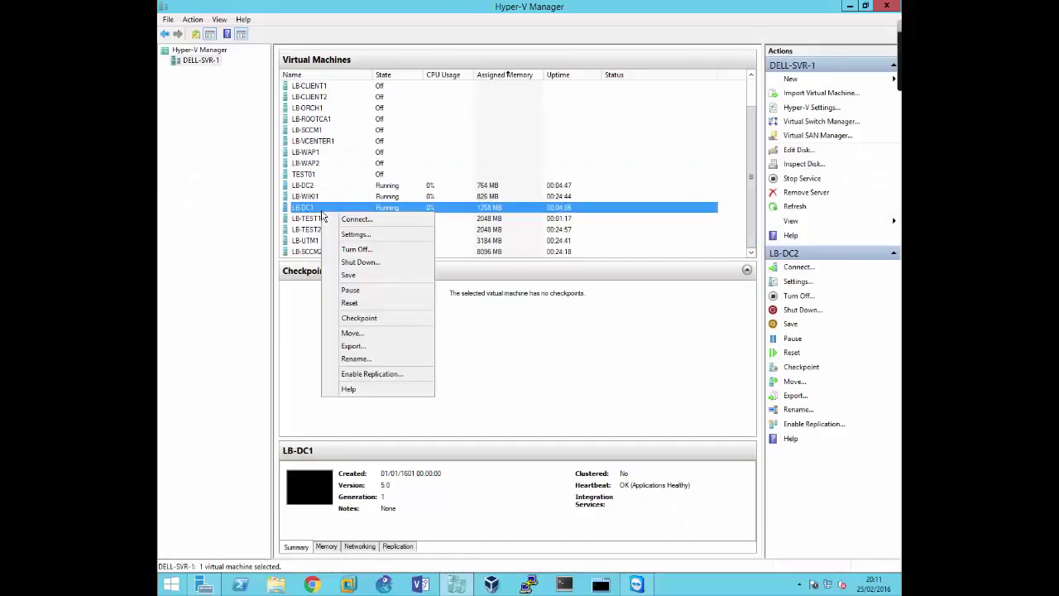
pyautogui.click(371, 222)
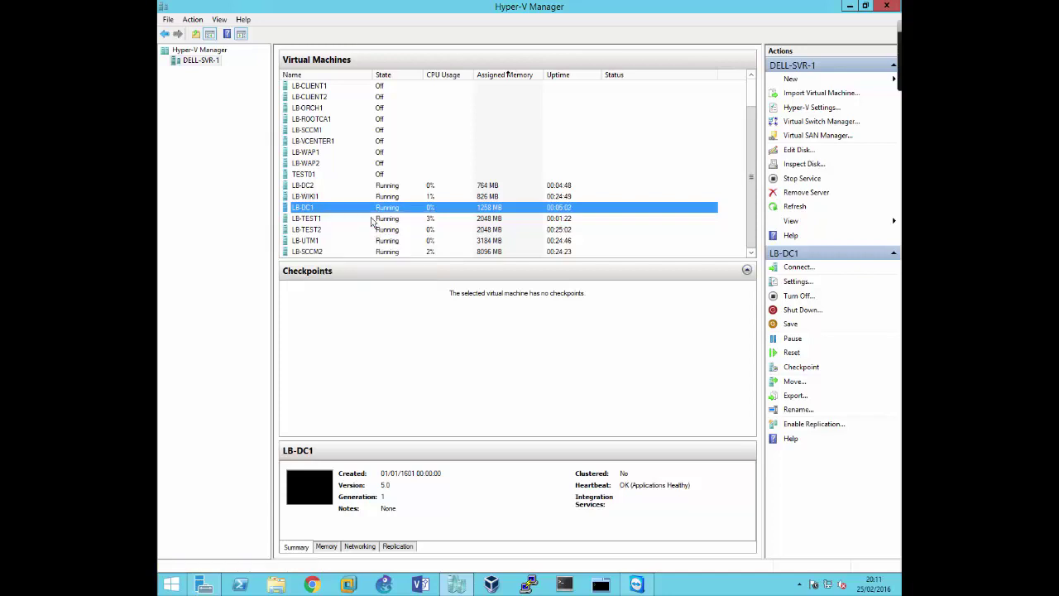
pyautogui.moveTo(435, 166); pyautogui.dragTo(447, 167)
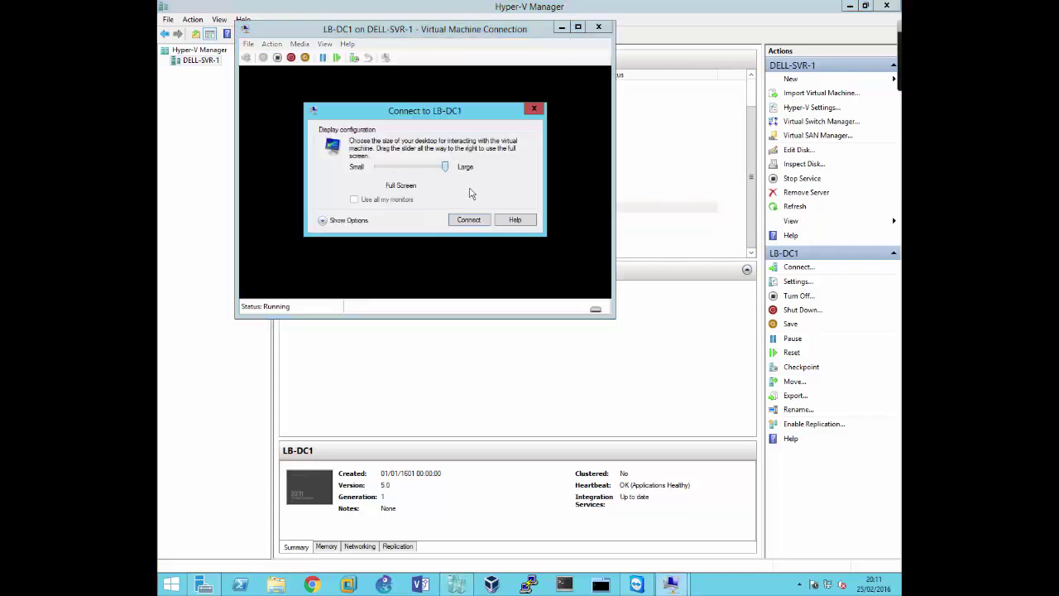
pyautogui.click(468, 220)
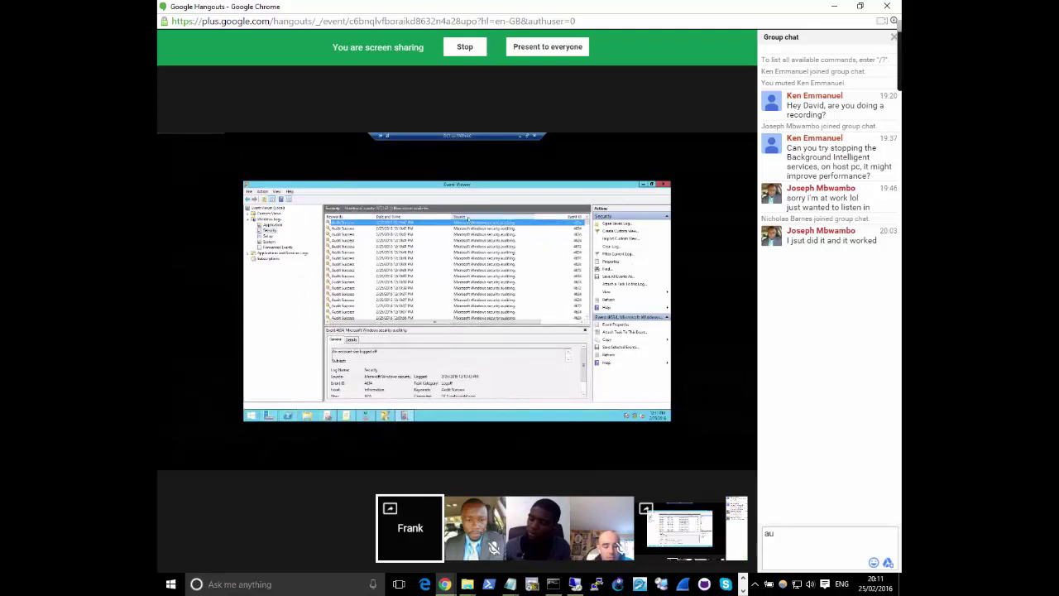
# - Look over the Security log's Audit Success events in Event Viewer
pyautogui.moveTo(660, 358)
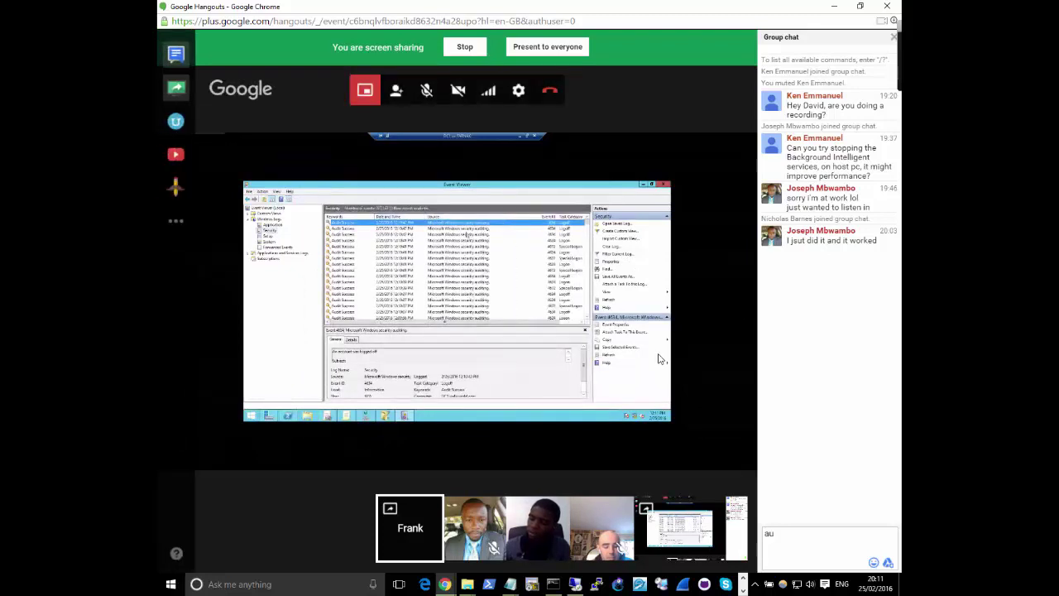
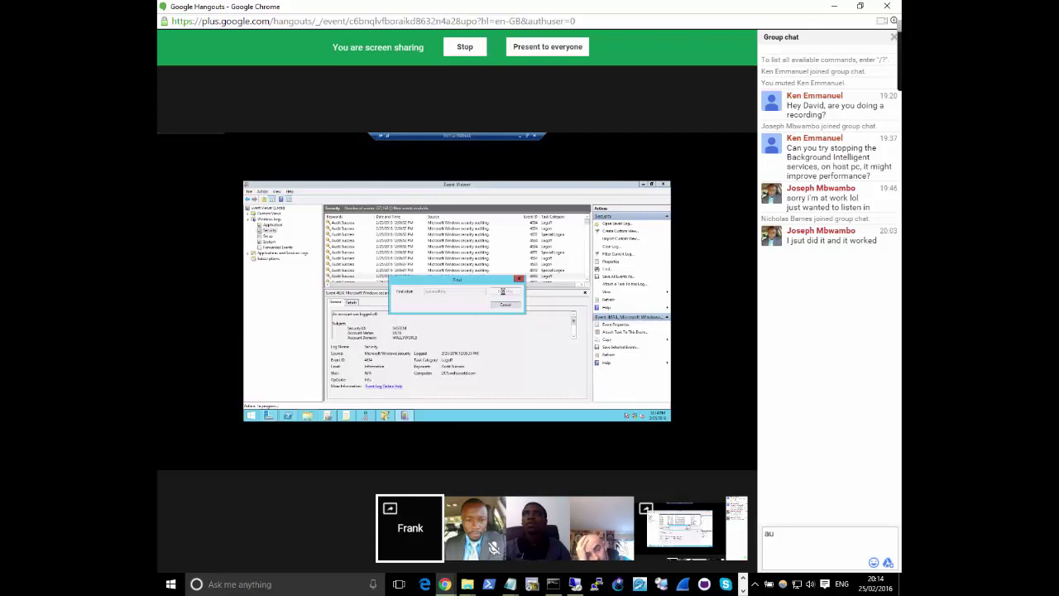
# - Dismiss the Find dialog, refresh the Security log twice for the newest events, then bring up DNS Manager
pyautogui.click(505, 304)
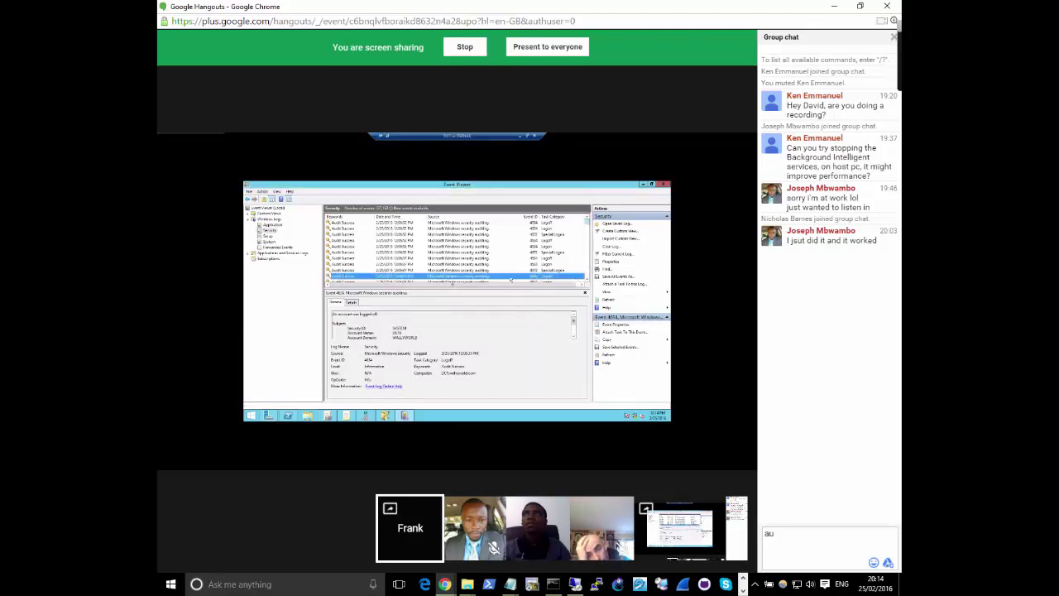
pyautogui.scroll(-5, 485, 263)
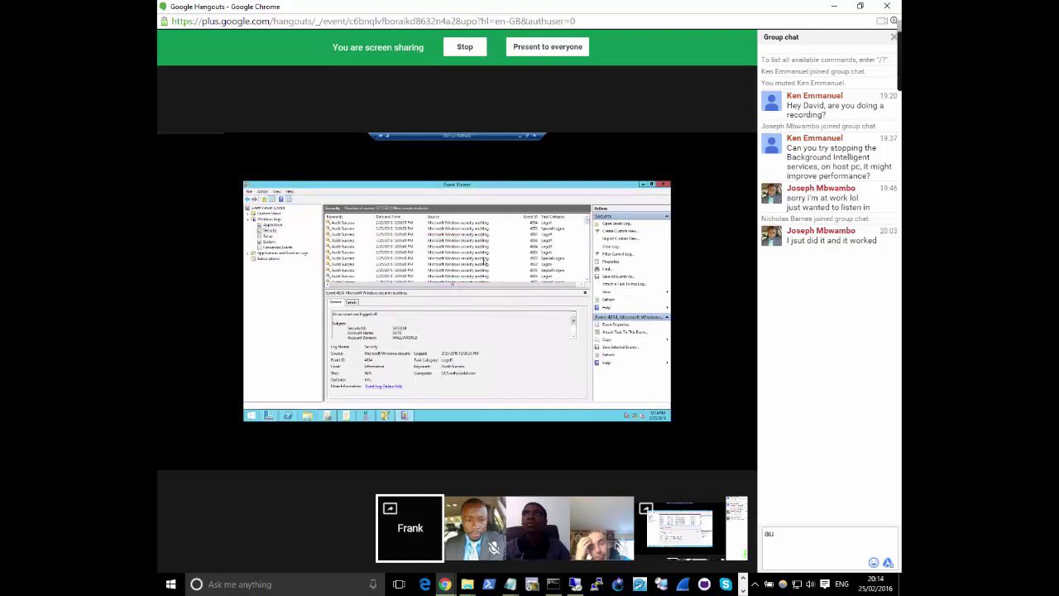
pyautogui.scroll(1, 485, 263)
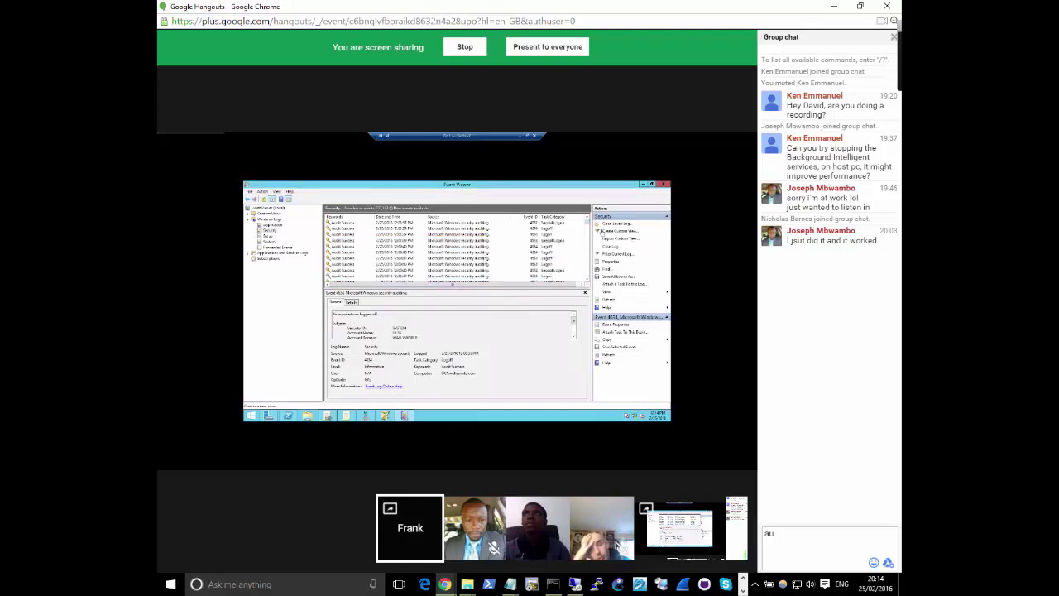
pyautogui.click(610, 299)
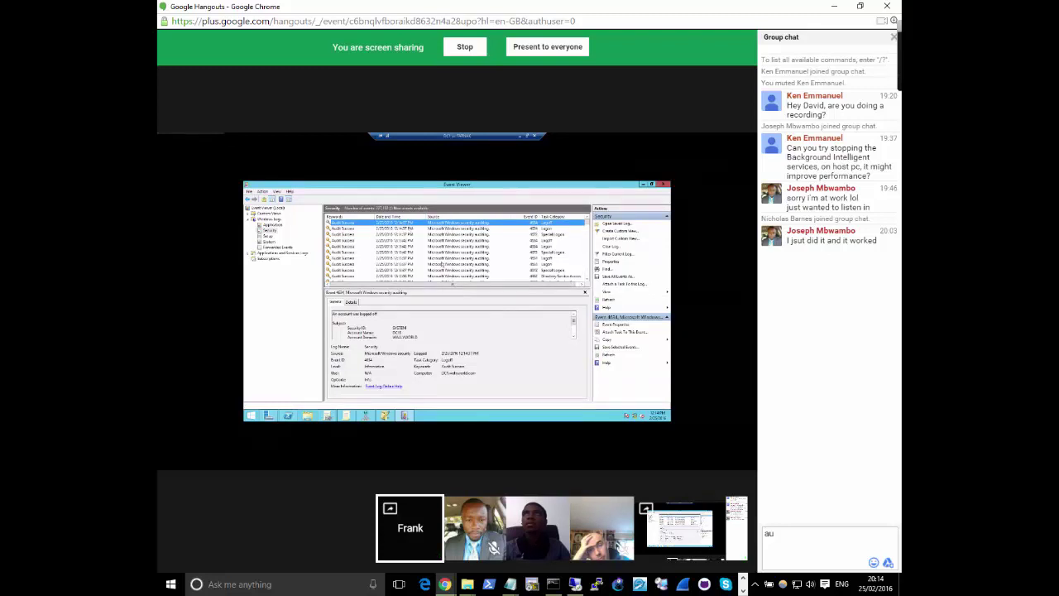
pyautogui.click(609, 300)
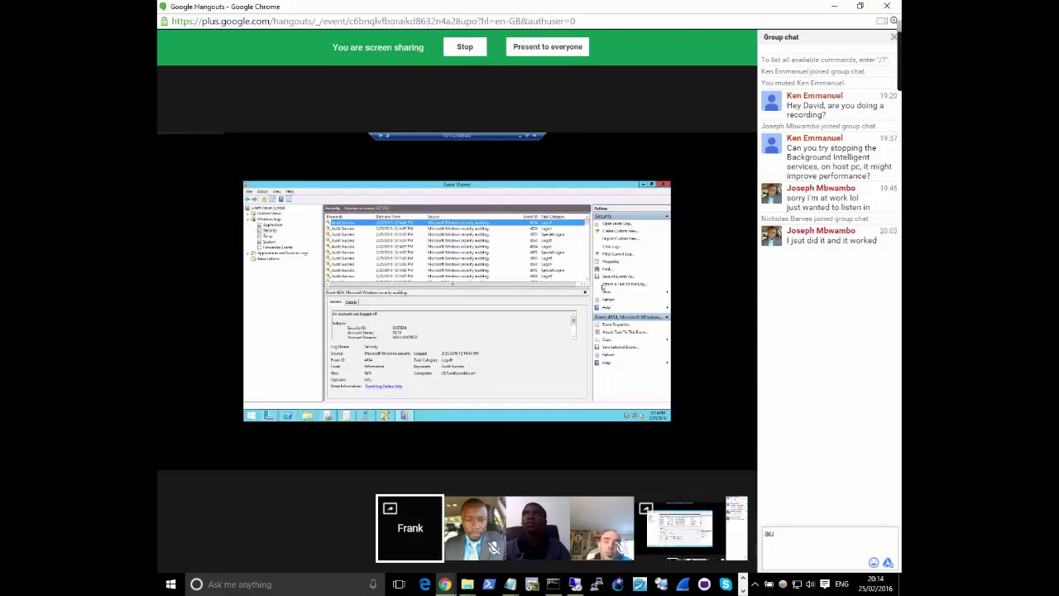
pyautogui.click(405, 416)
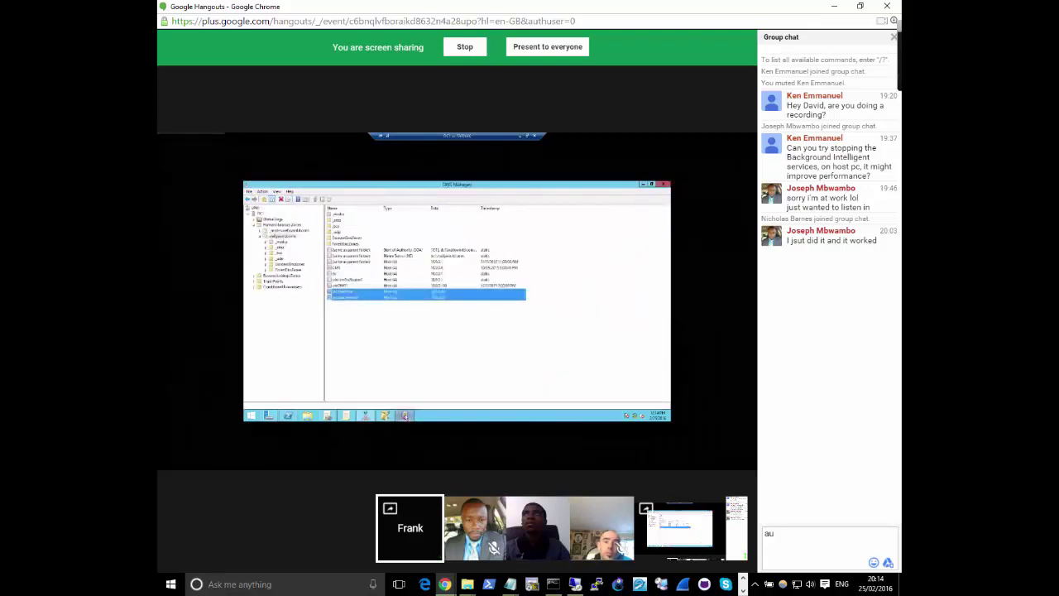
# - Delete the selected host record from the zone and confirm, then go back to Event Viewer's Security log
pyautogui.click(341, 292)
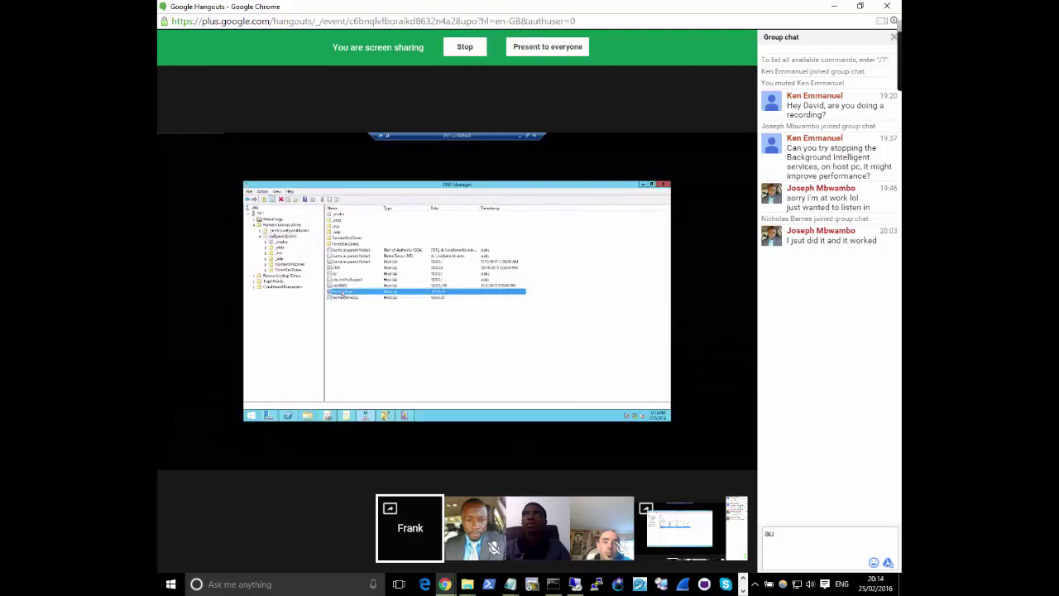
pyautogui.rightClick(341, 292)
pyautogui.click(358, 296)
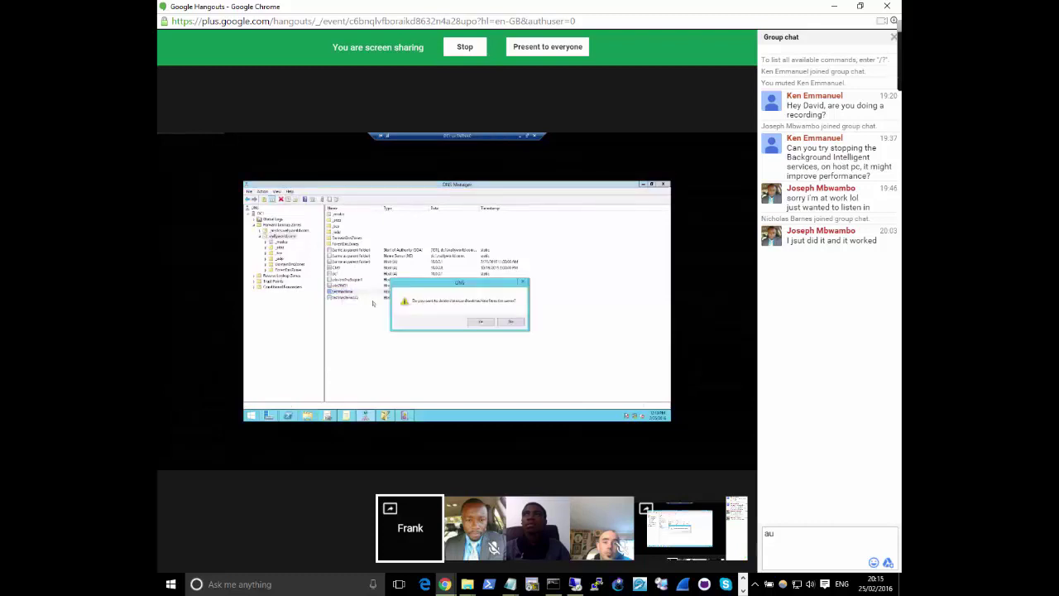
pyautogui.click(480, 322)
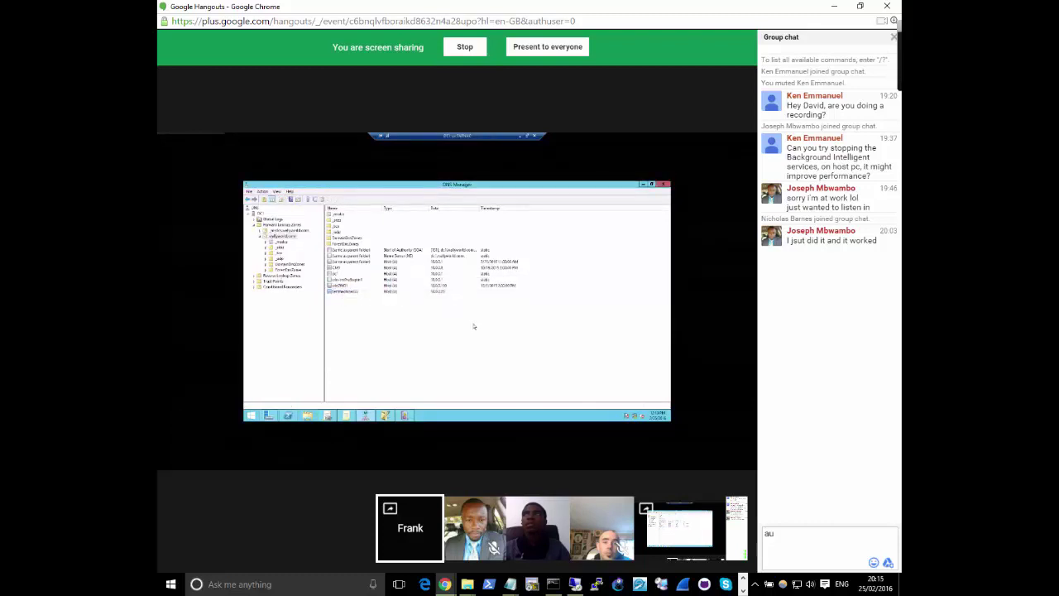
pyautogui.click(385, 416)
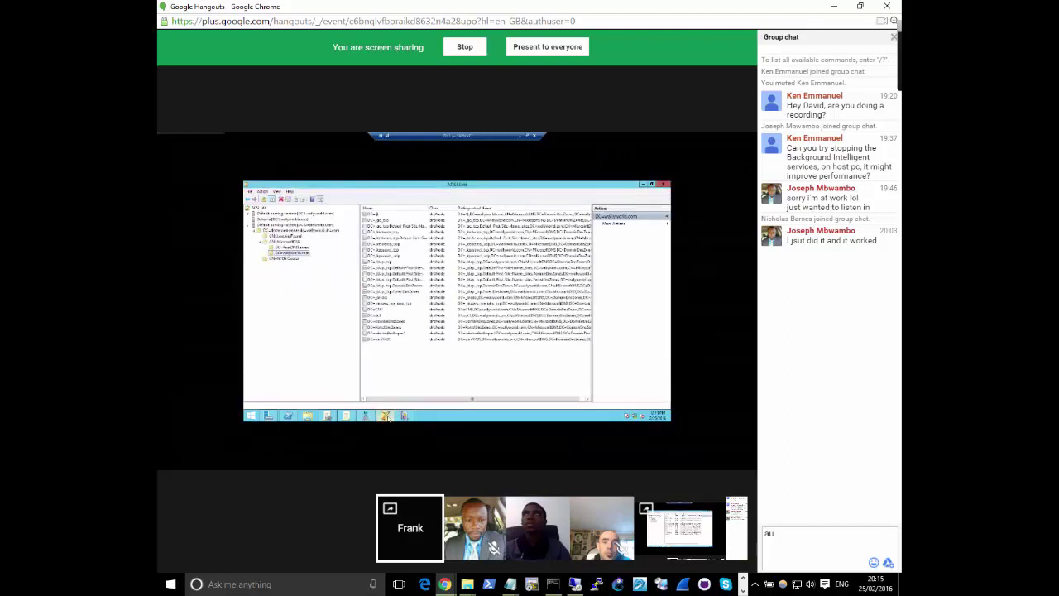
pyautogui.click(405, 415)
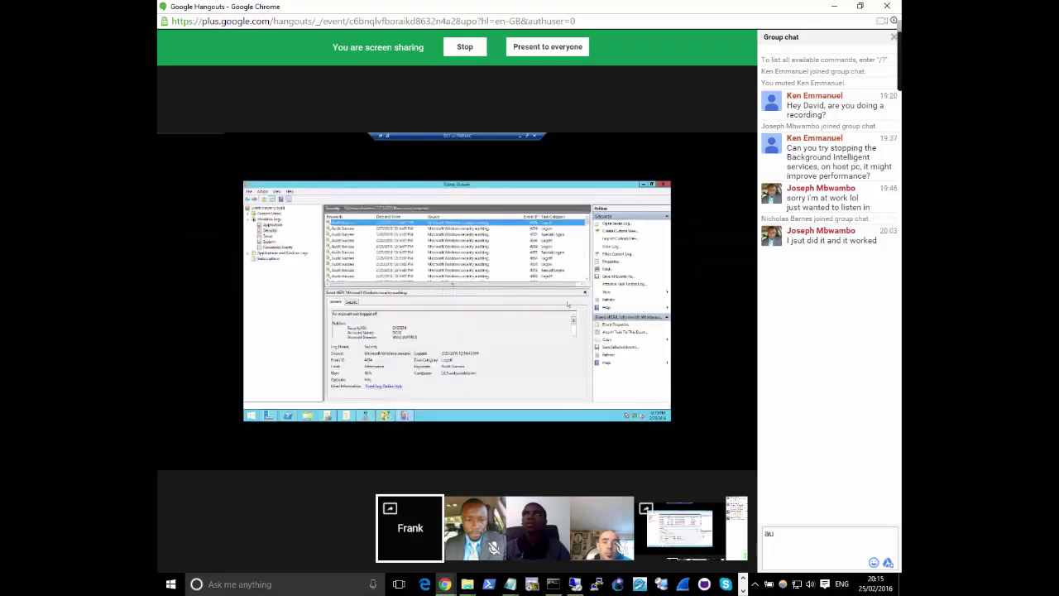
# - Refresh the log, open the 4662 event and highlight its Write Property access, then bring up Paint
pyautogui.click(607, 300)
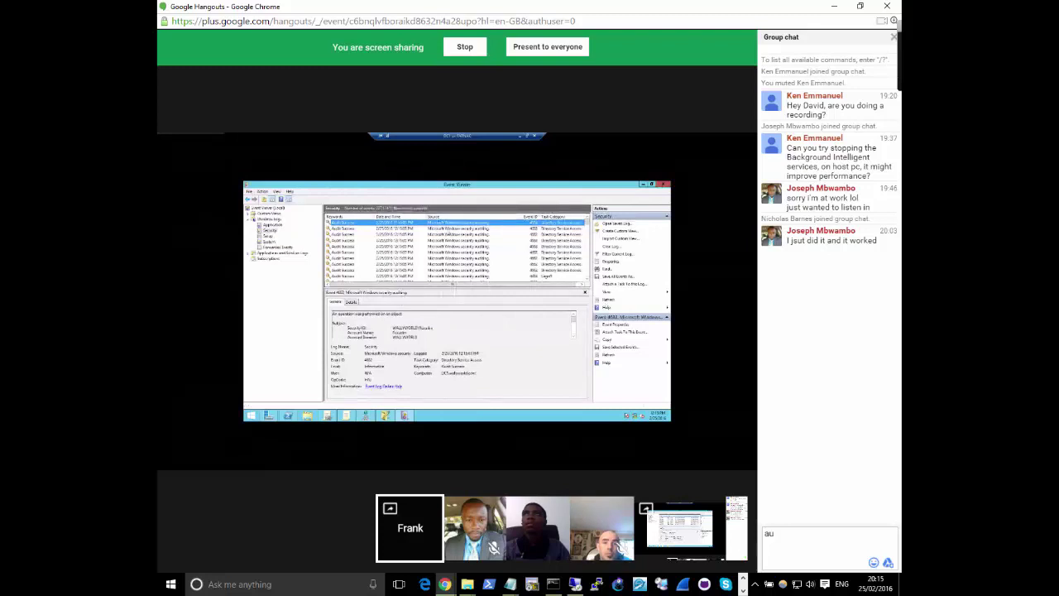
pyautogui.doubleClick(444, 224)
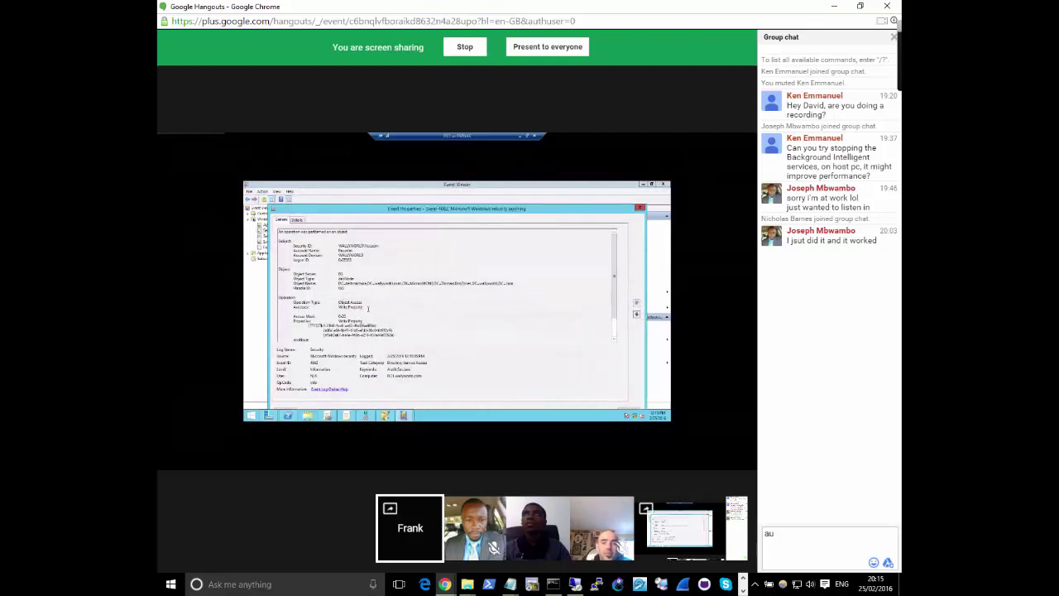
pyautogui.moveTo(368, 308); pyautogui.dragTo(338, 307)
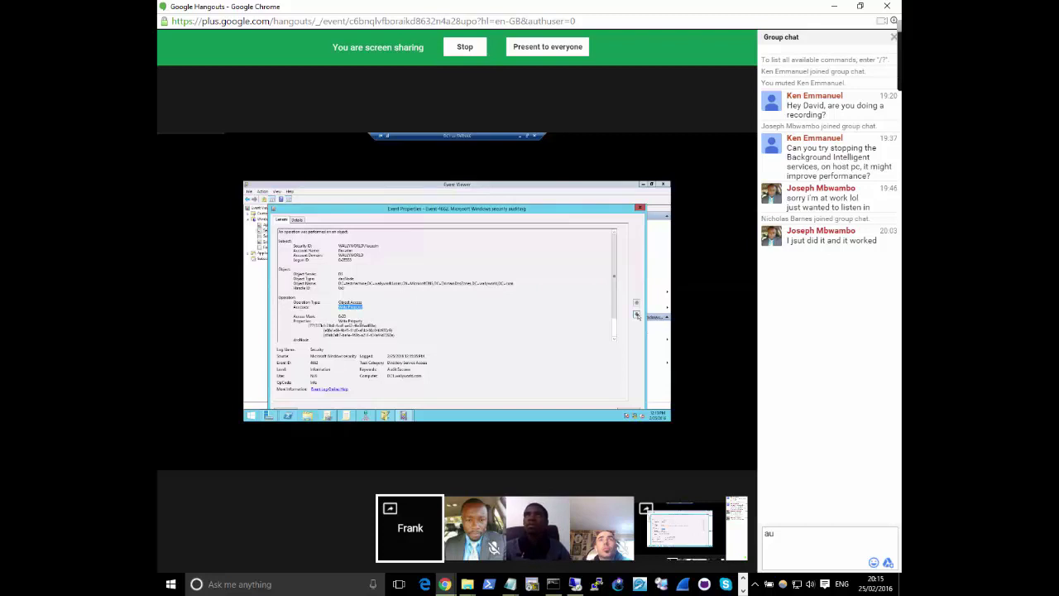
pyautogui.moveTo(833, 438)
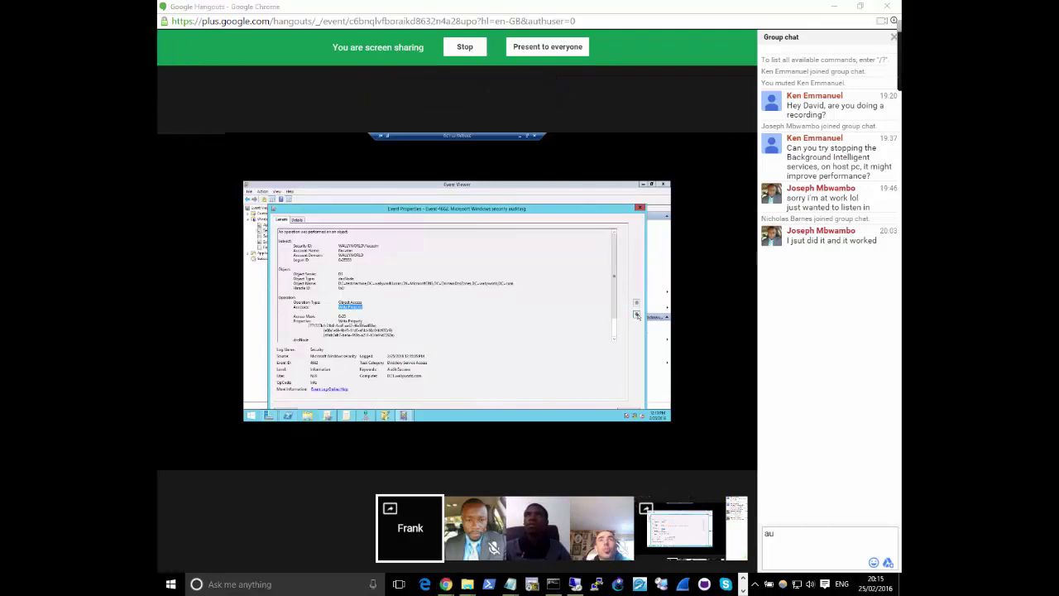
pyautogui.click(532, 585)
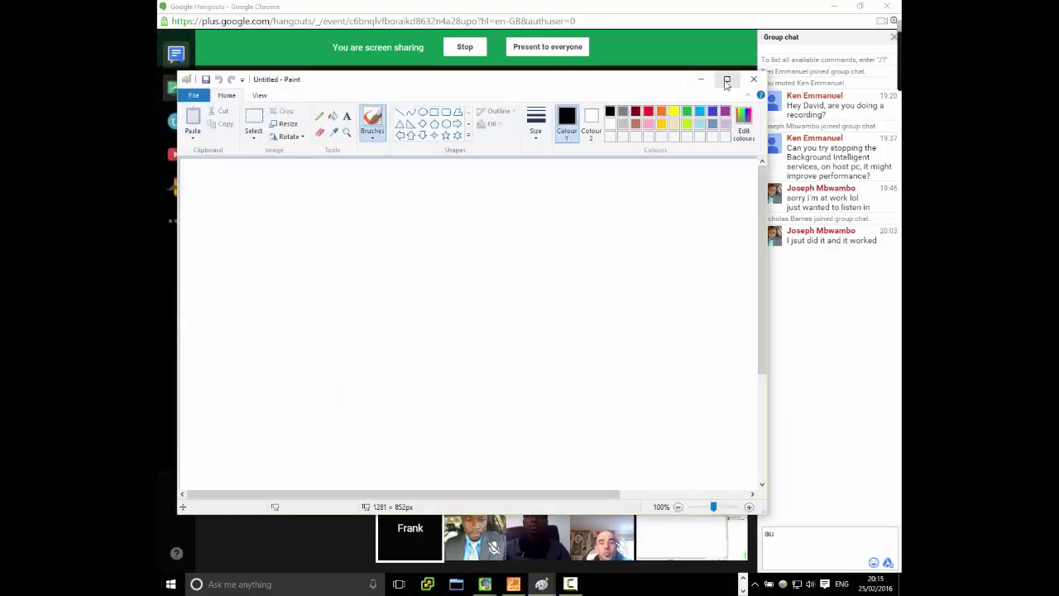
# - Maximize Paint and draw a tall rectangle with upper and lower boxes, each holding a smaller box
pyautogui.click(727, 80)
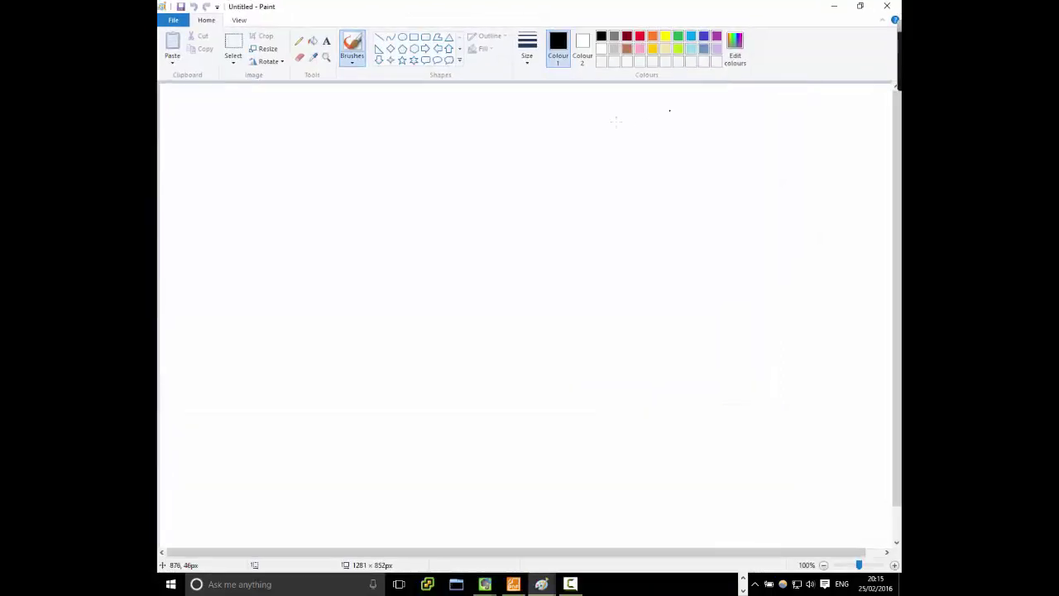
pyautogui.click(414, 37)
pyautogui.moveTo(549, 132)
pyautogui.mouseDown()
pyautogui.moveTo(570, 258)
pyautogui.moveTo(769, 481)
pyautogui.moveTo(829, 496)
pyautogui.mouseUp()
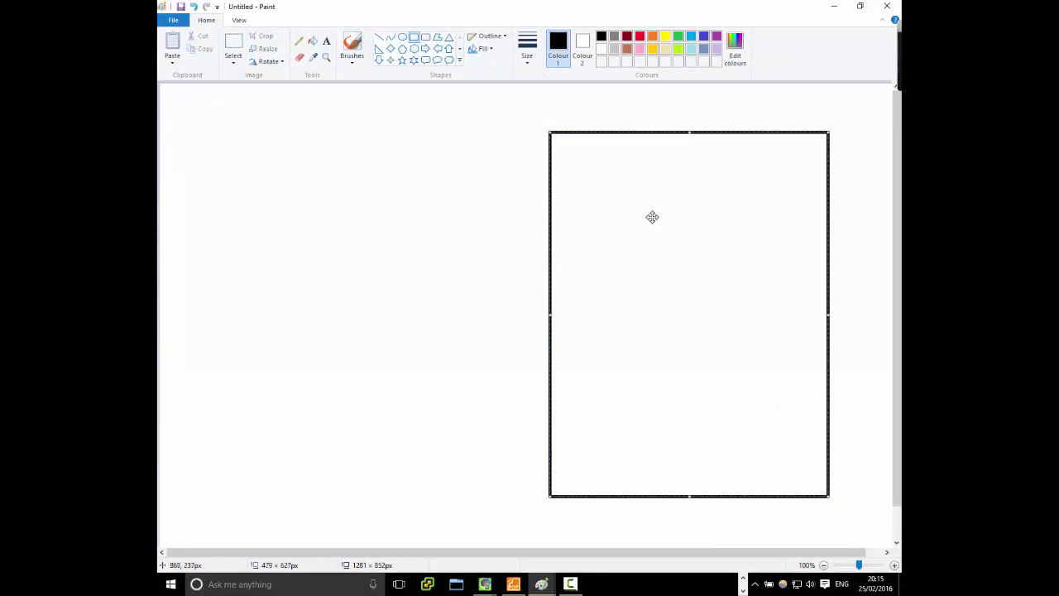
pyautogui.click(258, 124)
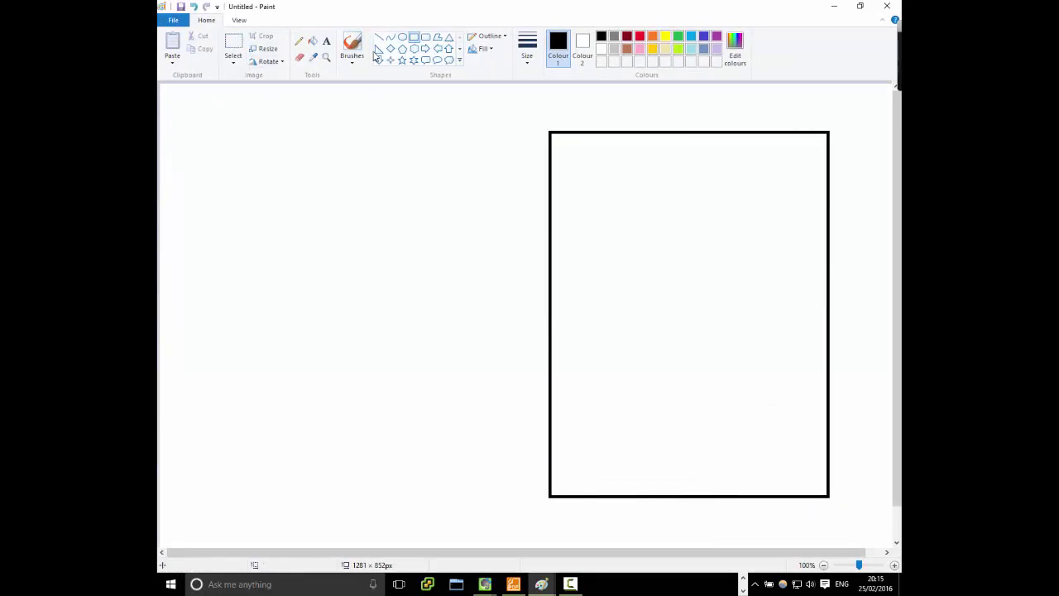
pyautogui.moveTo(575, 352)
pyautogui.mouseDown()
pyautogui.moveTo(724, 455)
pyautogui.moveTo(802, 476)
pyautogui.mouseUp()
pyautogui.moveTo(566, 154)
pyautogui.mouseDown()
pyautogui.moveTo(606, 223)
pyautogui.moveTo(809, 294)
pyautogui.mouseUp()
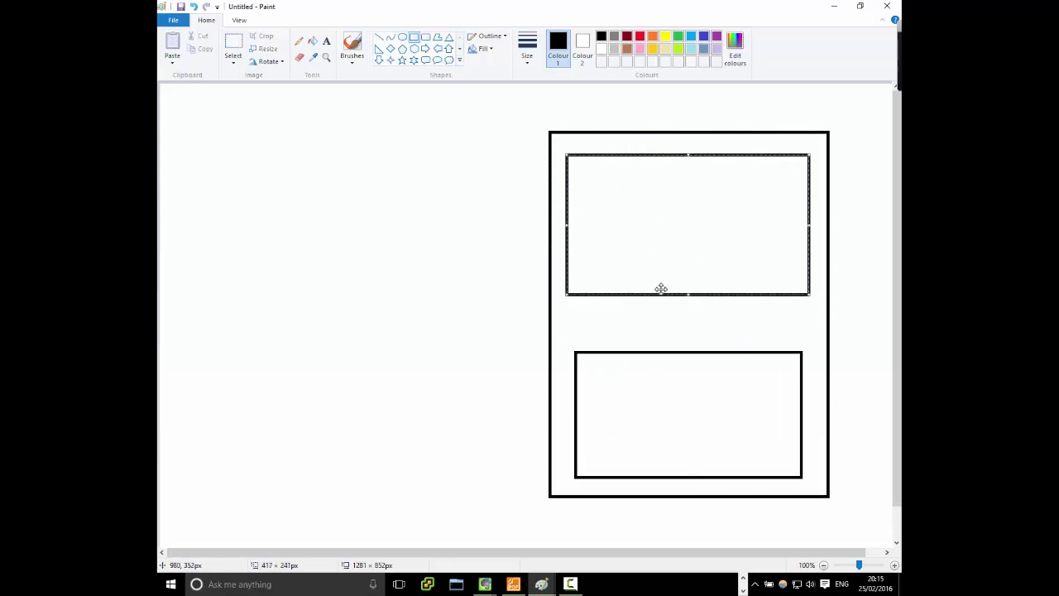
pyautogui.click(414, 40)
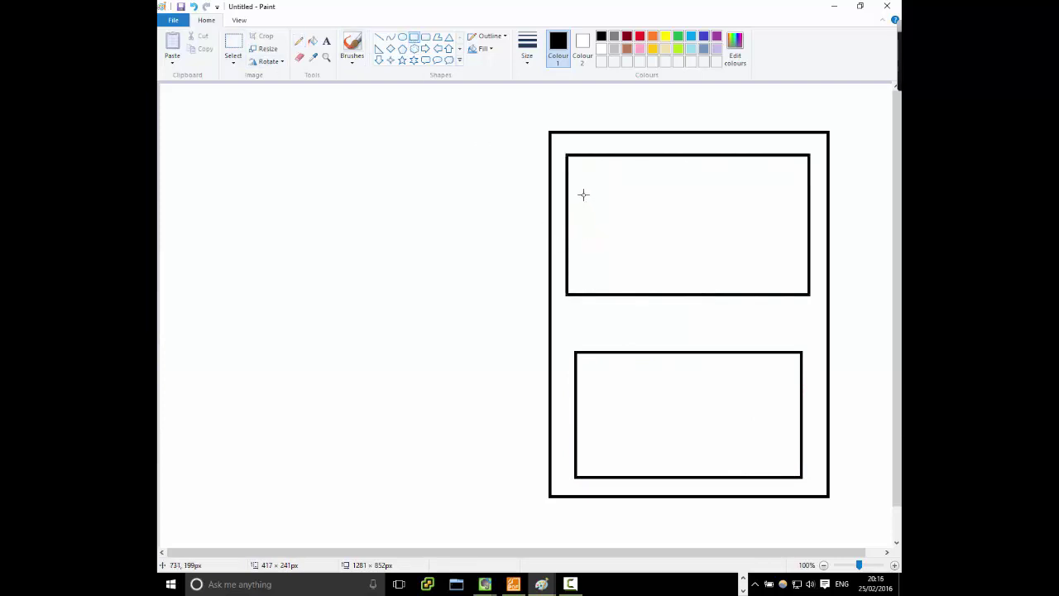
pyautogui.moveTo(576, 170); pyautogui.dragTo(702, 218)
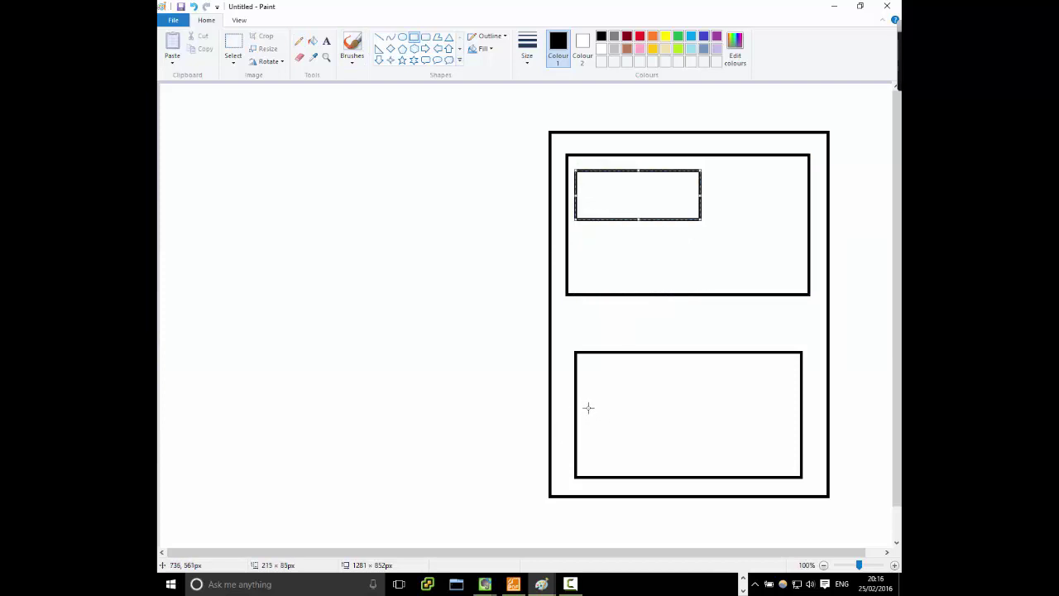
pyautogui.moveTo(584, 405); pyautogui.dragTo(724, 457)
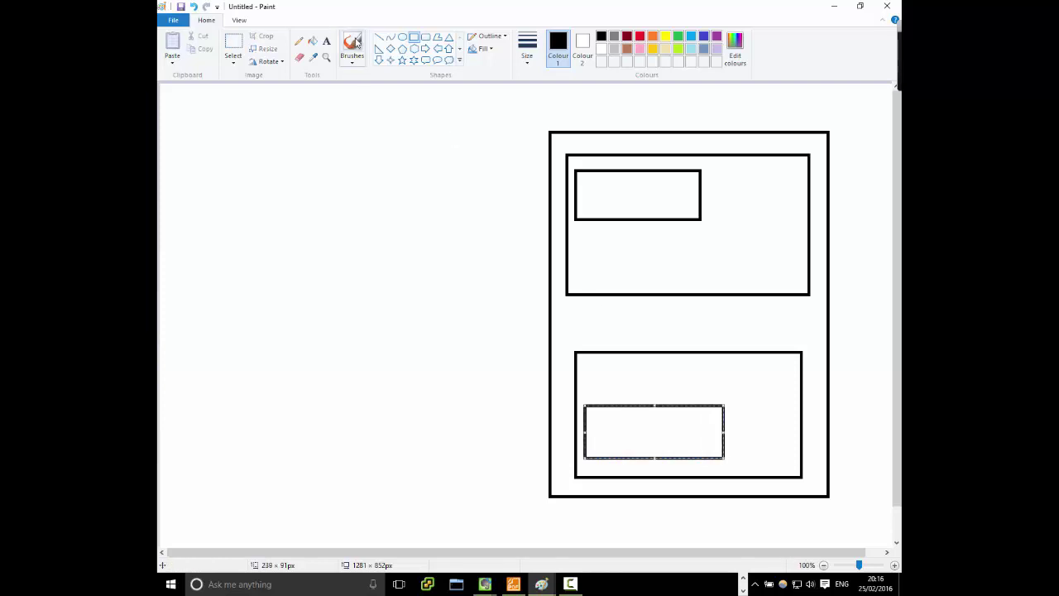
# - Type 'testmachine' inside the lower small box
pyautogui.click(325, 42)
pyautogui.click(592, 429)
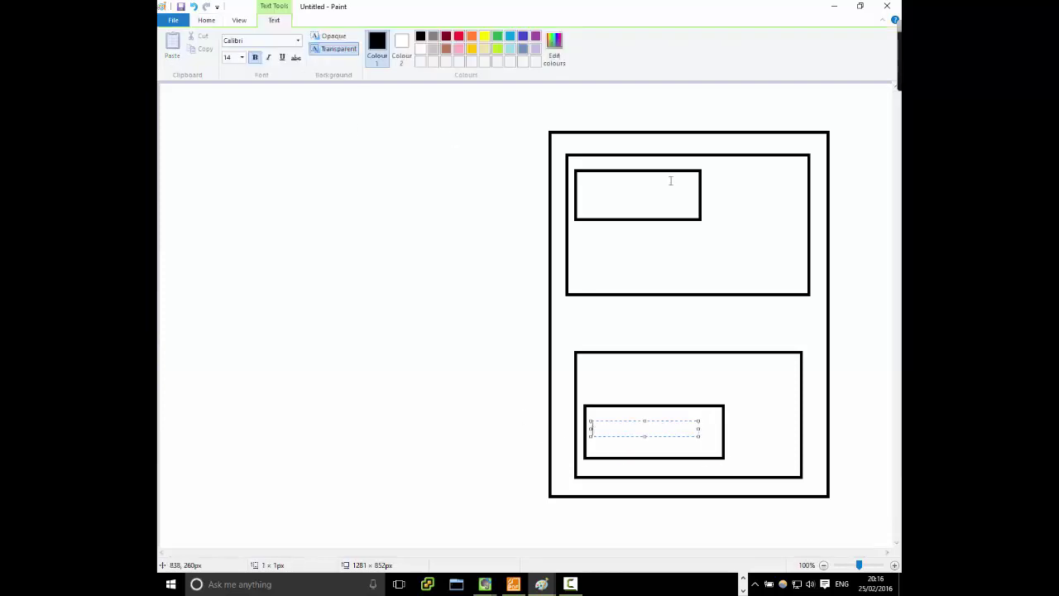
pyautogui.write('testmachine')
# - Label the upper small box 'testmachine' as well
pyautogui.click(584, 195)
pyautogui.click(585, 194)
pyautogui.write('tes')
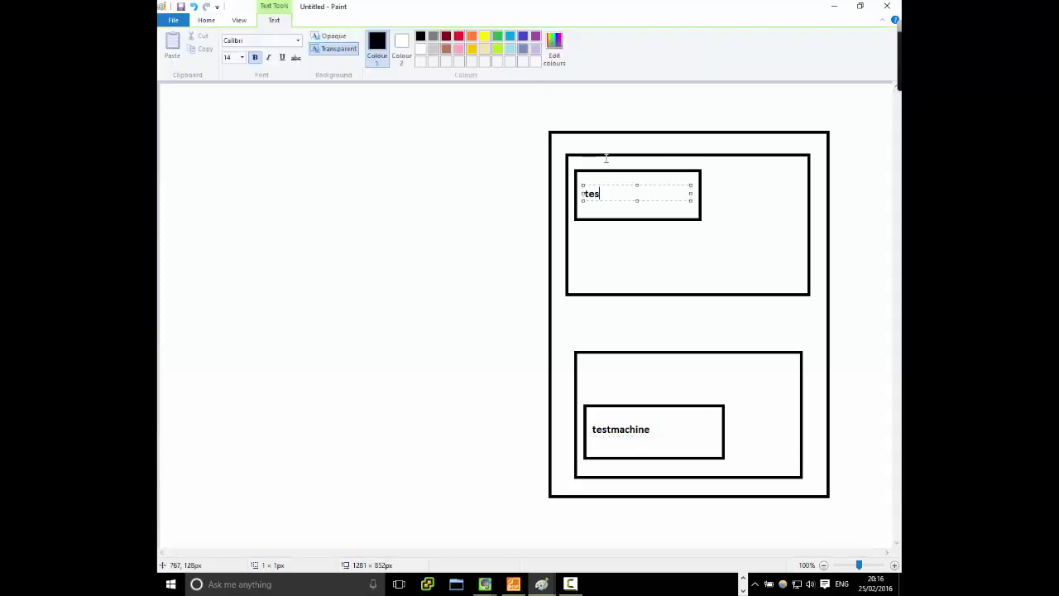
pyautogui.write('tmachine')
pyautogui.click(621, 425)
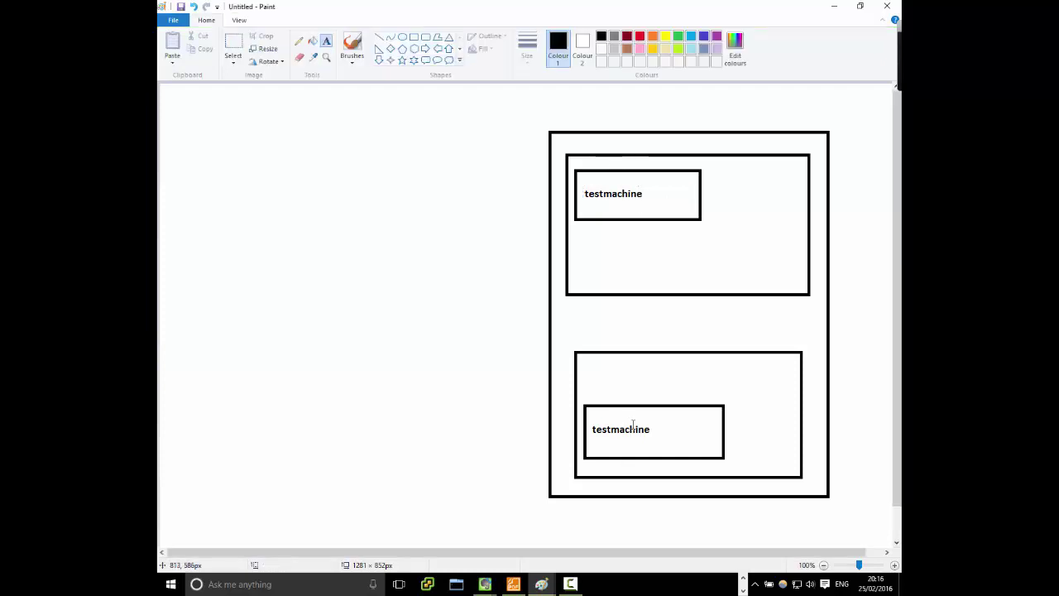
# - Add 'Changes a property to deleted' below the upper label, then minimize Paint
pyautogui.click(587, 205)
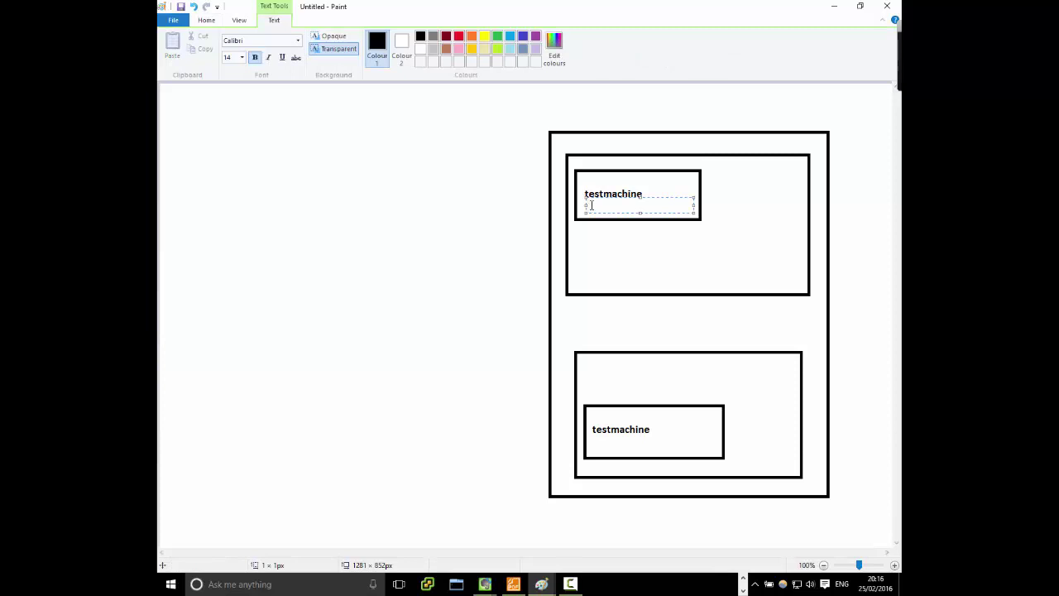
pyautogui.write('Changes a p[r')
pyautogui.press('BackSpace')
pyautogui.press('BackSpace')
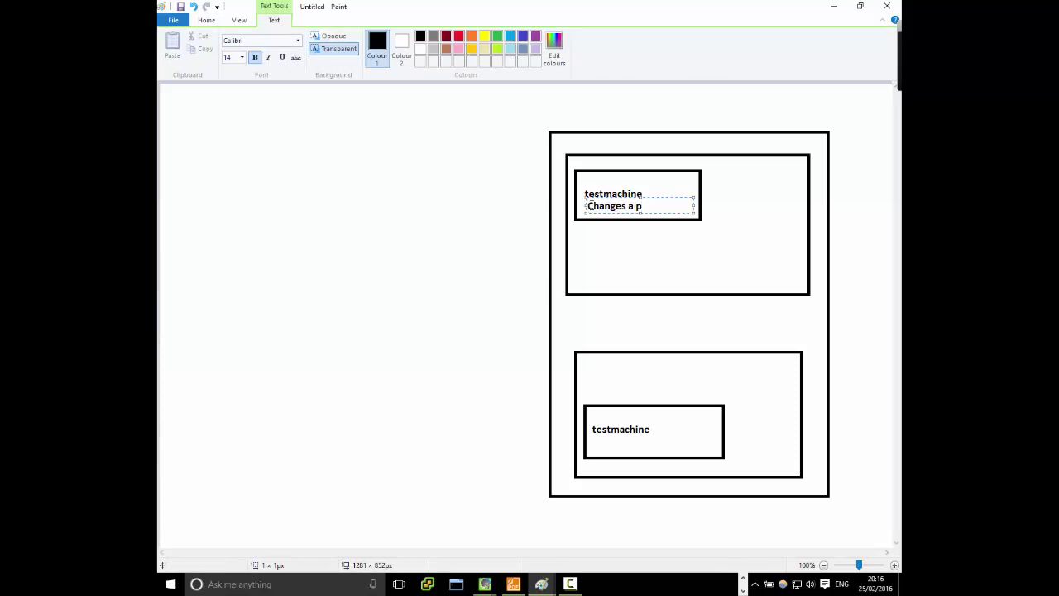
pyautogui.write('roperty t')
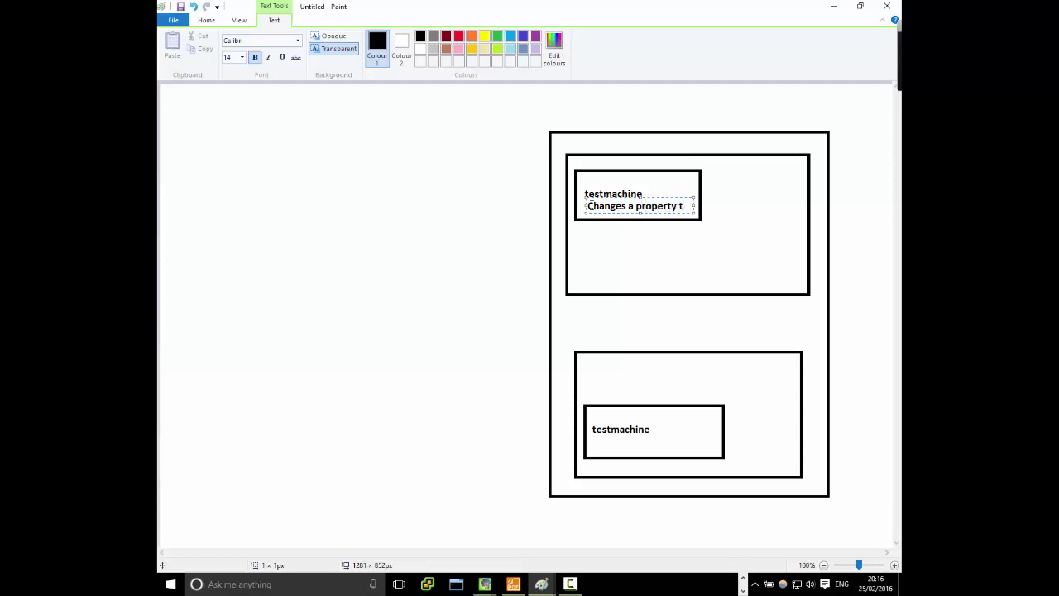
pyautogui.write('o deleted')
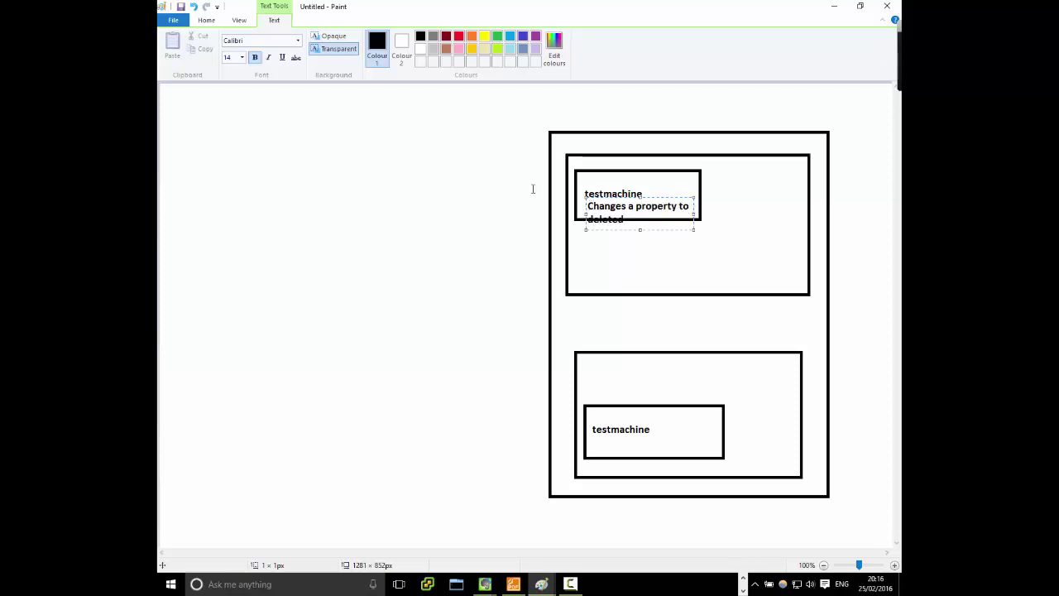
pyautogui.click(698, 213)
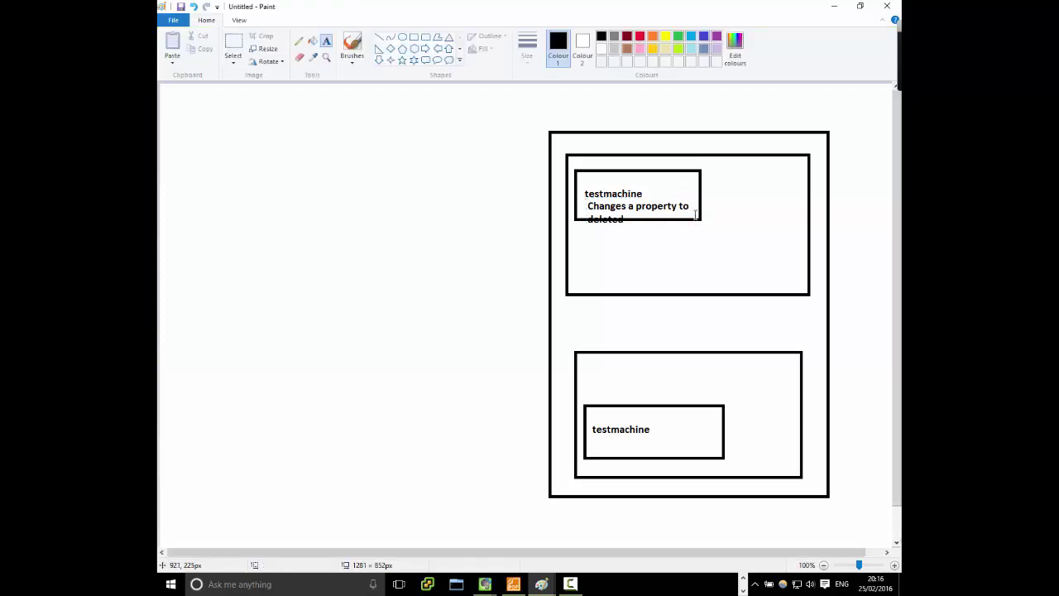
pyautogui.click(833, 6)
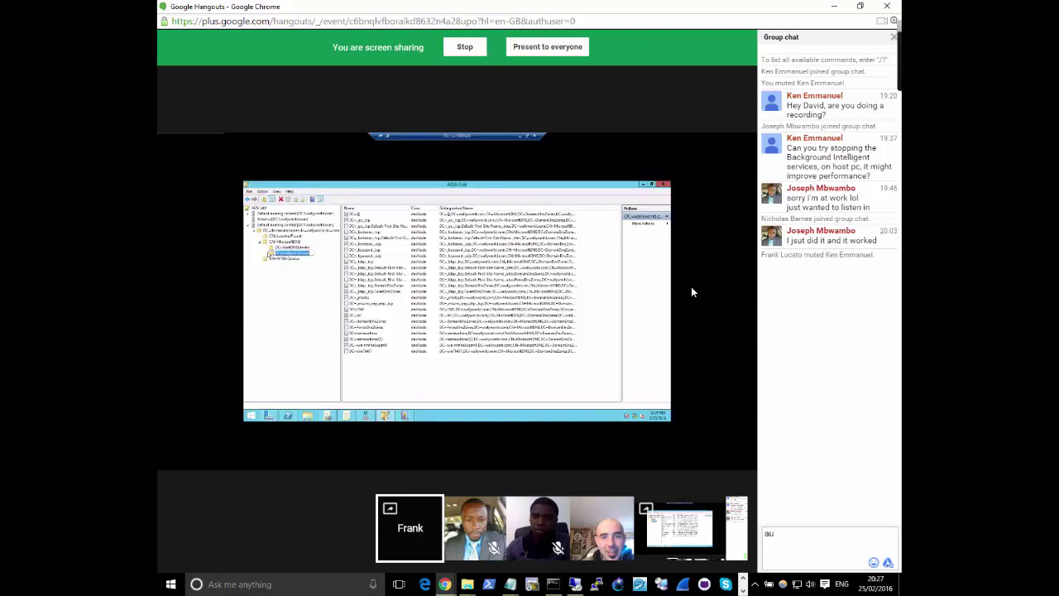
# - Sign in to the remote server as Administrator by entering the account password
pyautogui.click(576, 584)
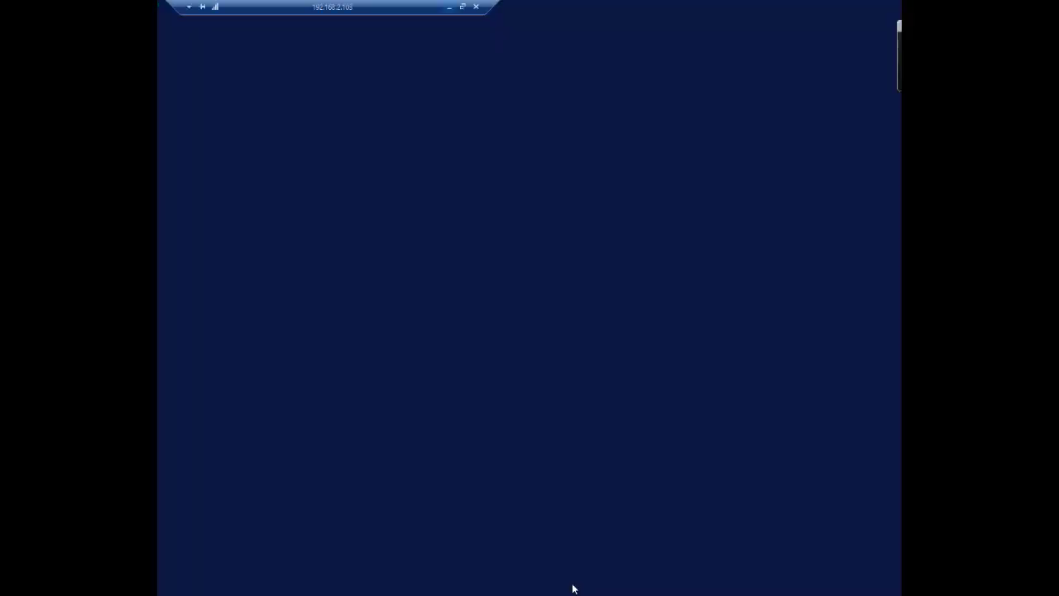
pyautogui.click(444, 272)
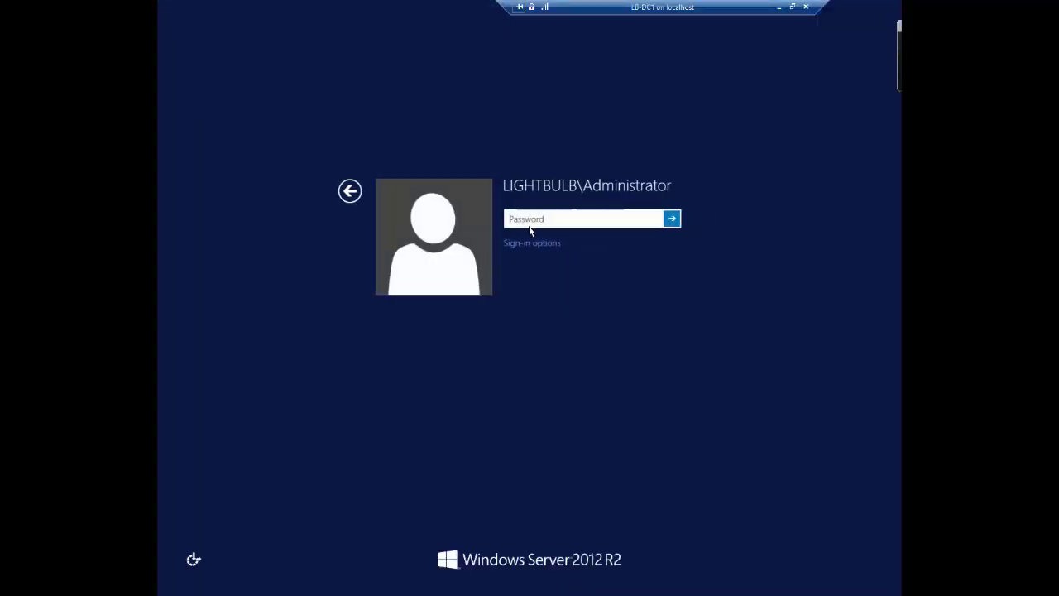
pyautogui.write('•••')
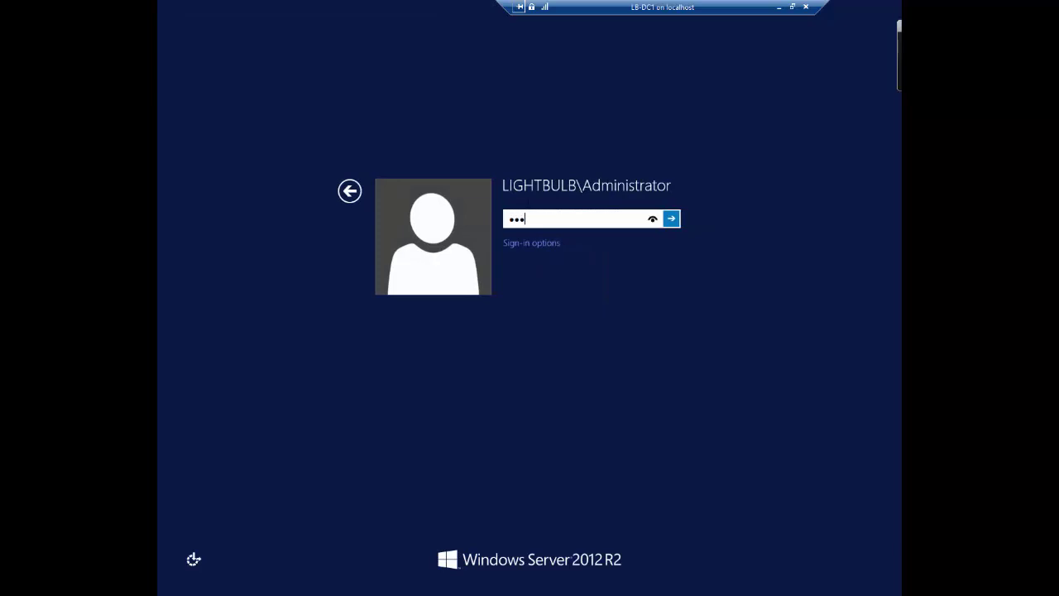
pyautogui.write('•••••••')
pyautogui.press('Return')
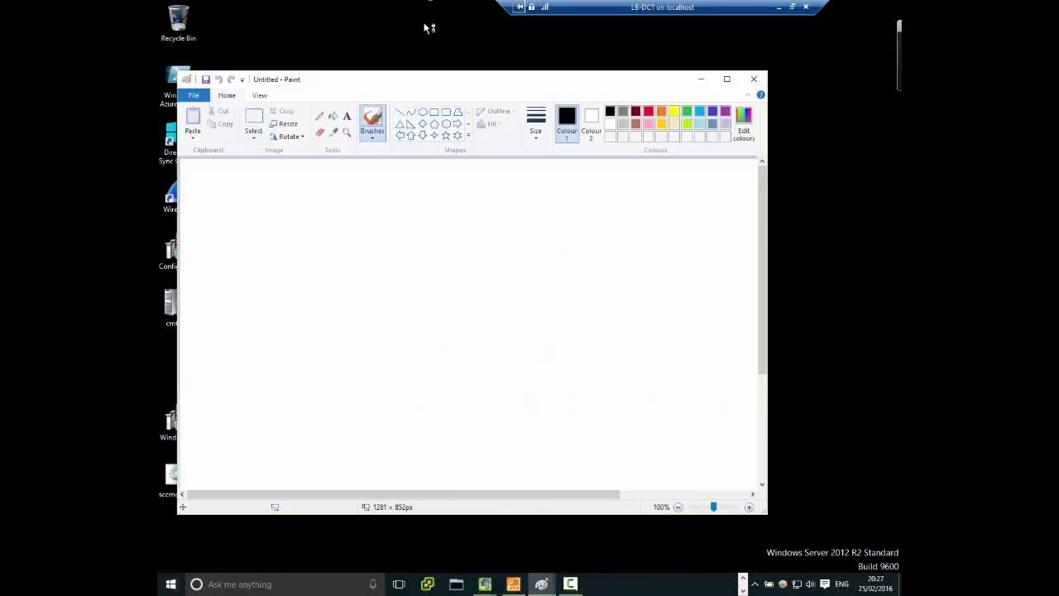
# - Draw three stacked rectangles on the right side of the canvas and one to their left
pyautogui.click(433, 112)
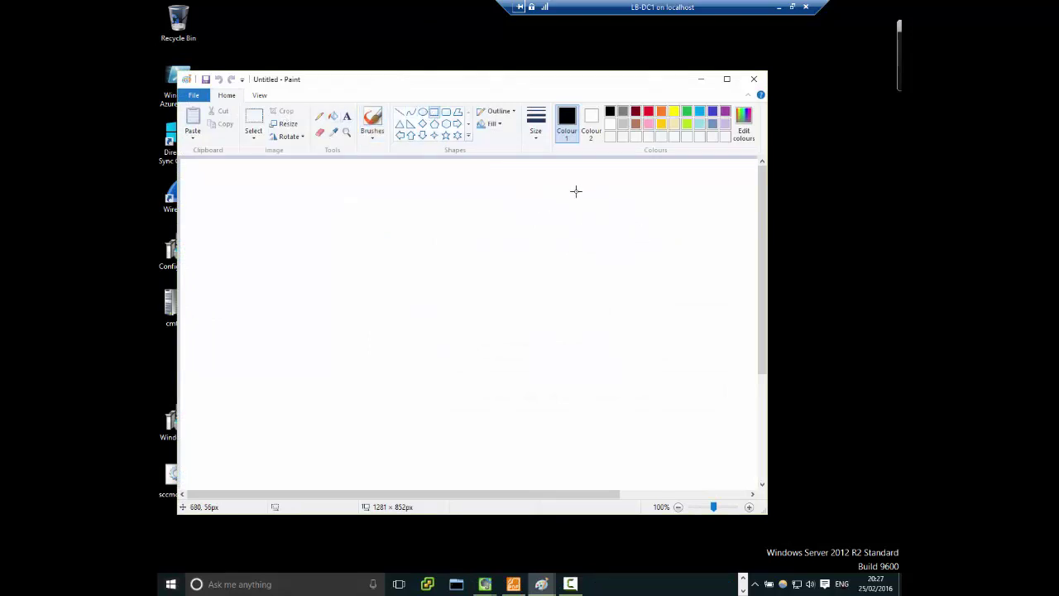
pyautogui.moveTo(575, 189); pyautogui.dragTo(628, 233)
pyautogui.moveTo(577, 260)
pyautogui.mouseDown()
pyautogui.moveTo(658, 323)
pyautogui.moveTo(627, 315)
pyautogui.moveTo(638, 317)
pyautogui.mouseUp()
pyautogui.moveTo(589, 363); pyautogui.dragTo(652, 417)
pyautogui.click(467, 222)
pyautogui.moveTo(442, 203)
pyautogui.mouseDown()
pyautogui.moveTo(516, 243)
pyautogui.moveTo(499, 259)
pyautogui.mouseUp()
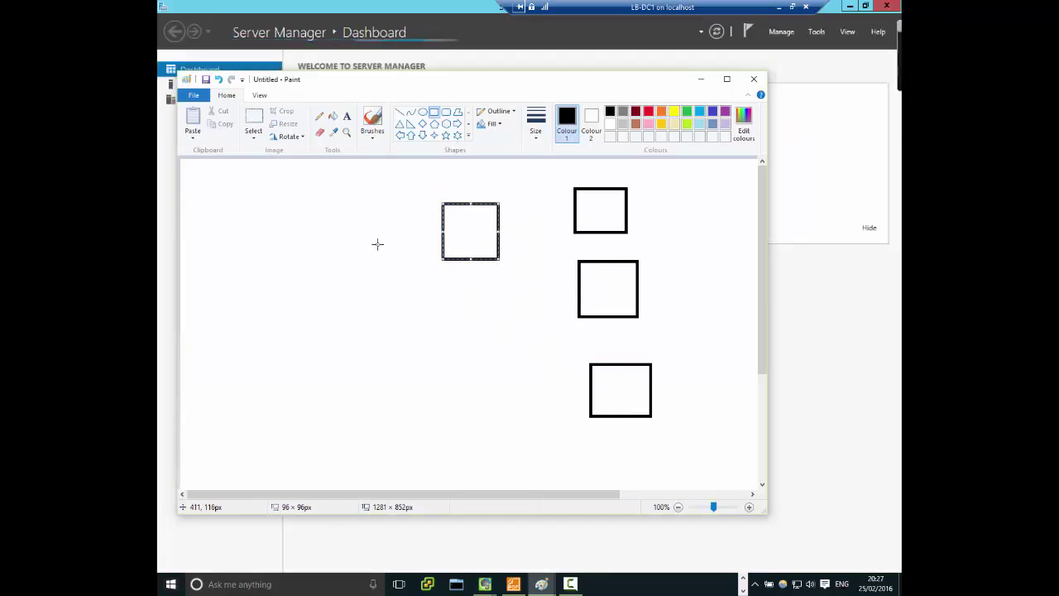
pyautogui.click(324, 257)
pyautogui.click(434, 111)
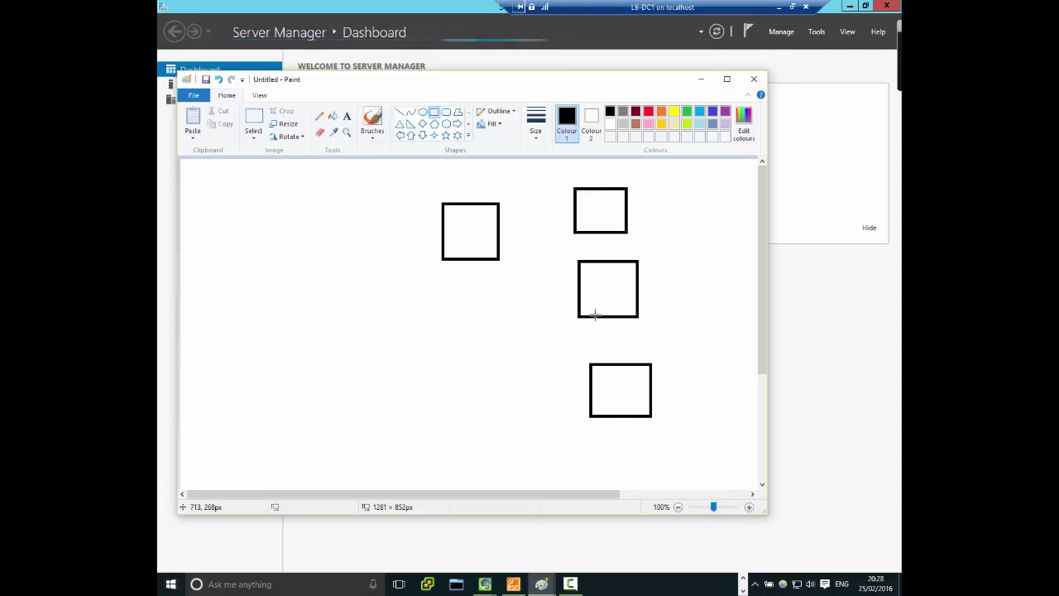
# - Label the left box 'deletes record TTT' with text beneath it
pyautogui.click(347, 116)
pyautogui.click(436, 276)
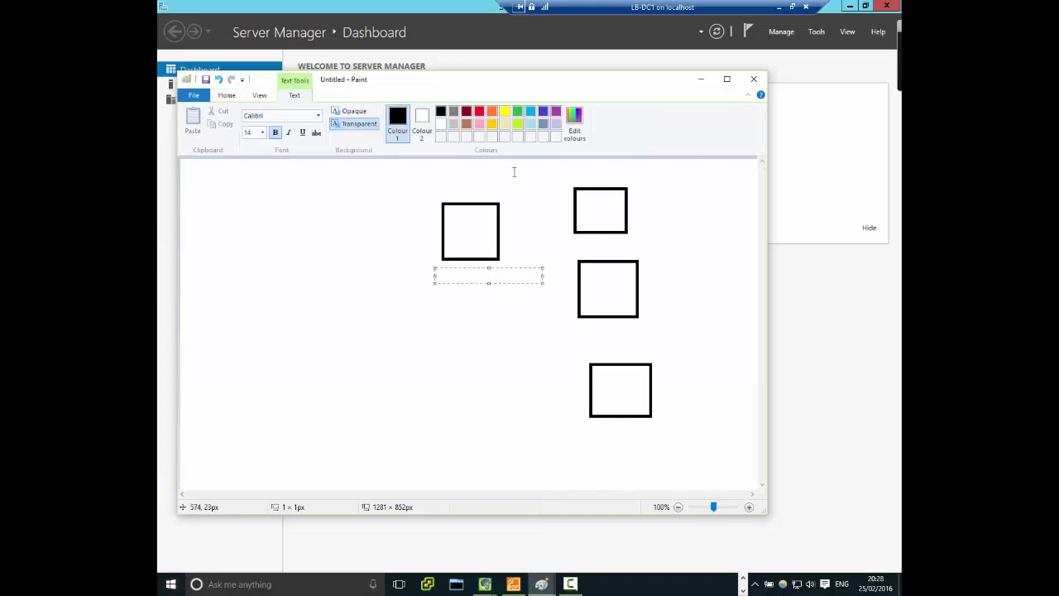
pyautogui.write('delete')
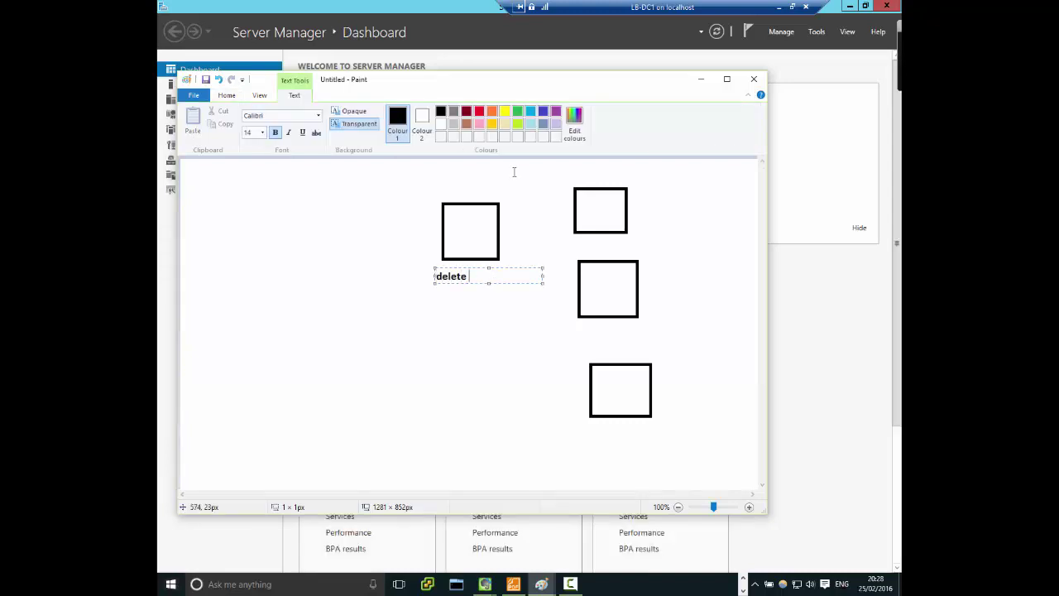
pyautogui.write('s record TTT')
pyautogui.click(442, 305)
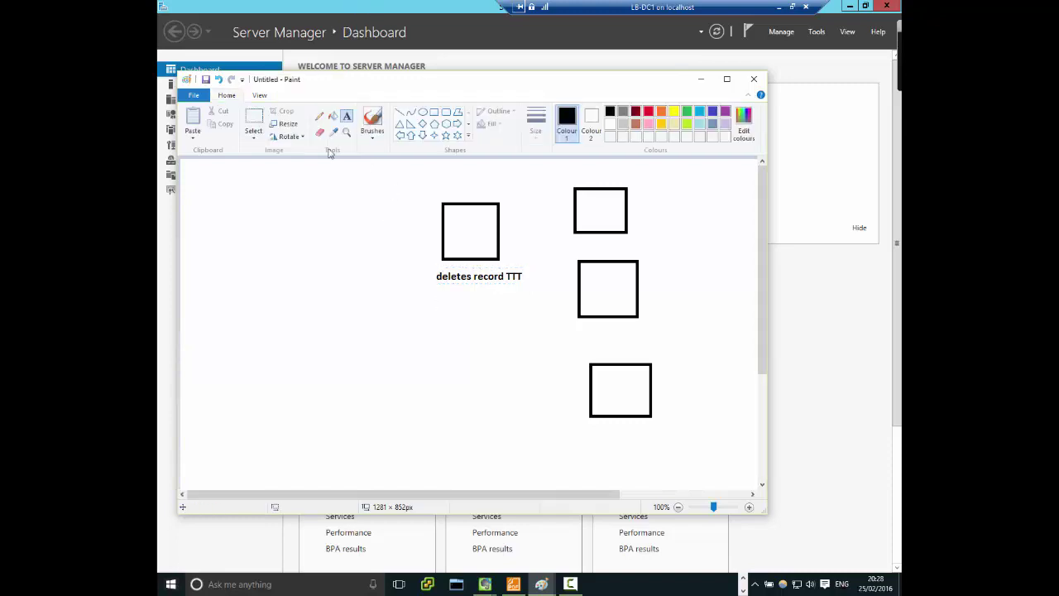
# - Draw straight lines from the left box to the top, middle and bottom right boxes
pyautogui.click(401, 113)
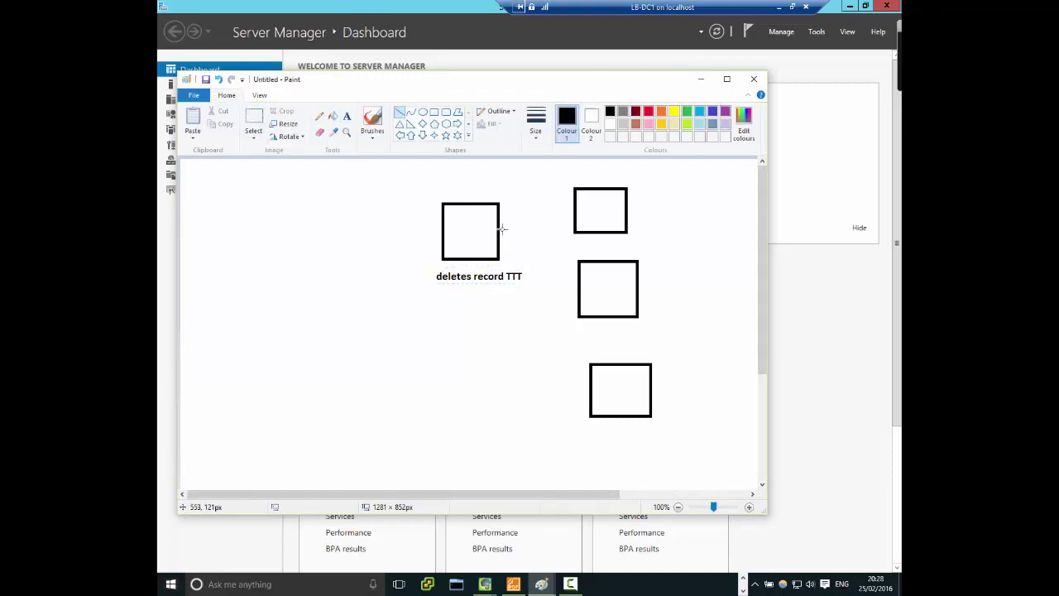
pyautogui.moveTo(502, 229); pyautogui.dragTo(574, 199)
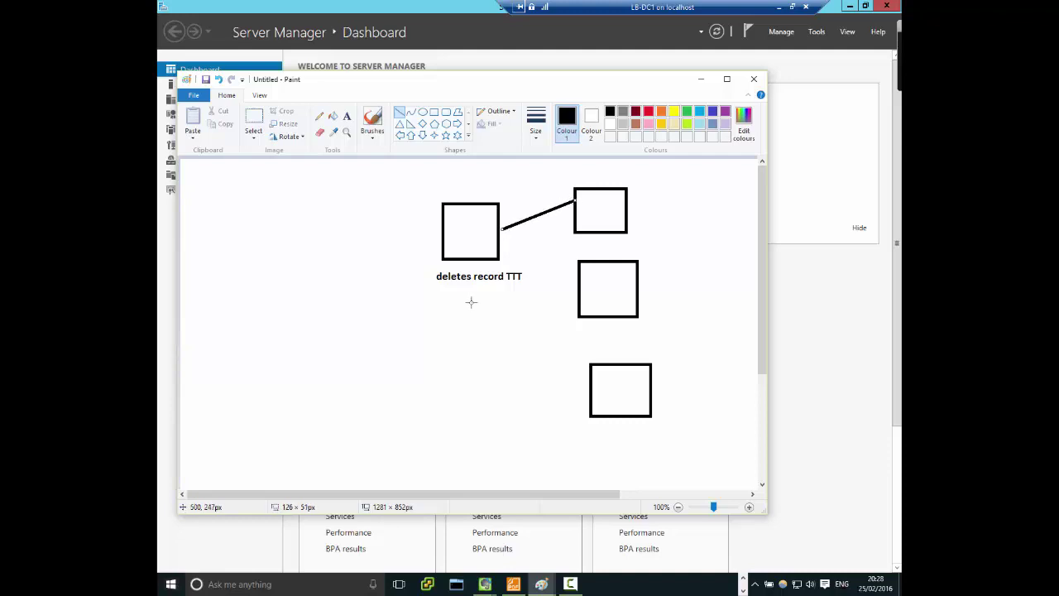
pyautogui.moveTo(502, 247); pyautogui.dragTo(579, 286)
pyautogui.moveTo(498, 259); pyautogui.dragTo(590, 370)
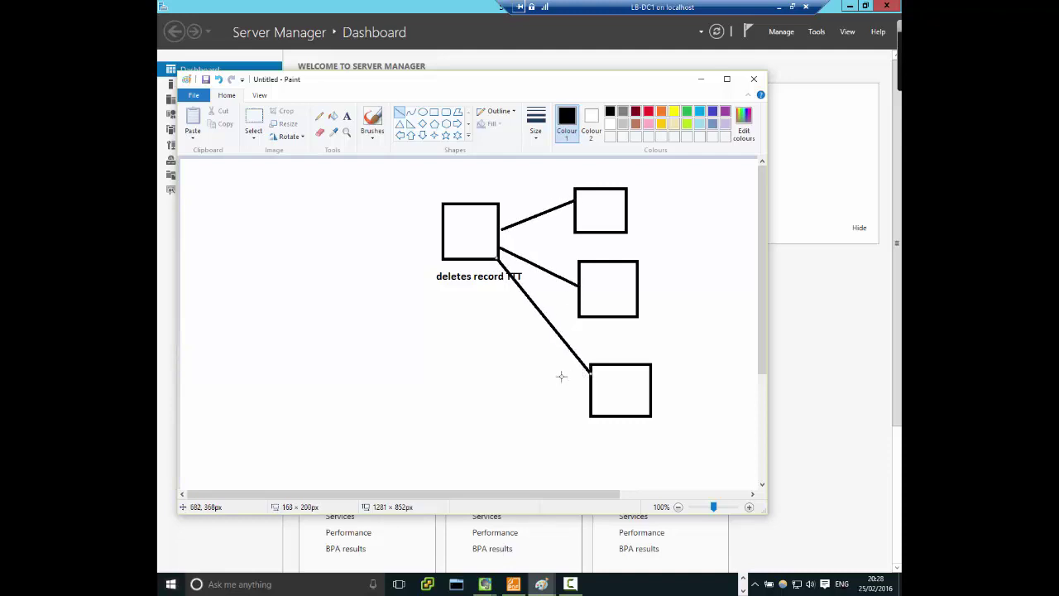
pyautogui.click(566, 384)
# - Add the label 'TTT 1.1.1' below the bottom box
pyautogui.click(347, 116)
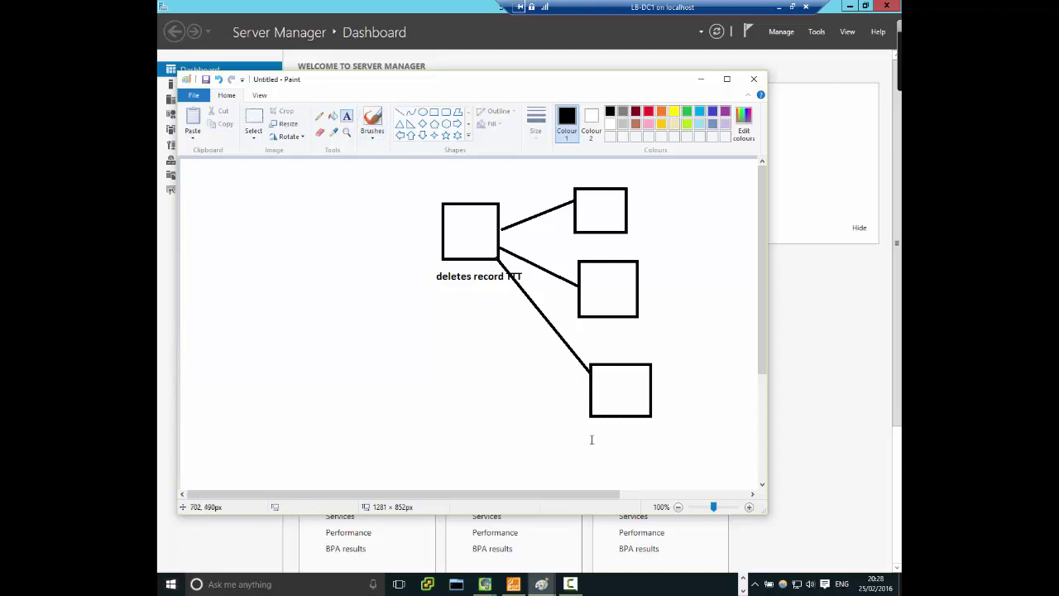
pyautogui.click(587, 428)
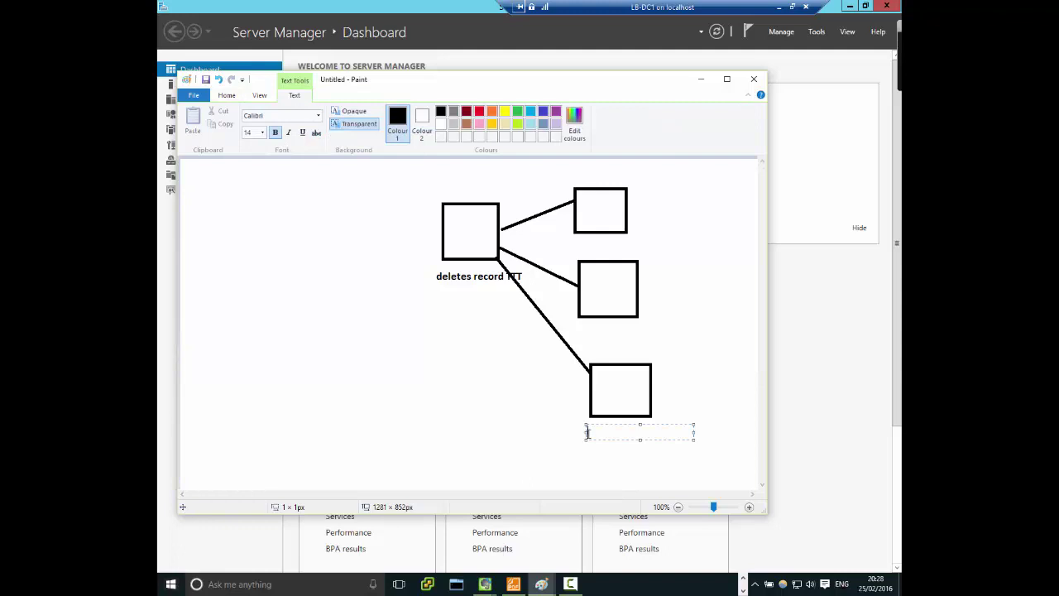
pyautogui.write('TTT 1.1.1')
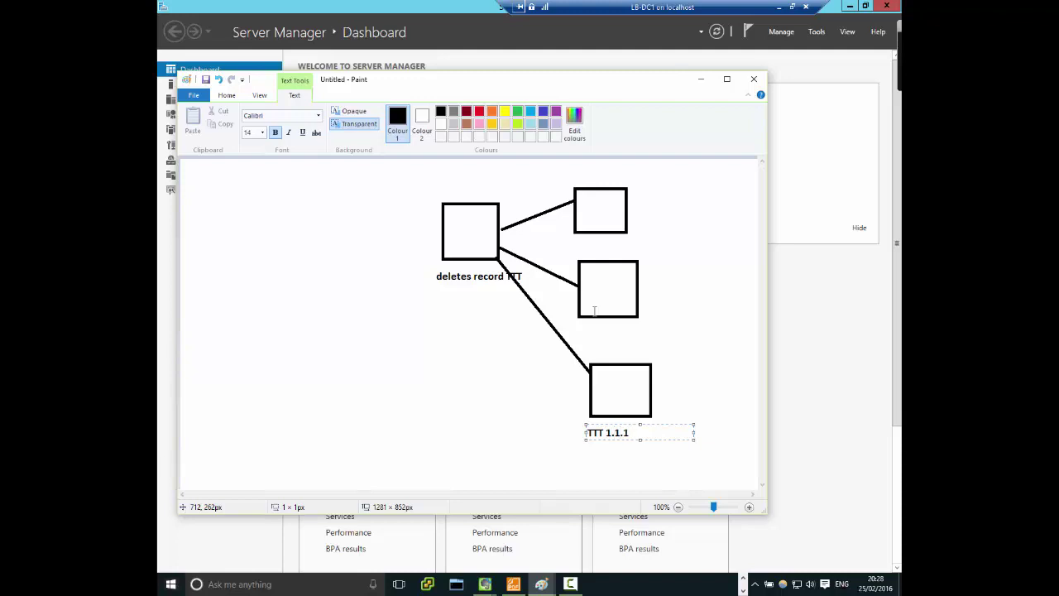
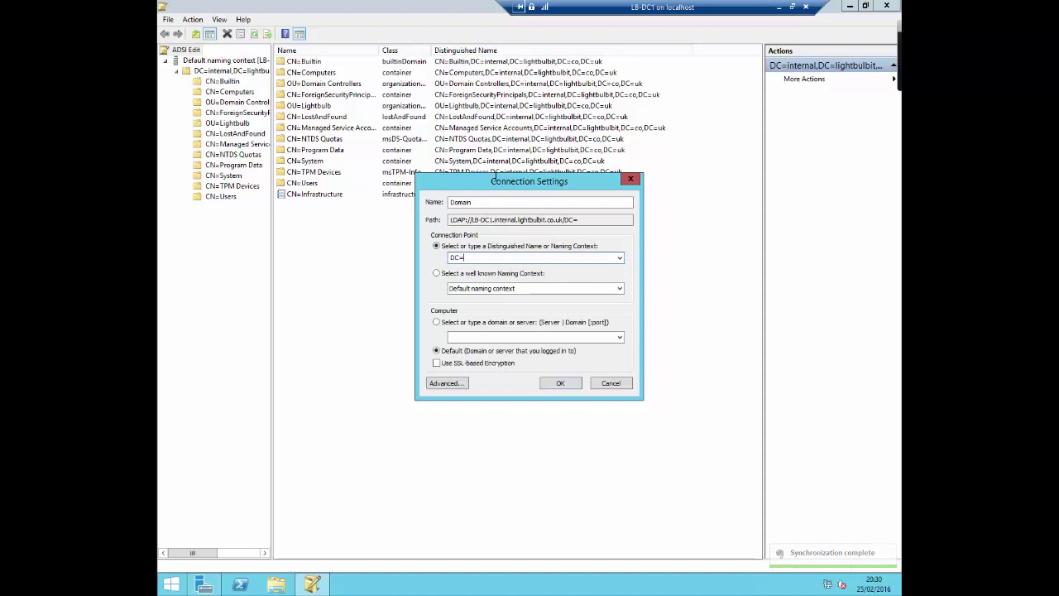
# - Try connecting to DC=DomainDNSZones,DC=lightbulbit,DC=co,DC=uk and dismiss the referral error
pyautogui.write('DNSZones')
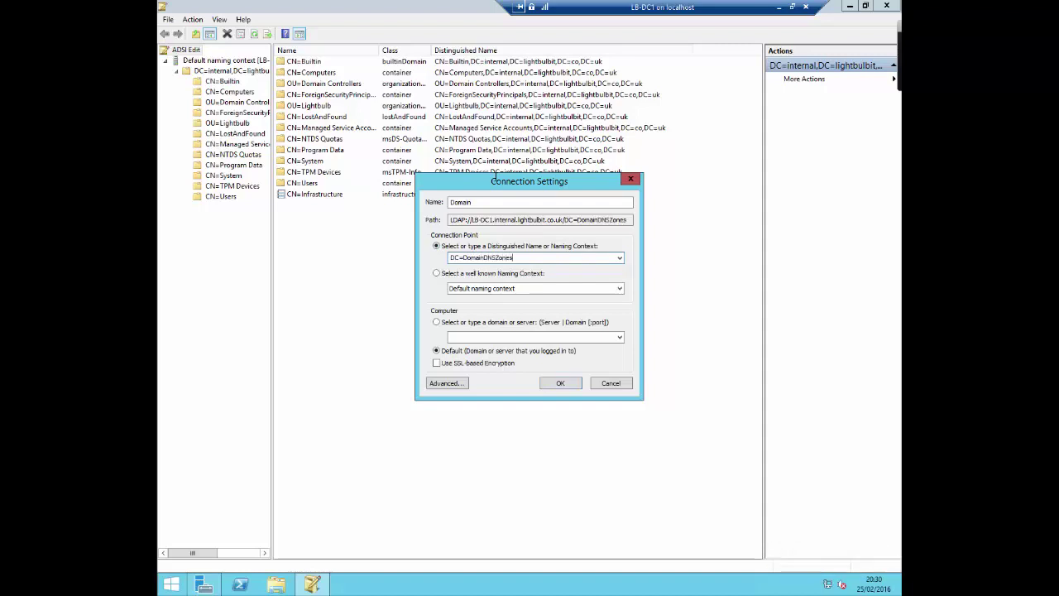
pyautogui.write(',DC=lightbulb')
pyautogui.write('it,')
pyautogui.write('DC=co,DC=uk')
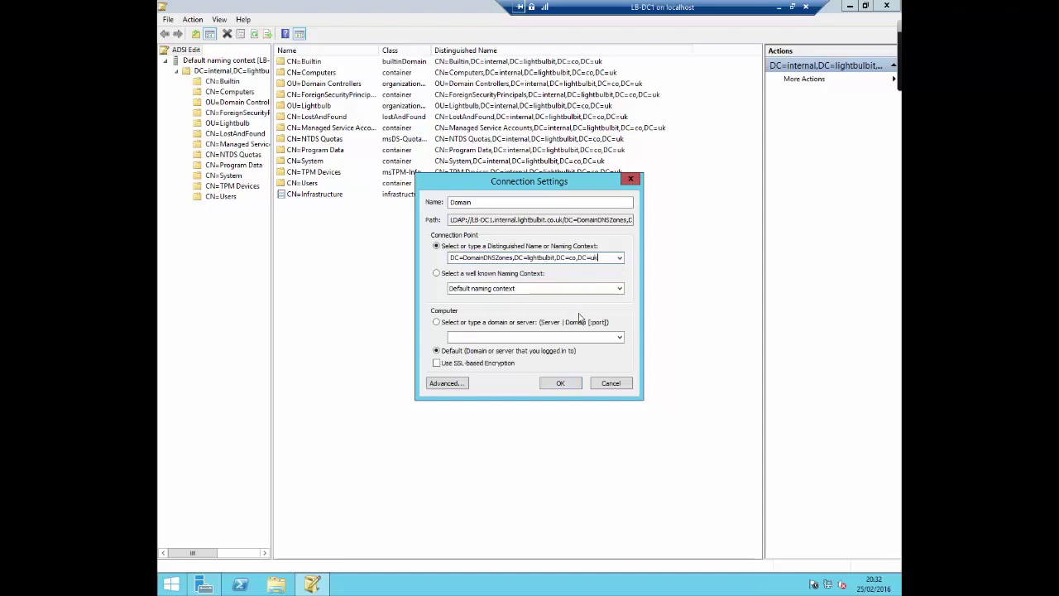
pyautogui.click(567, 384)
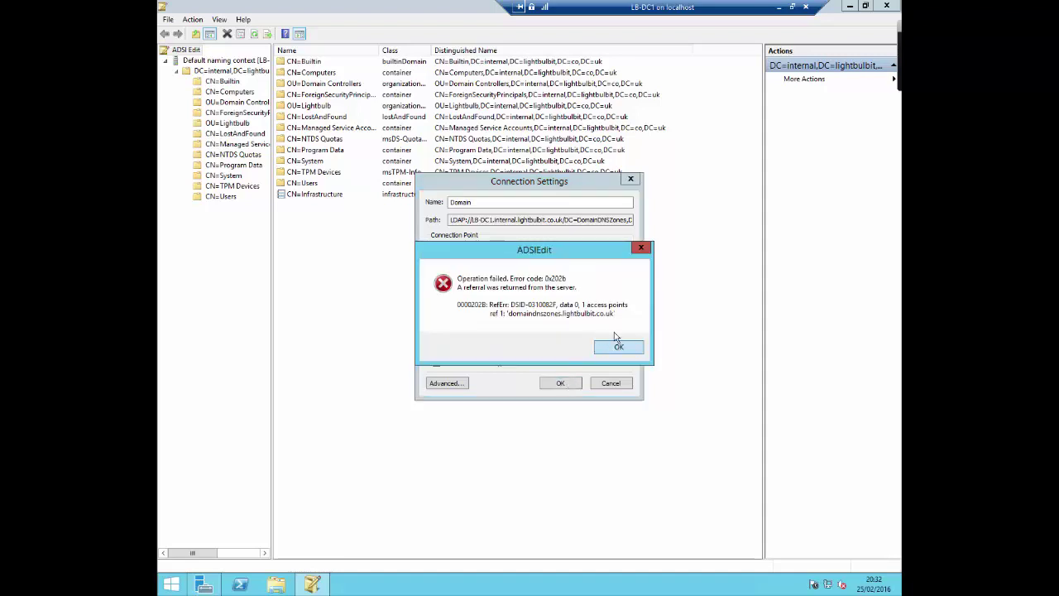
pyautogui.click(620, 348)
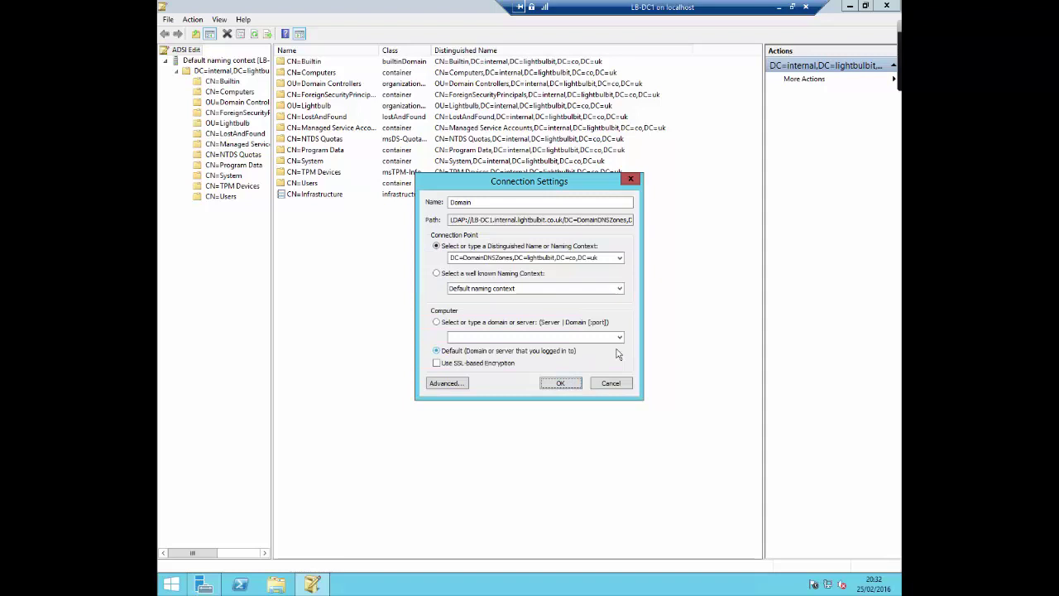
# - Retry with ForestDNSZones, dismiss its referral error, and cancel the new connection
pyautogui.doubleClick(486, 258)
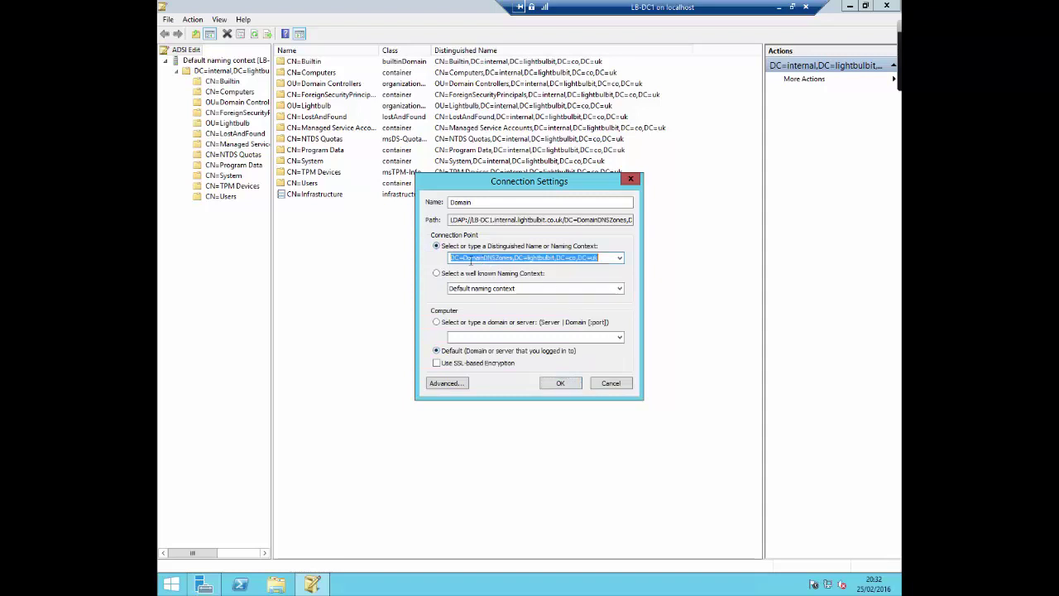
pyautogui.click(467, 258)
pyautogui.moveTo(463, 257); pyautogui.dragTo(485, 258)
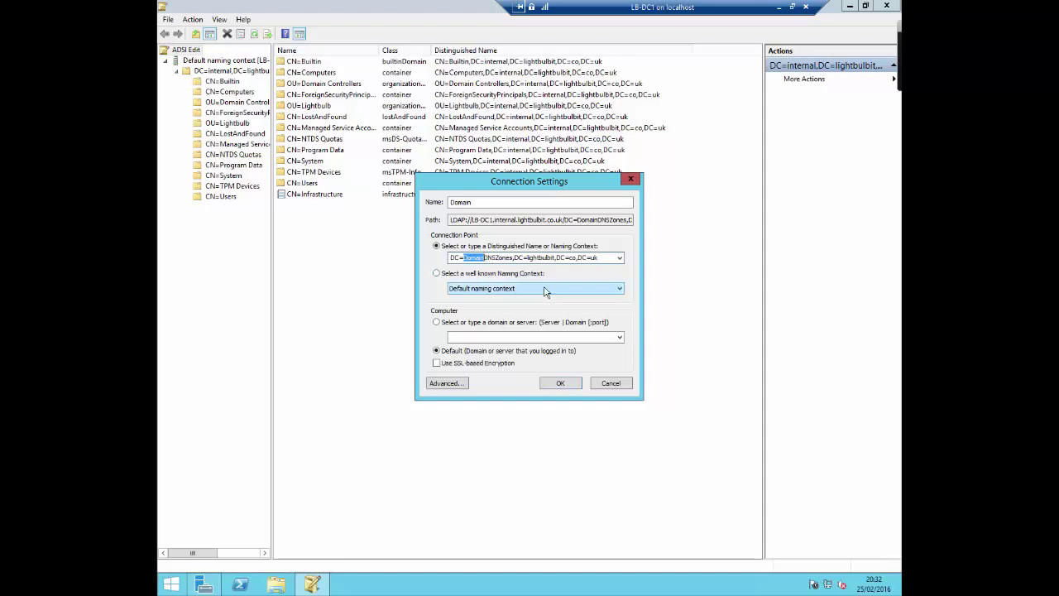
pyautogui.write('Forest')
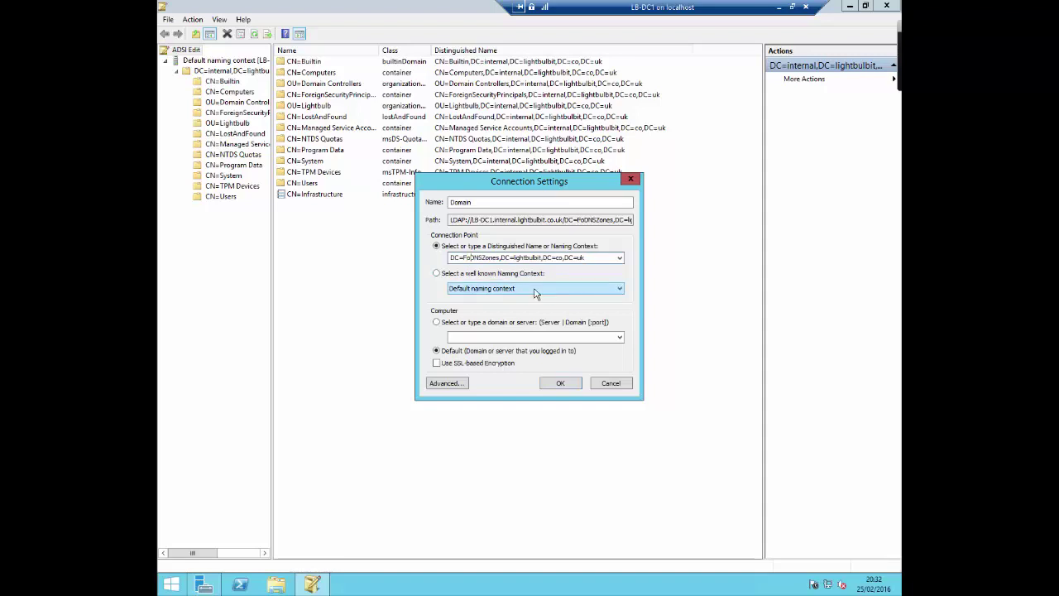
pyautogui.click(576, 385)
pyautogui.click(618, 346)
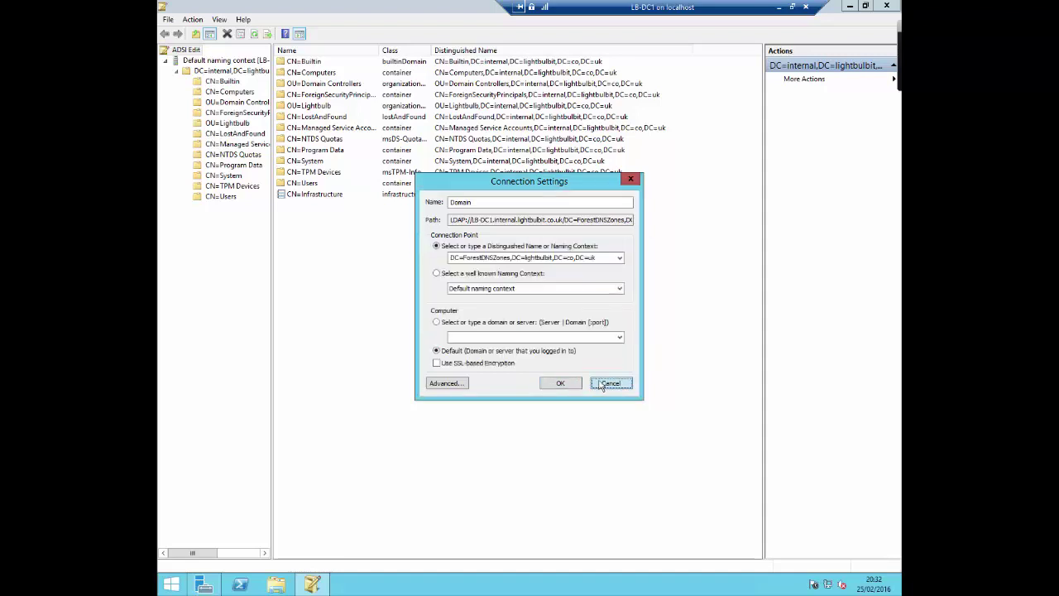
pyautogui.click(611, 383)
pyautogui.moveTo(273, 138); pyautogui.dragTo(319, 137)
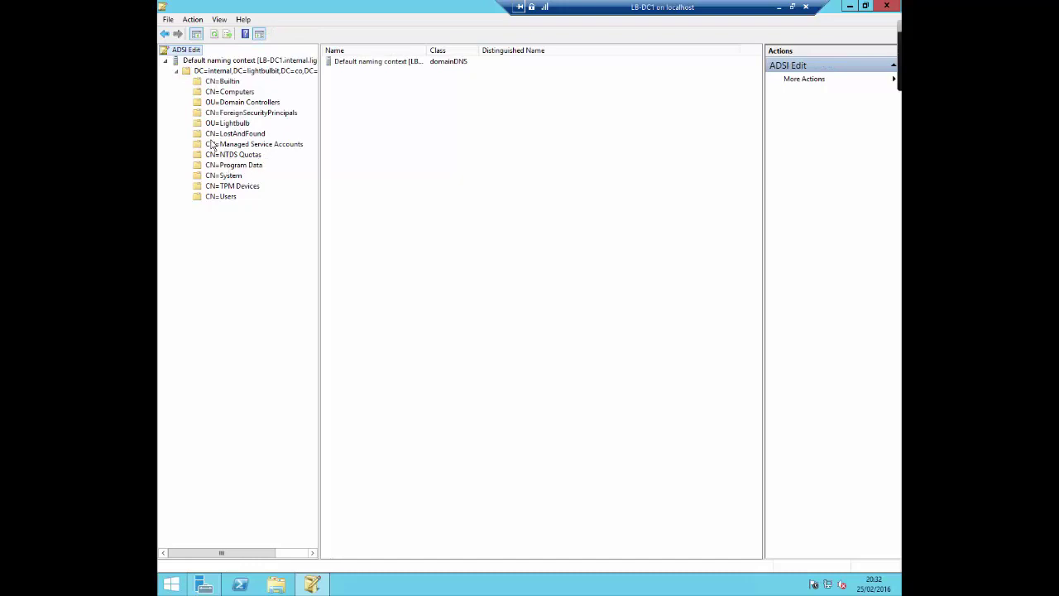
# - Expand CN=System > CN=MicrosoftDNS to list the a–m root-servers.net nodes under DC=RootDNSServers
pyautogui.click(215, 175)
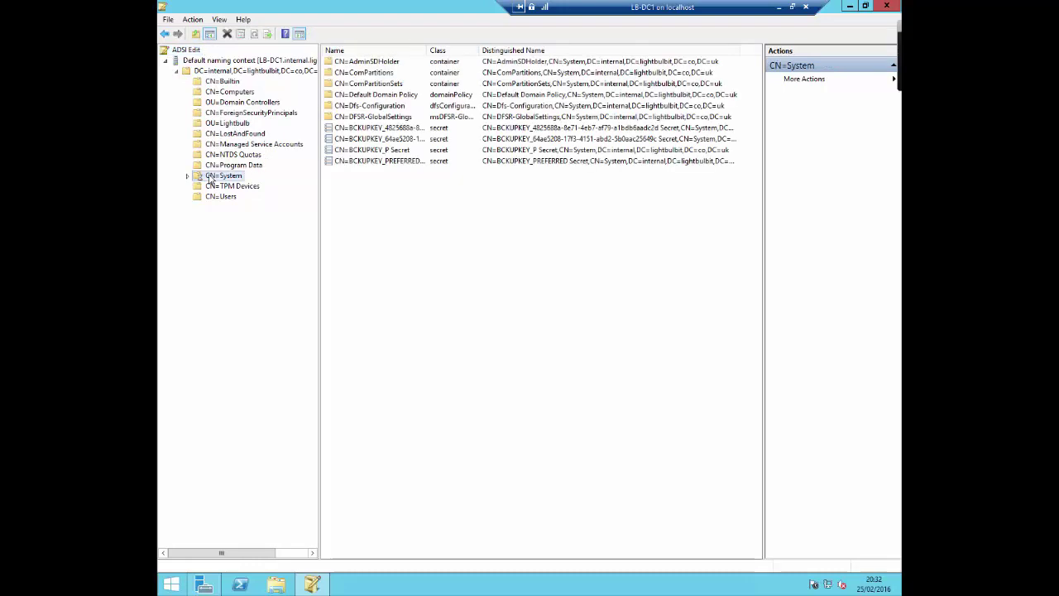
pyautogui.click(191, 177)
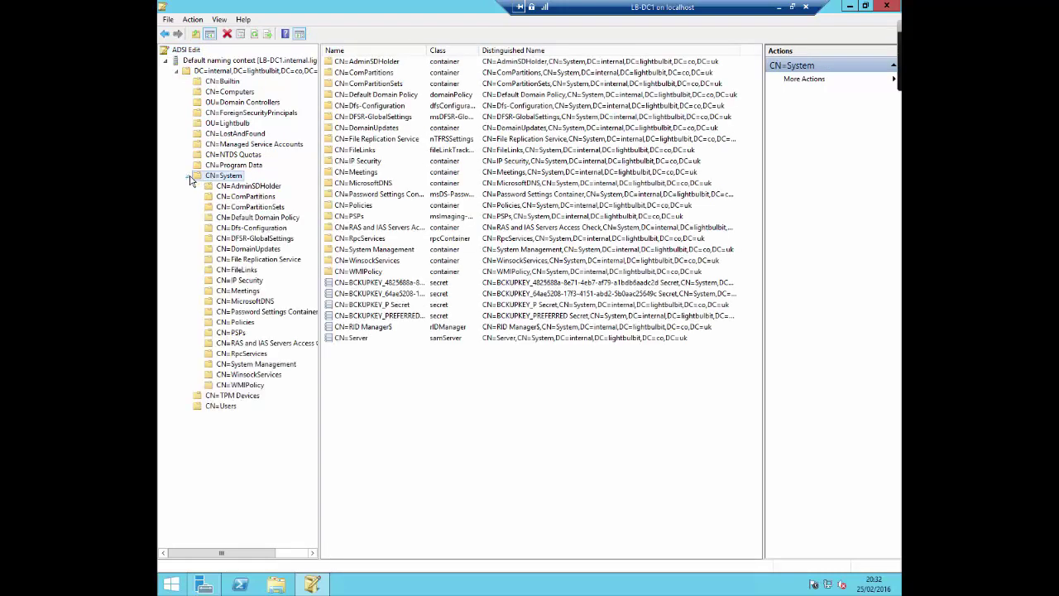
pyautogui.doubleClick(227, 303)
pyautogui.click(230, 312)
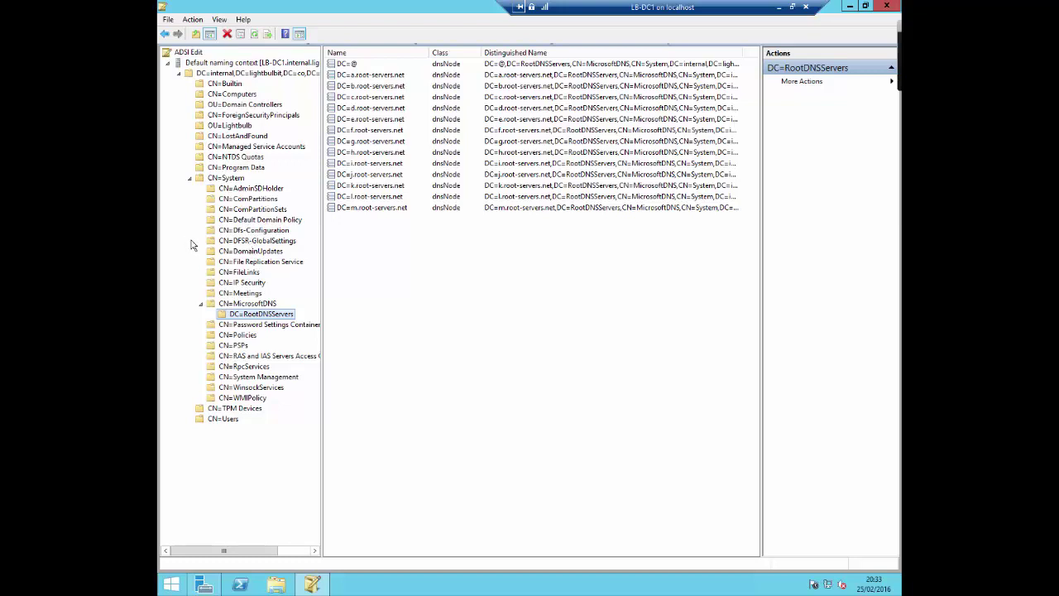
pyautogui.rightClick(314, 586)
pyautogui.rightClick(289, 528)
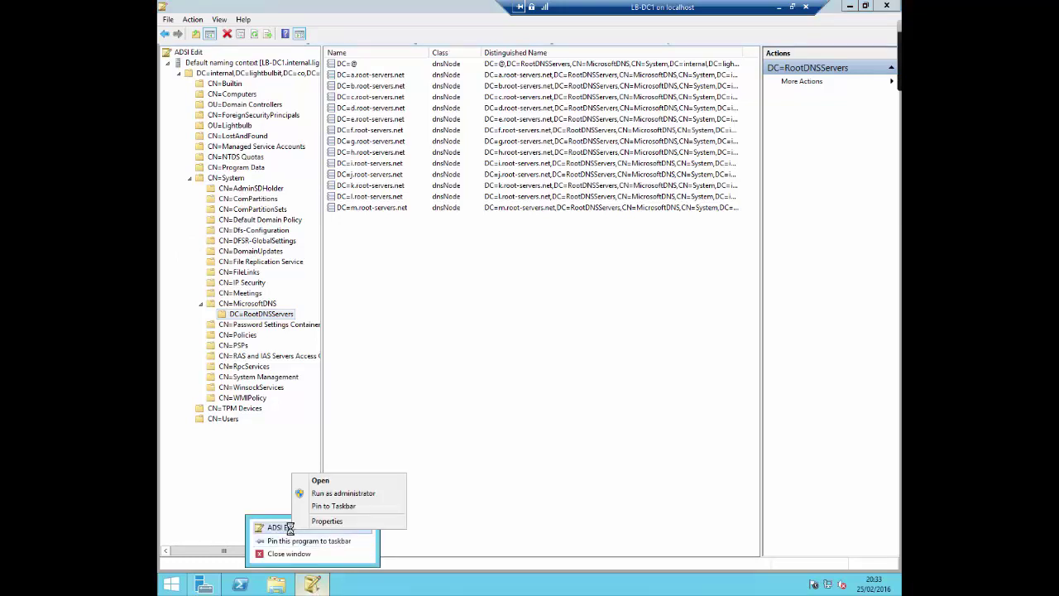
# - Launch a second ADSI Edit as administrator and open new Connection Settings
pyautogui.click(328, 493)
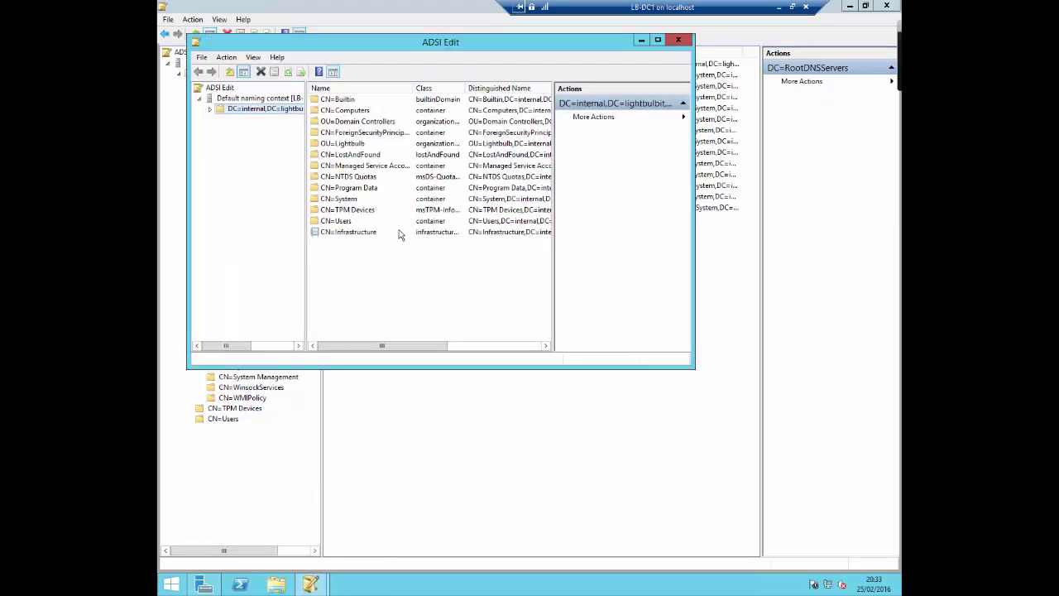
pyautogui.rightClick(234, 91)
pyautogui.click(258, 99)
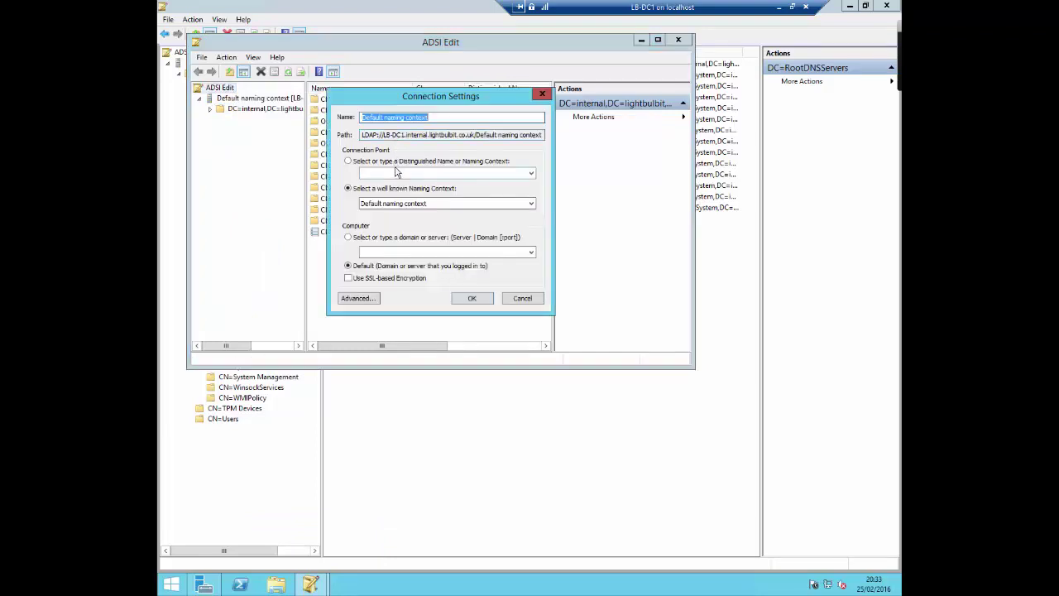
pyautogui.click(438, 117)
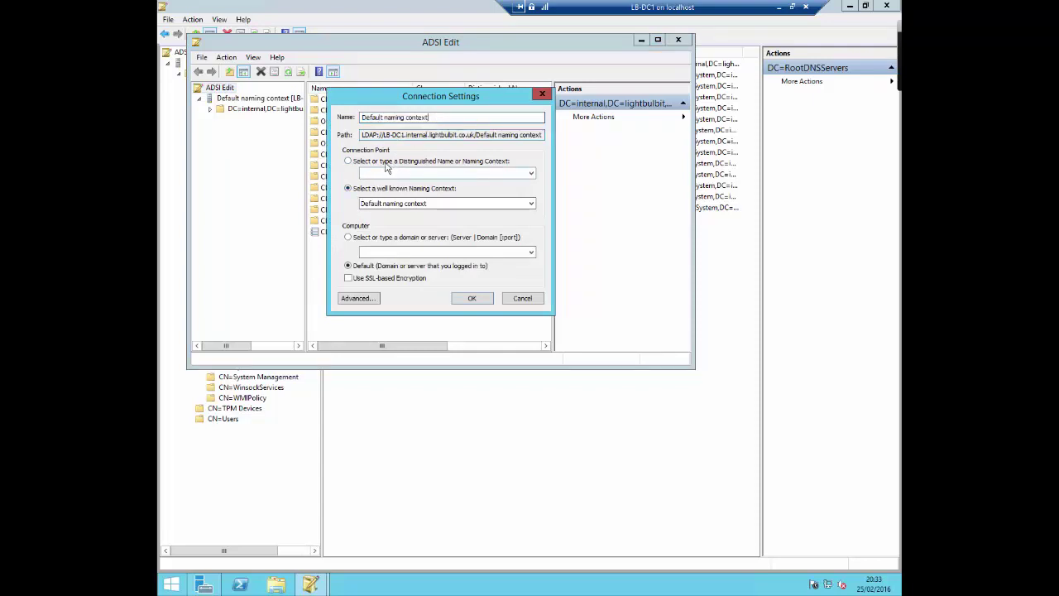
pyautogui.click(414, 205)
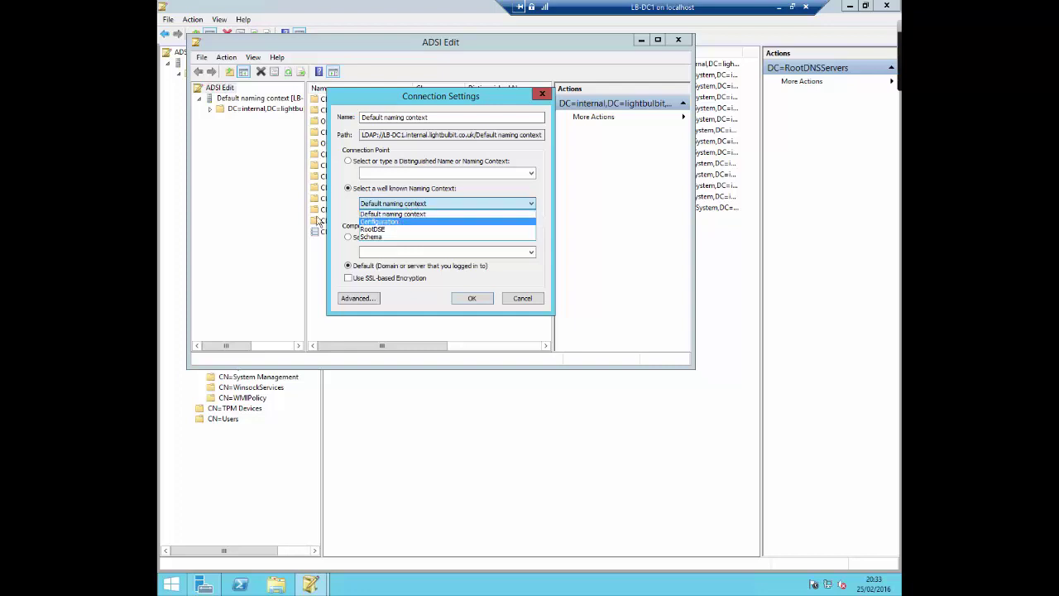
pyautogui.click(344, 204)
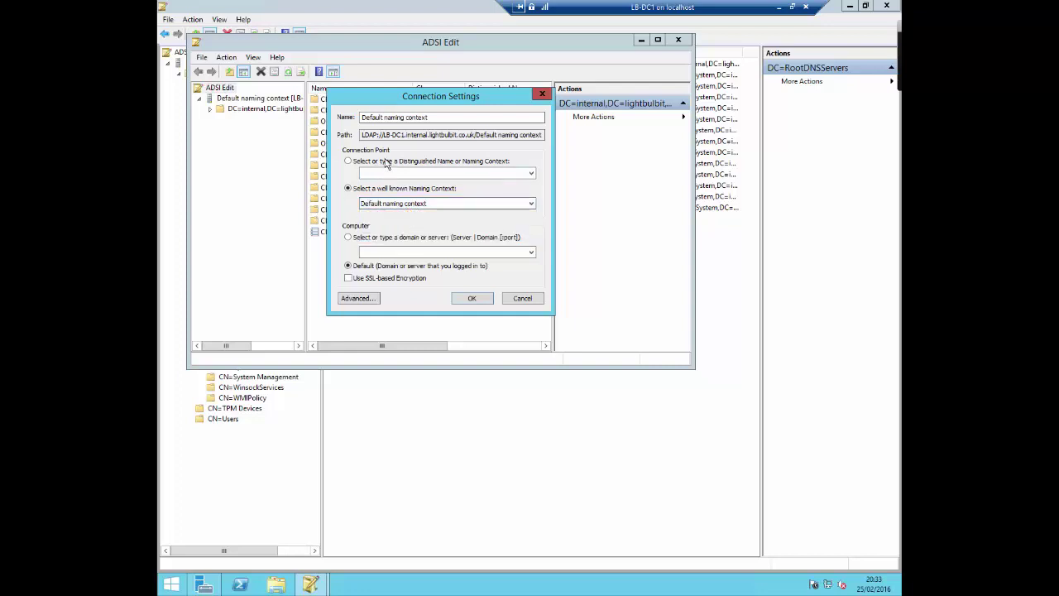
# - Enter the DomainDNSZones distinguished name, fix the 'Domin' typo, and retry, still getting a referral error
pyautogui.click(383, 173)
pyautogui.write('DC=')
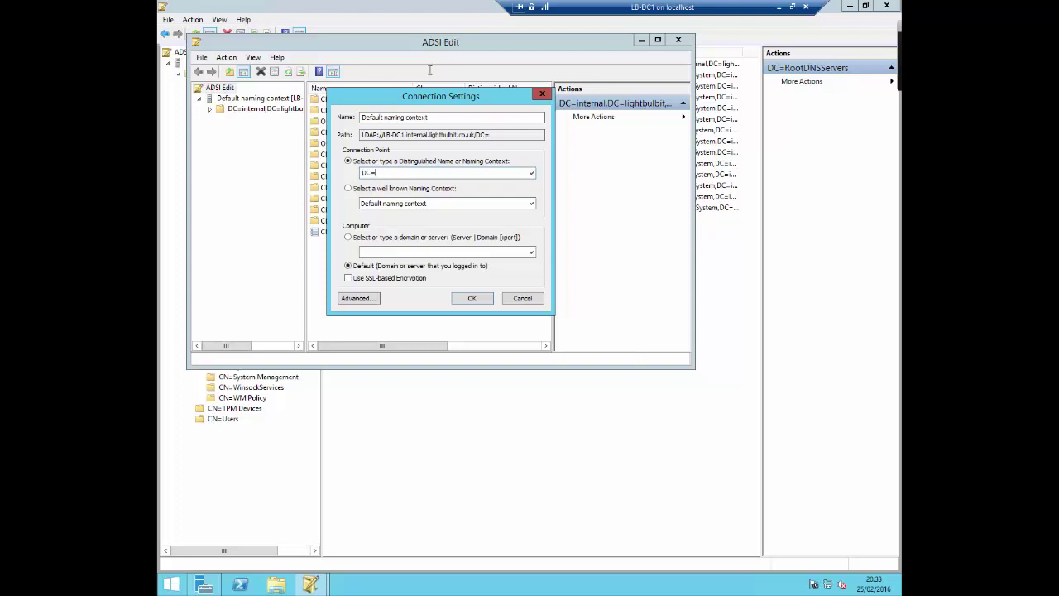
pyautogui.write('DominDNSZones,DC=lightbulbit,DC=co,DC=uk')
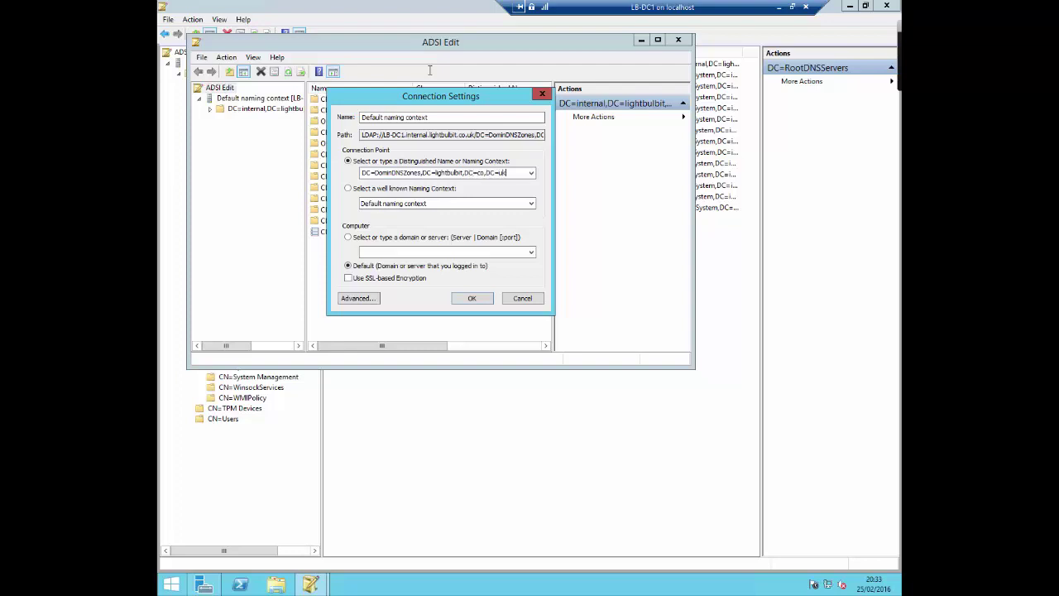
pyautogui.click(476, 298)
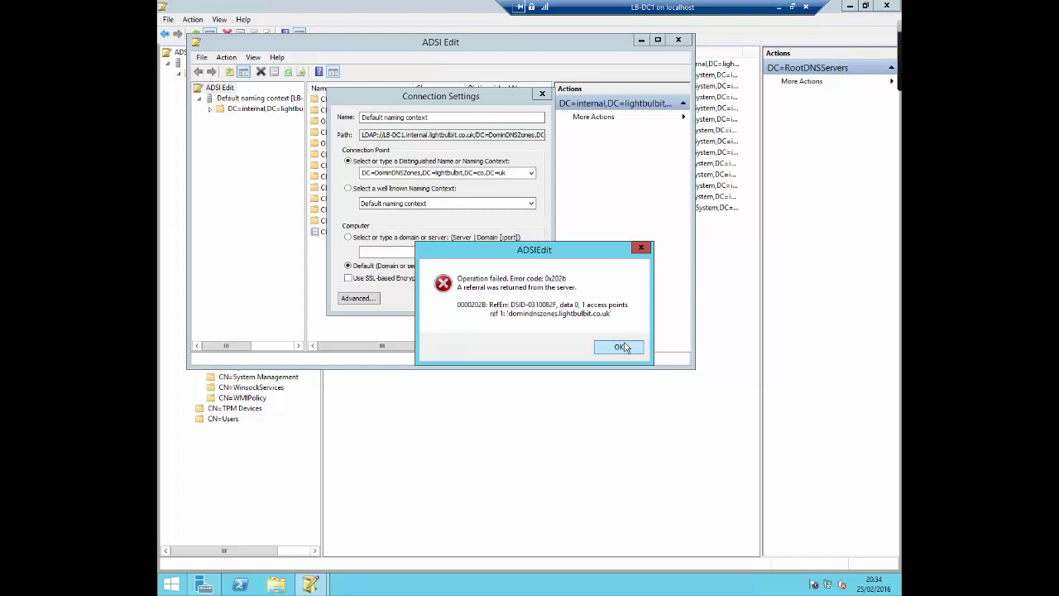
pyautogui.click(623, 347)
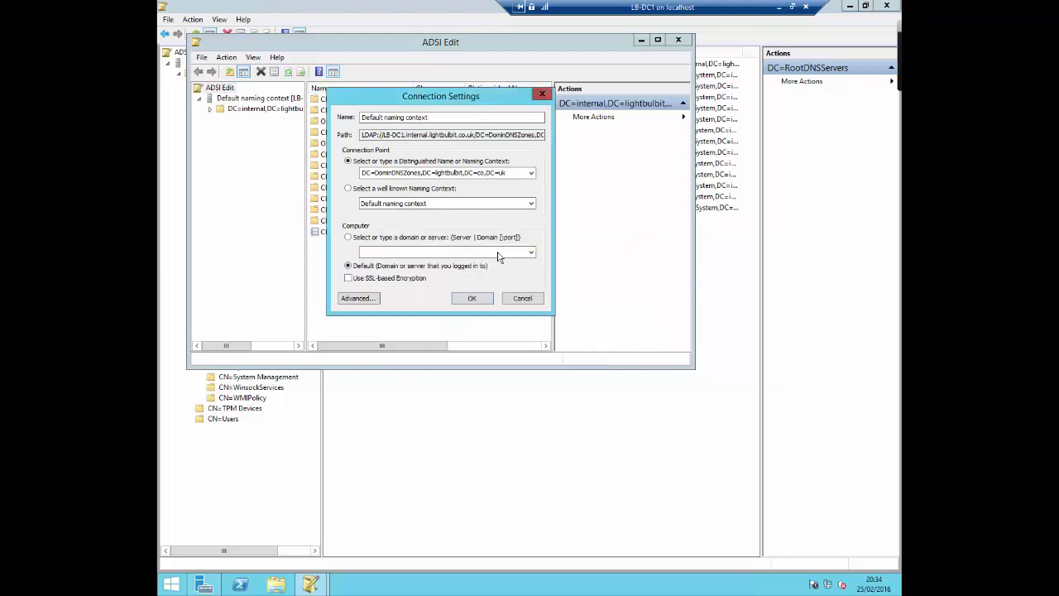
pyautogui.doubleClick(399, 175)
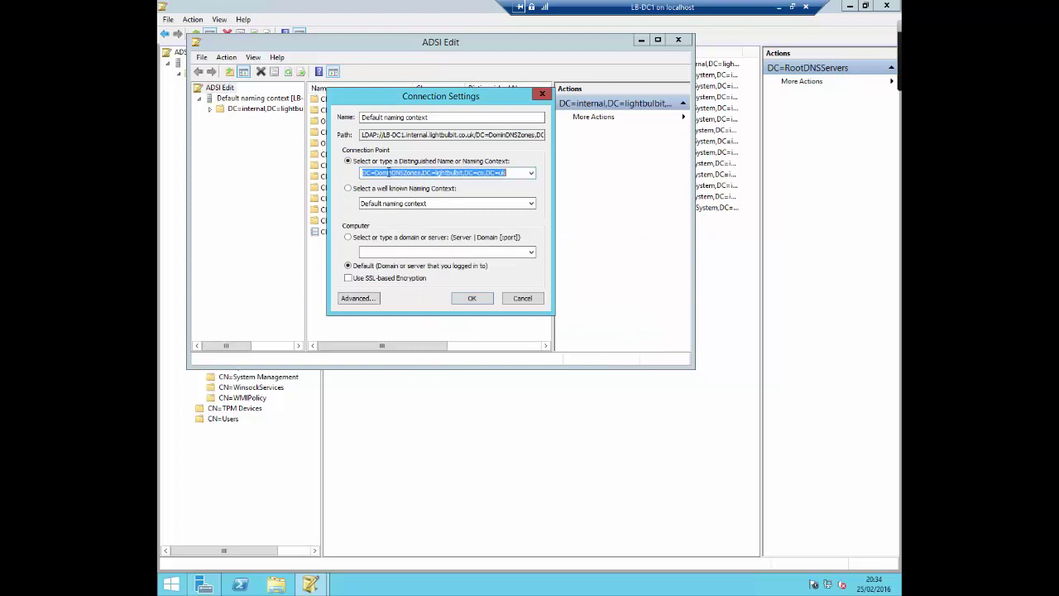
pyautogui.click(389, 173)
pyautogui.write('a')
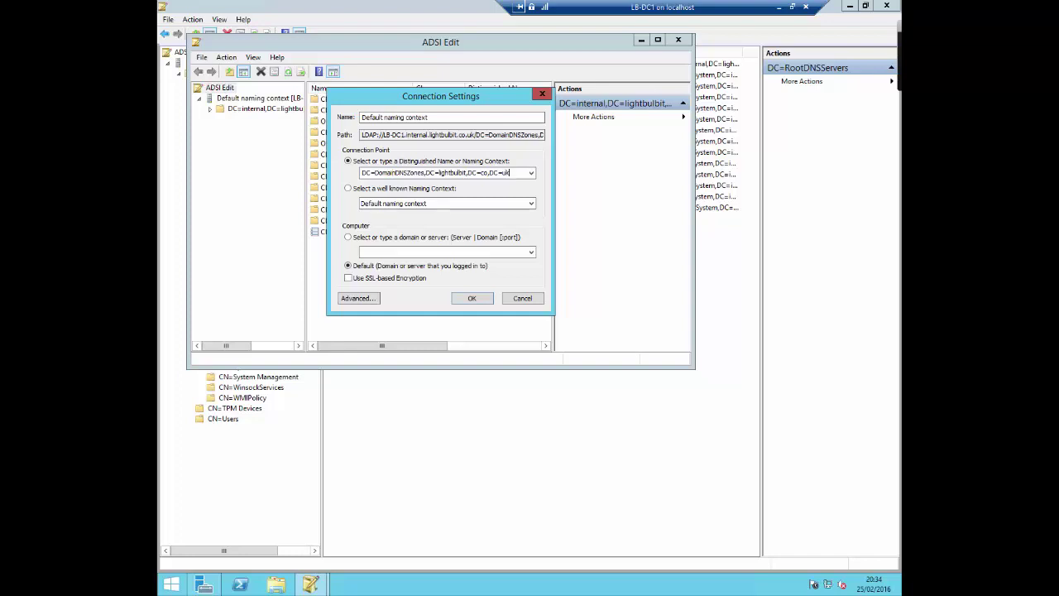
pyautogui.click(482, 301)
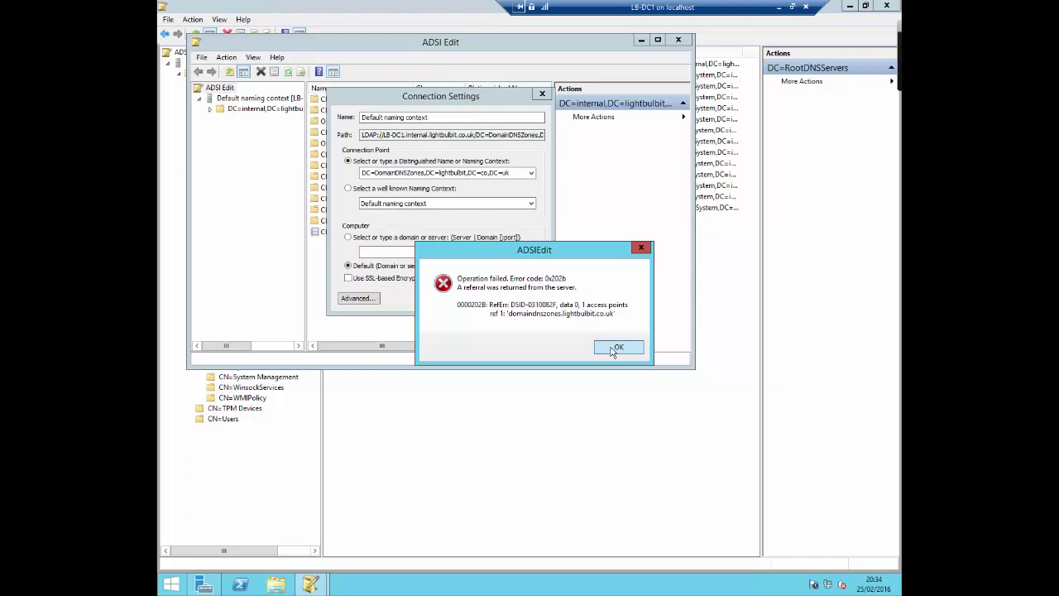
pyautogui.click(617, 347)
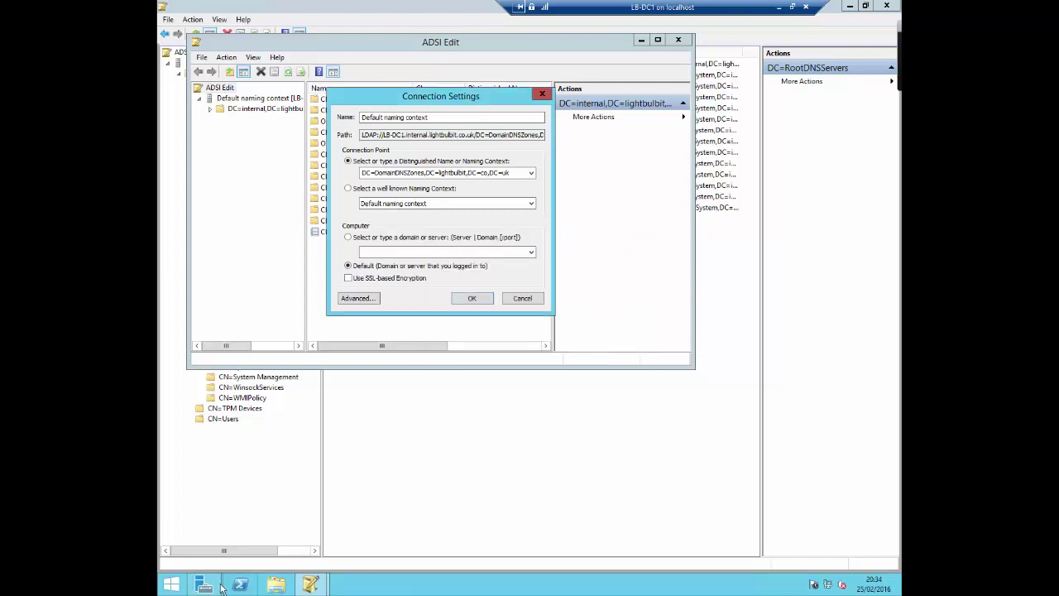
pyautogui.click(217, 585)
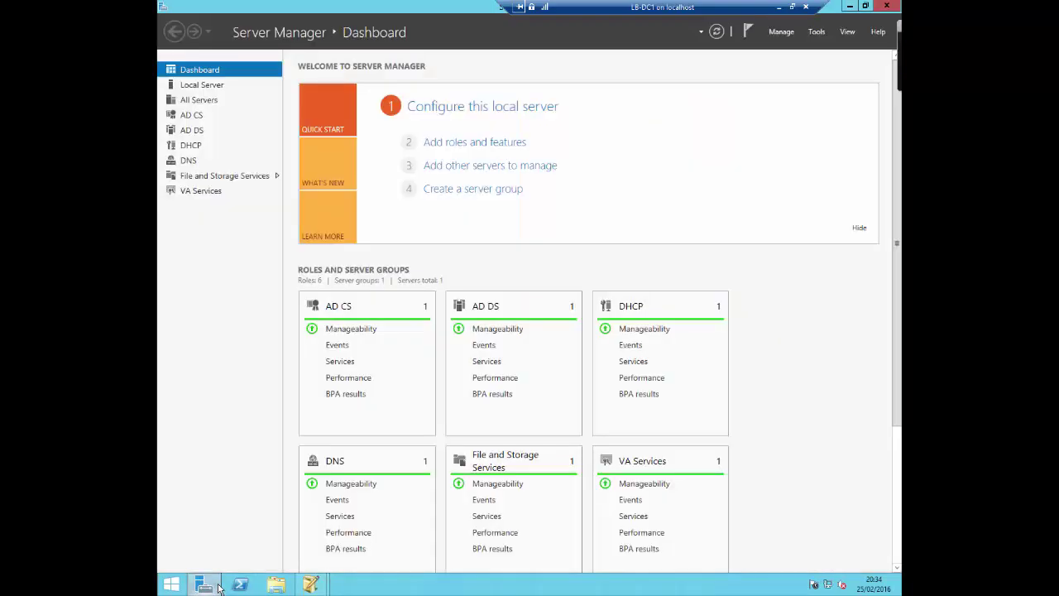
# - Check on the Local Server page that the domain is internal.lightbulbit.co.uk
pyautogui.click(202, 85)
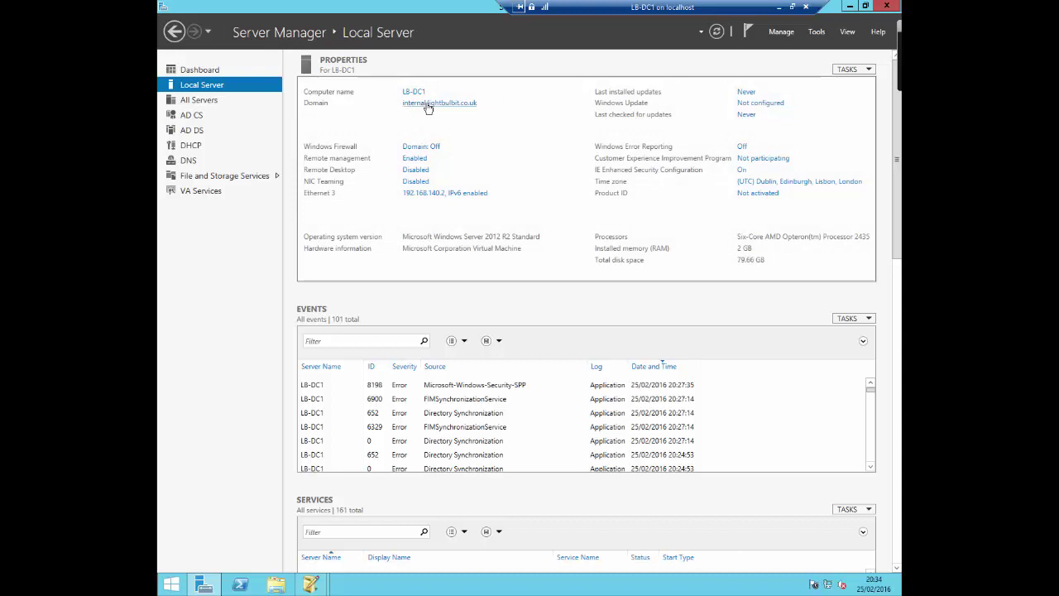
pyautogui.click(851, 7)
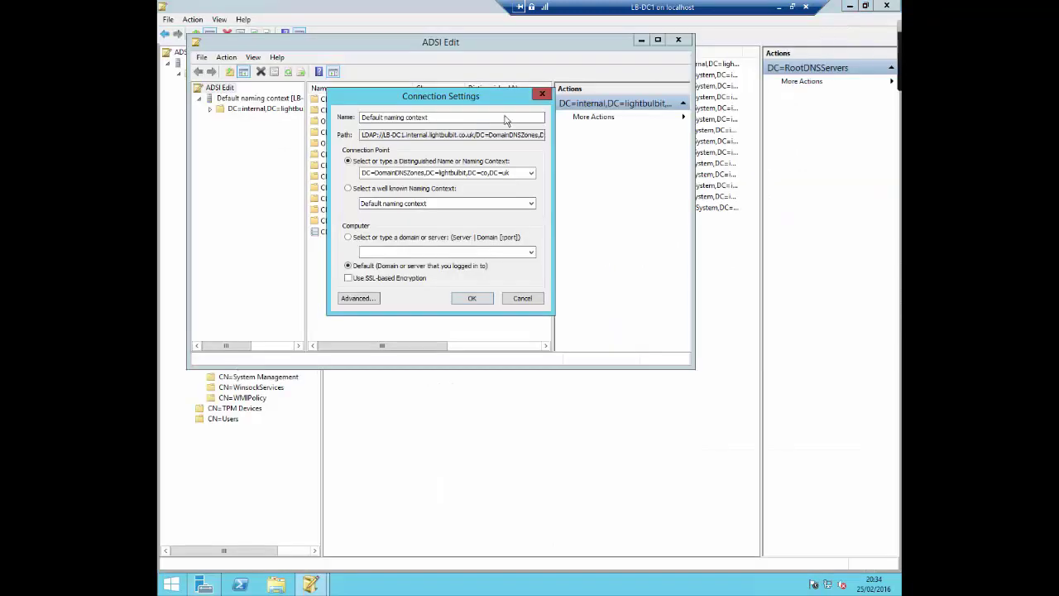
# - Insert DC=internal, after DC=DomainDNSZones in the distinguished name and connect
pyautogui.click(428, 174)
pyautogui.click(418, 174)
pyautogui.write('DC=internal,')
pyautogui.click(483, 299)
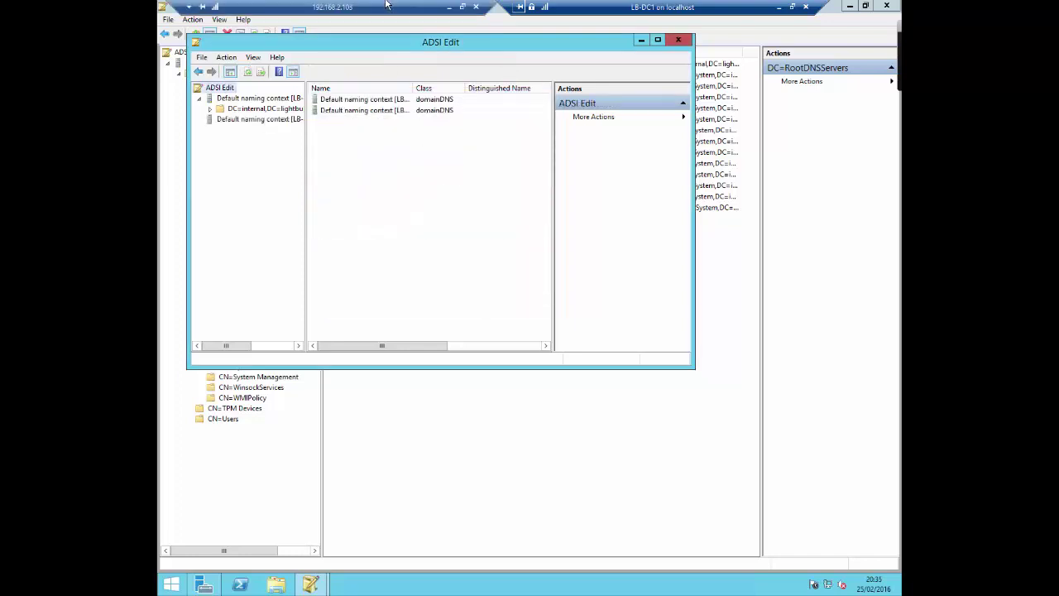
# - Expand DomainDNSZones > CN=MicrosoftDNS and list internal.lightbulbit.co.uk's dnsNode records
pyautogui.doubleClick(211, 120)
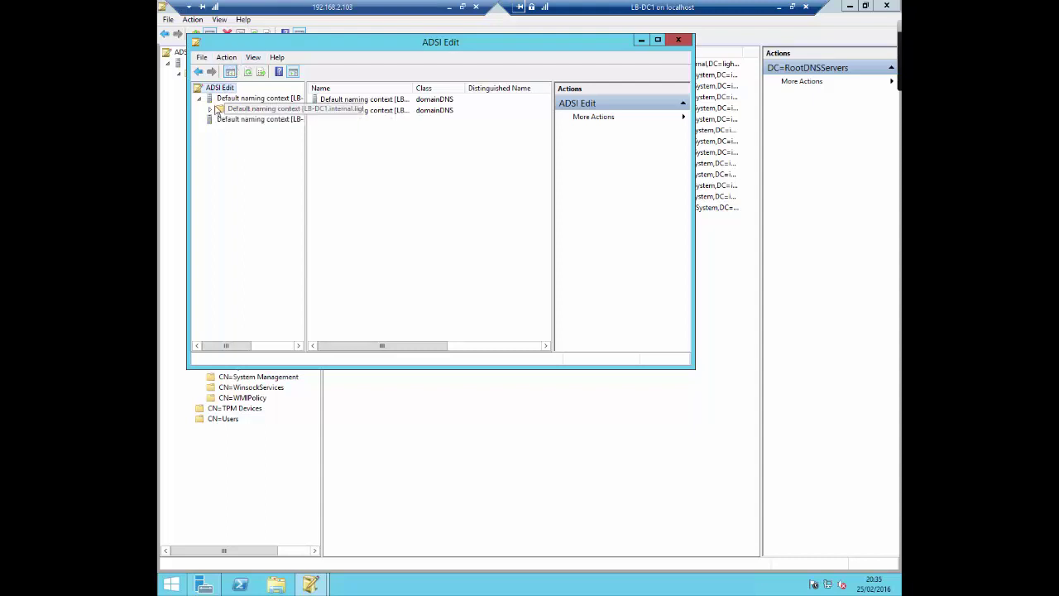
pyautogui.doubleClick(225, 131)
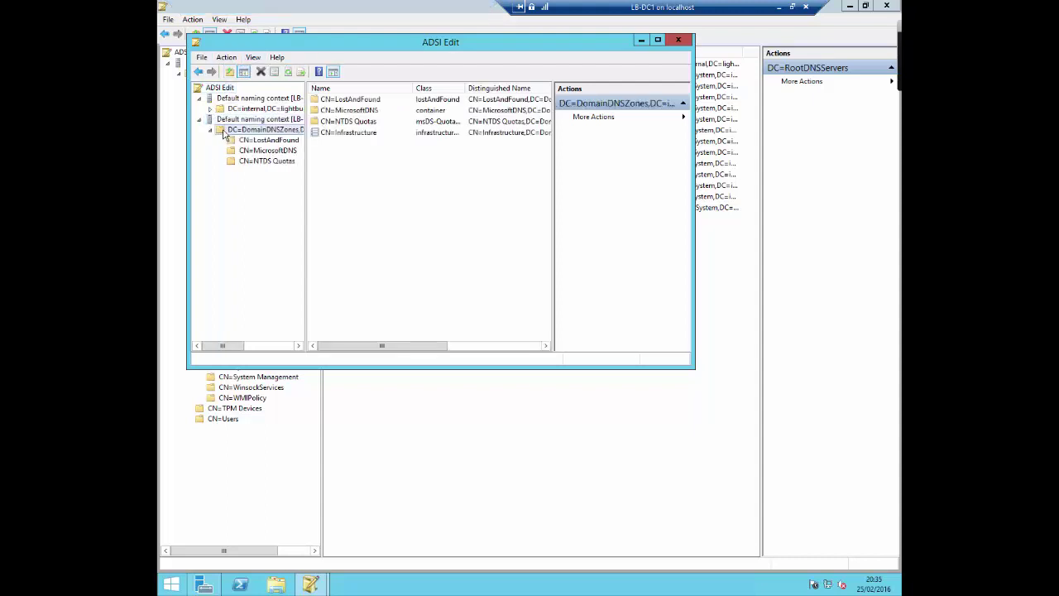
pyautogui.click(258, 152)
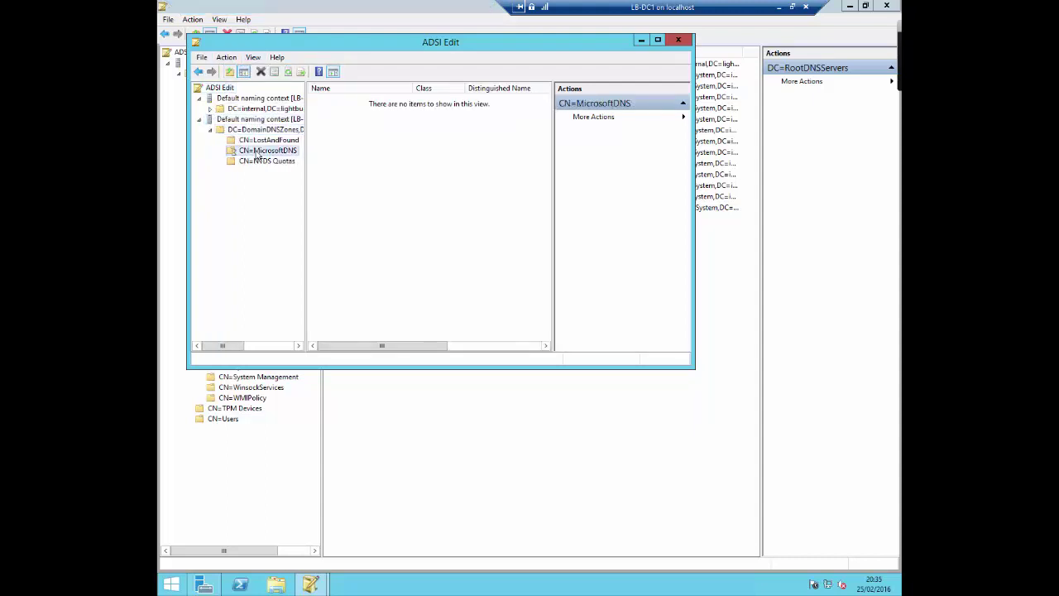
pyautogui.doubleClick(335, 43)
pyautogui.moveTo(274, 146); pyautogui.dragTo(341, 143)
pyautogui.click(188, 112)
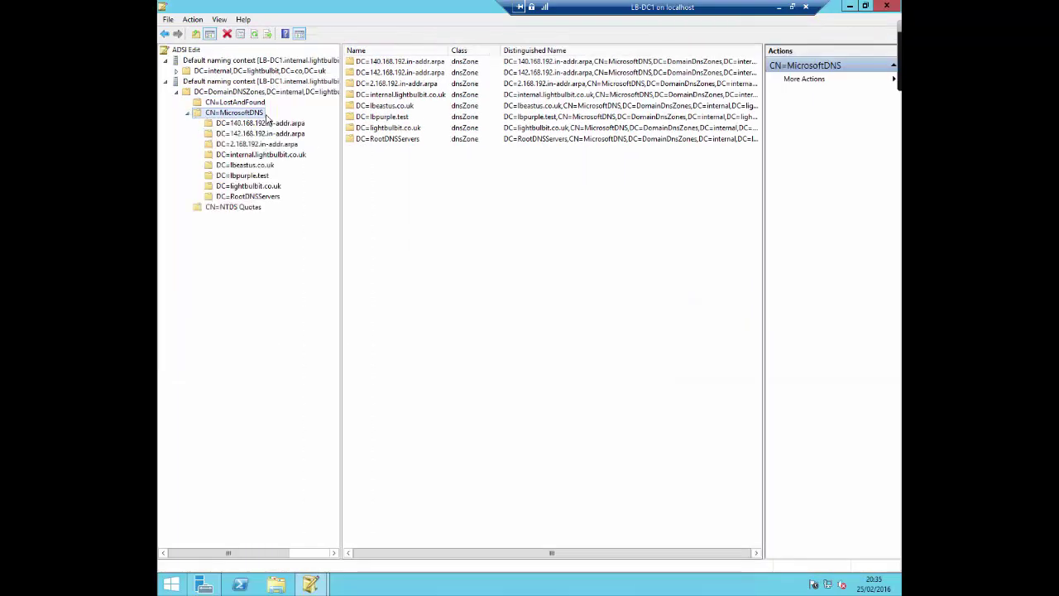
pyautogui.click(273, 187)
pyautogui.click(270, 156)
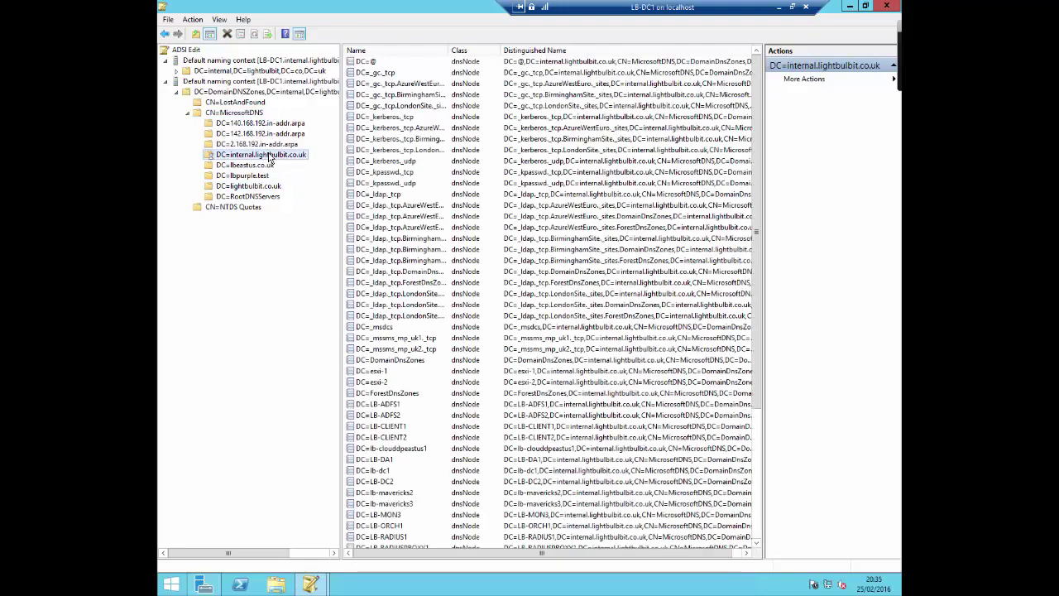
pyautogui.click(418, 340)
pyautogui.scroll(-6, 422, 335)
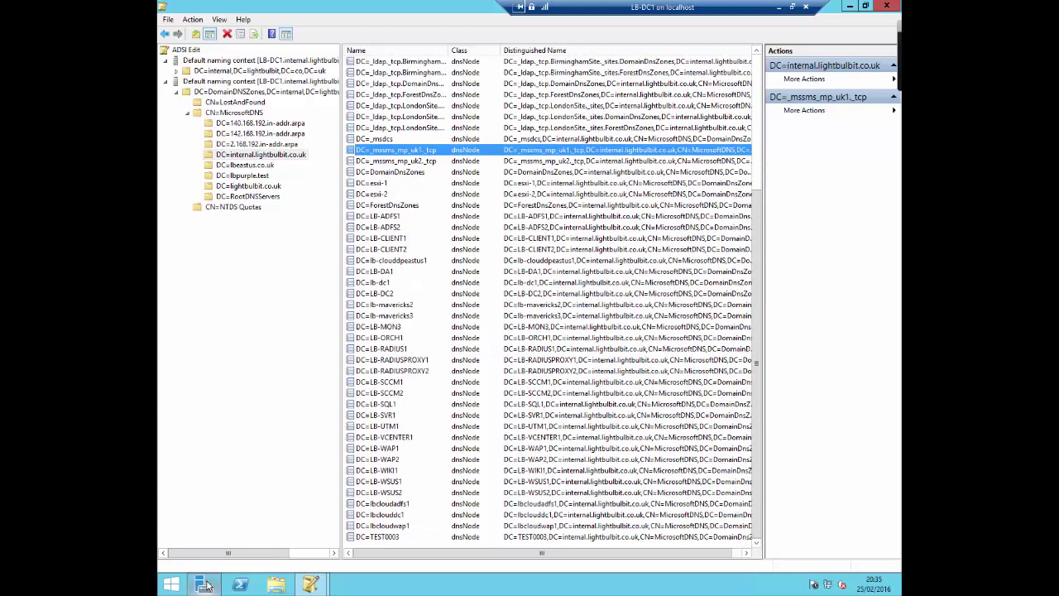
# - Open the internal.lightbulbit.co.uk zone's Security properties and its advanced security settings
pyautogui.rightClick(249, 156)
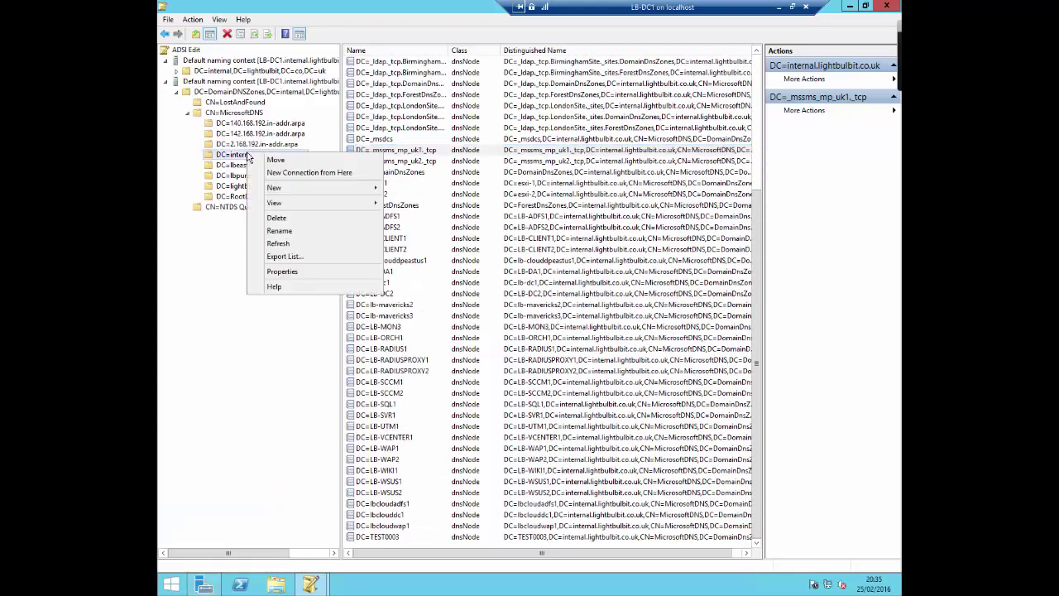
pyautogui.click(296, 271)
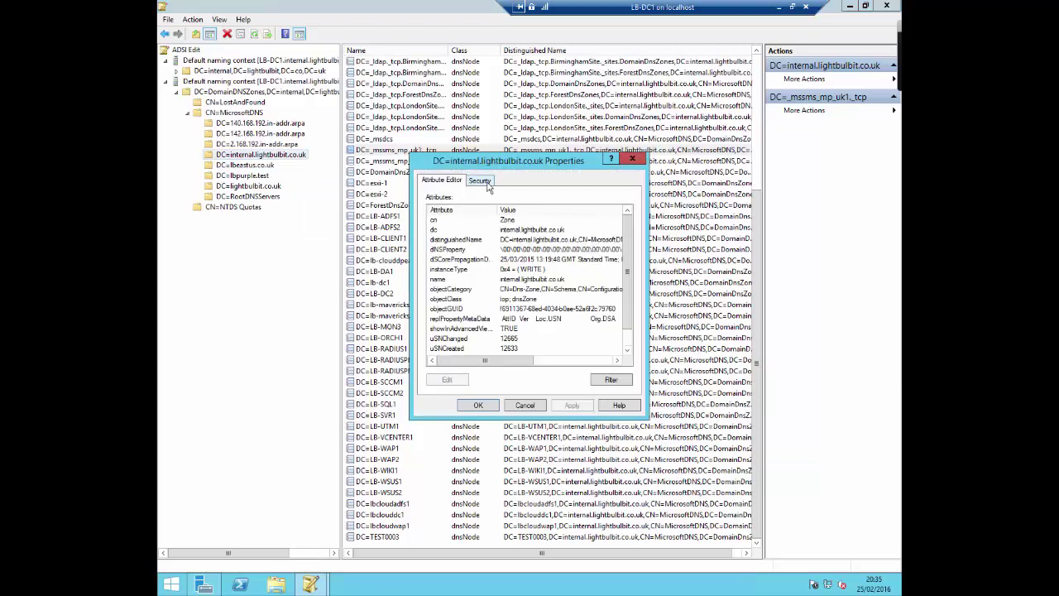
pyautogui.click(487, 184)
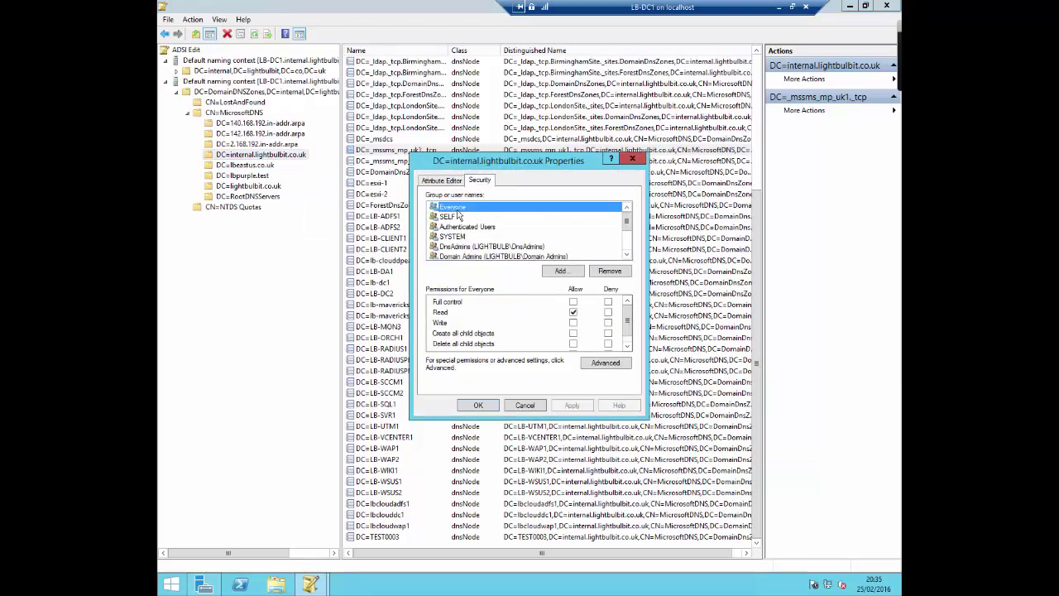
pyautogui.click(599, 364)
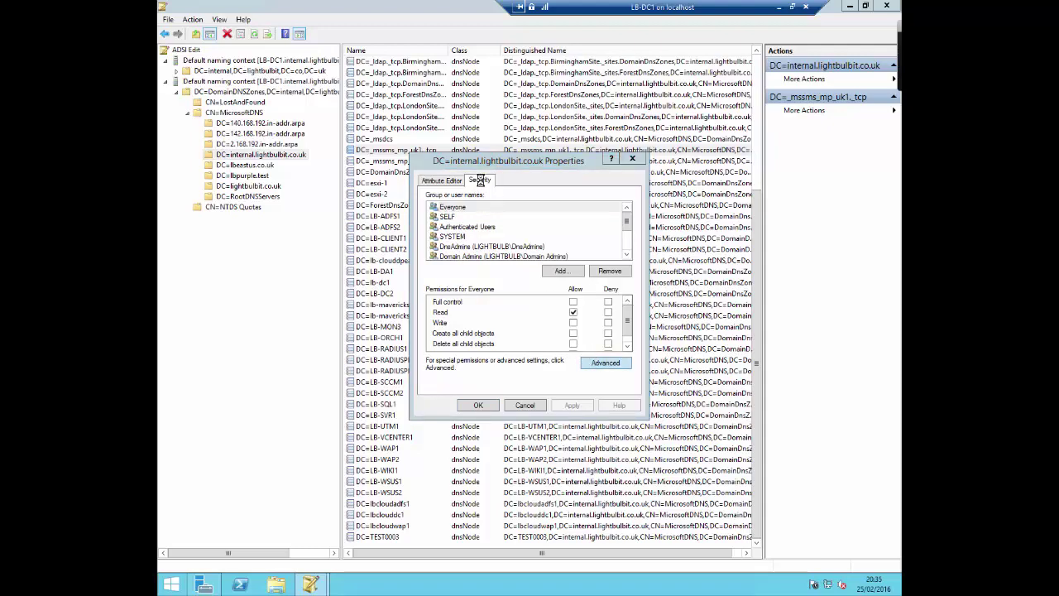
# - Add an auditing entry on the zone with Everyone as the principal
pyautogui.click(405, 198)
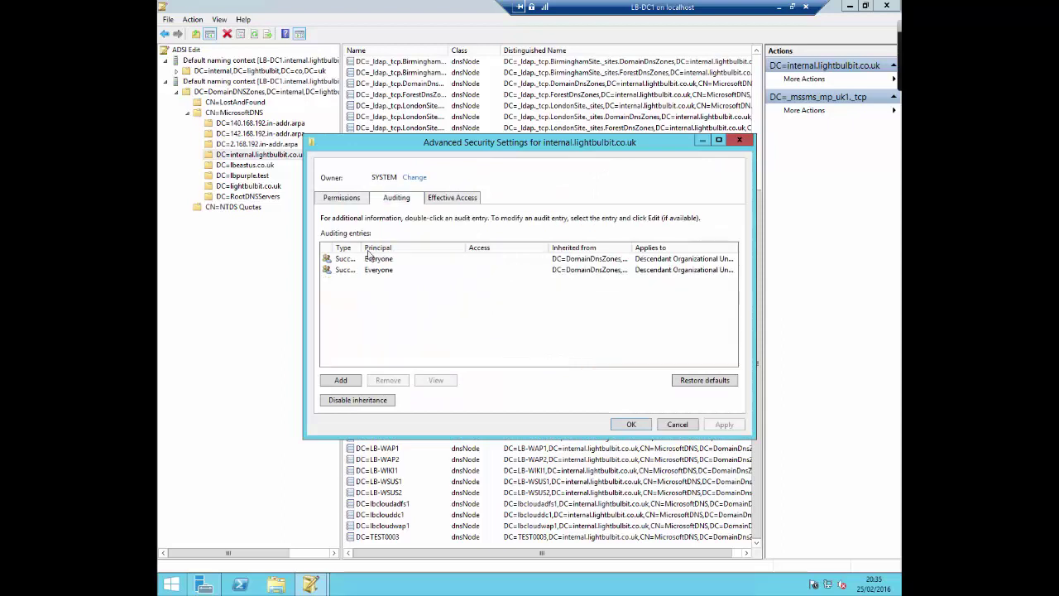
pyautogui.click(340, 380)
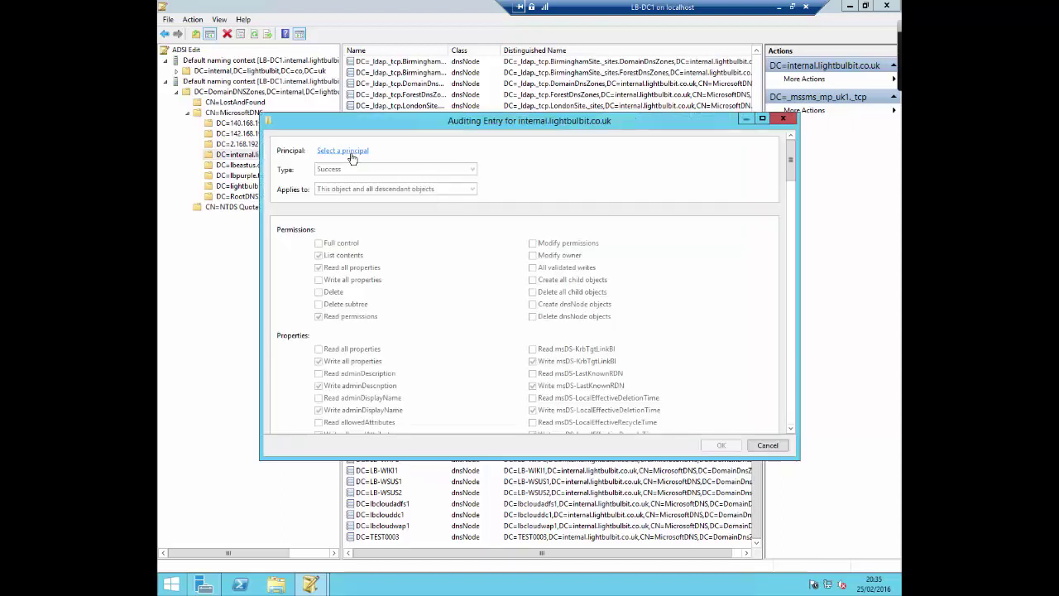
pyautogui.click(342, 150)
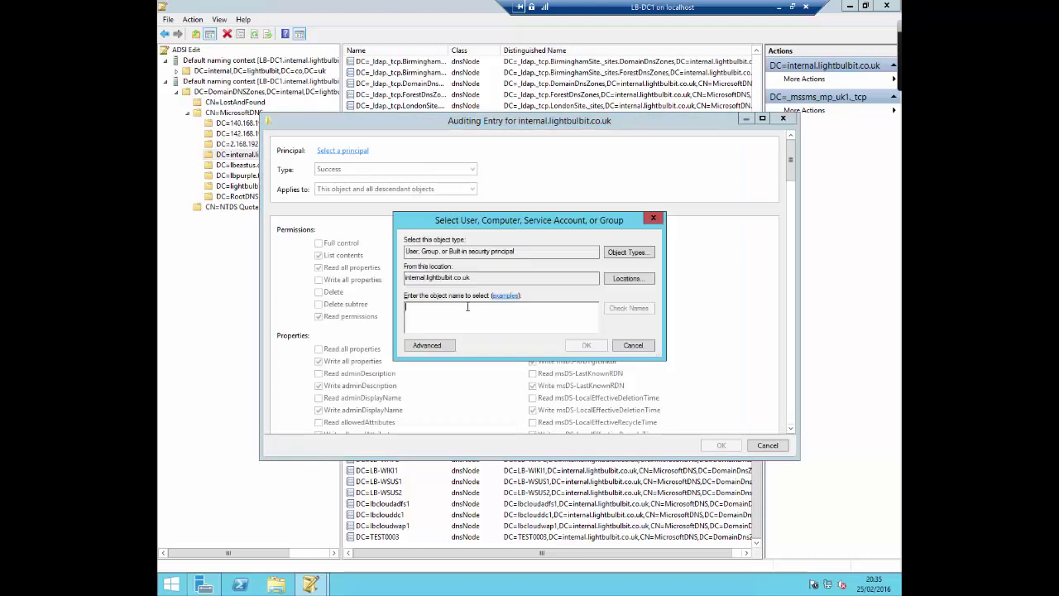
pyautogui.write('every')
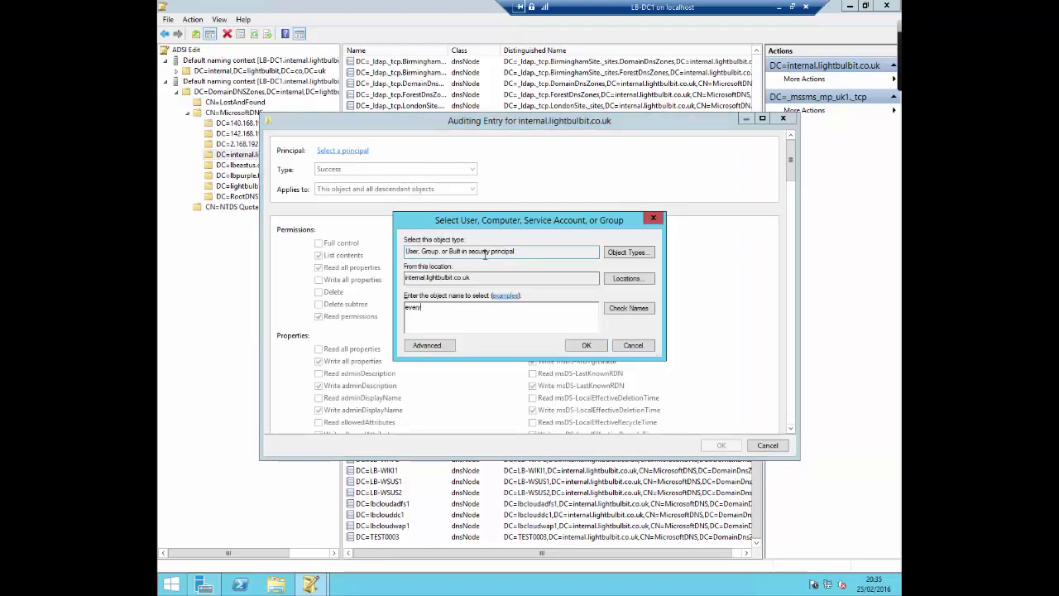
pyautogui.write('one')
pyautogui.click(610, 307)
pyautogui.click(599, 348)
pyautogui.click(381, 171)
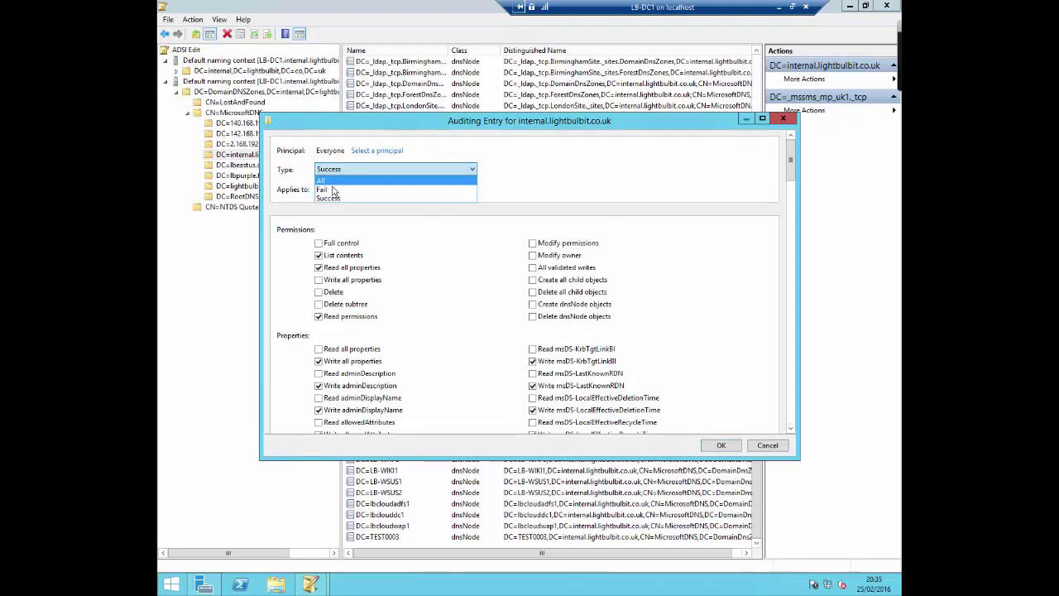
# - Audit All writes, deletes, and child-object creation/deletion for Everyone, then apply and close
pyautogui.click(334, 180)
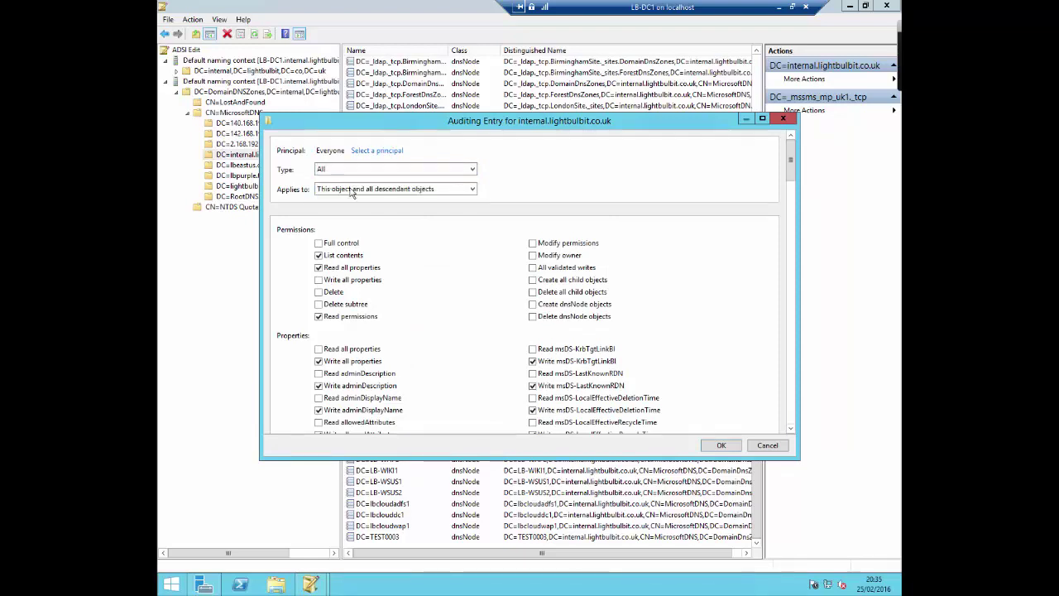
pyautogui.click(318, 280)
pyautogui.click(319, 291)
pyautogui.click(532, 281)
pyautogui.click(533, 293)
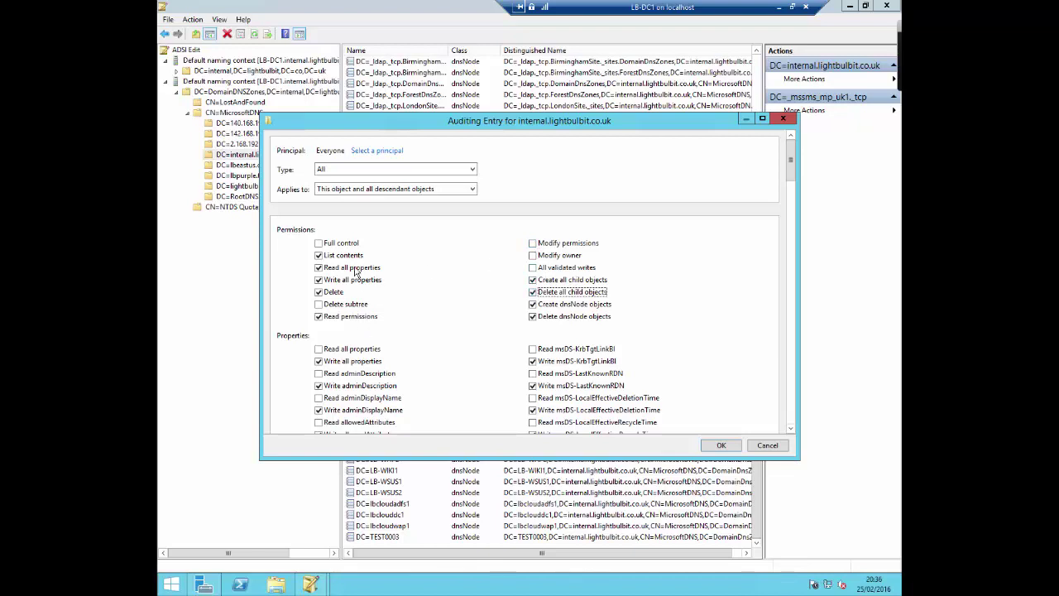
pyautogui.click(725, 445)
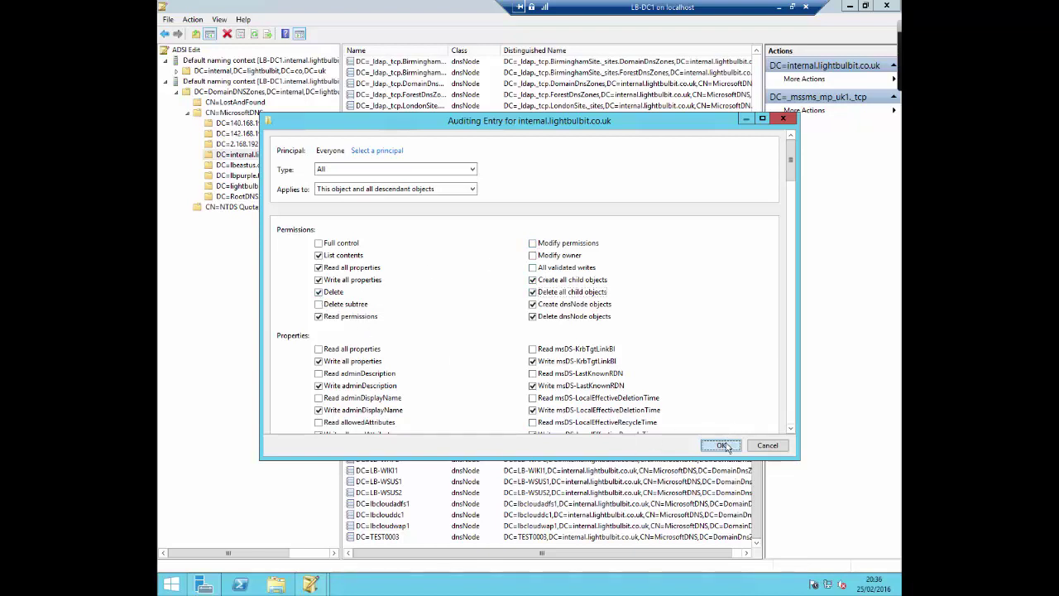
pyautogui.click(717, 426)
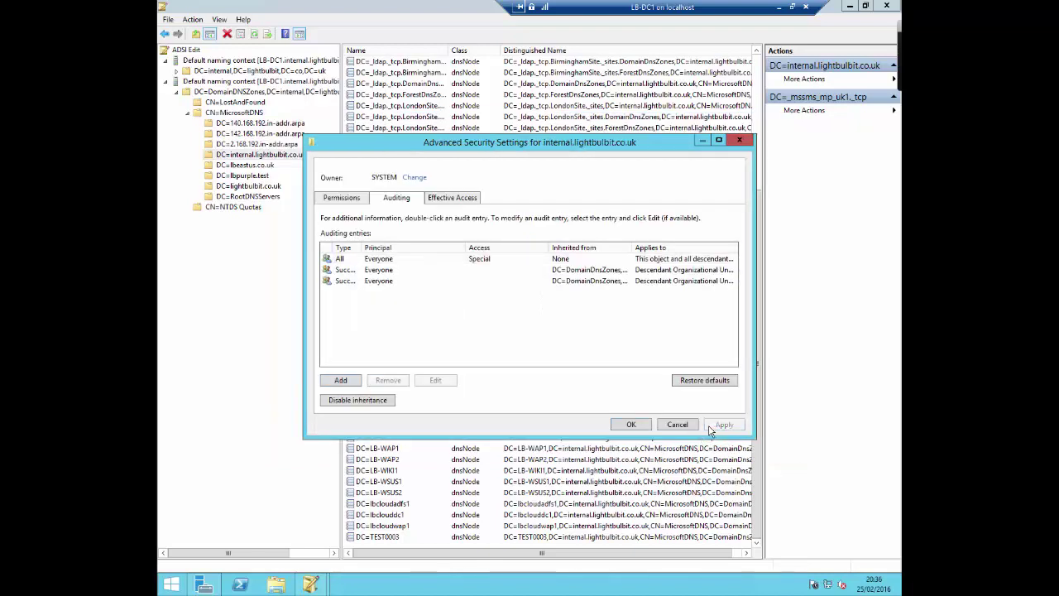
pyautogui.click(642, 425)
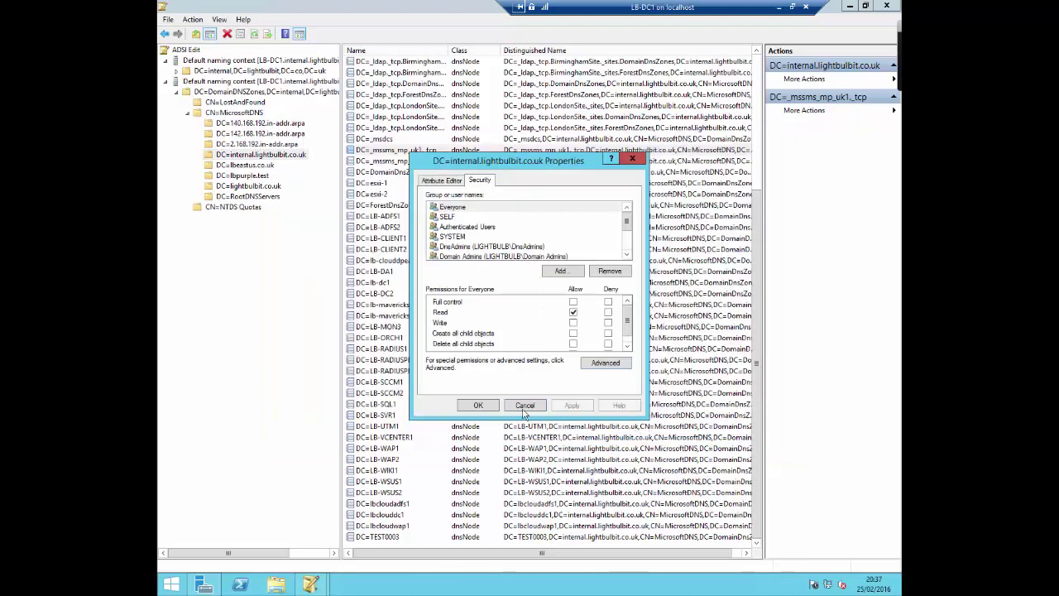
pyautogui.click(492, 408)
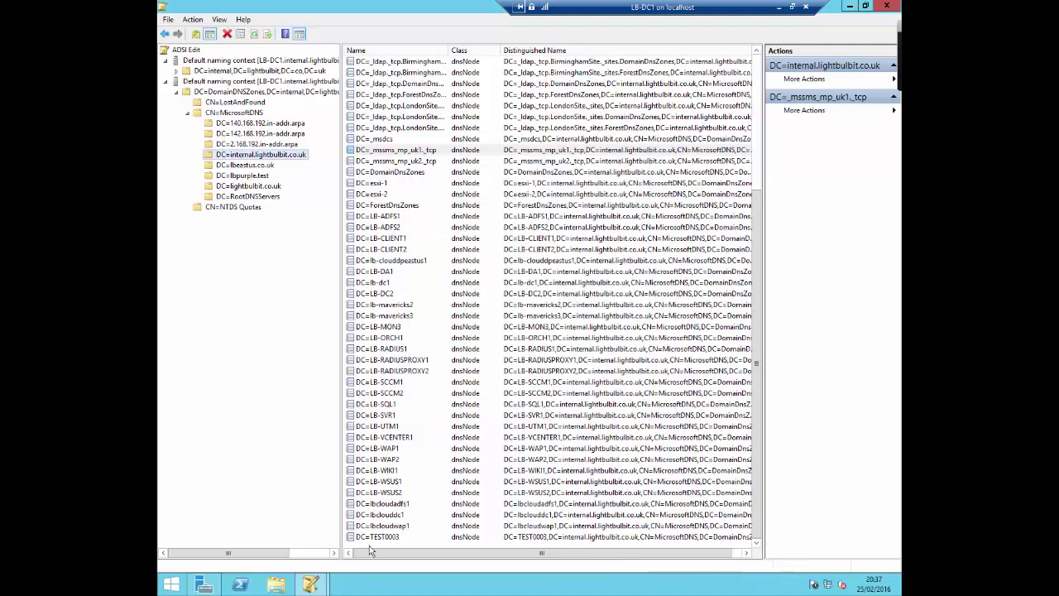
# - Launch Event Viewer maximized and open Windows Logs > Security
pyautogui.click(205, 586)
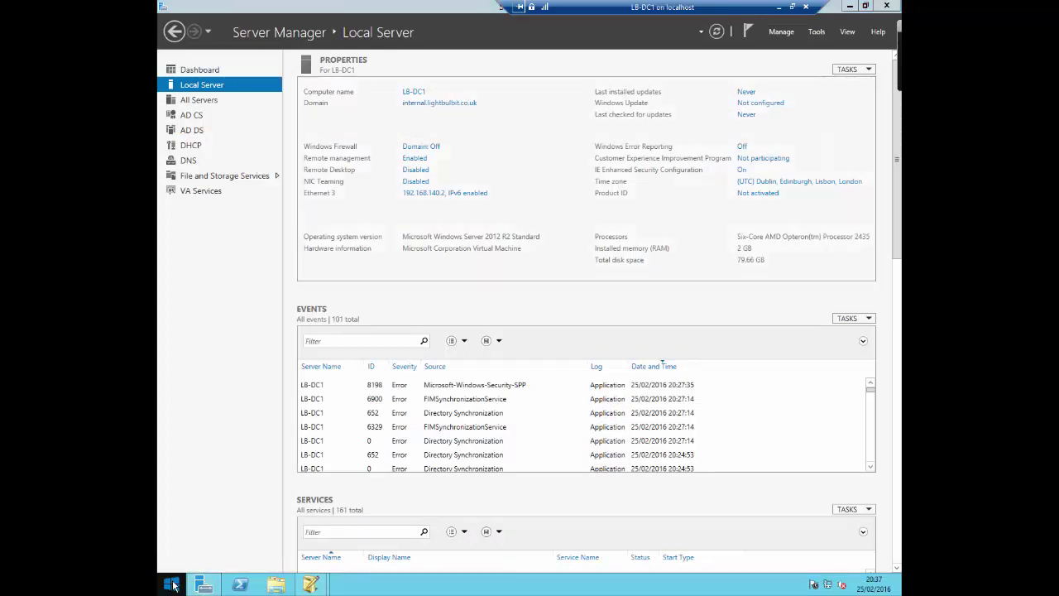
pyautogui.rightClick(172, 586)
pyautogui.click(206, 400)
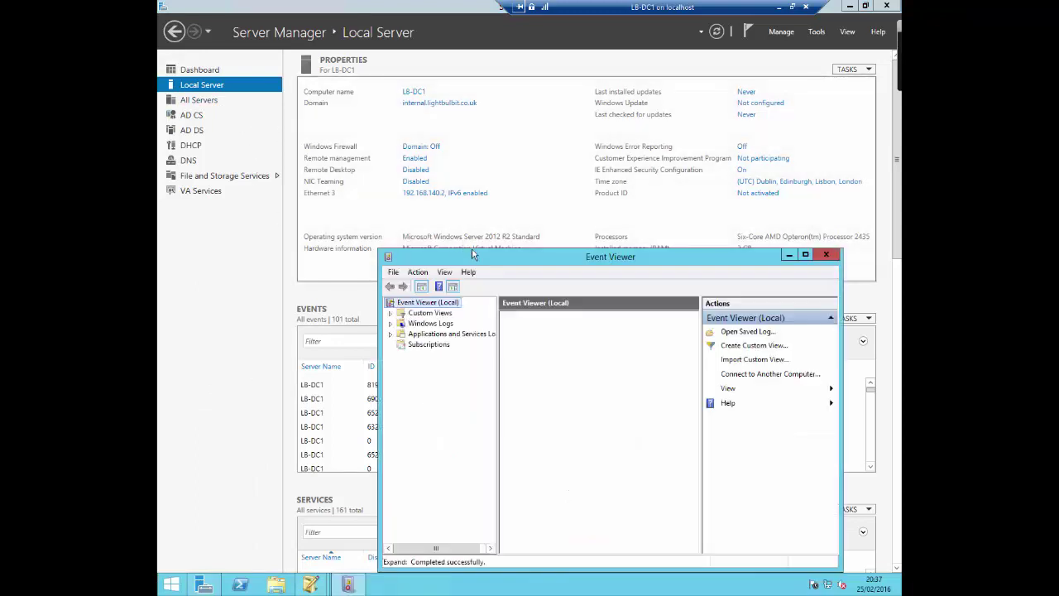
pyautogui.doubleClick(480, 260)
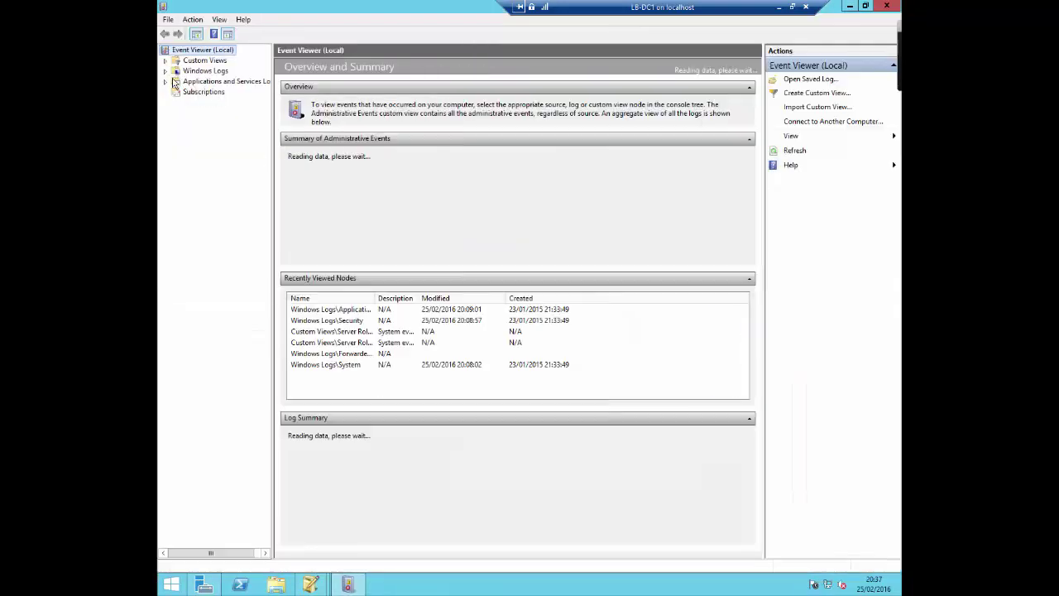
pyautogui.click(165, 70)
pyautogui.click(206, 91)
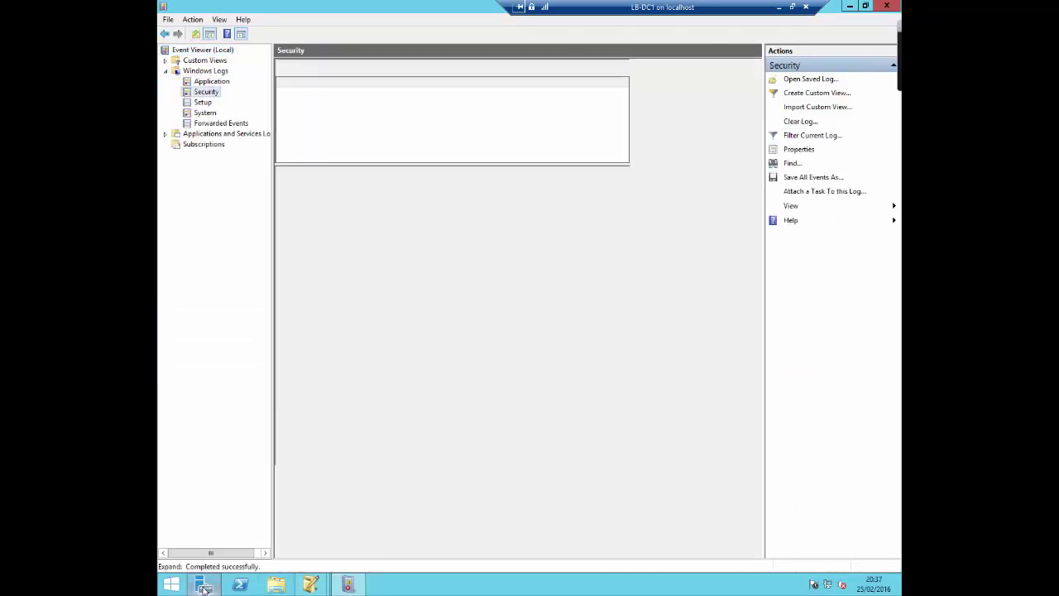
# - Launch DNS Manager and expand the internal.lightbulbit.co.uk forward lookup zone
pyautogui.click(204, 586)
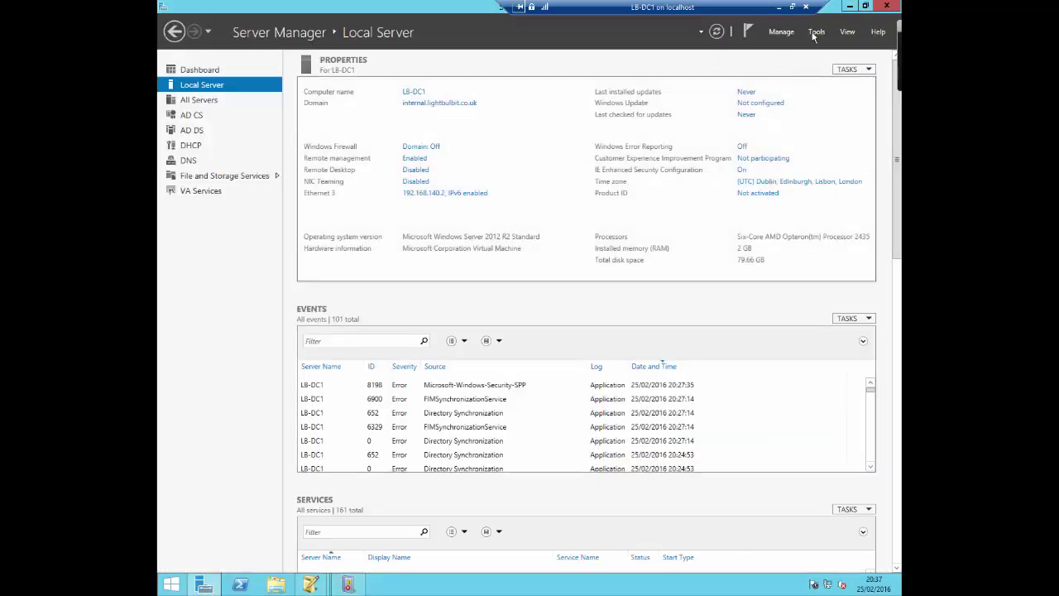
pyautogui.click(817, 31)
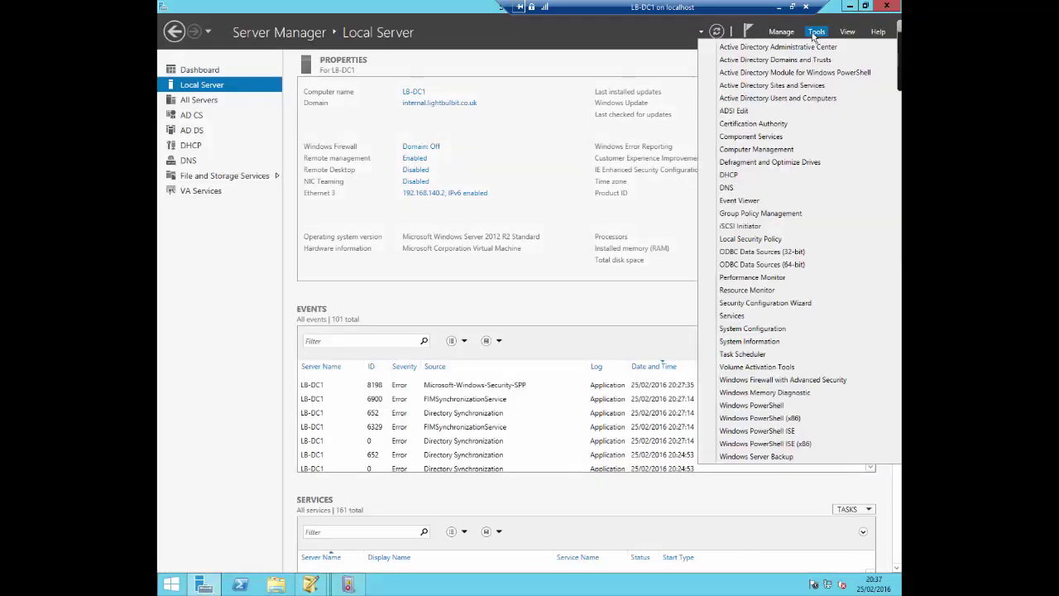
pyautogui.click(751, 190)
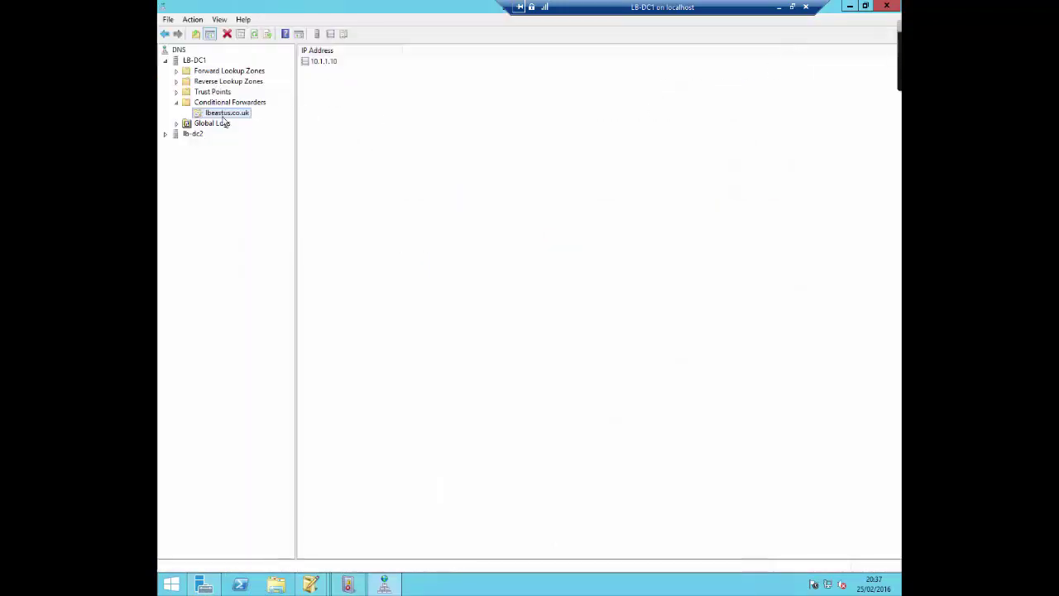
pyautogui.click(176, 72)
pyautogui.click(207, 72)
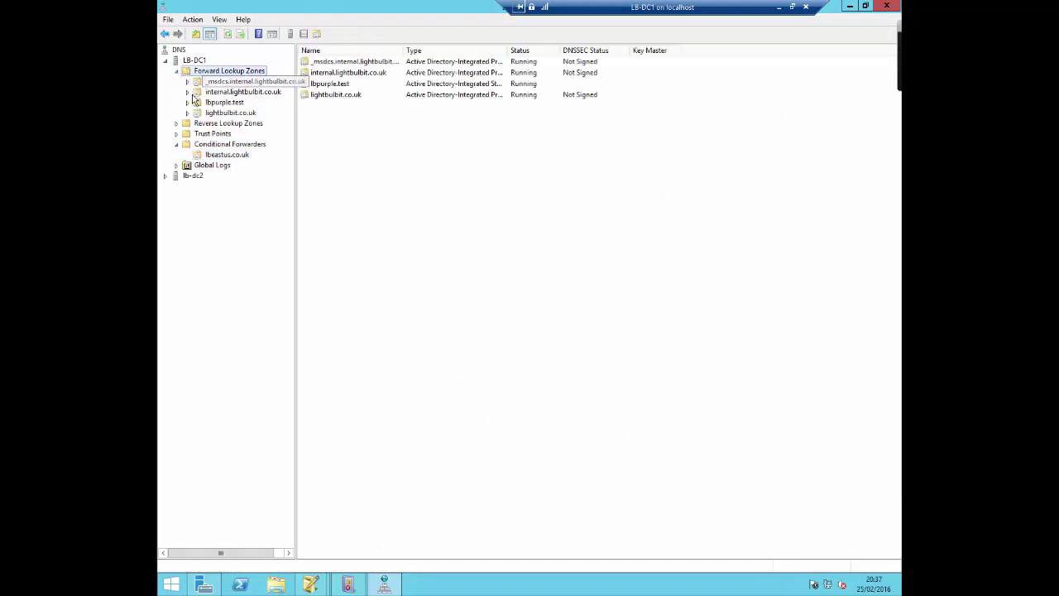
pyautogui.click(222, 92)
pyautogui.click(187, 92)
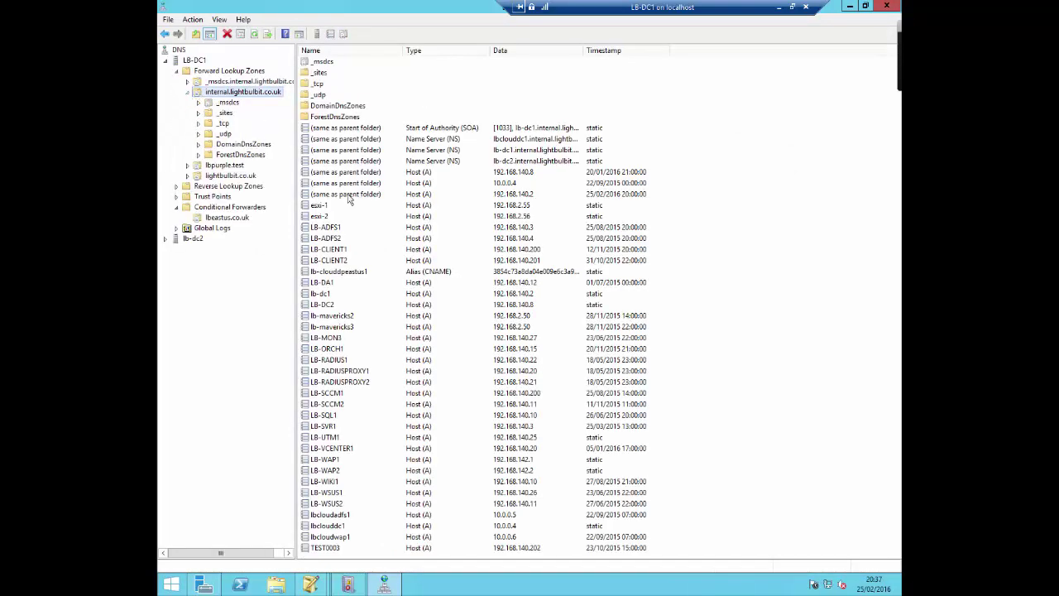
# - Add host record testmachin1 at 1.1.1.1 to the zone
pyautogui.rightClick(225, 92)
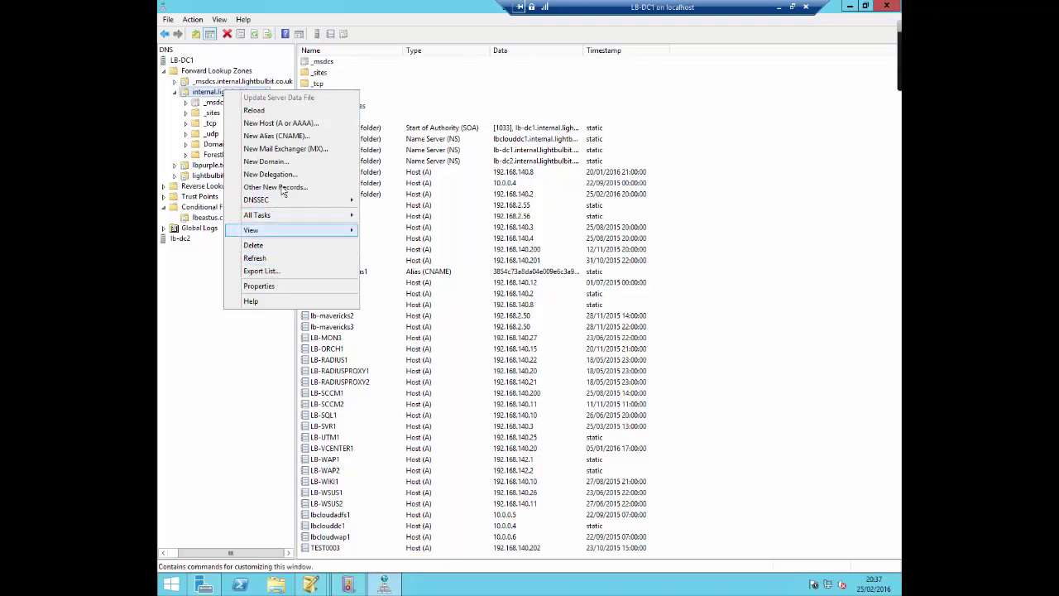
pyautogui.click(298, 123)
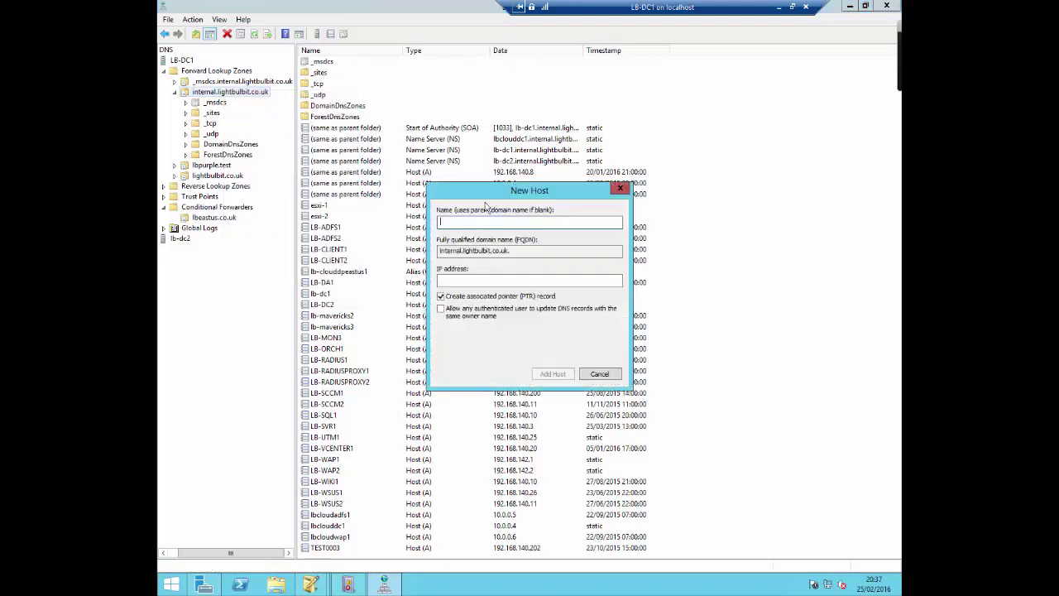
pyautogui.write('testma')
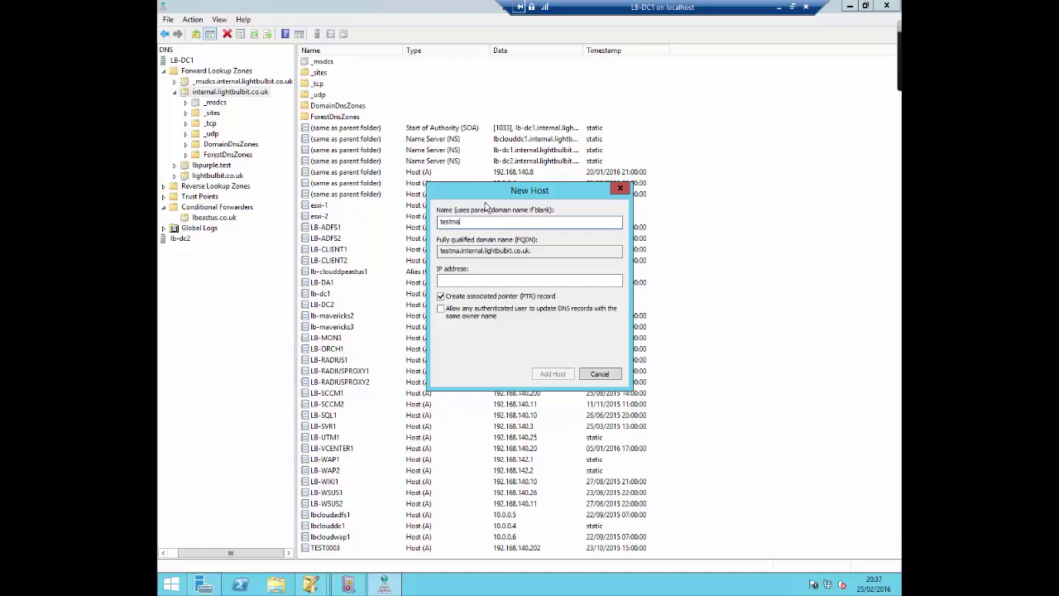
pyautogui.write('chine1')
pyautogui.press('BackSpace')
pyautogui.press('BackSpace')
pyautogui.write('1')
pyautogui.press('Tab')
pyautogui.press('Tab')
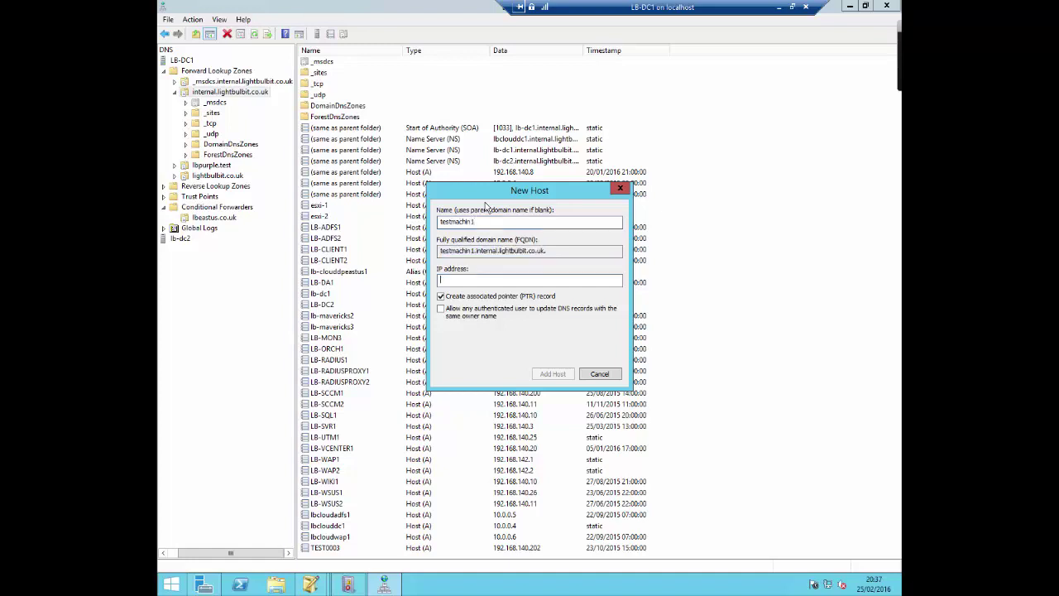
pyautogui.write('1.1.1.')
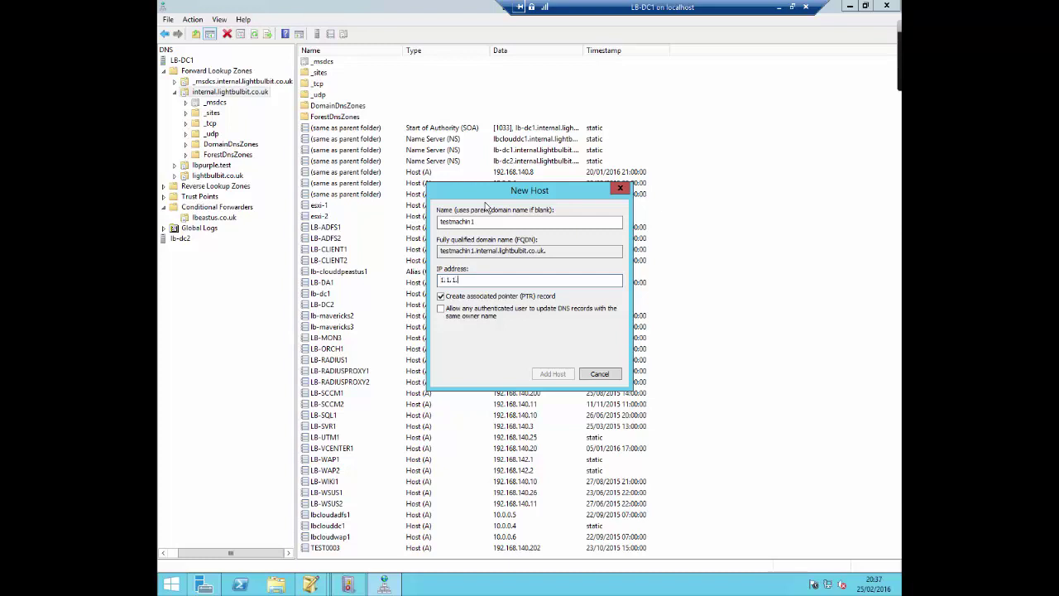
pyautogui.write('1')
pyautogui.click(553, 374)
pyautogui.click(624, 336)
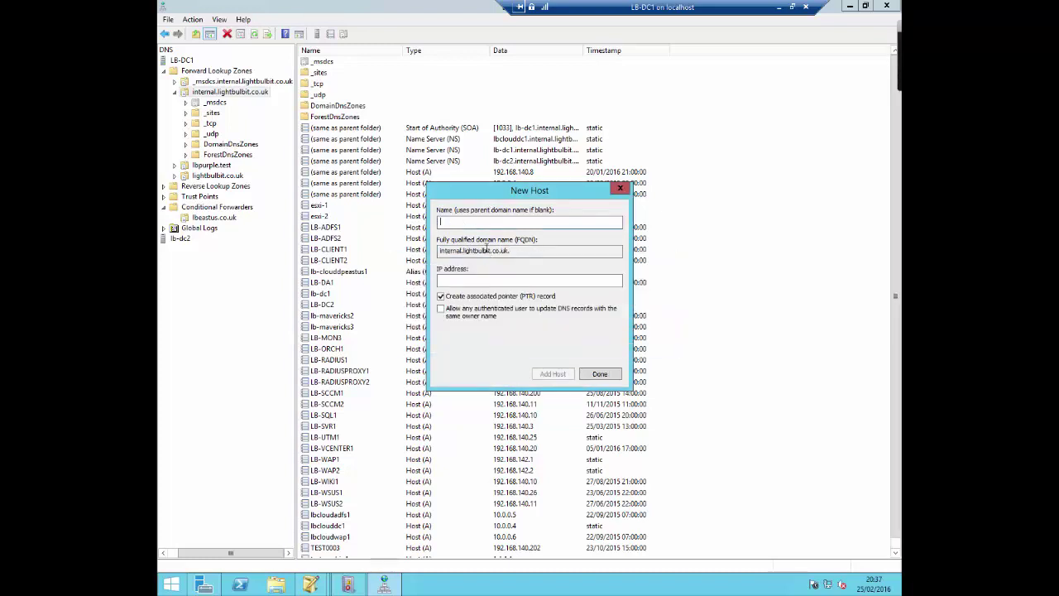
# - Add host record testmachine2 at 2.2.2.2, then return to Event Viewer's Security log
pyautogui.write('test')
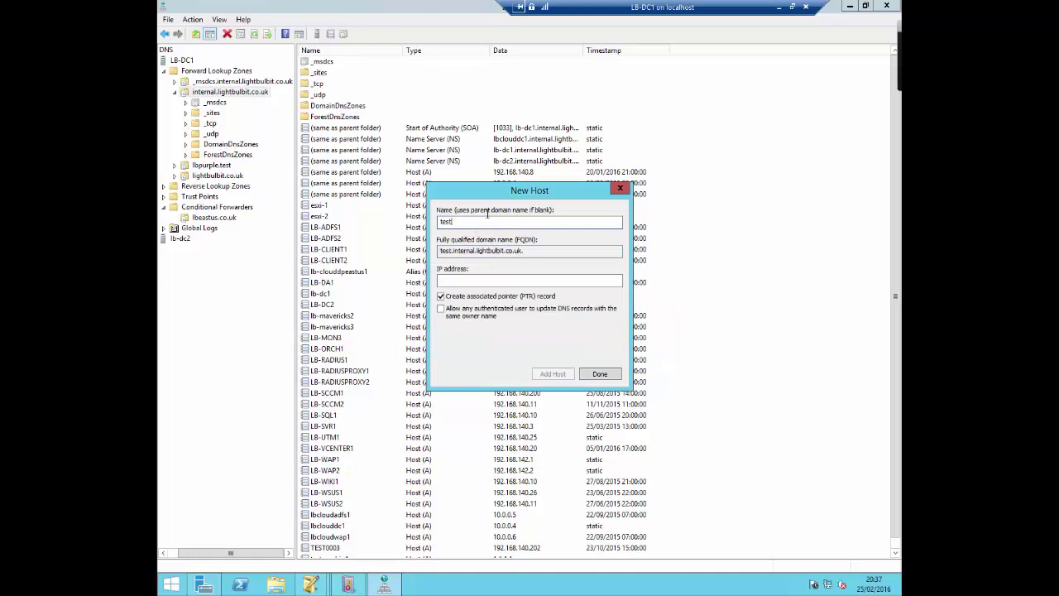
pyautogui.write('machine2')
pyautogui.press('Tab')
pyautogui.press('Tab')
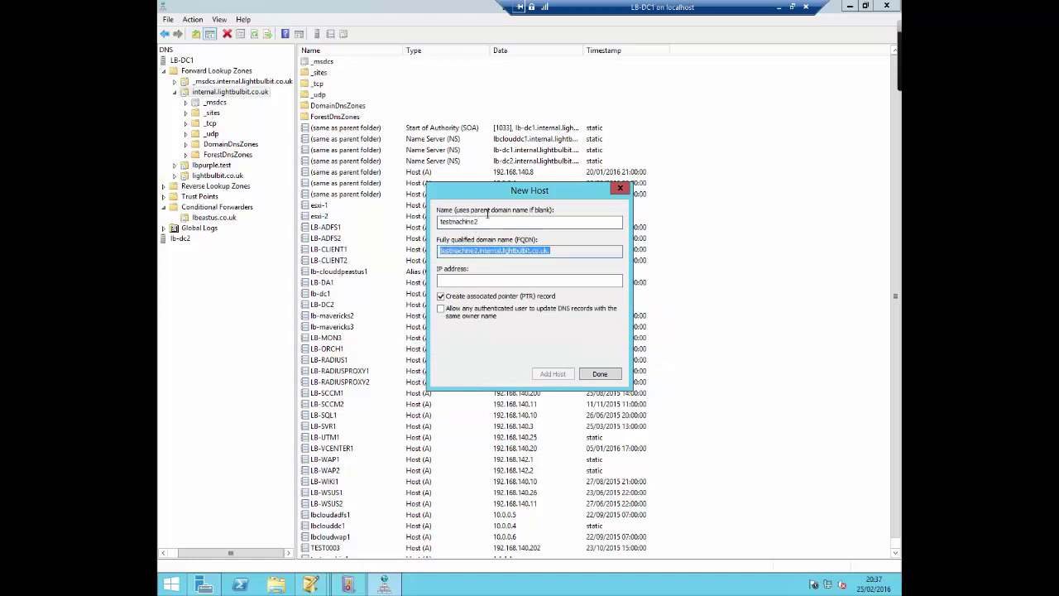
pyautogui.write('2.2.')
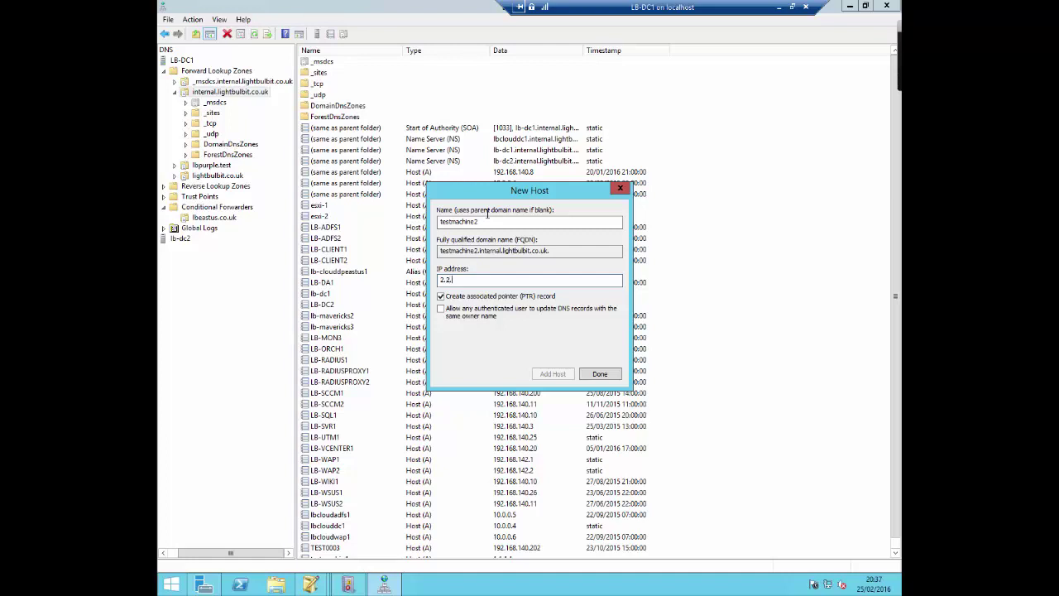
pyautogui.write('2.2')
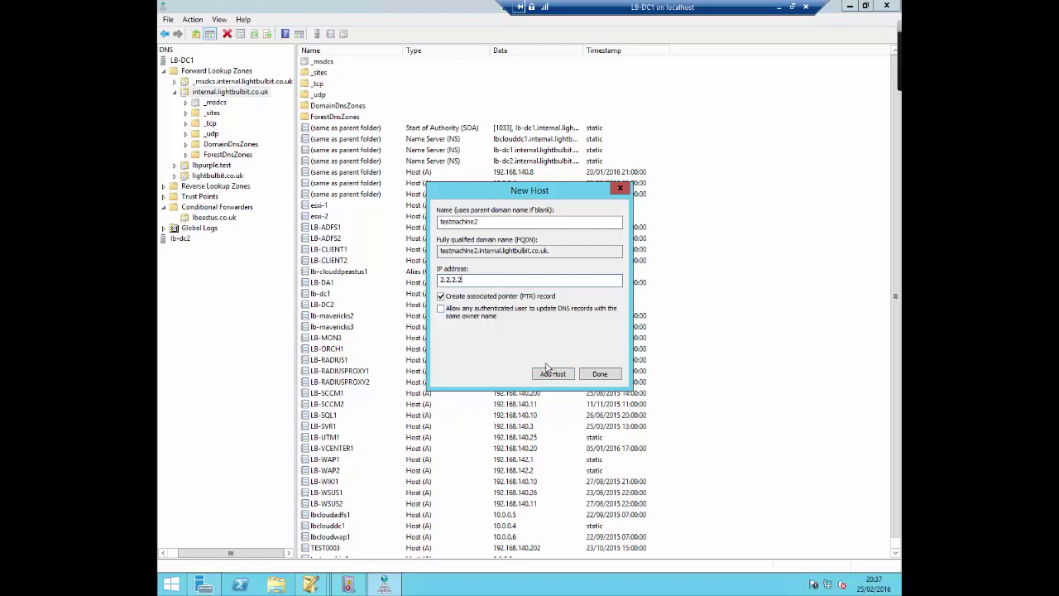
pyautogui.click(549, 374)
pyautogui.click(643, 335)
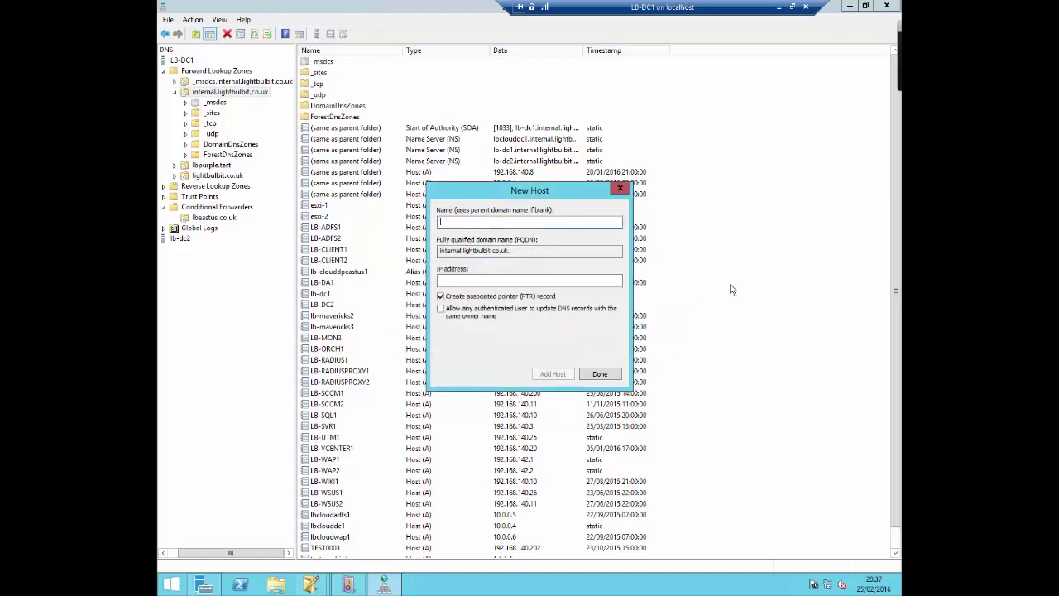
pyautogui.click(600, 374)
pyautogui.click(348, 585)
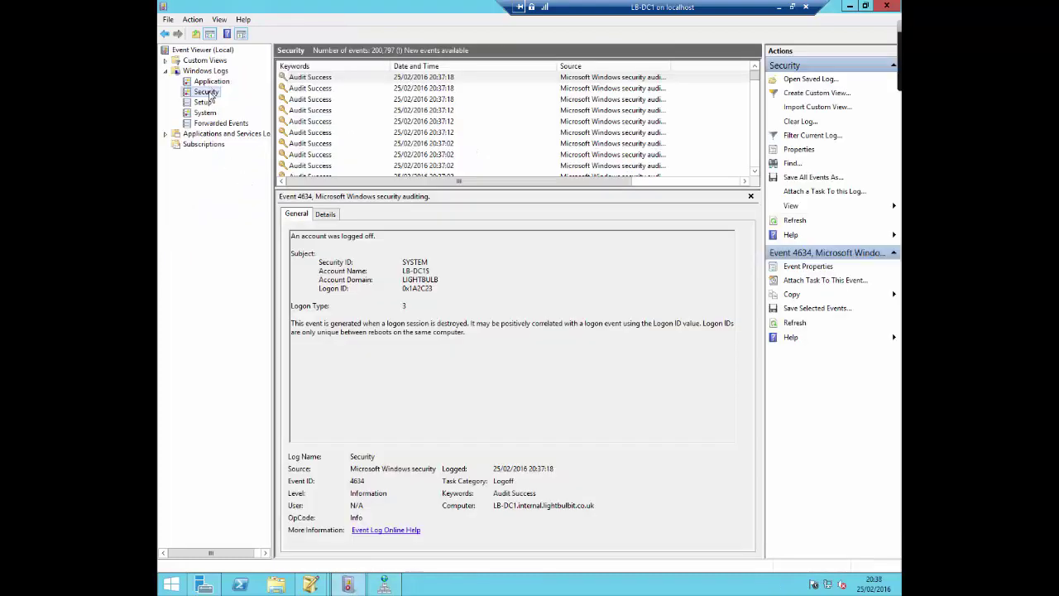
# - Refresh the Security log and open the 20:37:56 event 4662, highlighting its Write Property on testmachine2
pyautogui.press('F5')
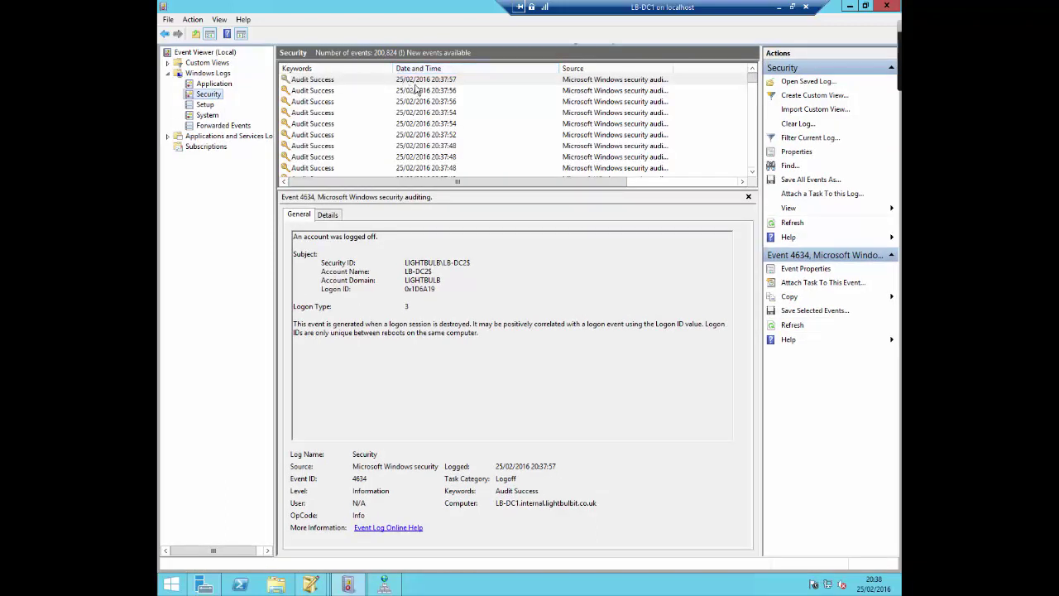
pyautogui.moveTo(672, 68); pyautogui.dragTo(711, 62)
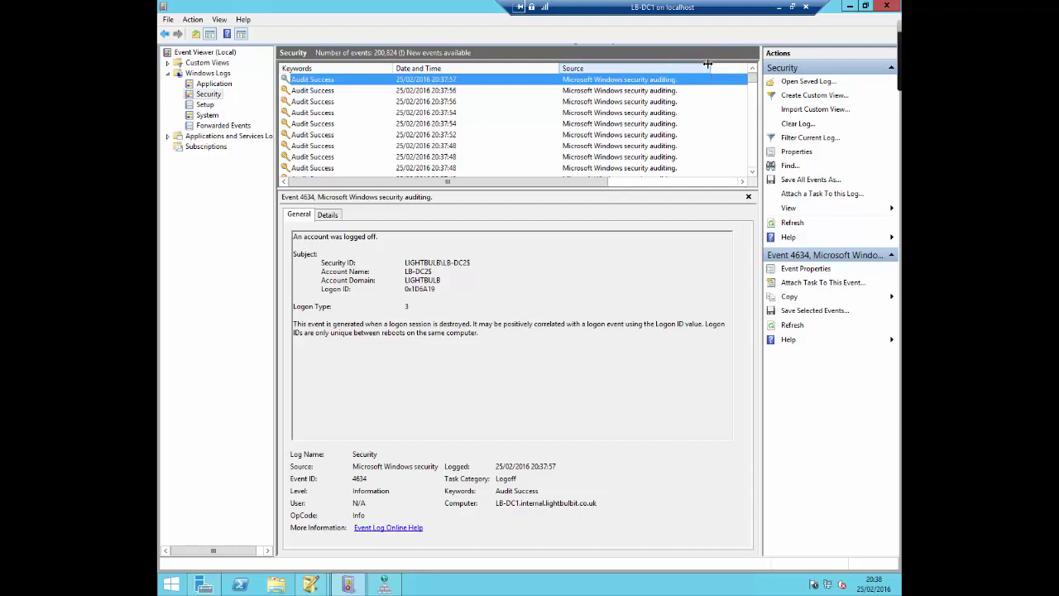
pyautogui.click(465, 93)
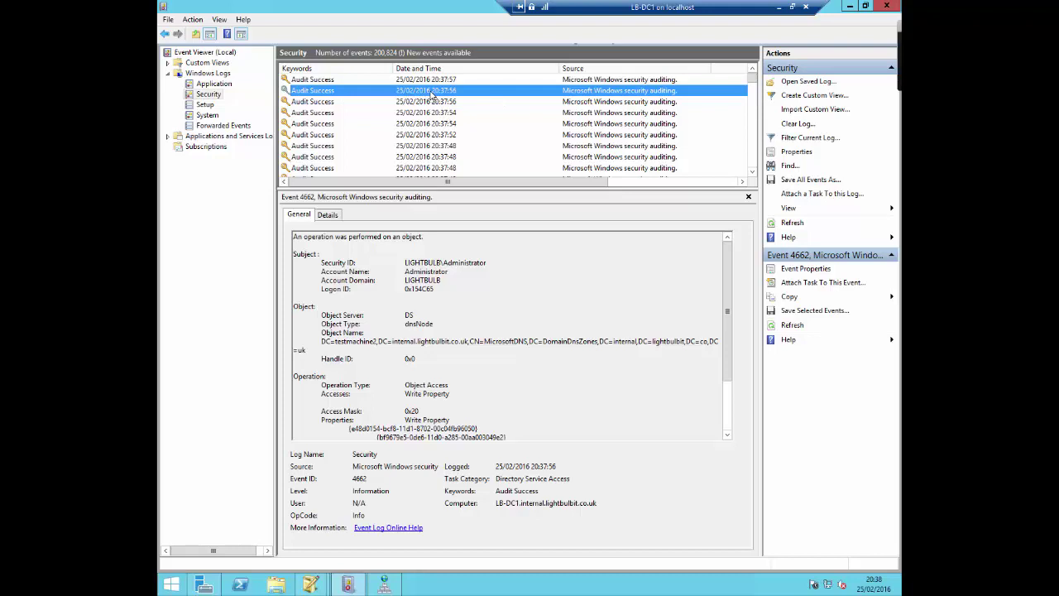
pyautogui.click(415, 351)
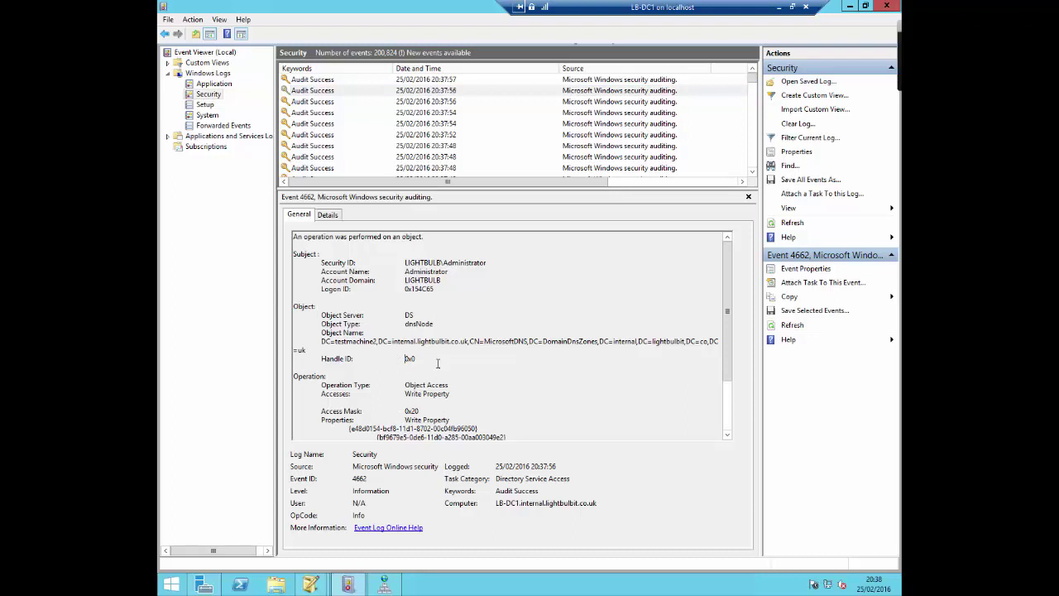
pyautogui.keyDown('shift'); pyautogui.click(403, 394); pyautogui.keyUp('shift')
# - Bring ADSI Edit forward and open the actions for the DC=internal.lightbulbit.co.uk zone node
pyautogui.moveTo(315, 589)
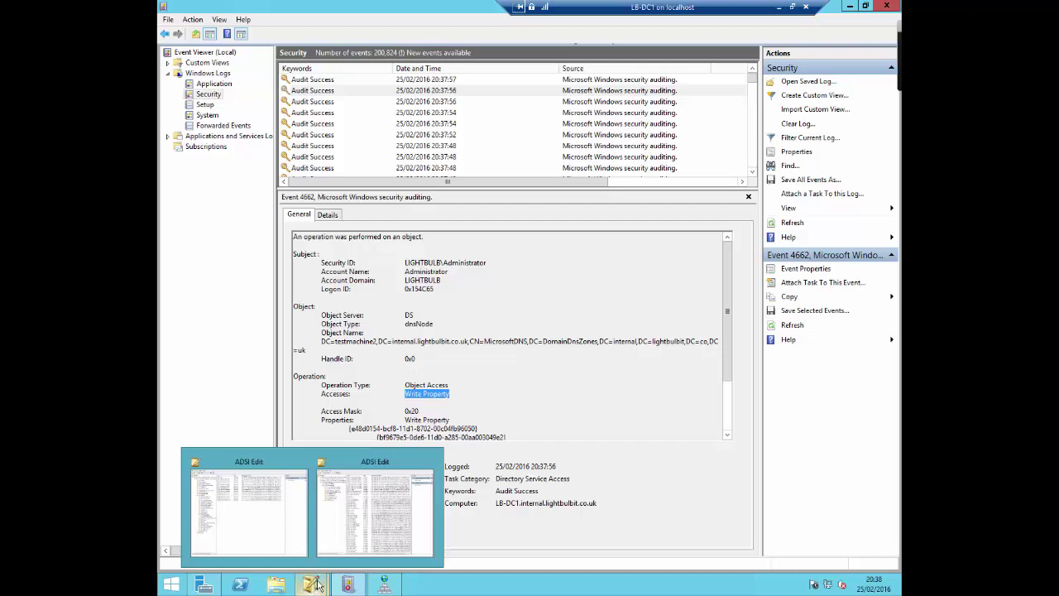
pyautogui.click(343, 534)
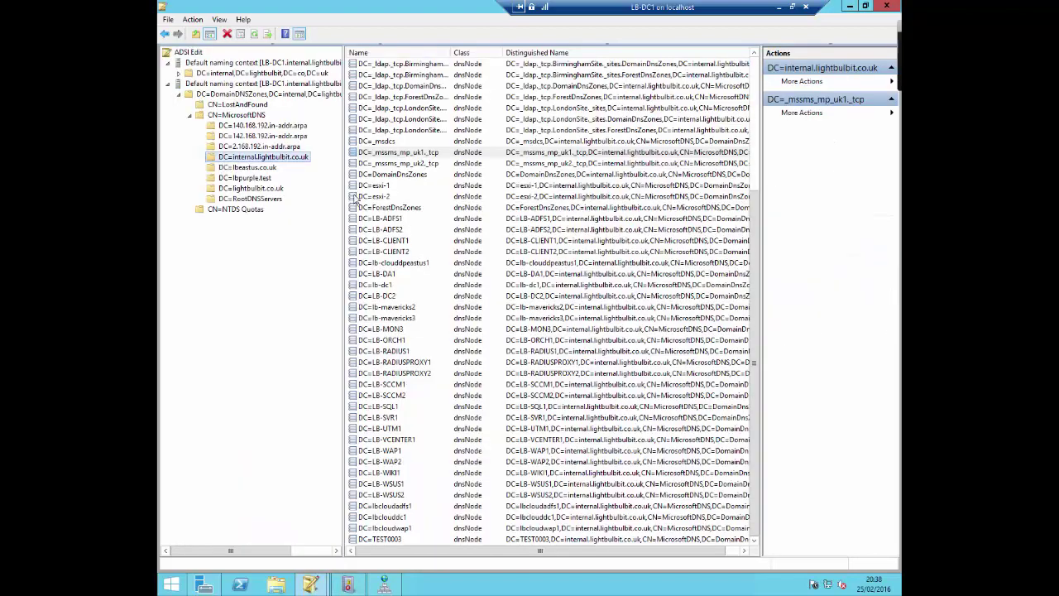
pyautogui.rightClick(296, 160)
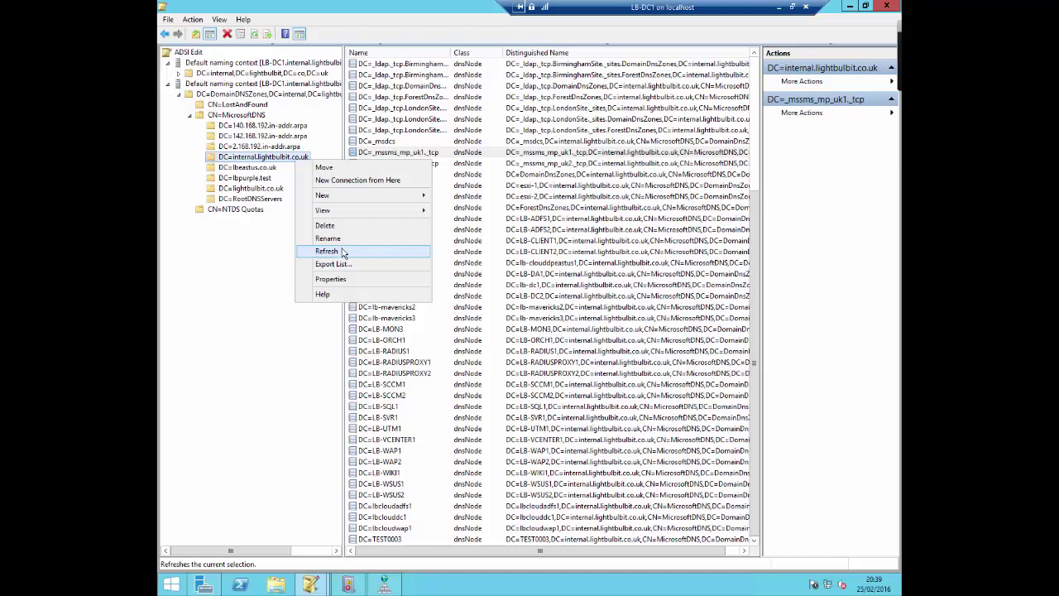
pyautogui.click(374, 589)
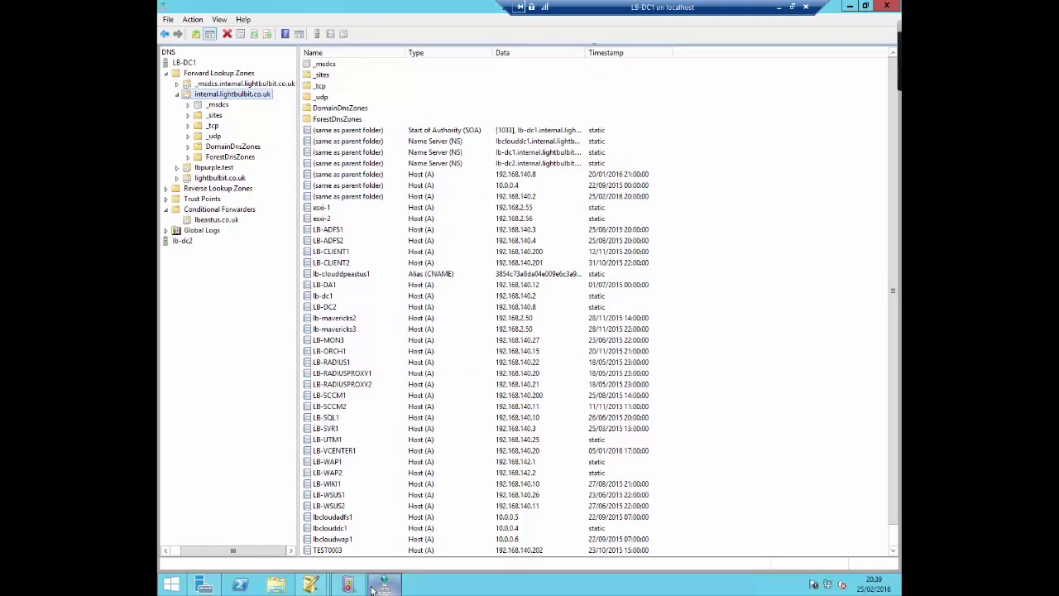
pyautogui.click(374, 589)
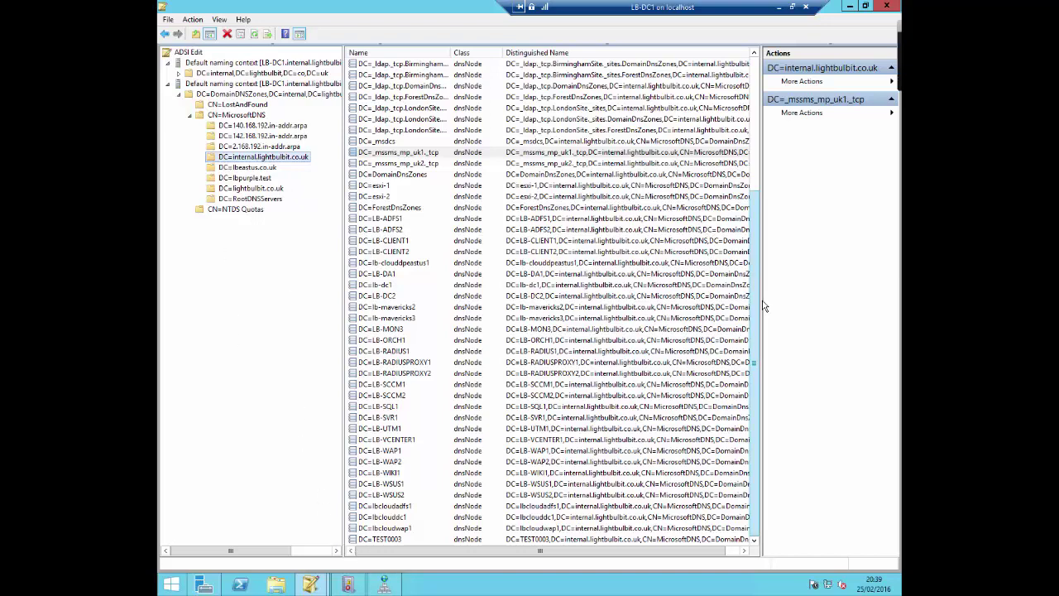
# - Refresh the DC=internal.lightbulbit.co.uk node so testmachin1 and testmachine2 appear
pyautogui.scroll(5, 738, 162)
pyautogui.scroll(-5, 737, 161)
pyautogui.rightClick(259, 159)
pyautogui.click(281, 255)
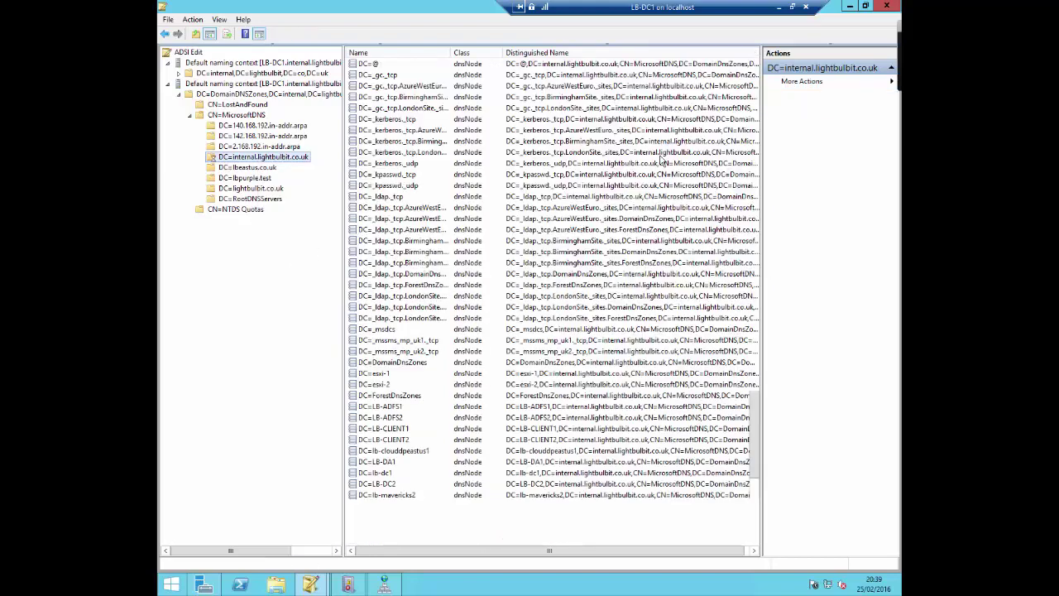
pyautogui.moveTo(753, 157); pyautogui.dragTo(699, 420)
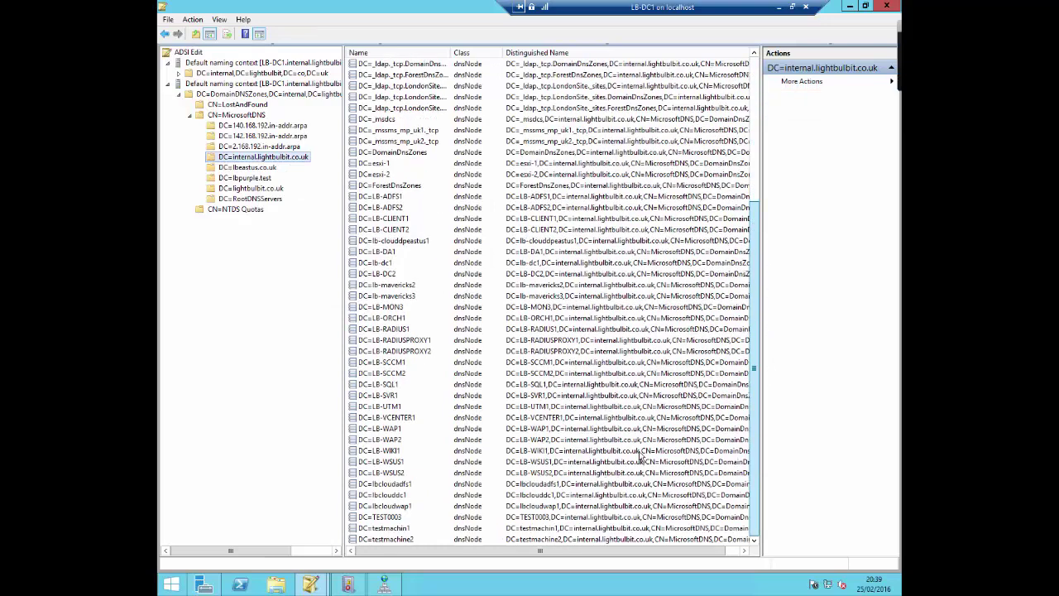
# - Open testmachin1's attributes and select whenCreated, showing 25/02/2016 20:37:46 GMT
pyautogui.click(404, 530)
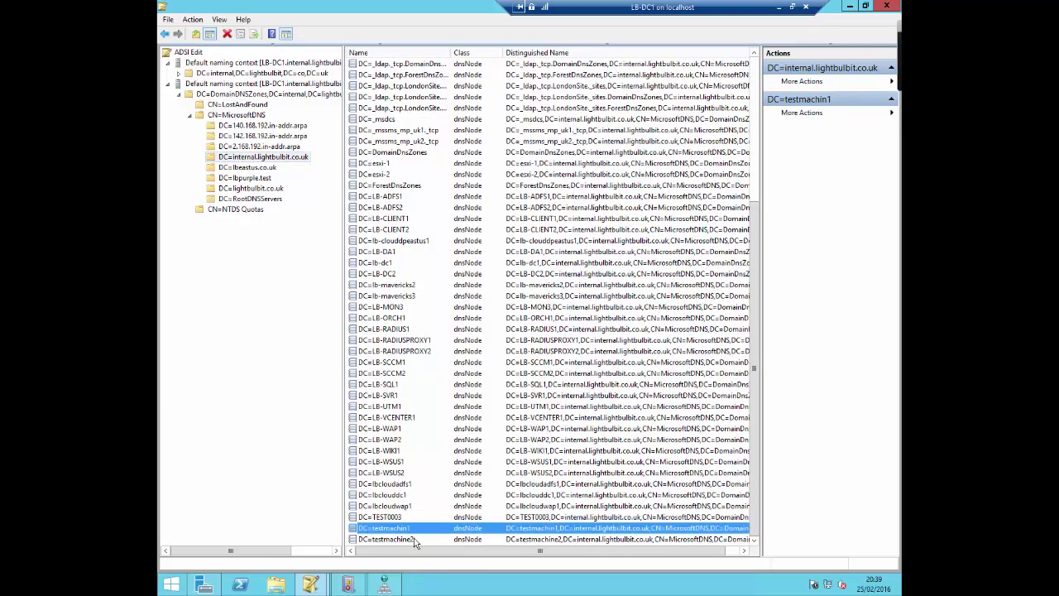
pyautogui.click(415, 541)
pyautogui.doubleClick(403, 529)
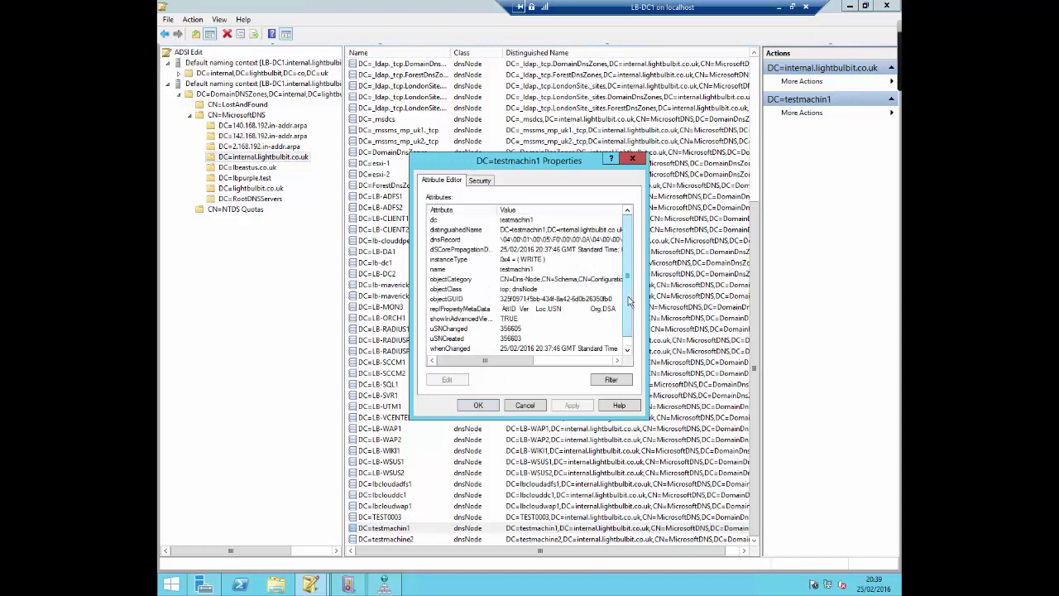
pyautogui.scroll(-1, 629, 301)
pyautogui.click(526, 349)
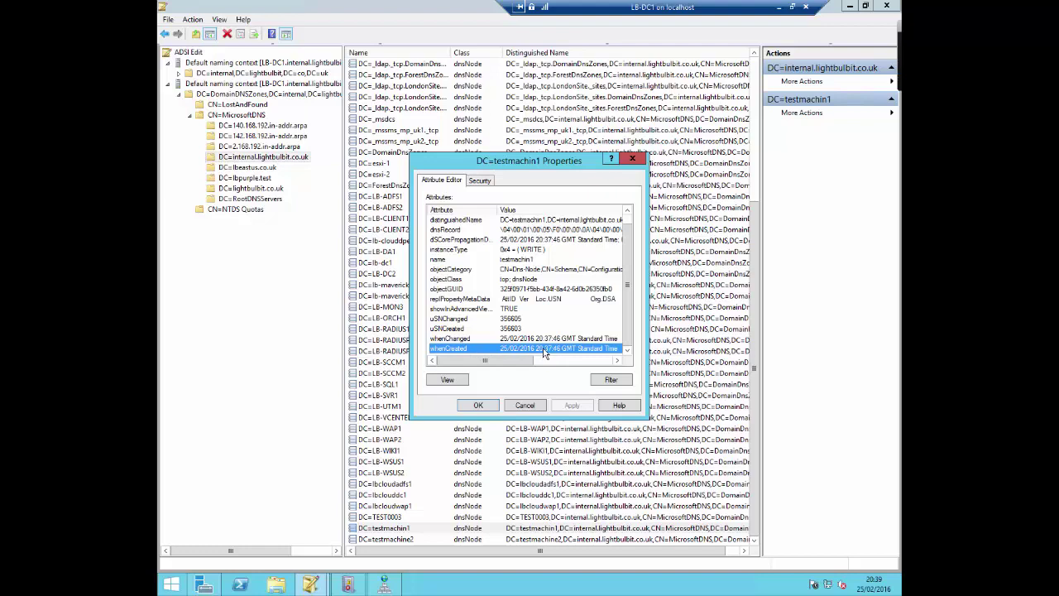
# - Check the 20:37:52 logon event, recheck testmachin1's attributes in ADSI Edit, then return to the Security log
pyautogui.click(349, 586)
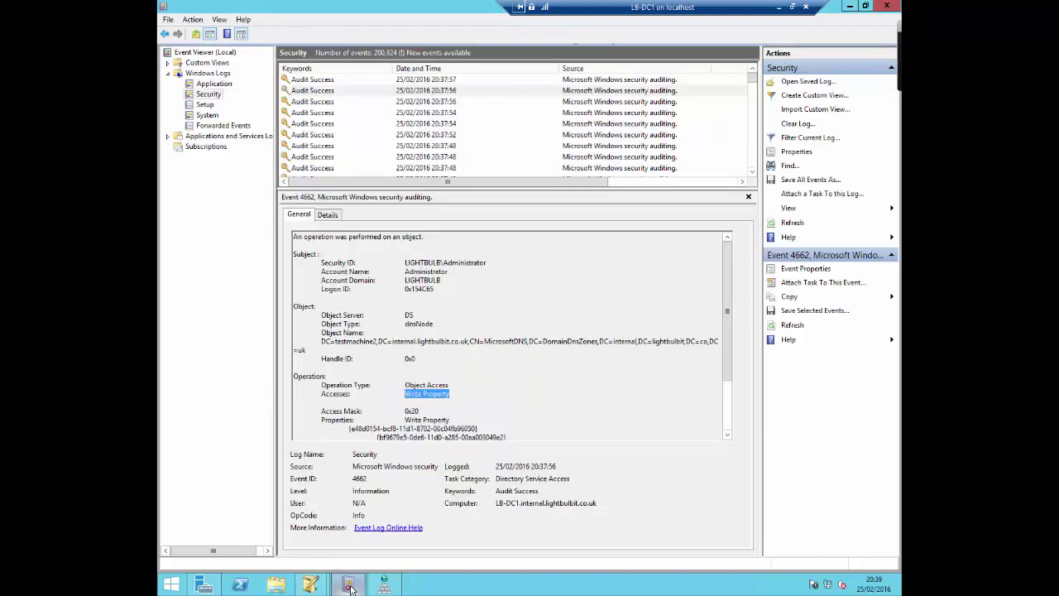
pyautogui.scroll(-1, 441, 99)
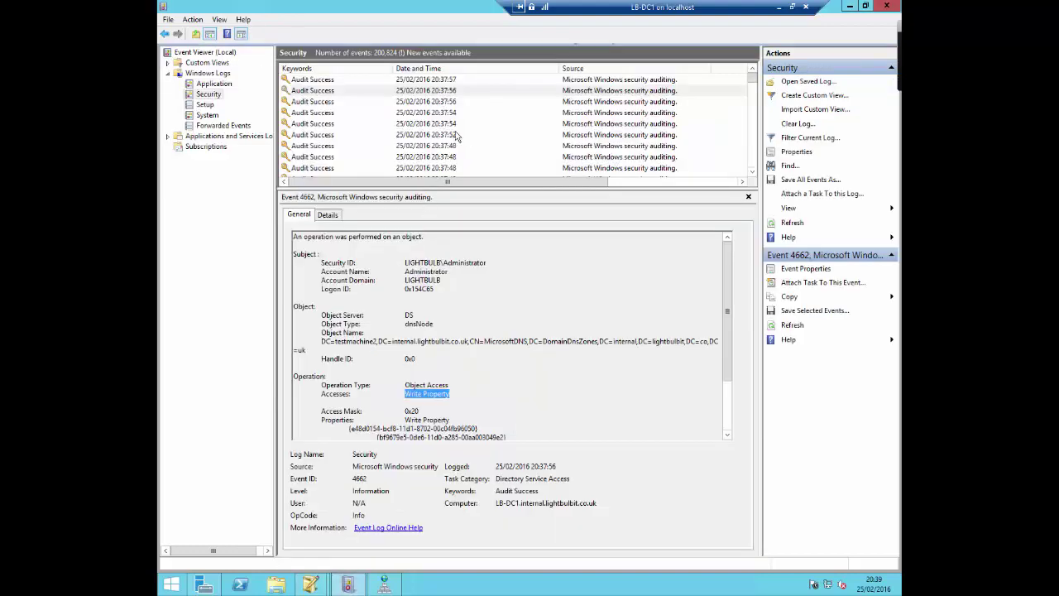
pyautogui.click(441, 101)
pyautogui.scroll(-2, 442, 101)
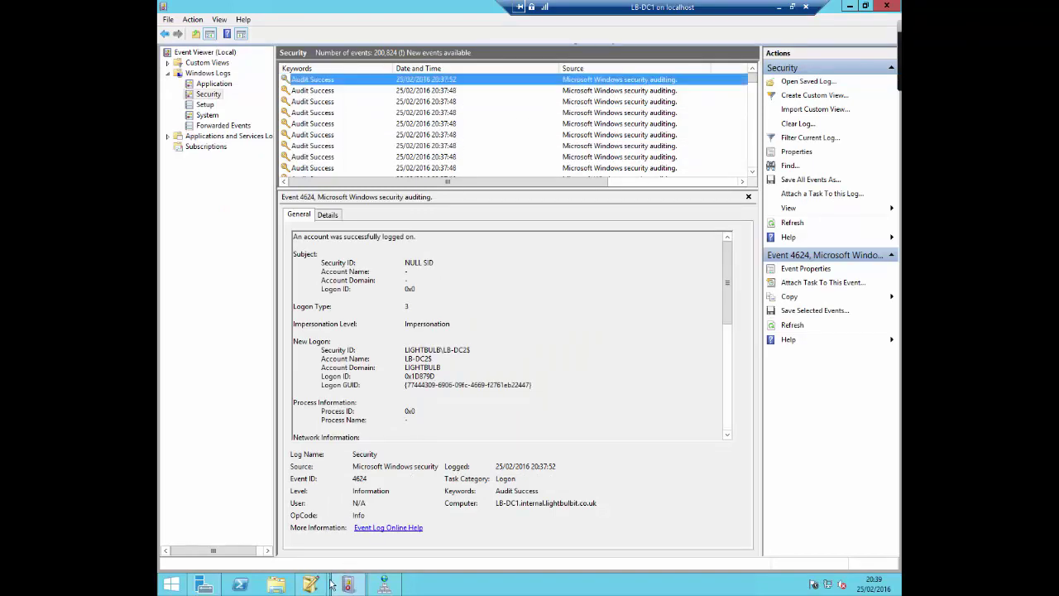
pyautogui.moveTo(313, 586)
pyautogui.click(379, 542)
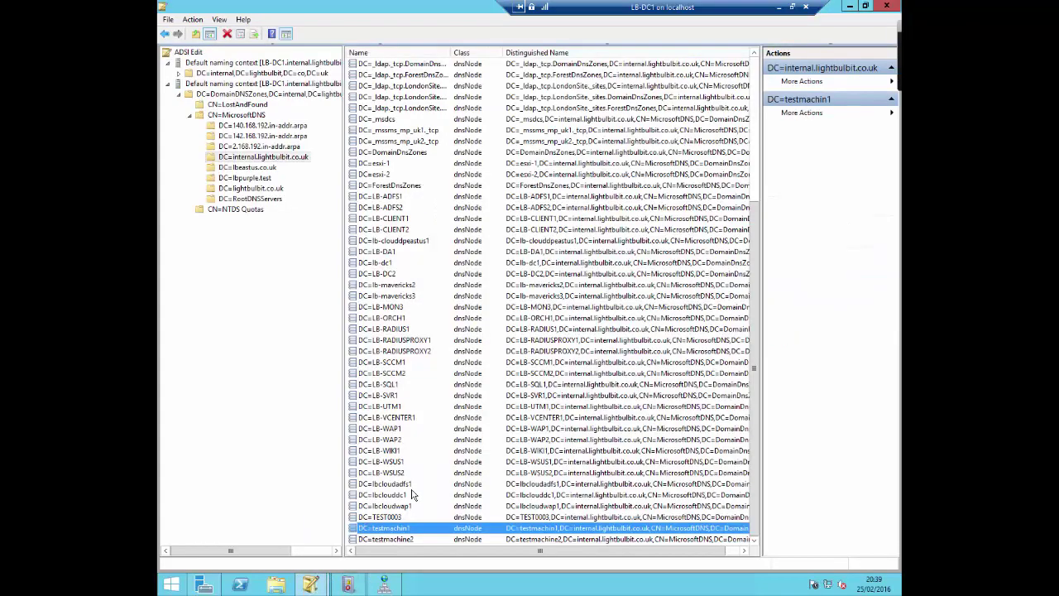
pyautogui.doubleClick(434, 529)
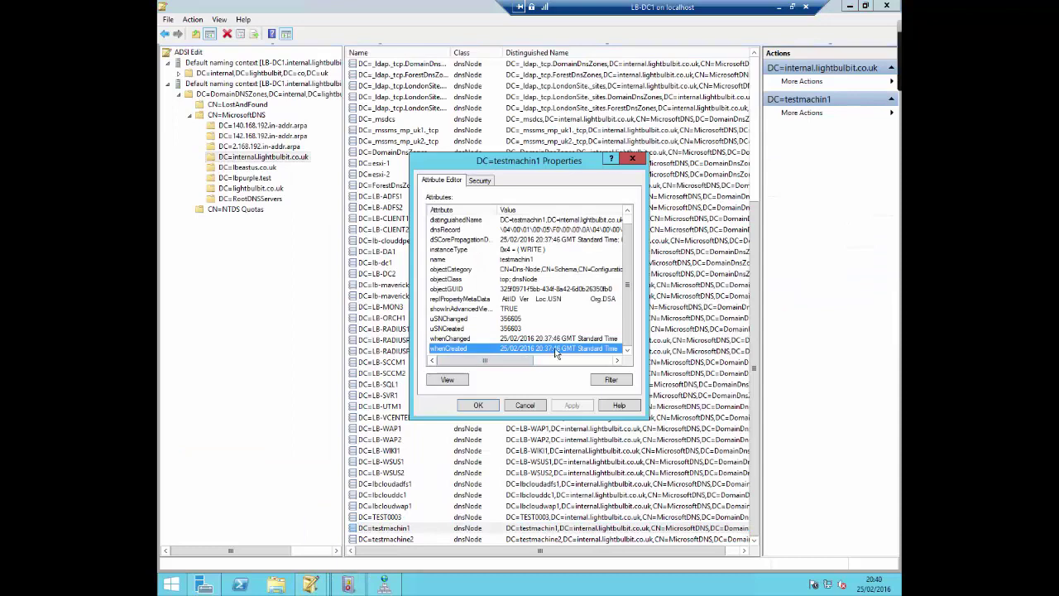
pyautogui.click(356, 586)
pyautogui.click(444, 125)
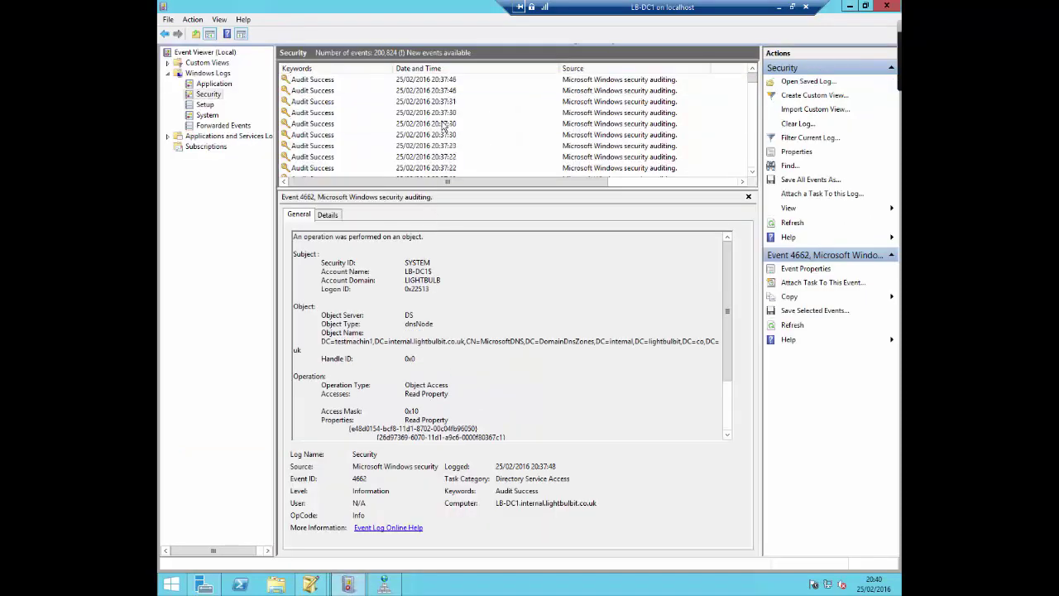
# - Step through the zone's audit events to the 20:37:46 event 4662 Write Property on testmachin1
pyautogui.click(457, 125)
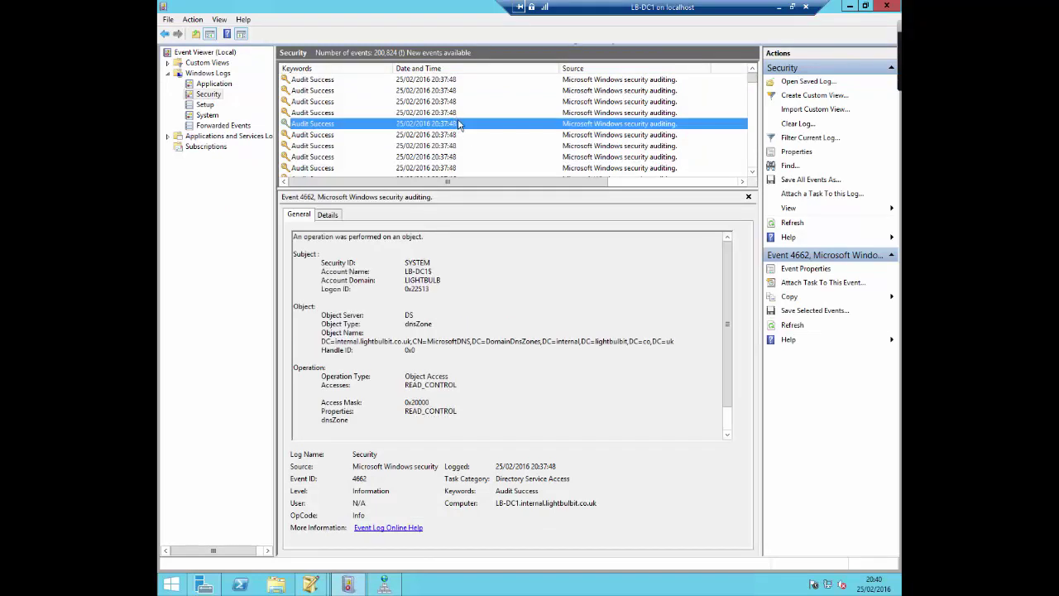
pyautogui.click(456, 136)
pyautogui.scroll(-1, 456, 142)
pyautogui.scroll(-2, 456, 145)
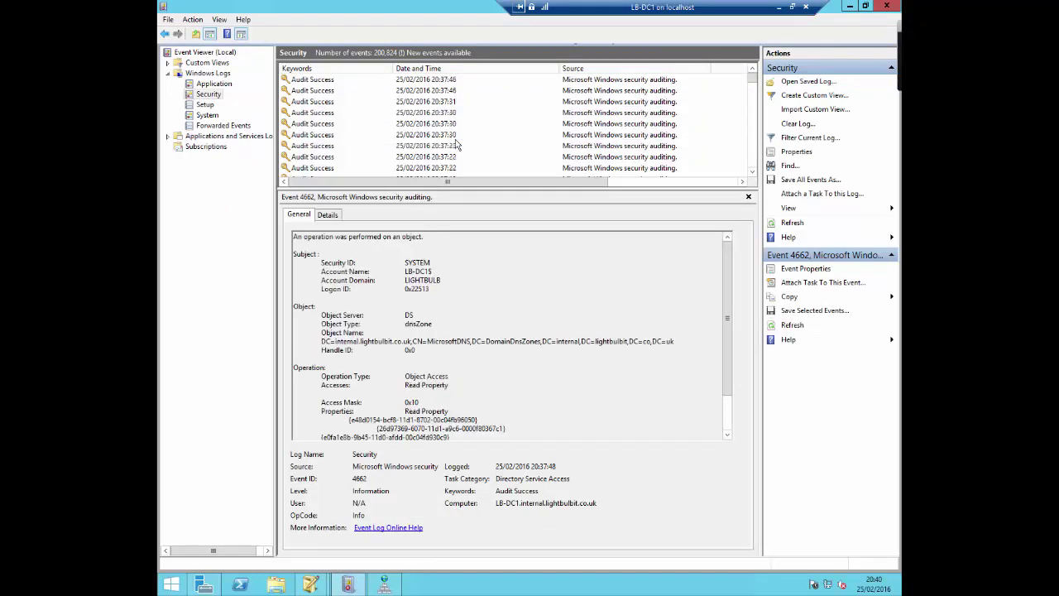
pyautogui.scroll(1, 454, 134)
pyautogui.click(454, 125)
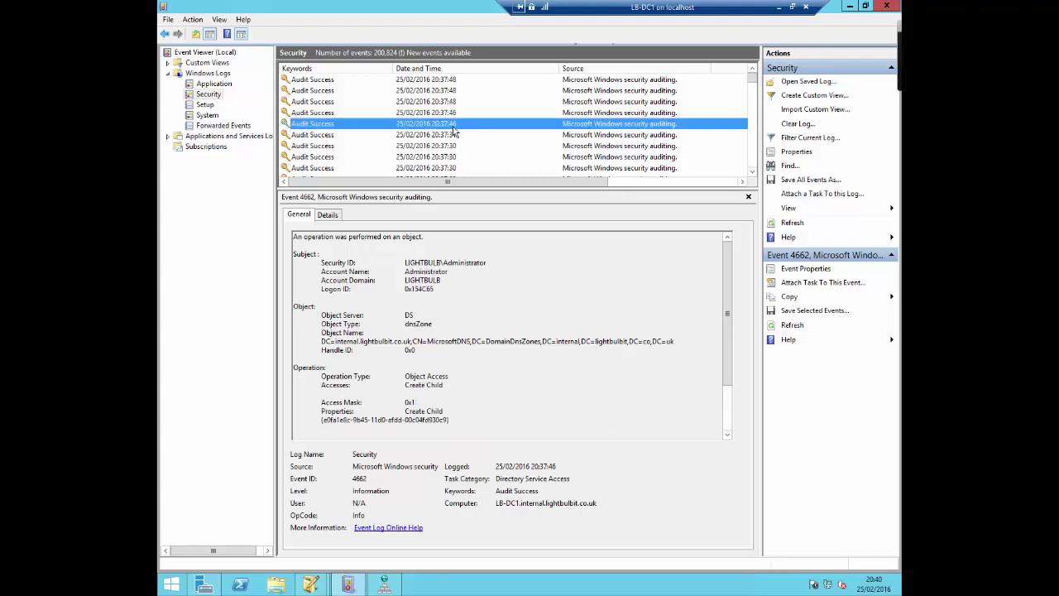
pyautogui.click(453, 114)
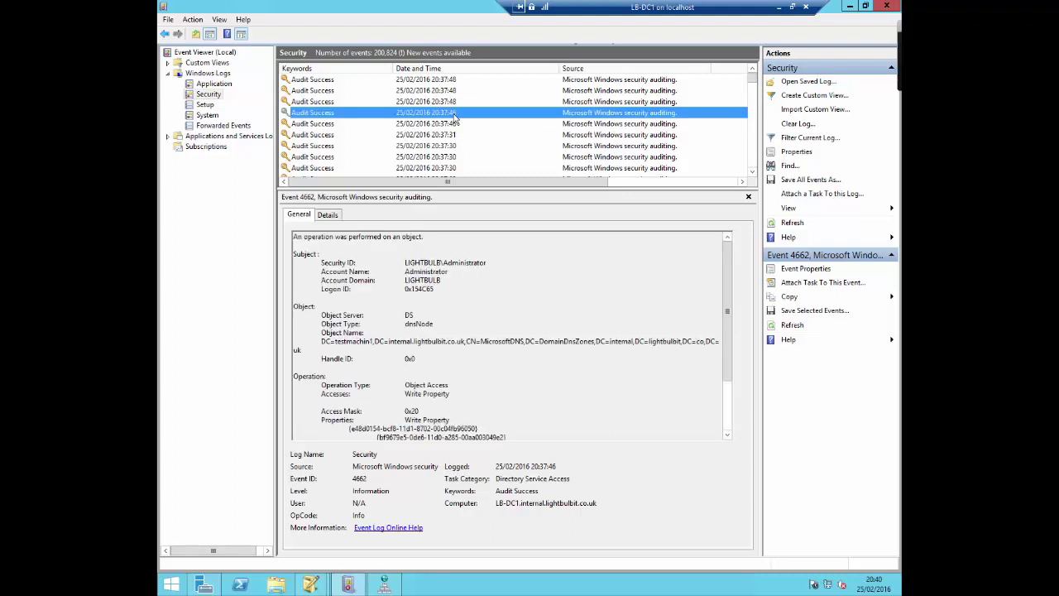
# - Highlight the event's testmachin1 object name, the acting account, and the Write Property access line
pyautogui.moveTo(331, 341); pyautogui.dragTo(726, 344)
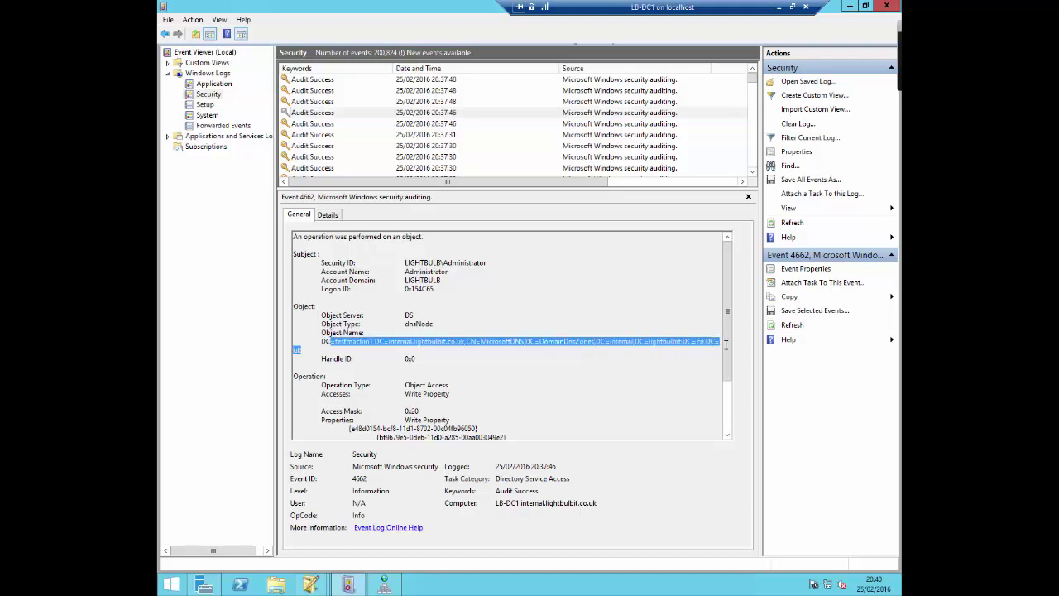
pyautogui.click(486, 377)
pyautogui.moveTo(438, 289); pyautogui.dragTo(294, 259)
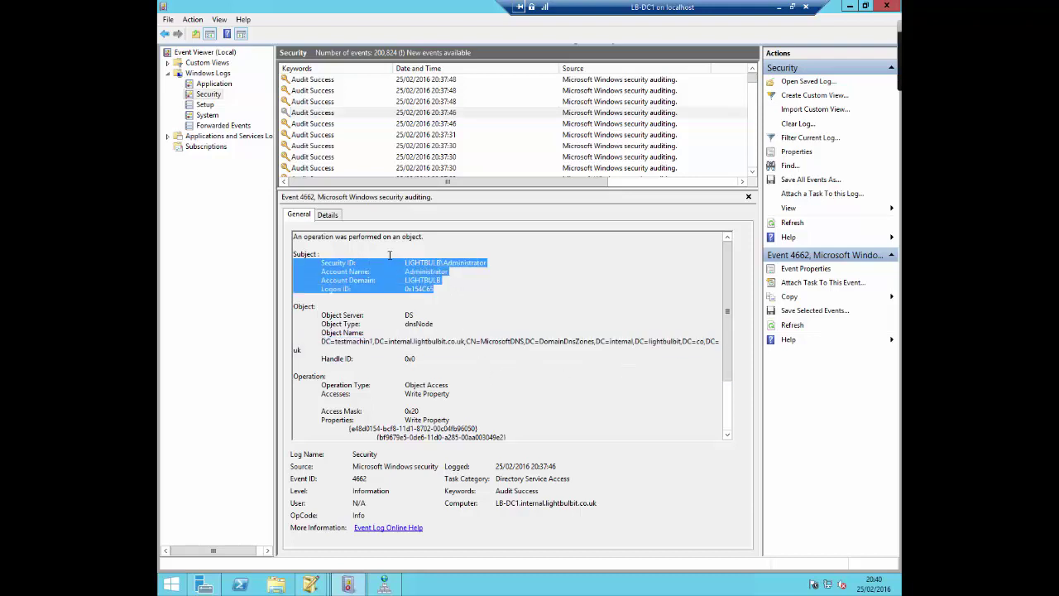
pyautogui.moveTo(451, 394); pyautogui.dragTo(323, 392)
pyautogui.moveTo(319, 390); pyautogui.dragTo(320, 390)
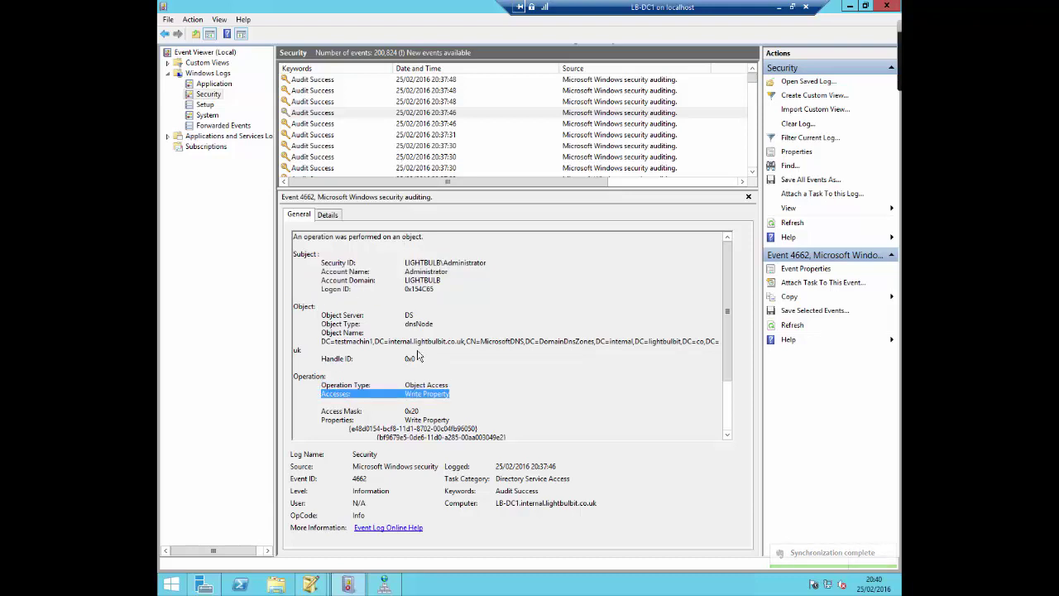
# - Delete the testmachin1 host record from the internal.lightbulbit.co.uk zone
pyautogui.click(384, 584)
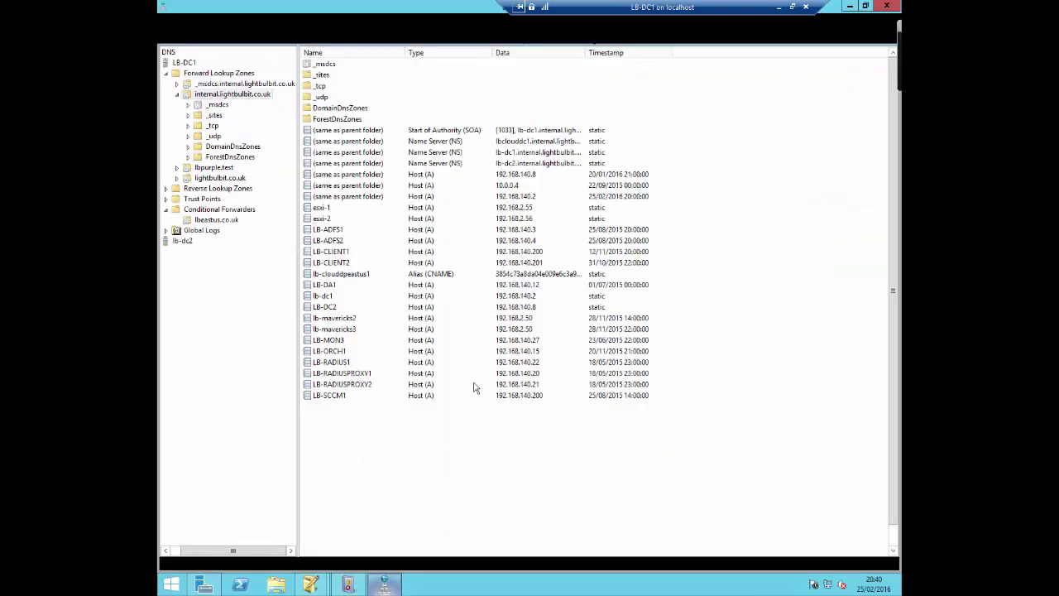
pyautogui.click(420, 351)
pyautogui.scroll(-1, 426, 358)
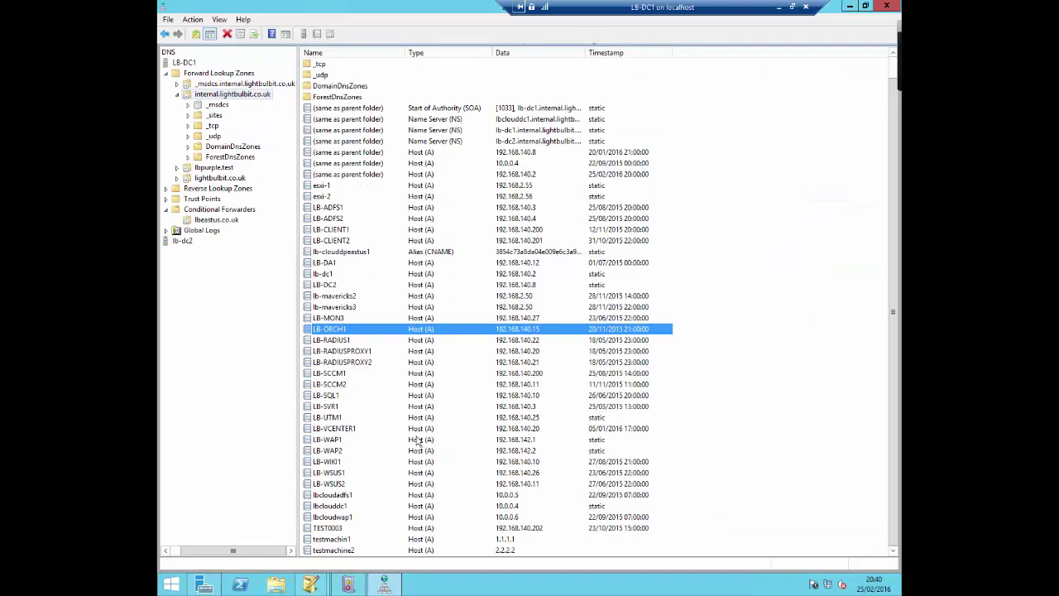
pyautogui.rightClick(363, 541)
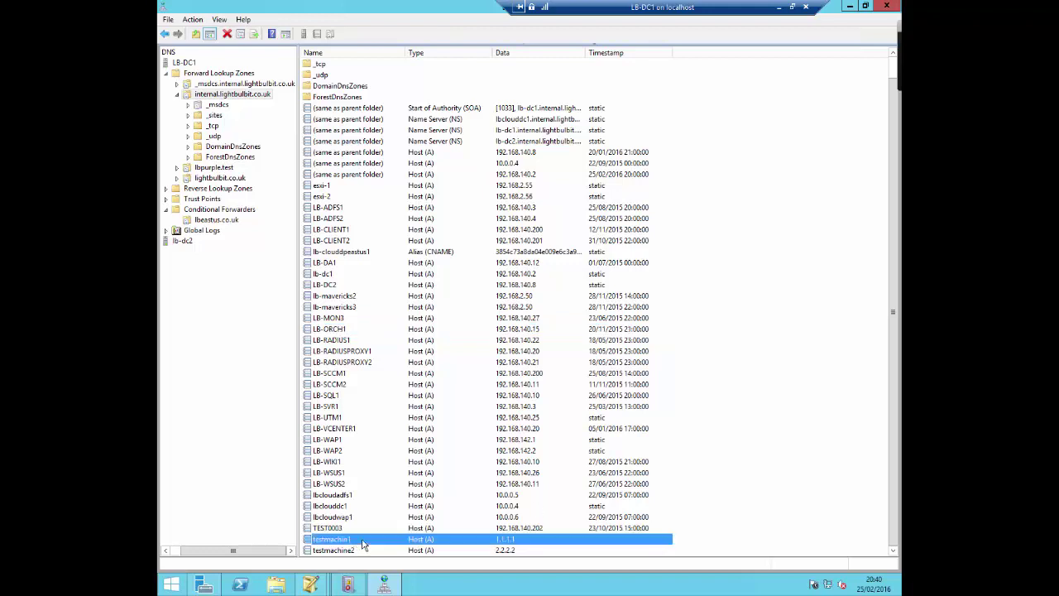
pyautogui.click(391, 501)
pyautogui.click(572, 335)
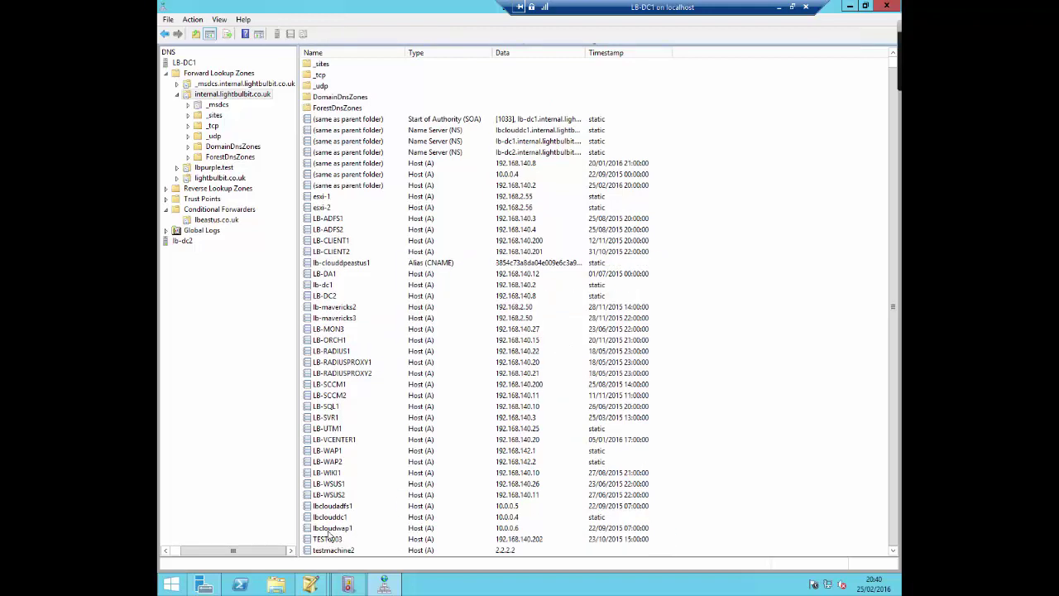
# - Refresh the zone's record list so the SOA serial reads 1036, then minimise DNS Manager
pyautogui.rightClick(751, 282)
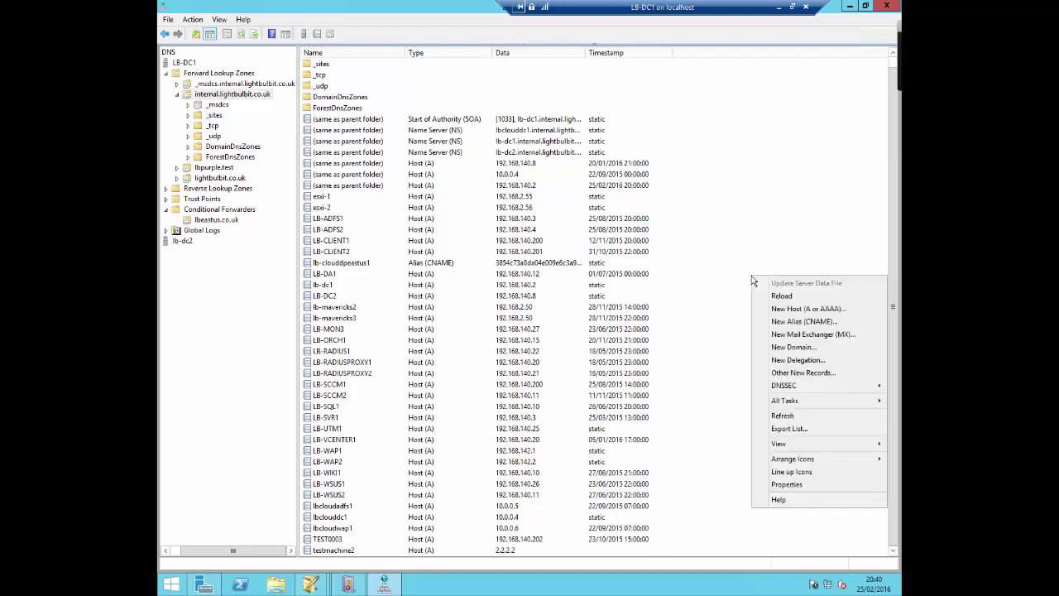
pyautogui.click(771, 420)
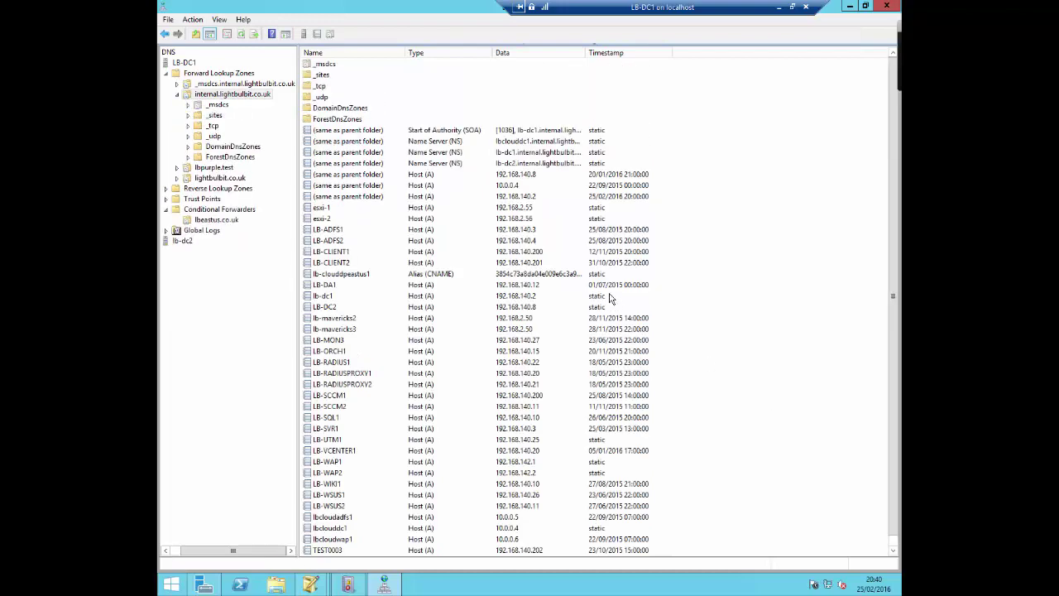
pyautogui.click(850, 7)
# - Back in ADSI Edit, close testmachin1's open properties and refresh the DC=internal.lightbulbit.co.uk node
pyautogui.click(311, 585)
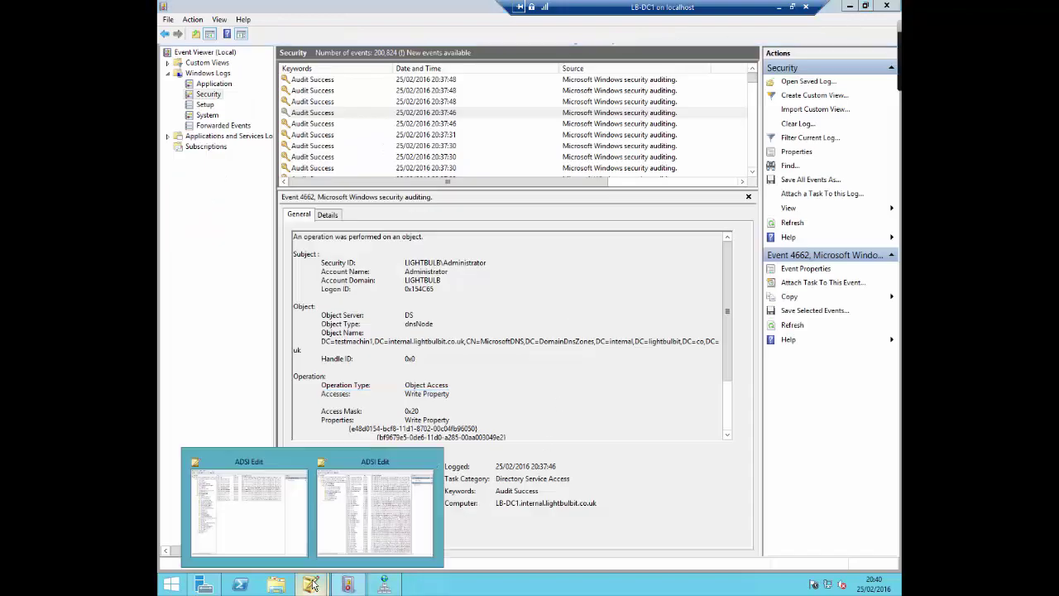
pyautogui.click(348, 521)
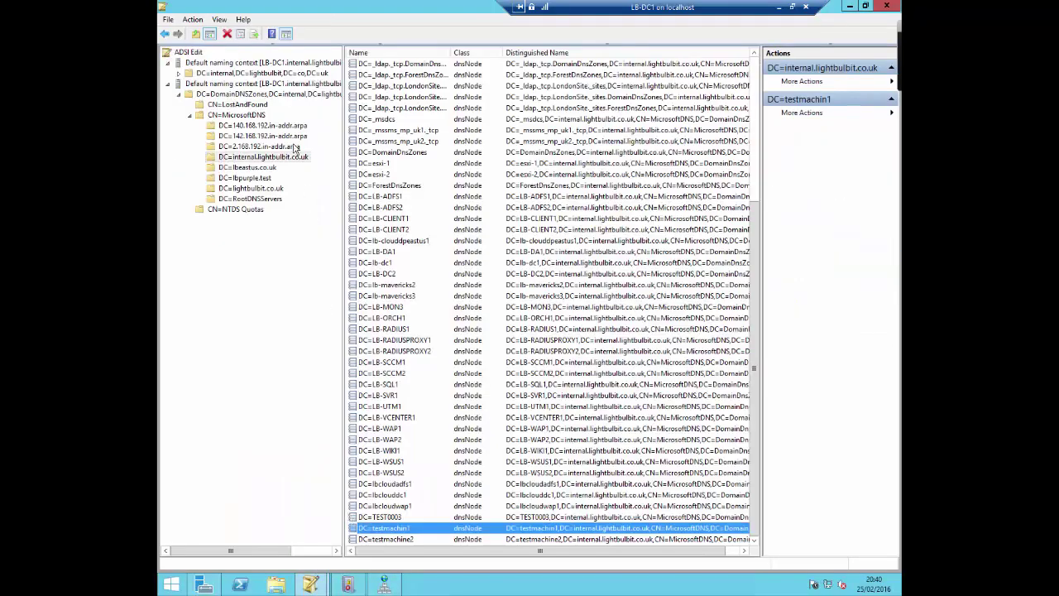
pyautogui.rightClick(267, 158)
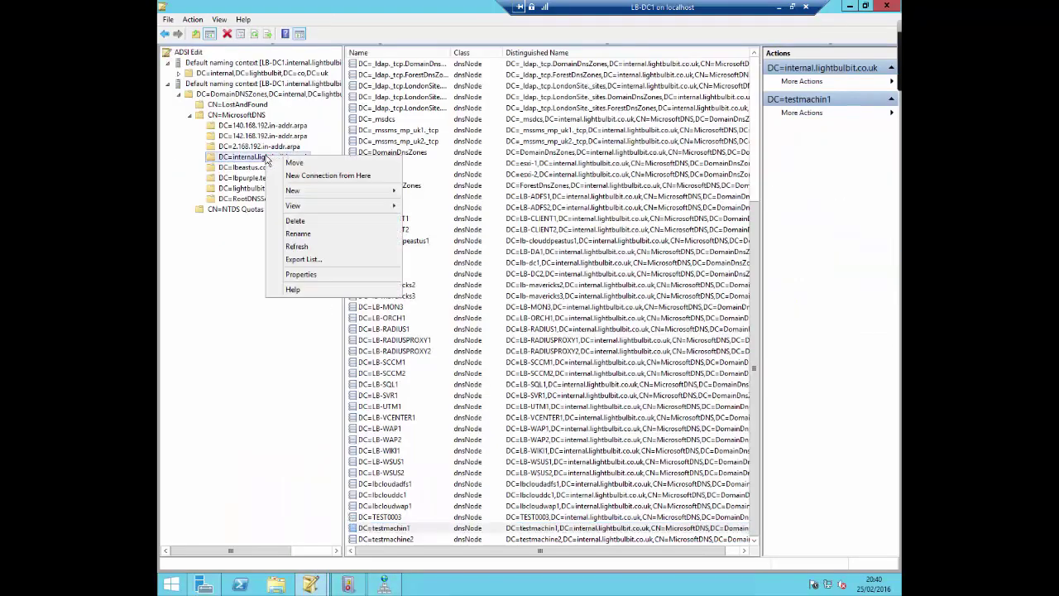
pyautogui.click(292, 247)
pyautogui.click(641, 337)
pyautogui.doubleClick(422, 528)
pyautogui.click(533, 410)
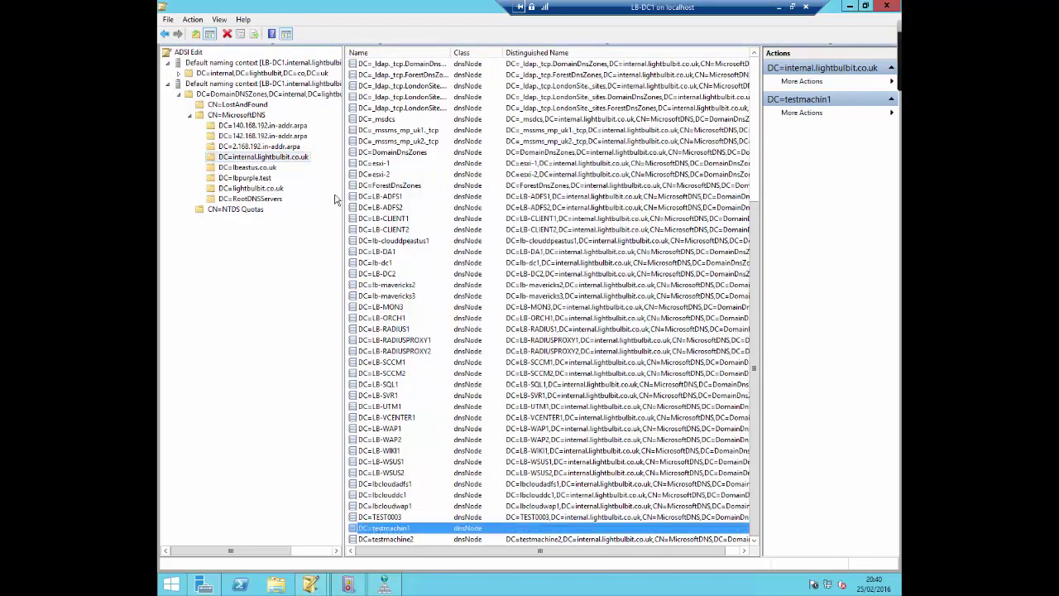
pyautogui.rightClick(287, 160)
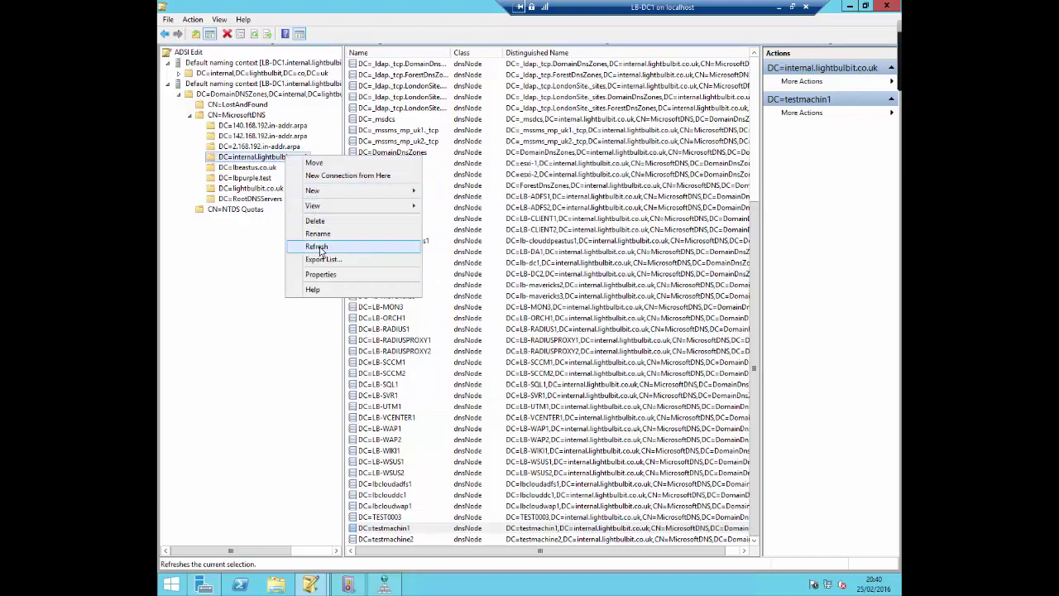
pyautogui.click(317, 247)
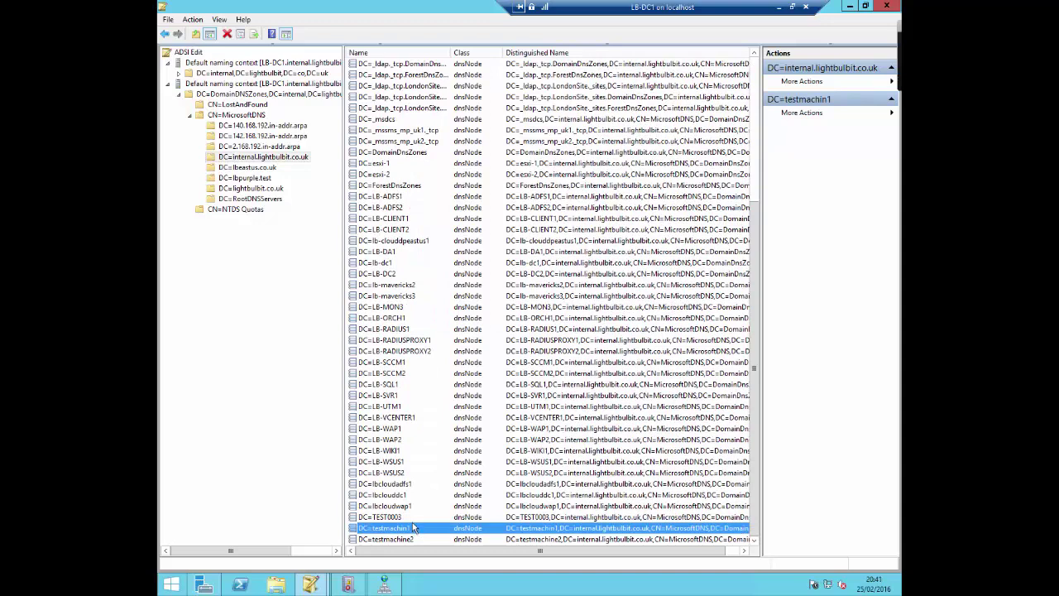
# - Reopen testmachin1's attributes, showing dNSTombstoned TRUE and whenChanged 25/02/2016 20:40:38 GMT
pyautogui.doubleClick(418, 531)
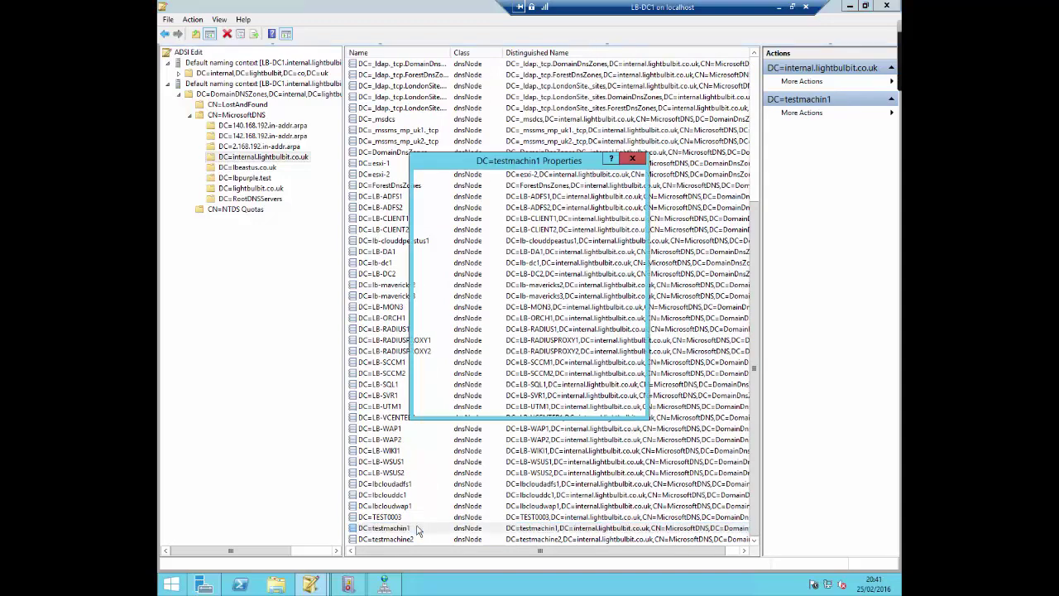
pyautogui.click(464, 249)
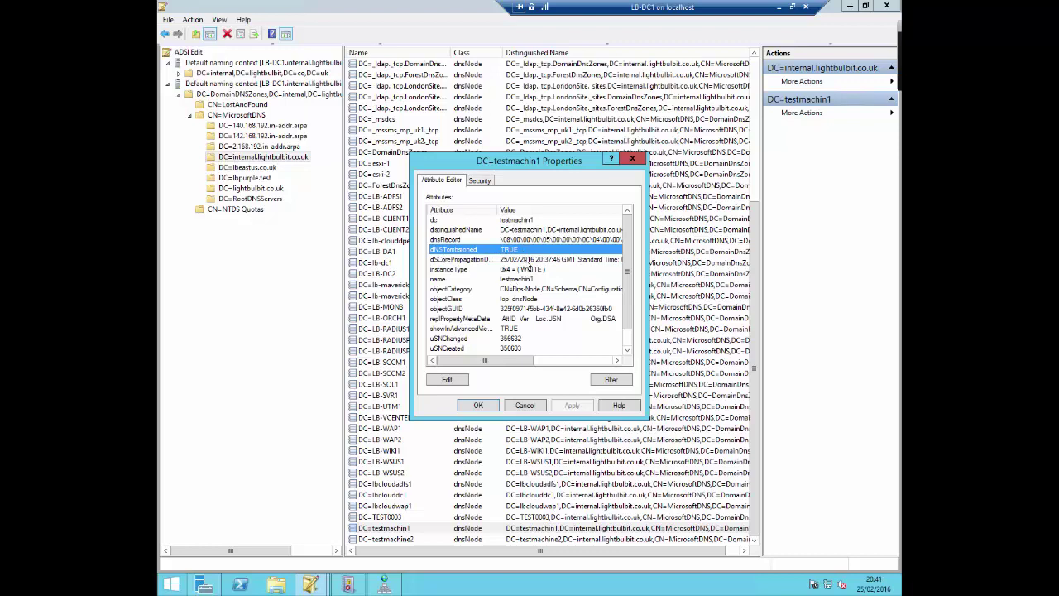
pyautogui.click(536, 261)
pyautogui.scroll(-1, 628, 318)
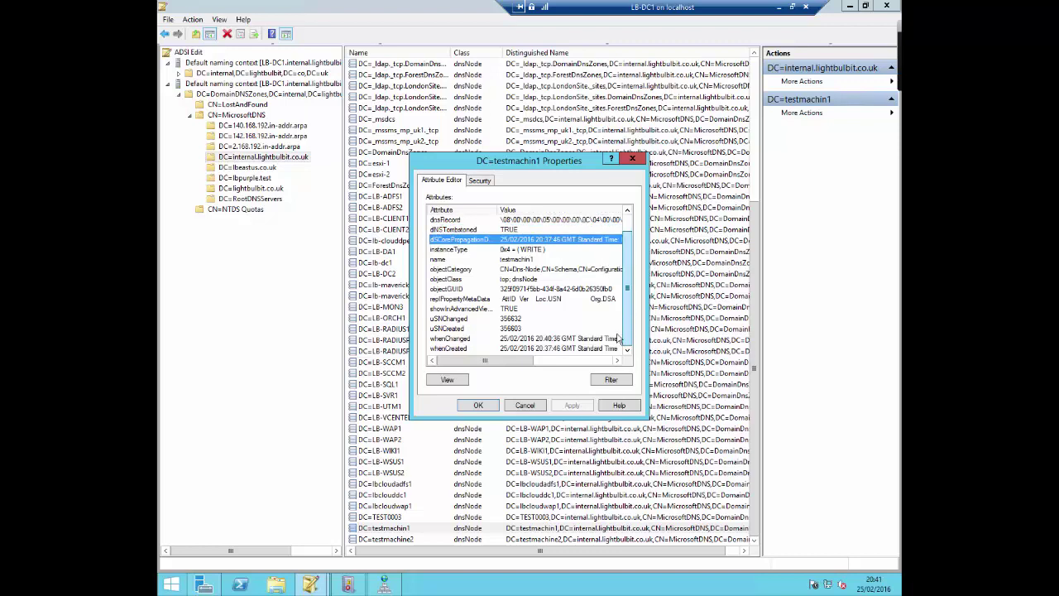
pyautogui.click(522, 339)
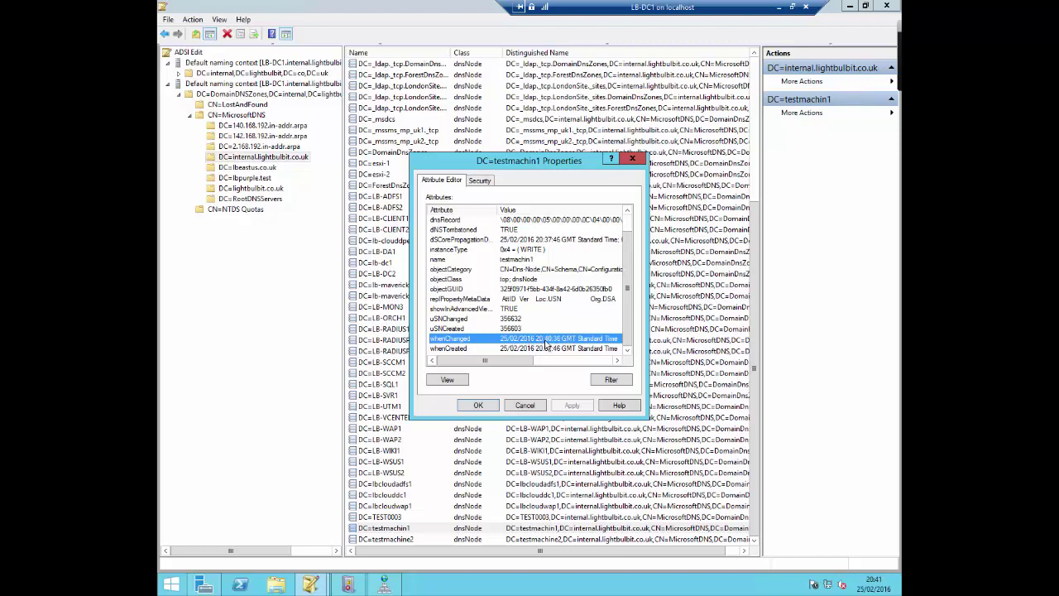
pyautogui.click(346, 586)
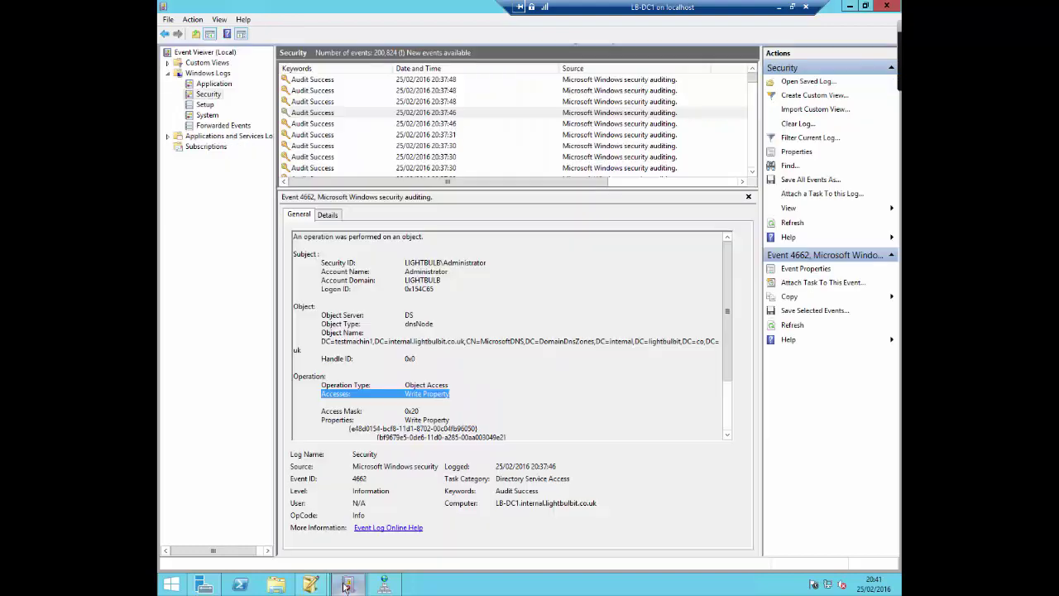
pyautogui.click(398, 105)
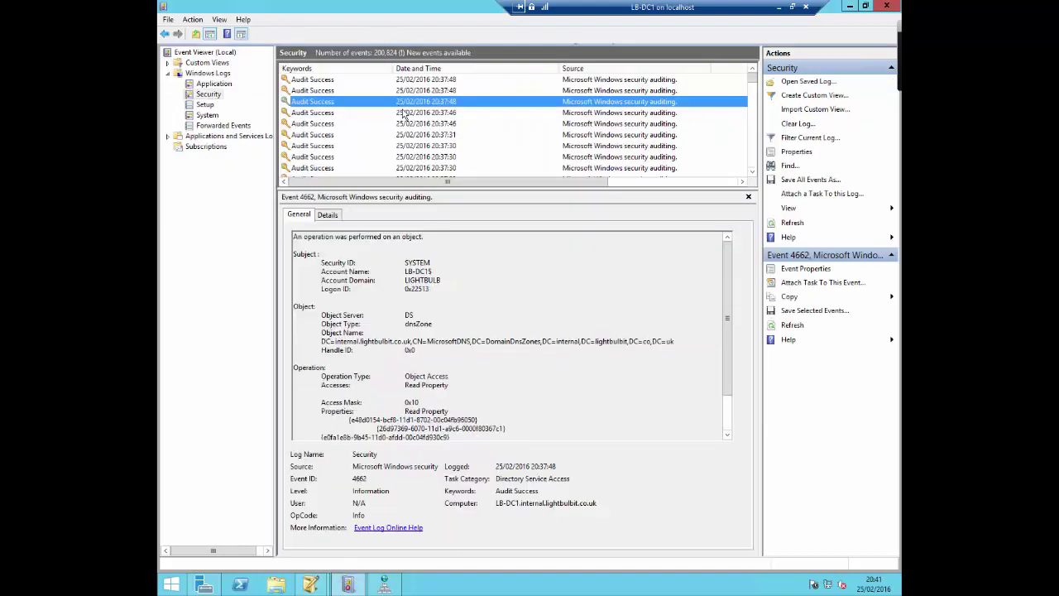
pyautogui.press('F5')
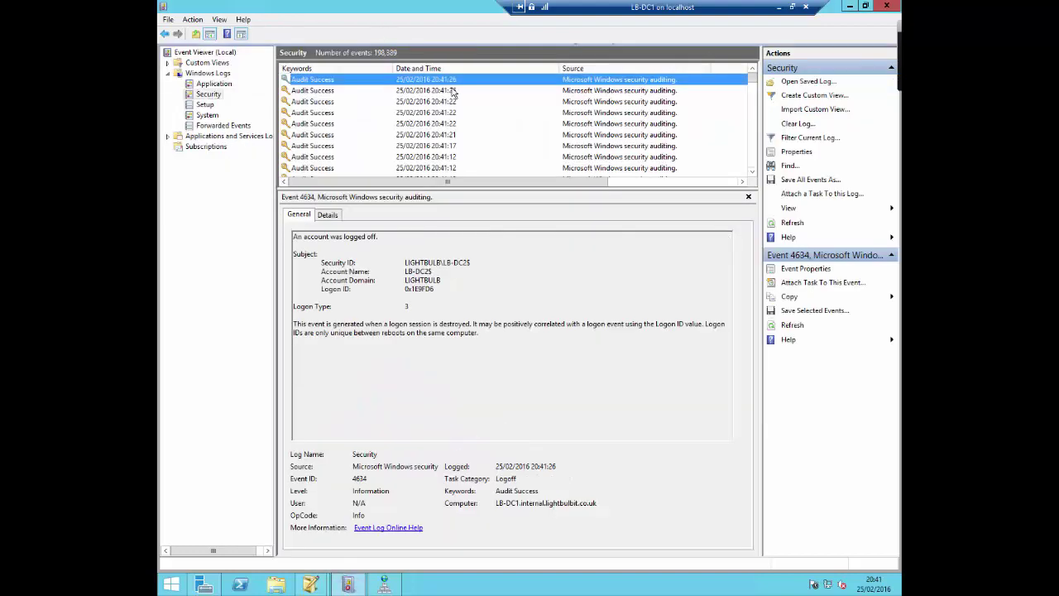
pyautogui.scroll(-3, 444, 118)
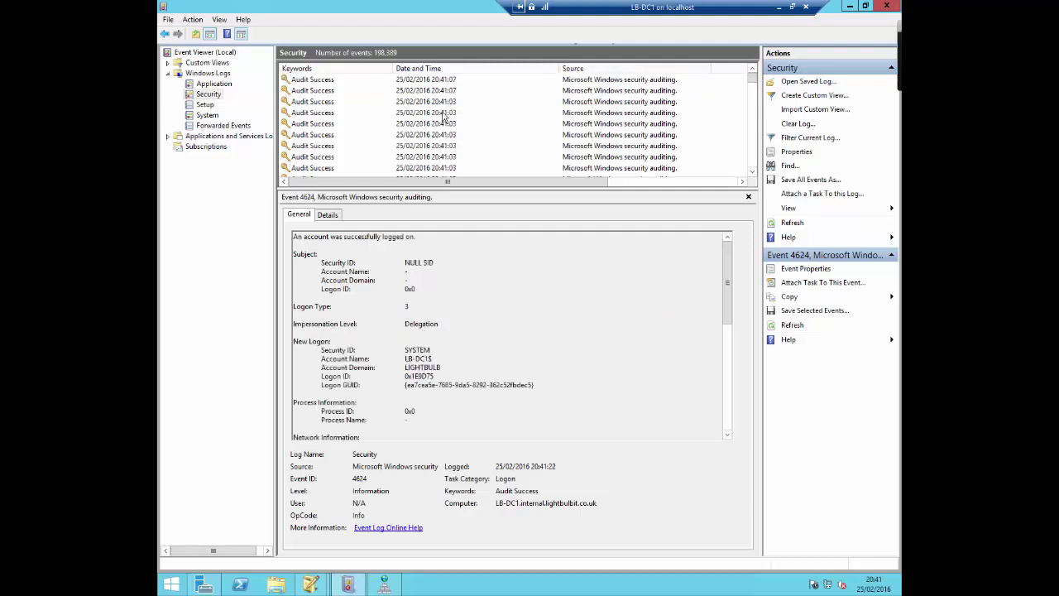
pyautogui.click(453, 138)
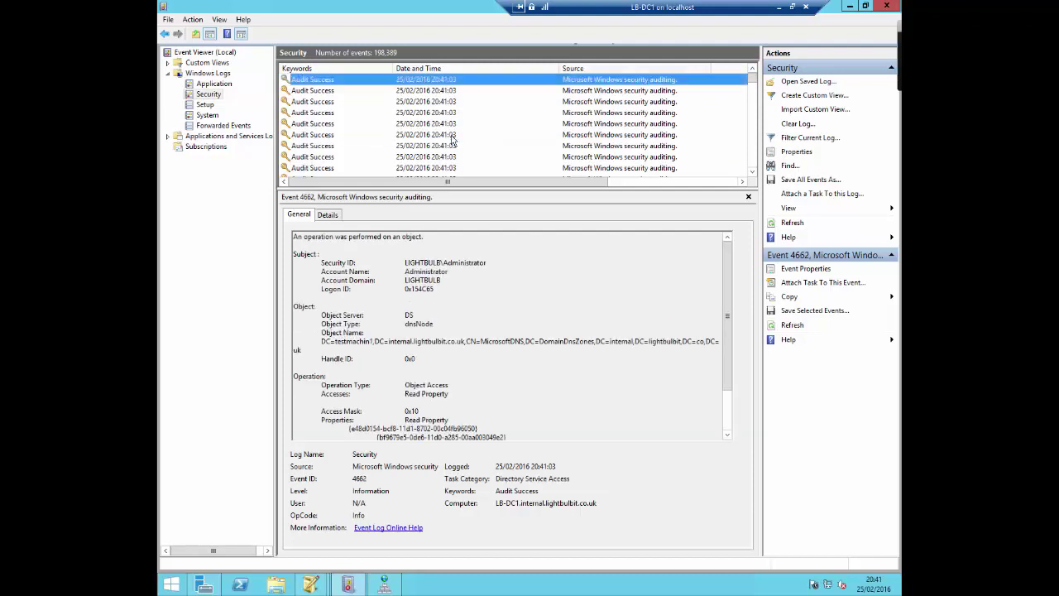
pyautogui.scroll(-1, 452, 141)
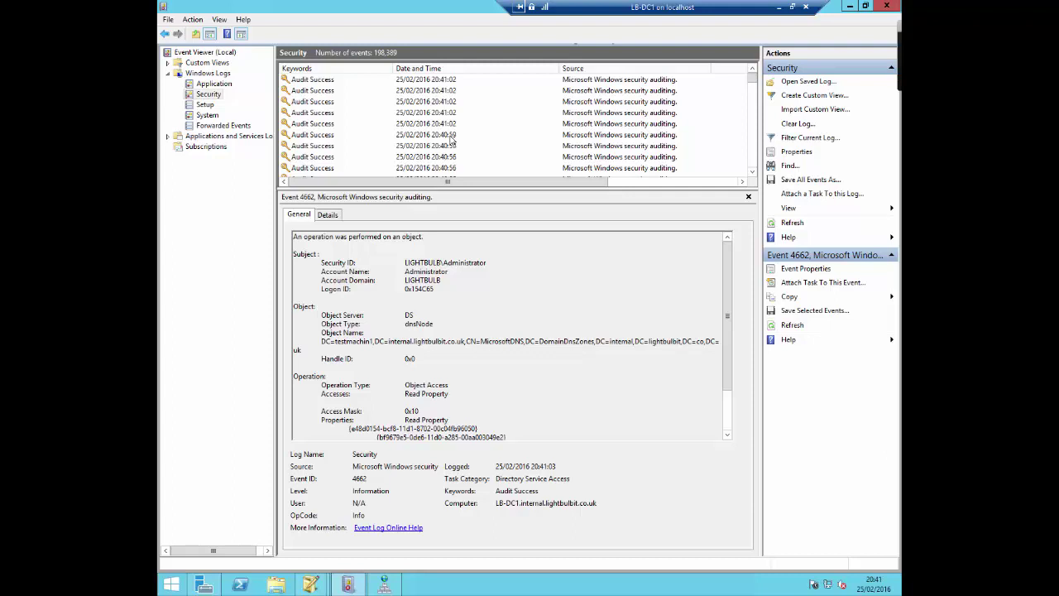
pyautogui.click(453, 137)
pyautogui.scroll(-3, 452, 141)
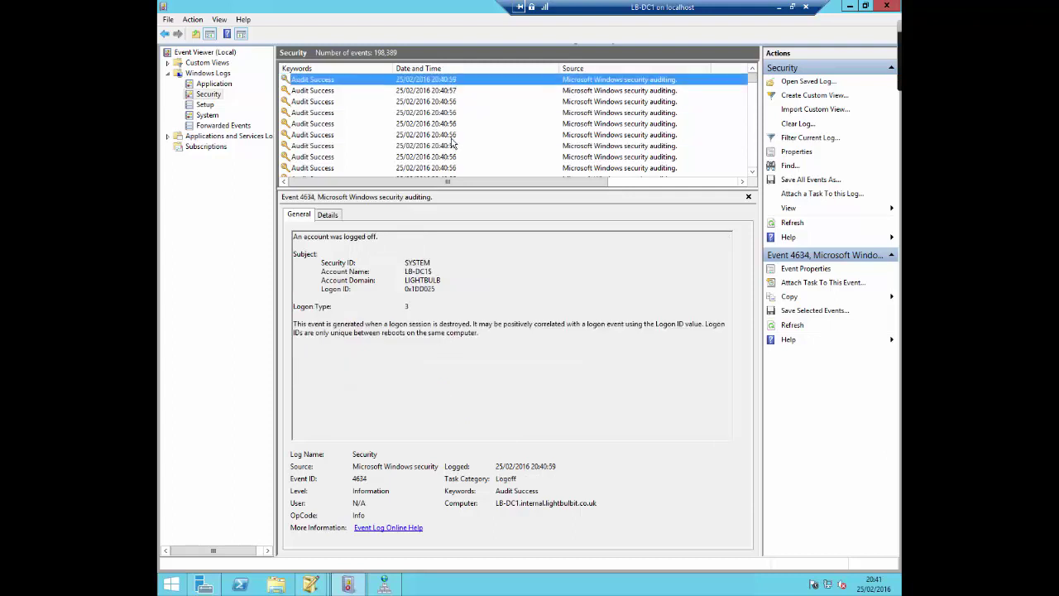
pyautogui.click(453, 144)
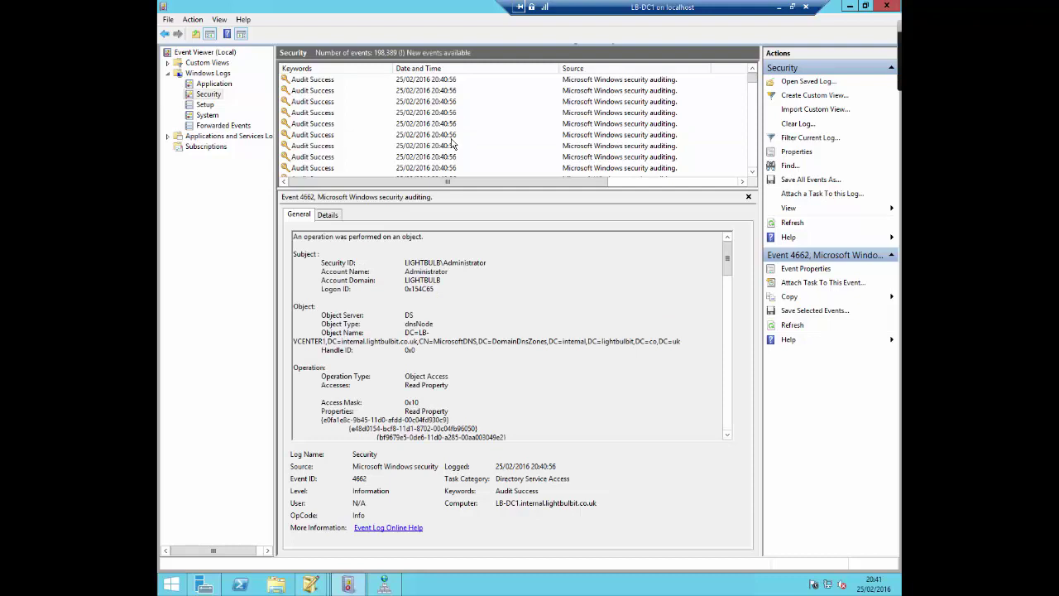
pyautogui.scroll(-3, 453, 144)
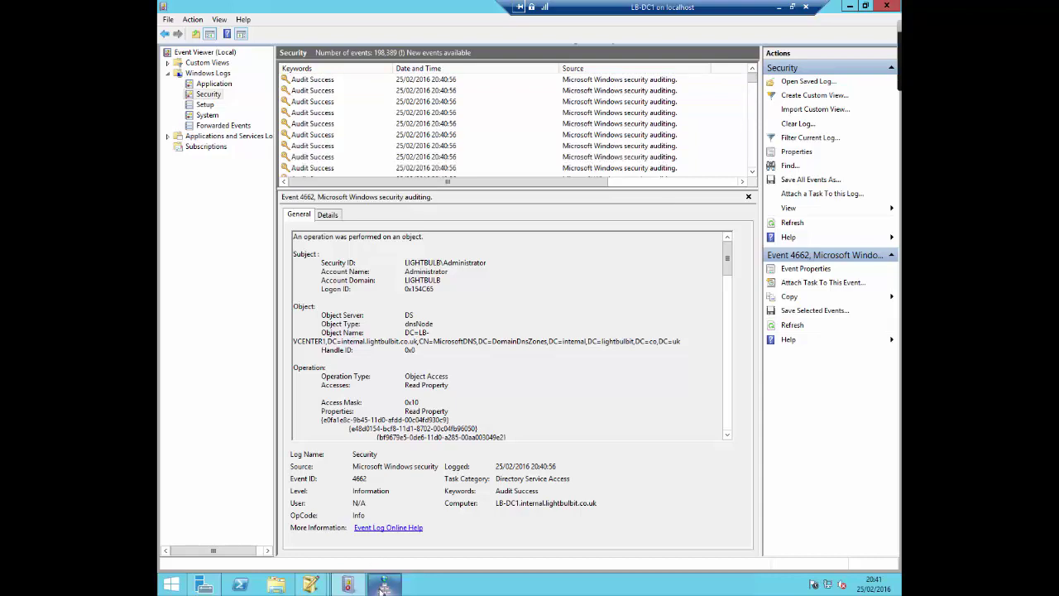
pyautogui.moveTo(368, 588)
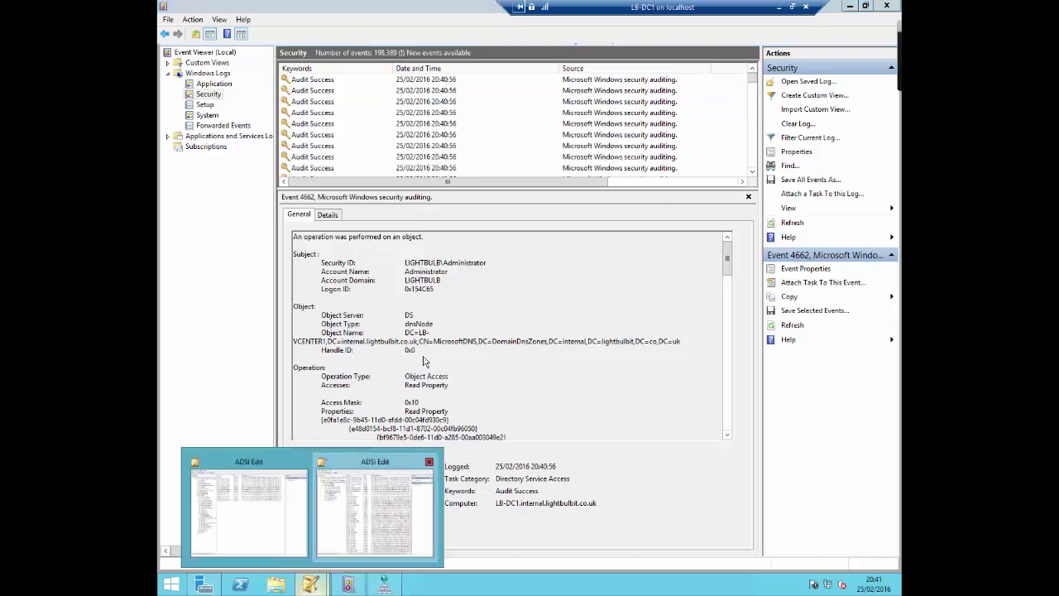
pyautogui.click(395, 521)
pyautogui.doubleClick(417, 528)
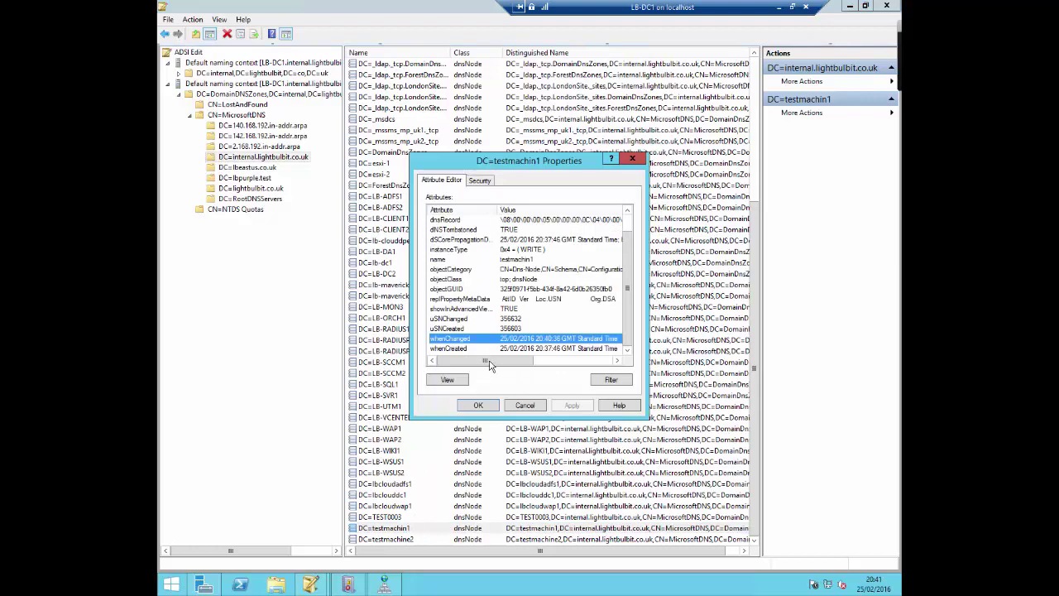
pyautogui.click(632, 158)
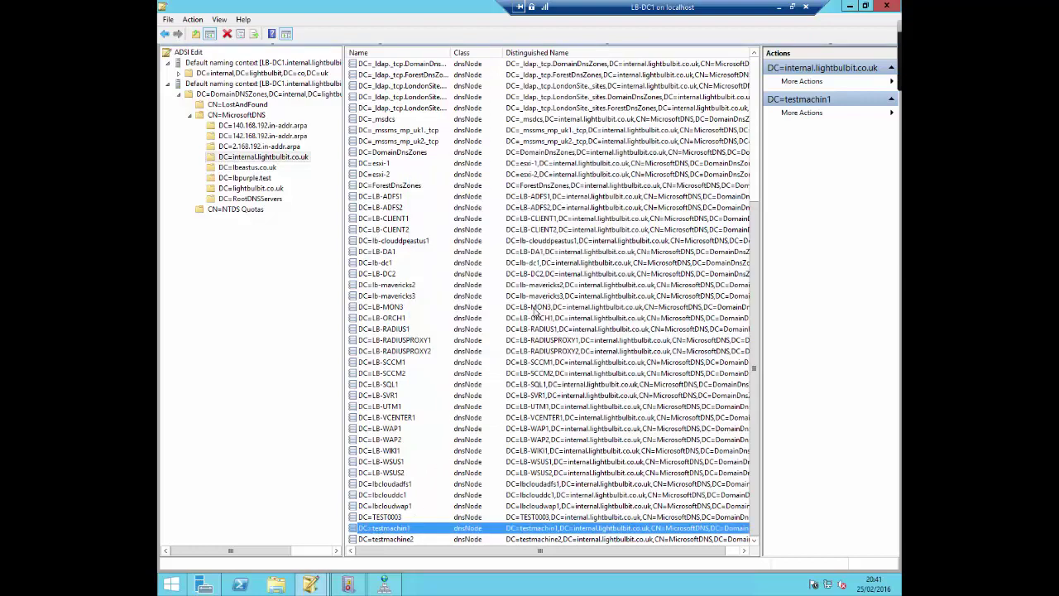
pyautogui.click(385, 585)
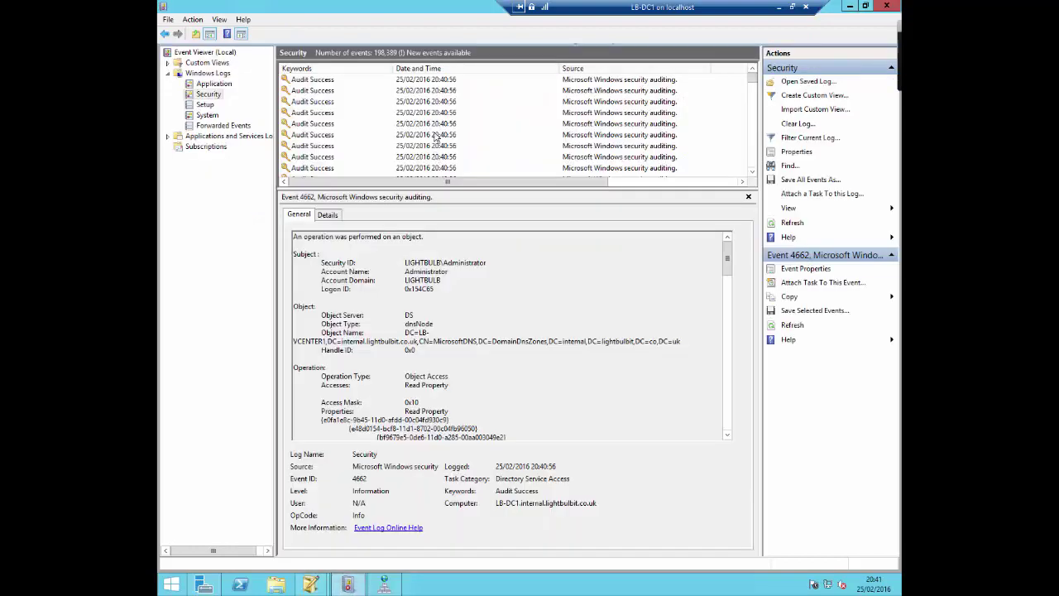
pyautogui.press('Down')
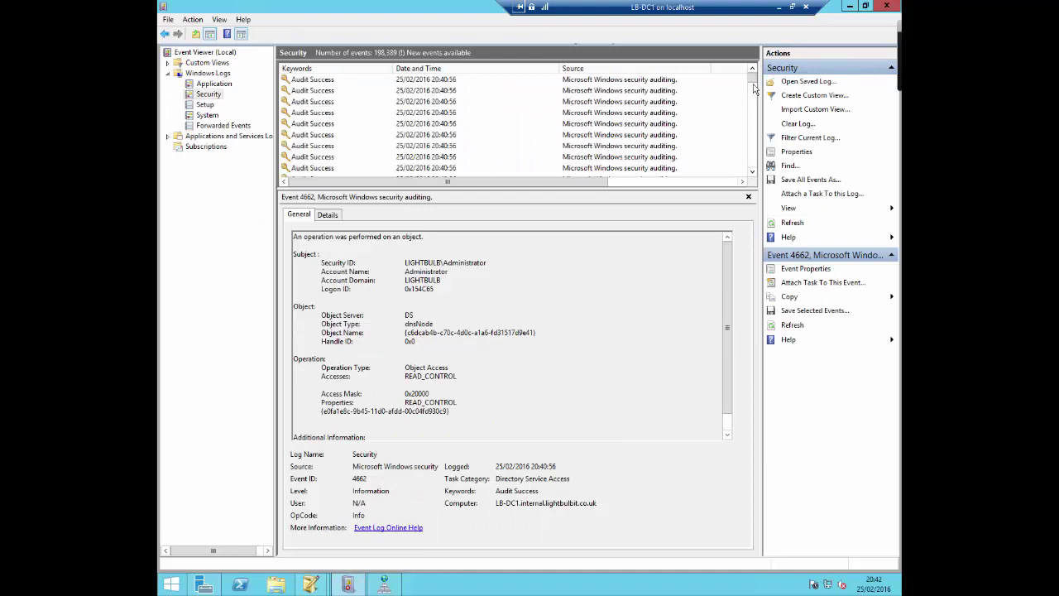
pyautogui.moveTo(755, 84); pyautogui.dragTo(755, 89)
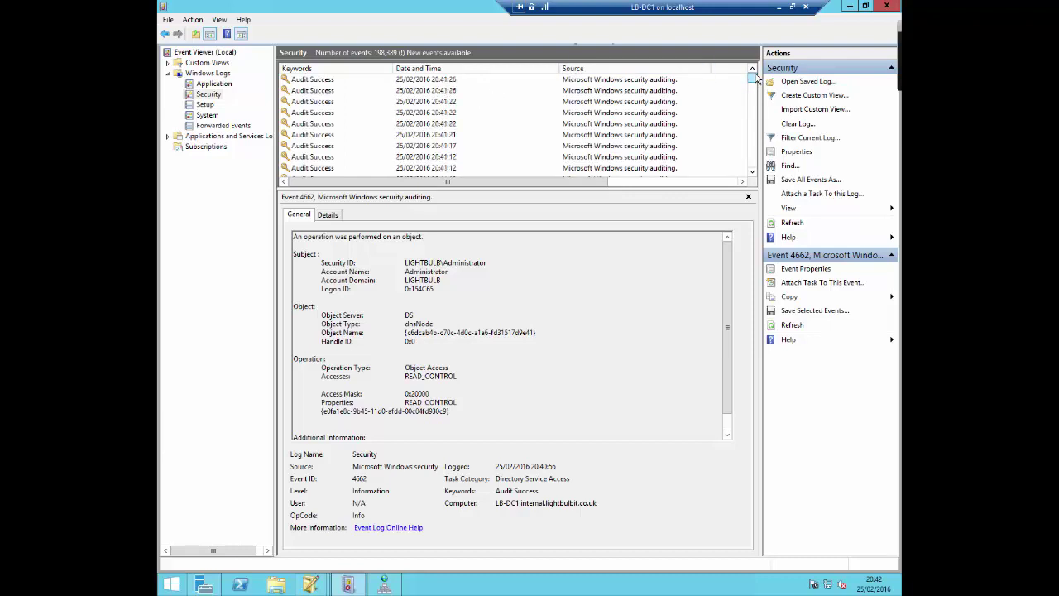
pyautogui.click(526, 159)
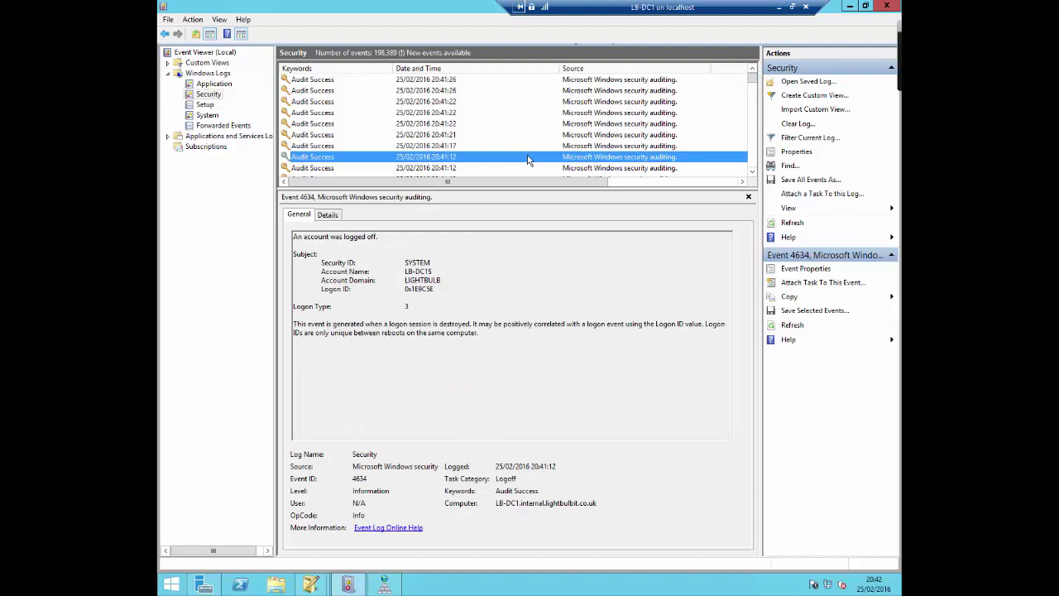
pyautogui.scroll(-5, 531, 160)
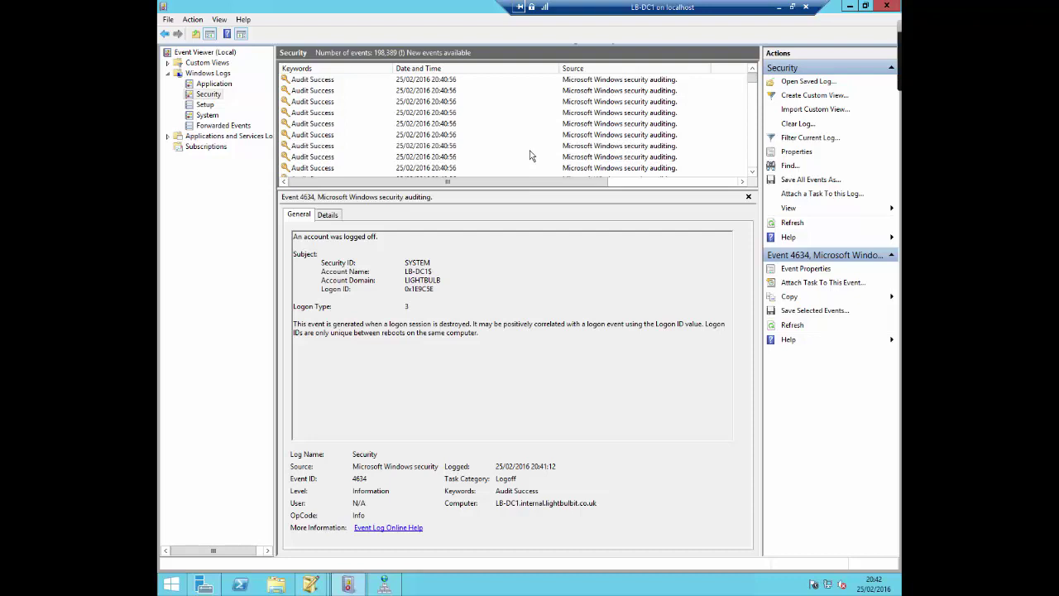
pyautogui.click(432, 149)
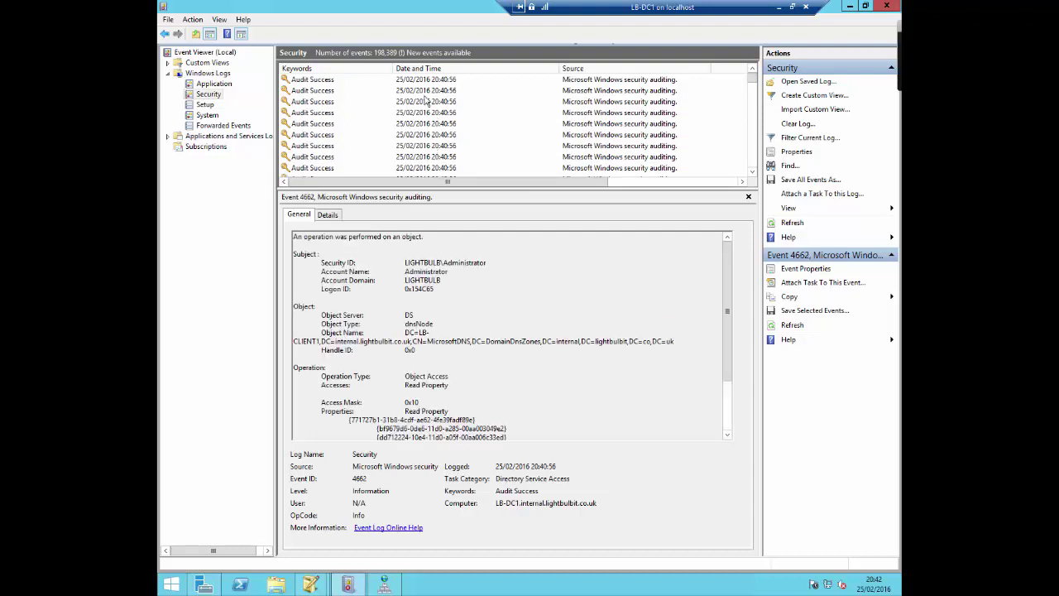
pyautogui.click(799, 139)
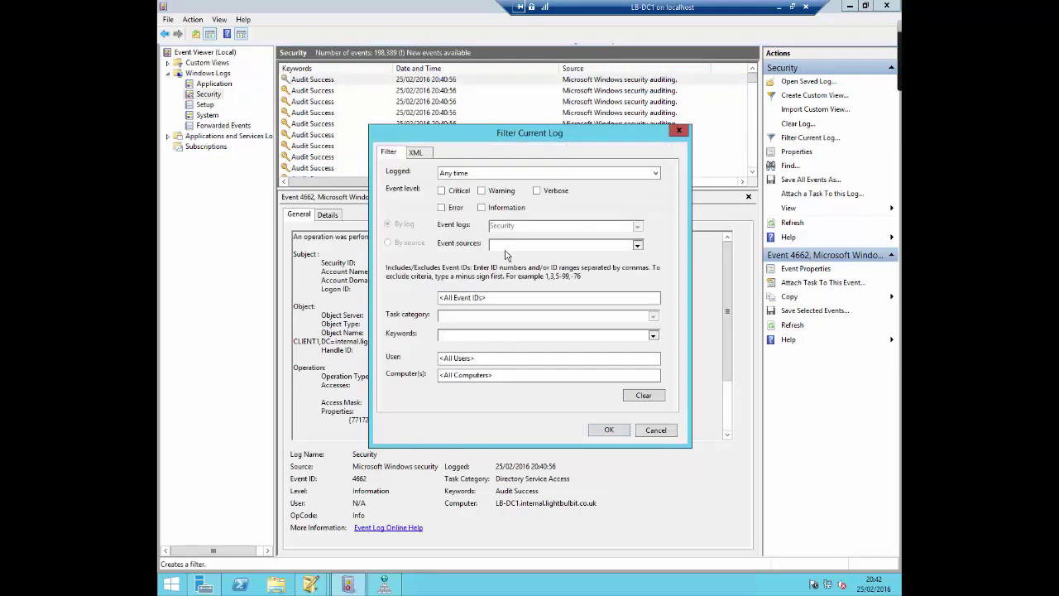
# - Set the filter's Logged range to Custom, 25/02/2016 20:40:35 to 20:40:37, and apply it
pyautogui.click(522, 175)
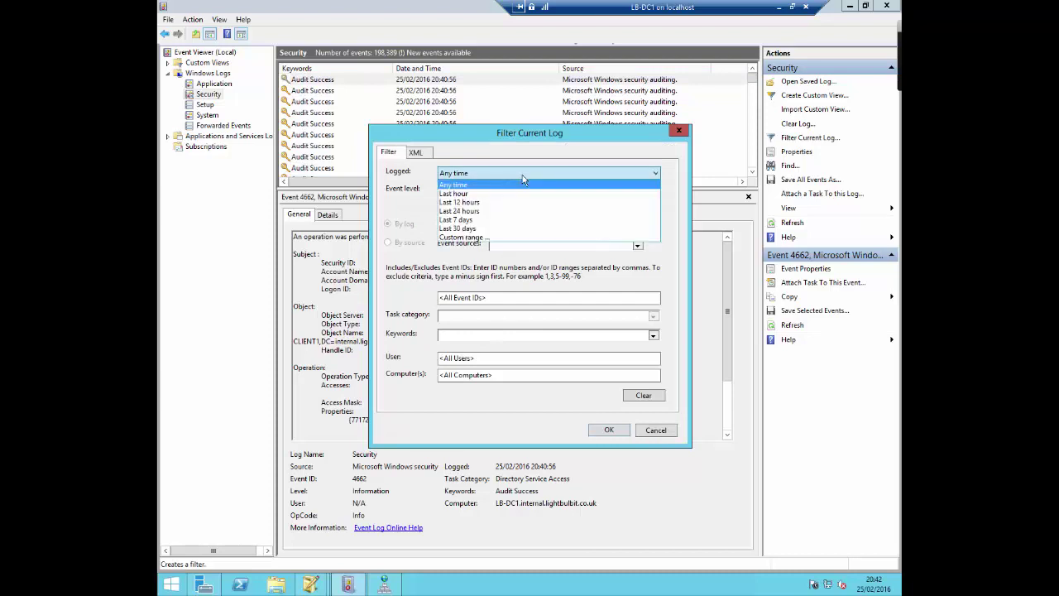
pyautogui.click(483, 237)
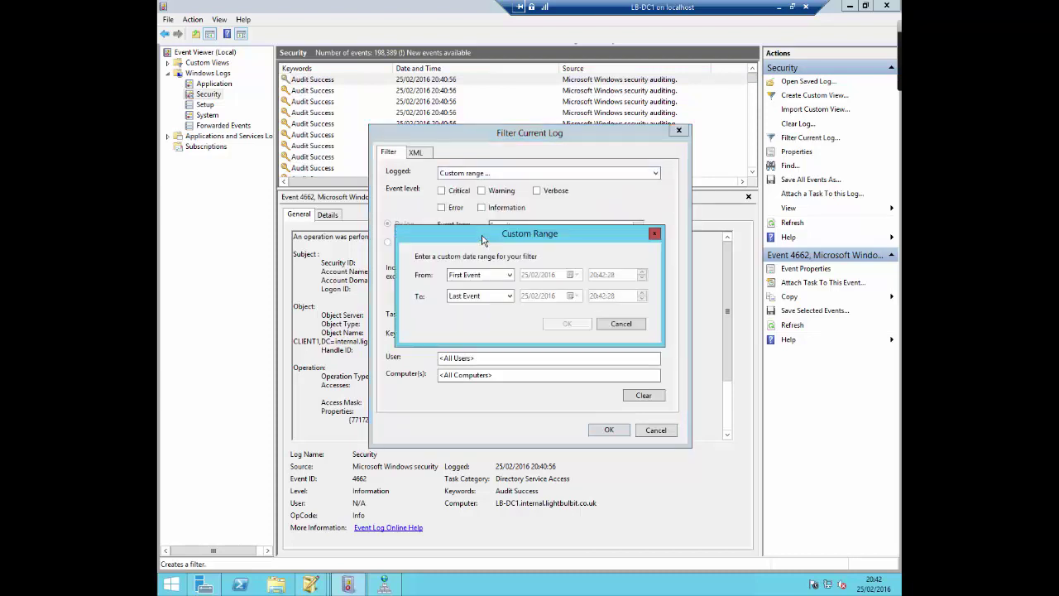
pyautogui.click(510, 279)
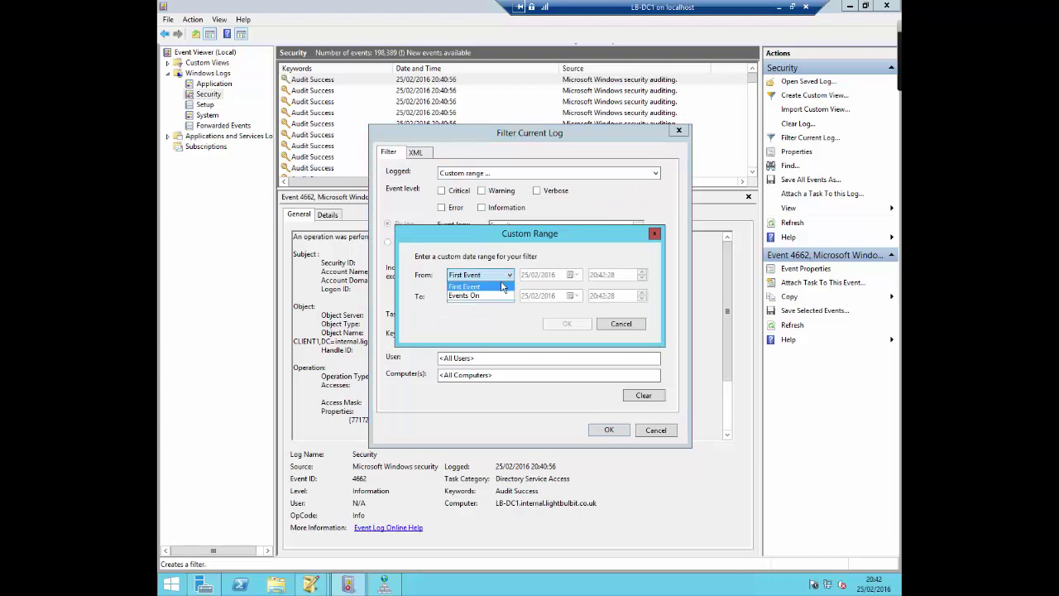
pyautogui.click(495, 291)
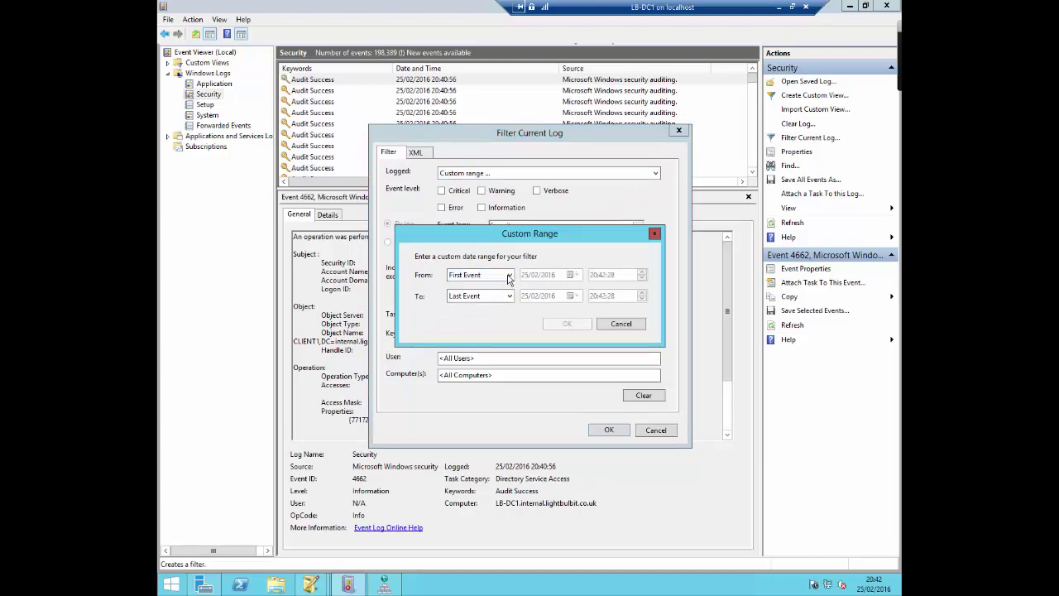
pyautogui.click(511, 280)
pyautogui.click(491, 298)
pyautogui.click(606, 278)
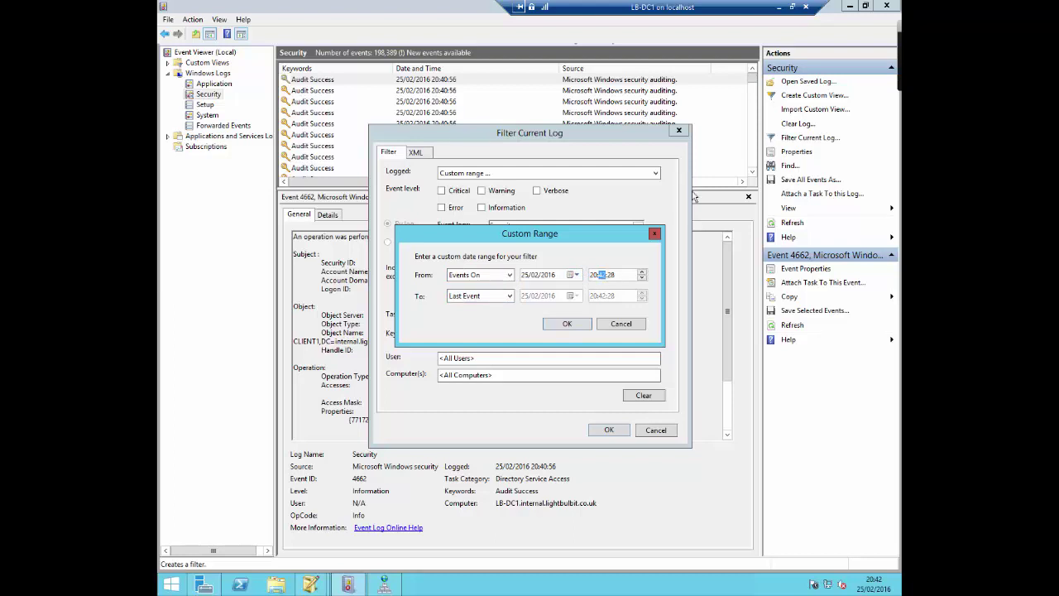
pyautogui.write('40')
pyautogui.click(486, 297)
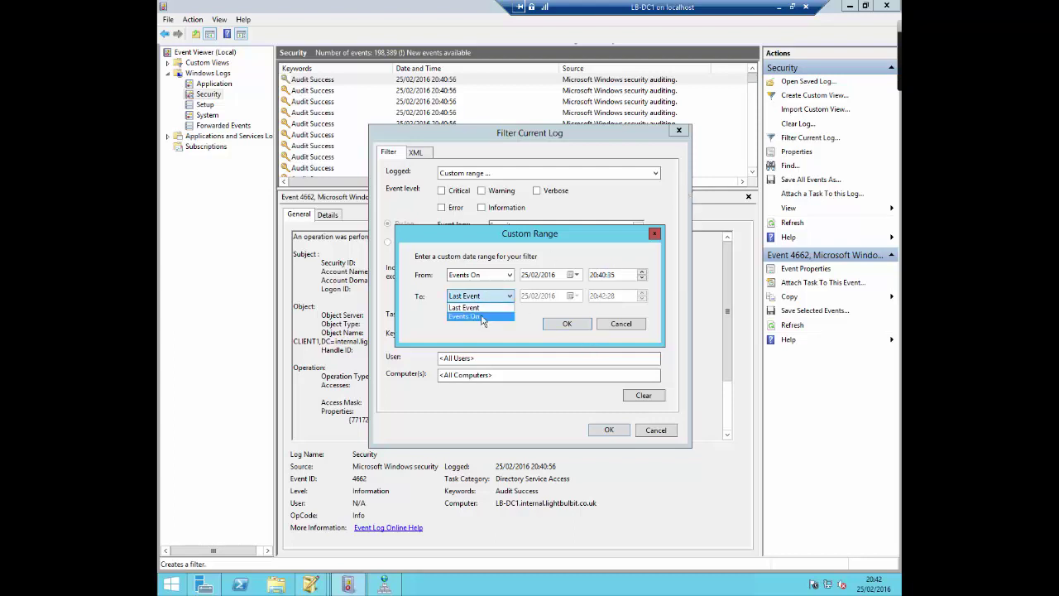
pyautogui.click(482, 317)
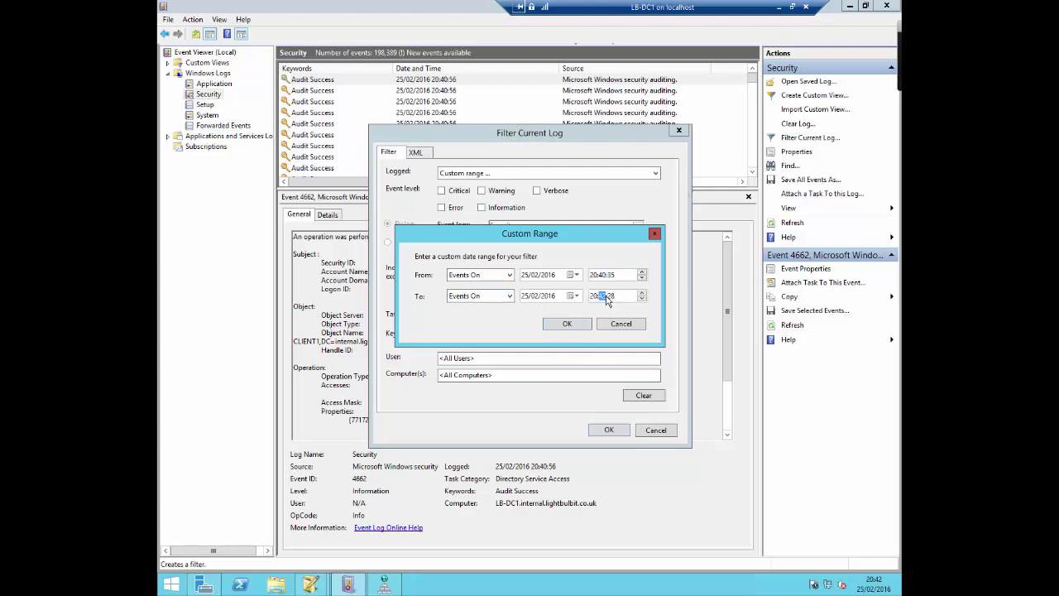
pyautogui.click(610, 296)
pyautogui.click(563, 324)
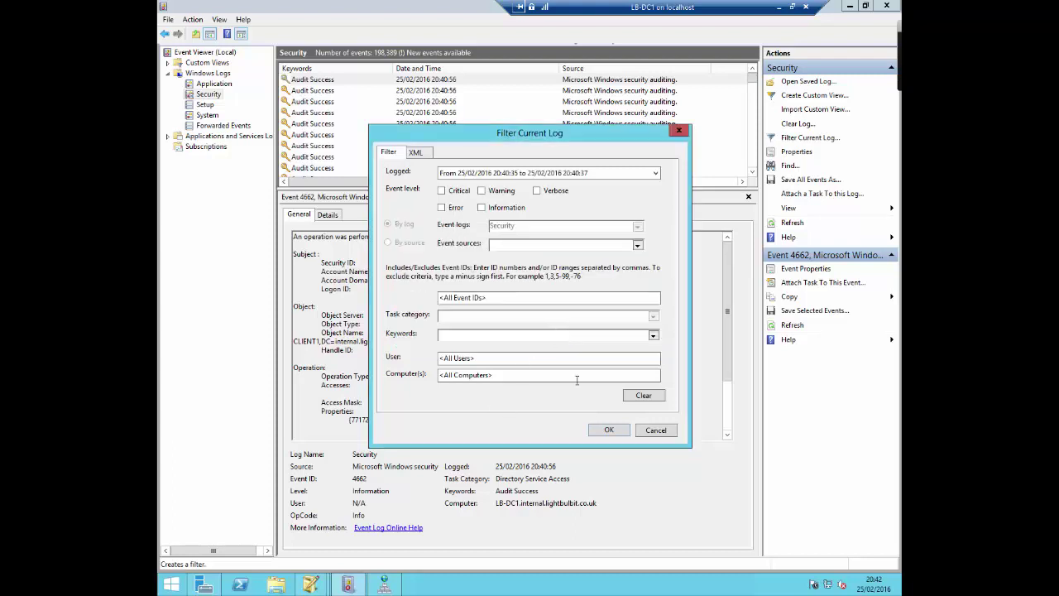
pyautogui.click(605, 430)
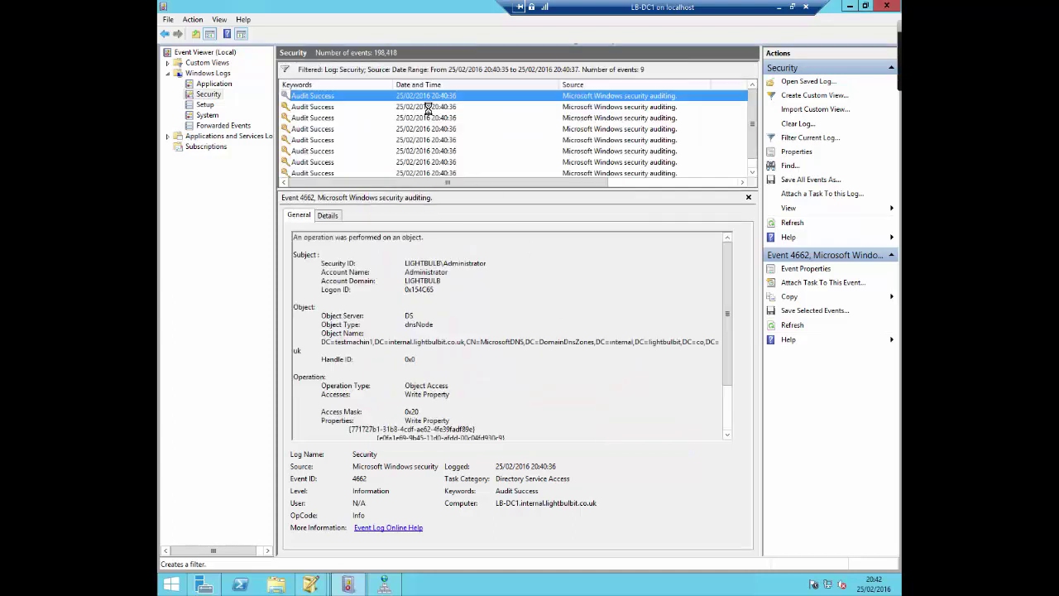
# - Step through the 9 filtered events, ending back on the first one
pyautogui.click(444, 113)
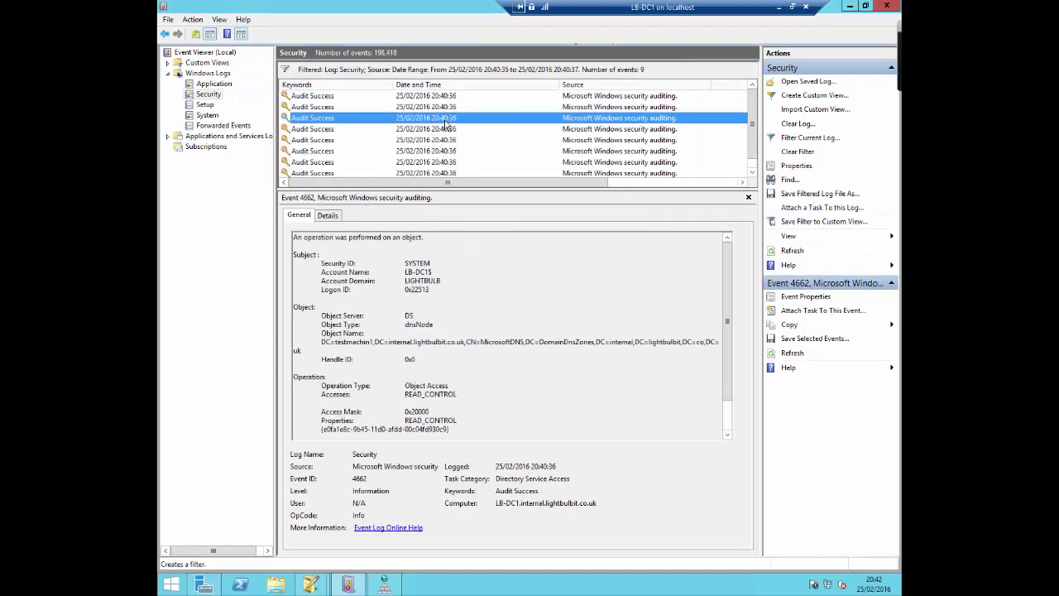
pyautogui.click(453, 173)
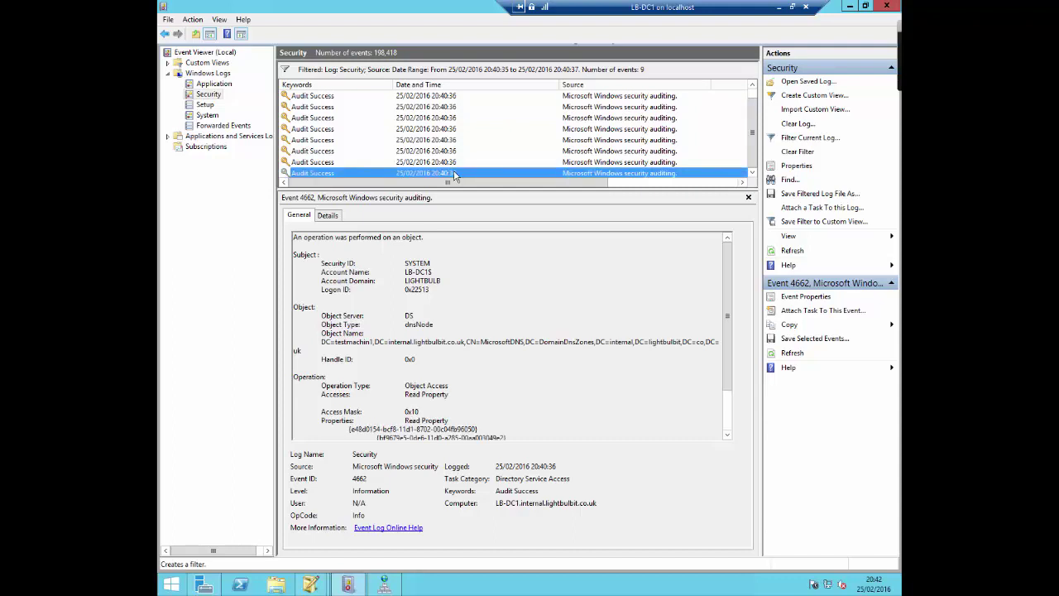
pyautogui.press('Up')
pyautogui.press('Up')
pyautogui.press('Up')
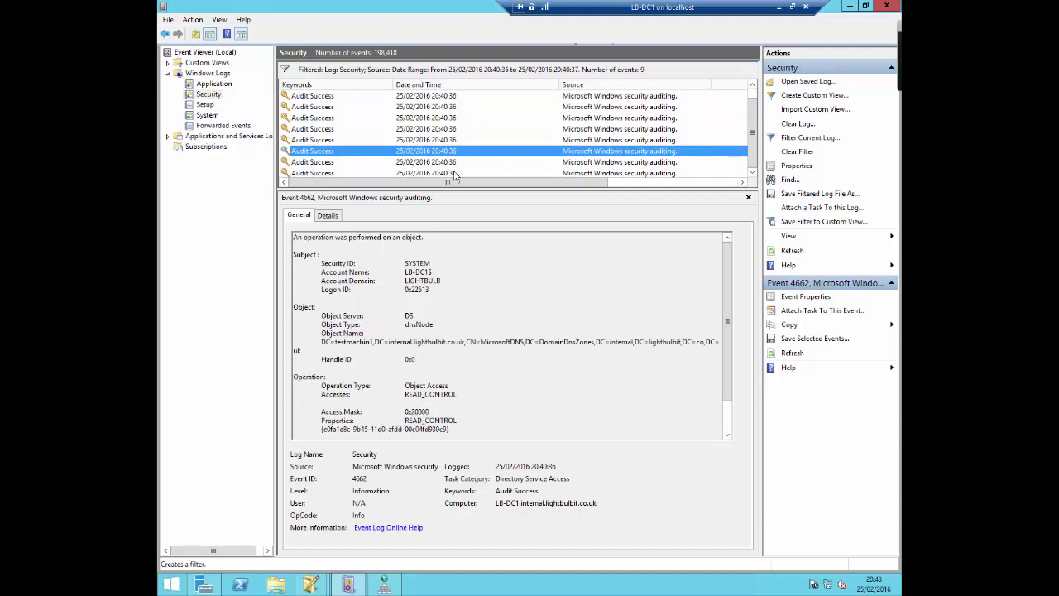
pyautogui.press('Up')
pyautogui.press('Up')
pyautogui.press('Up')
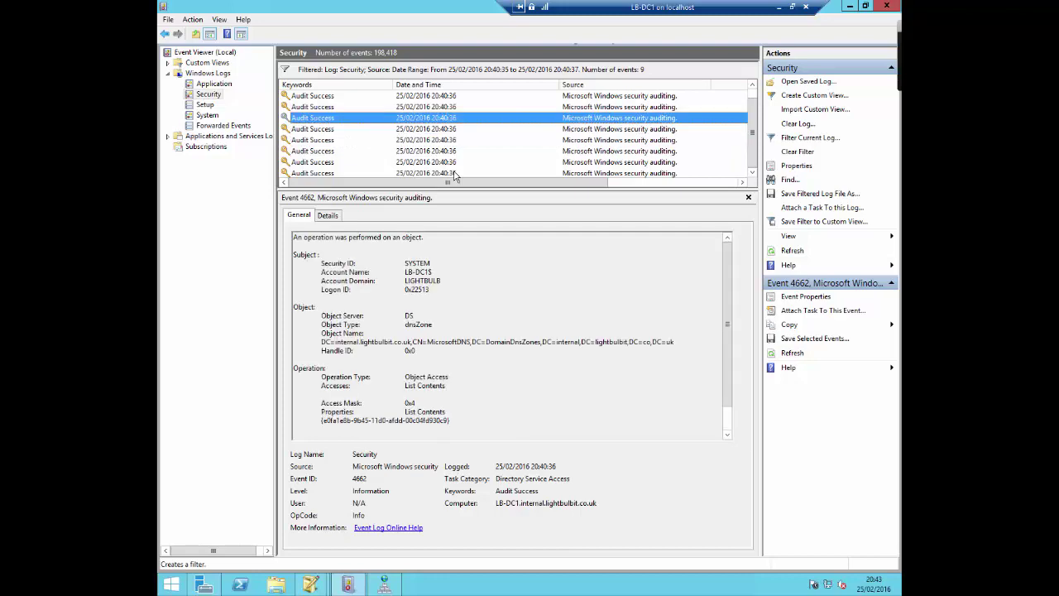
pyautogui.press('Up')
pyautogui.press('Up')
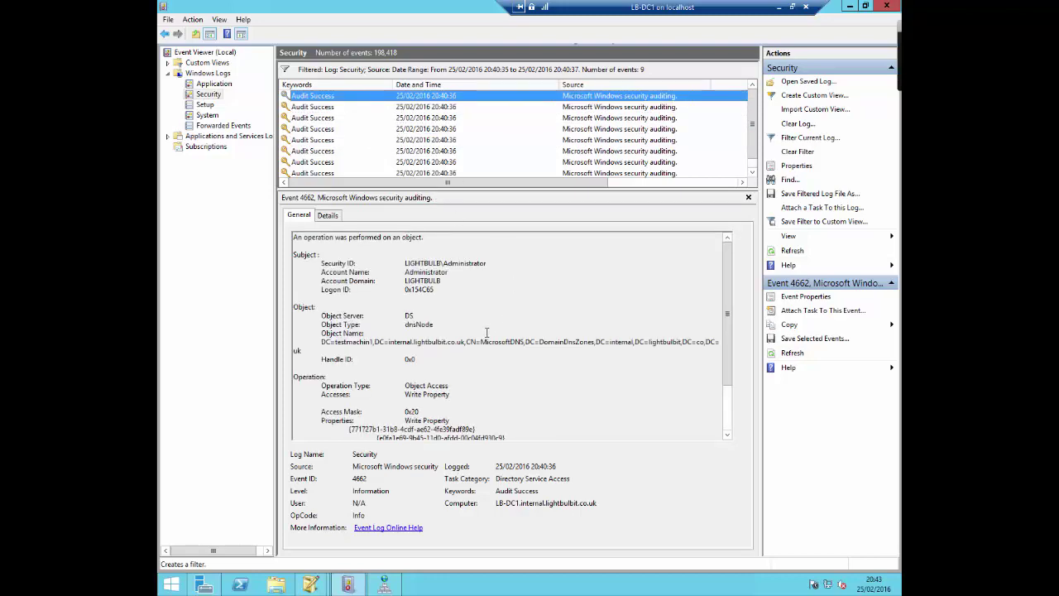
# - Highlight the event's Security ID and Write Property access lines, then switch to DNS Manager
pyautogui.doubleClick(427, 395)
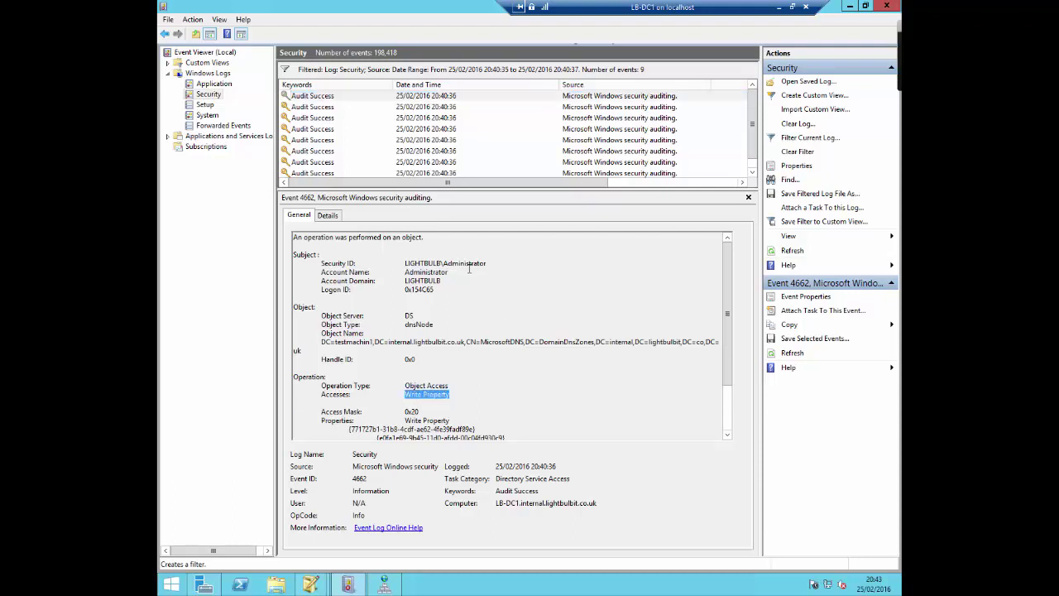
pyautogui.moveTo(520, 263); pyautogui.dragTo(339, 261)
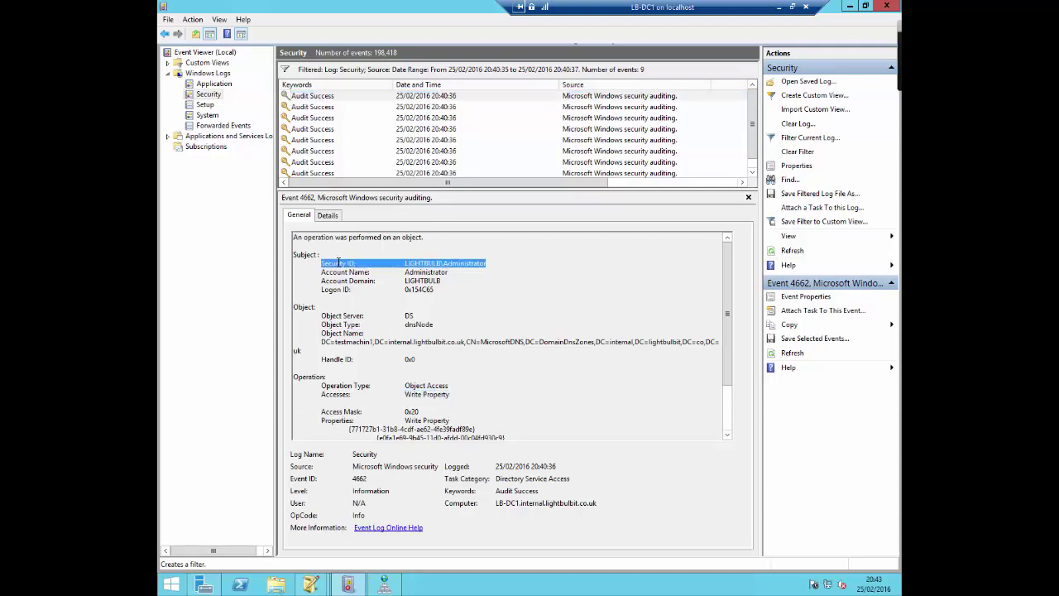
pyautogui.moveTo(457, 400); pyautogui.dragTo(317, 390)
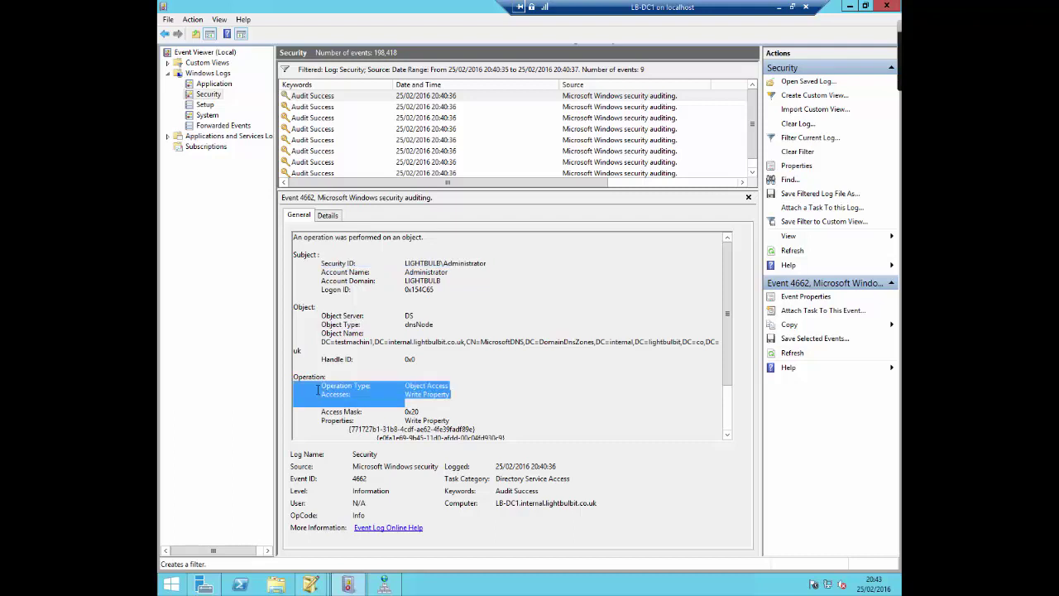
pyautogui.click(404, 394)
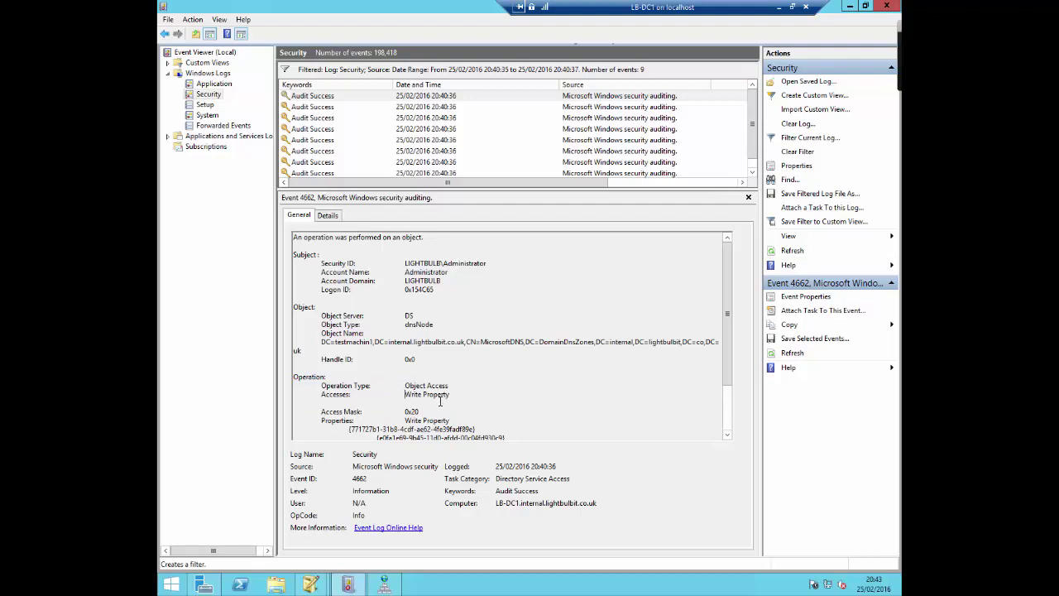
pyautogui.click(385, 586)
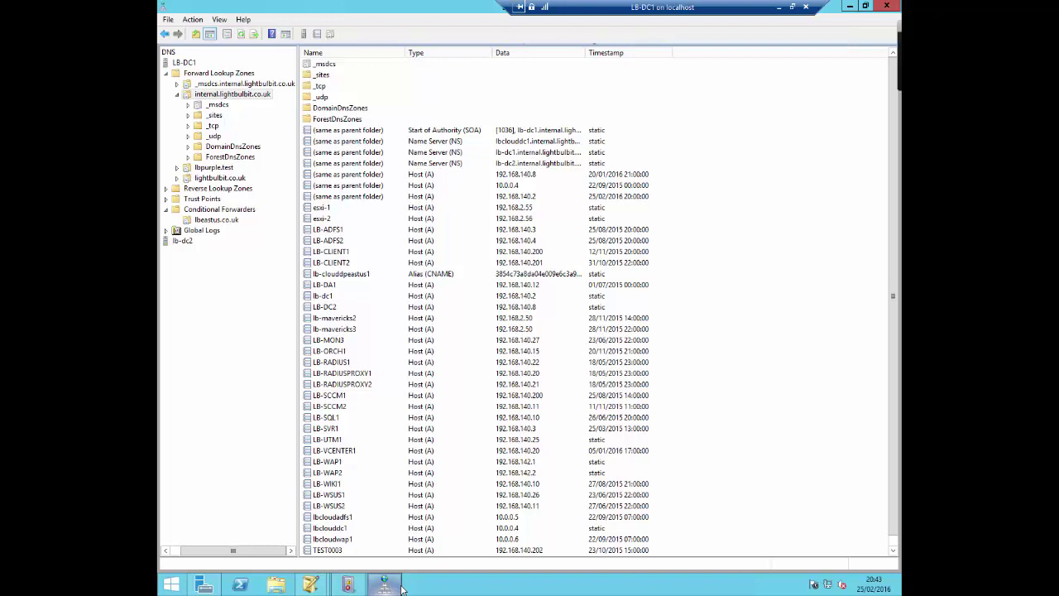
# - Open the internal.lightbulbit.co.uk zone's Properties dialog and close it again
pyautogui.rightClick(234, 97)
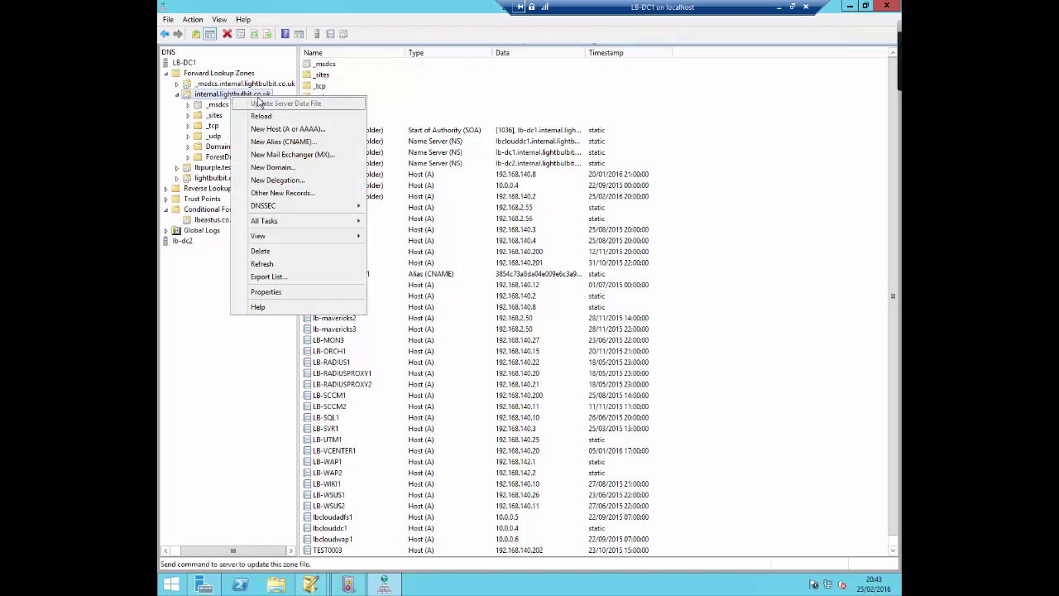
pyautogui.click(266, 292)
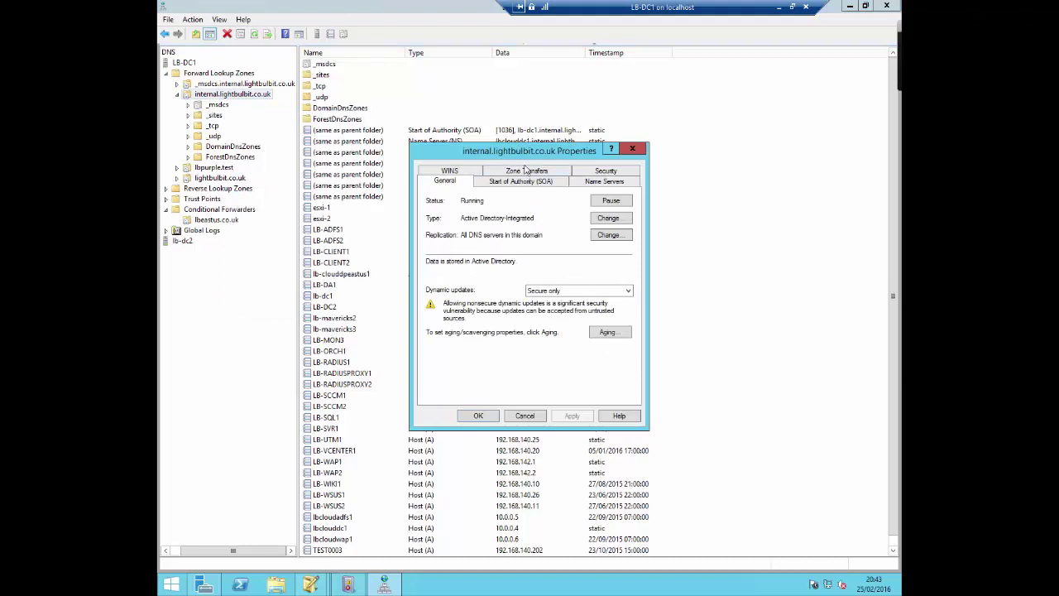
pyautogui.click(632, 150)
pyautogui.rightClick(190, 63)
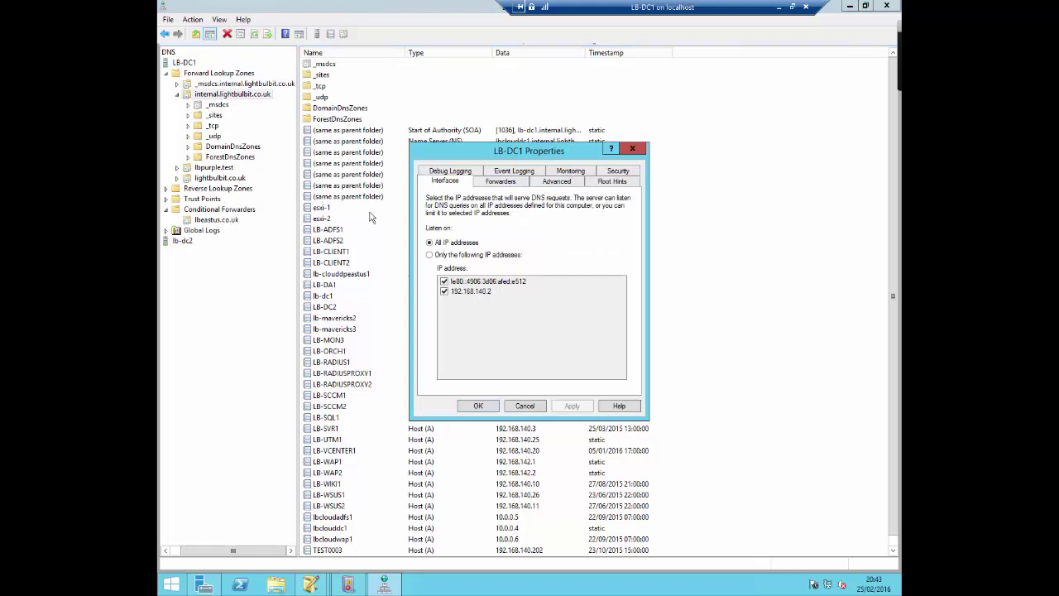
pyautogui.click(472, 172)
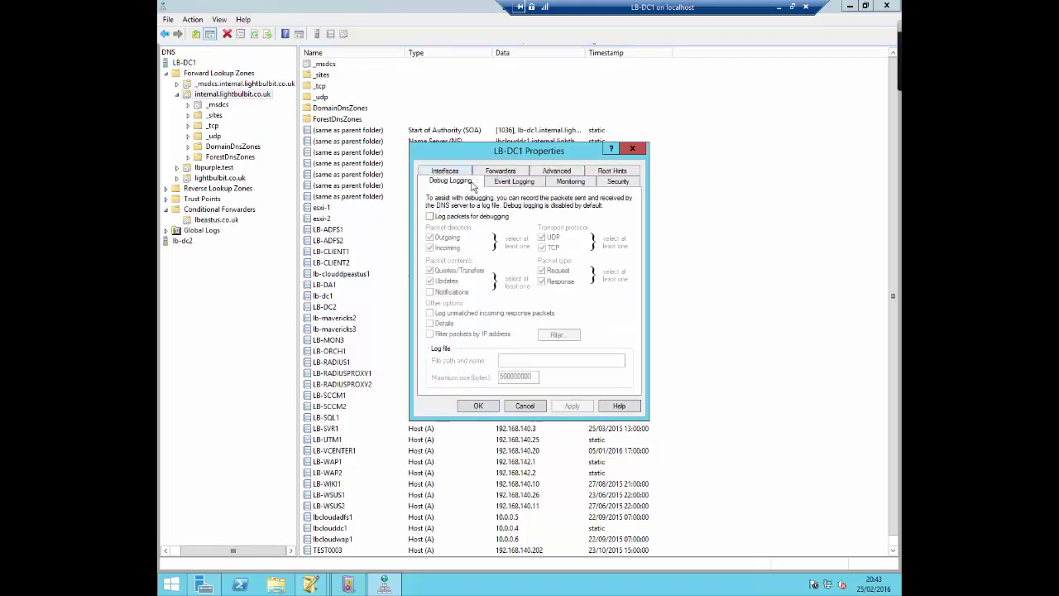
pyautogui.click(462, 216)
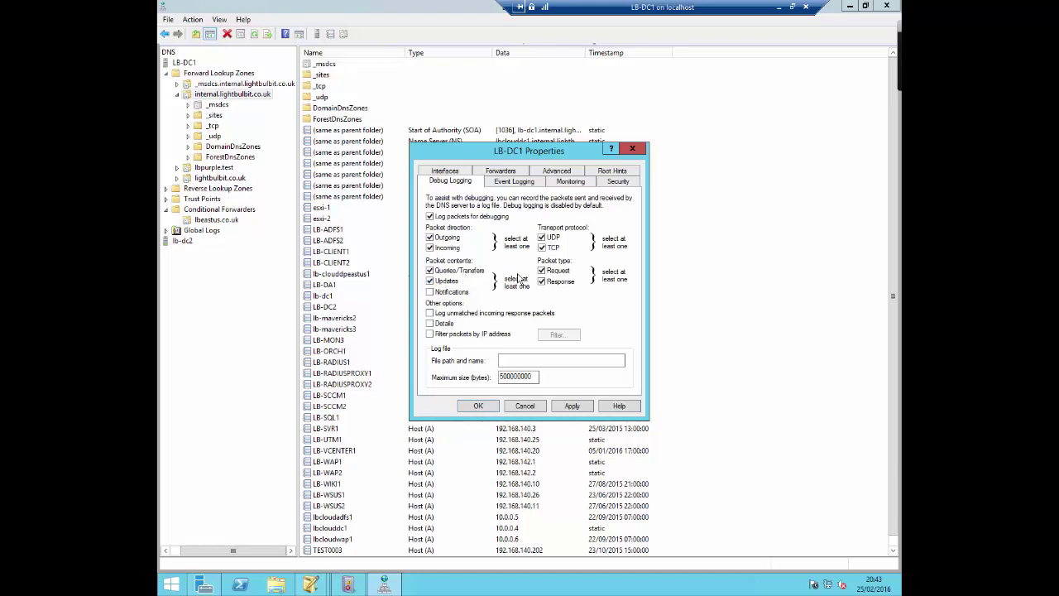
pyautogui.click(514, 358)
# - Close the open properties dialog and open the LB-DC1 server's Properties
pyautogui.click(633, 149)
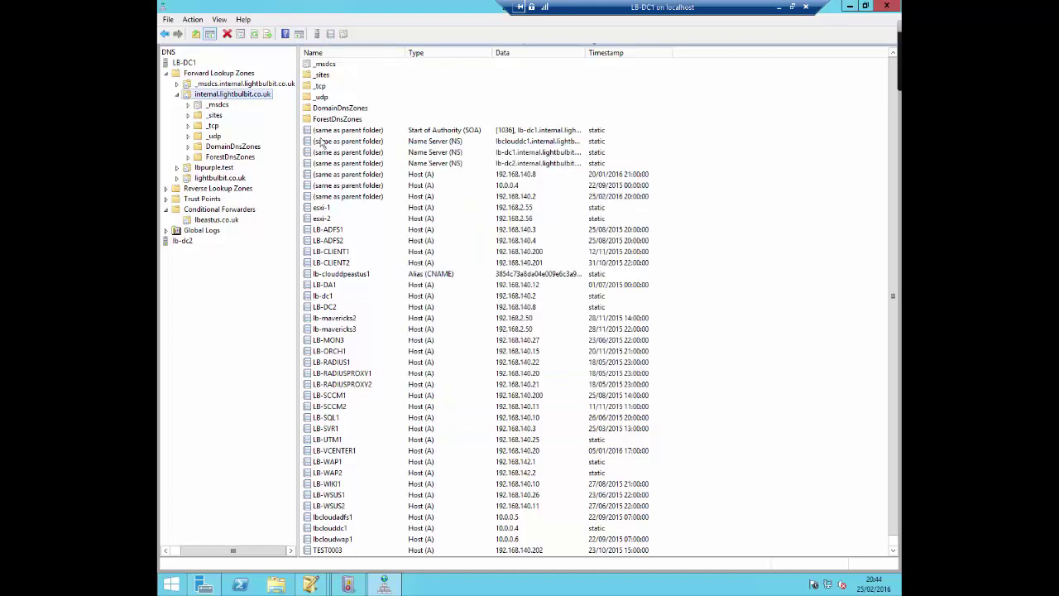
pyautogui.click(184, 62)
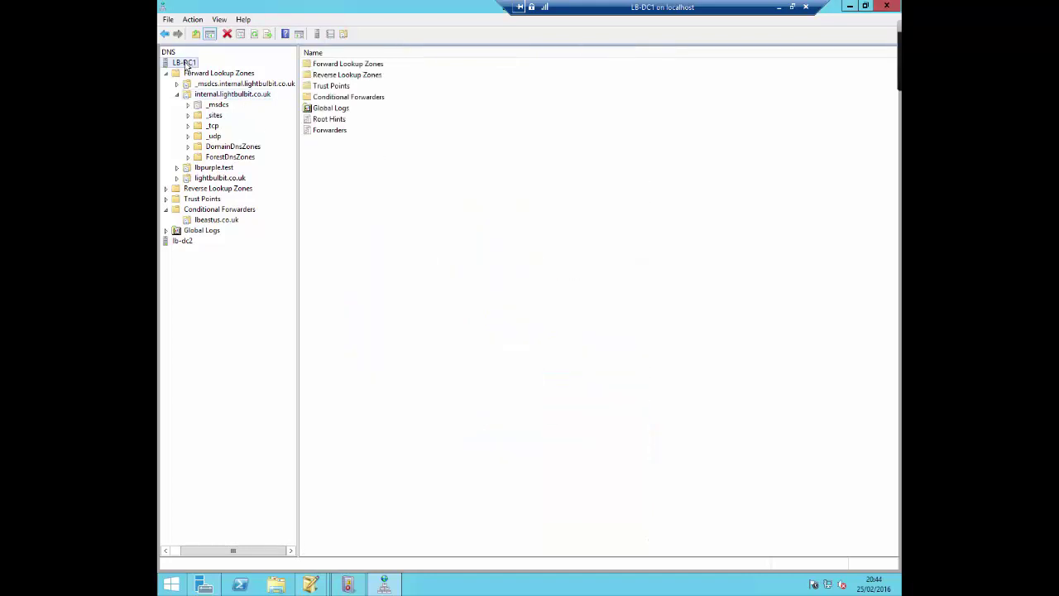
pyautogui.rightClick(187, 66)
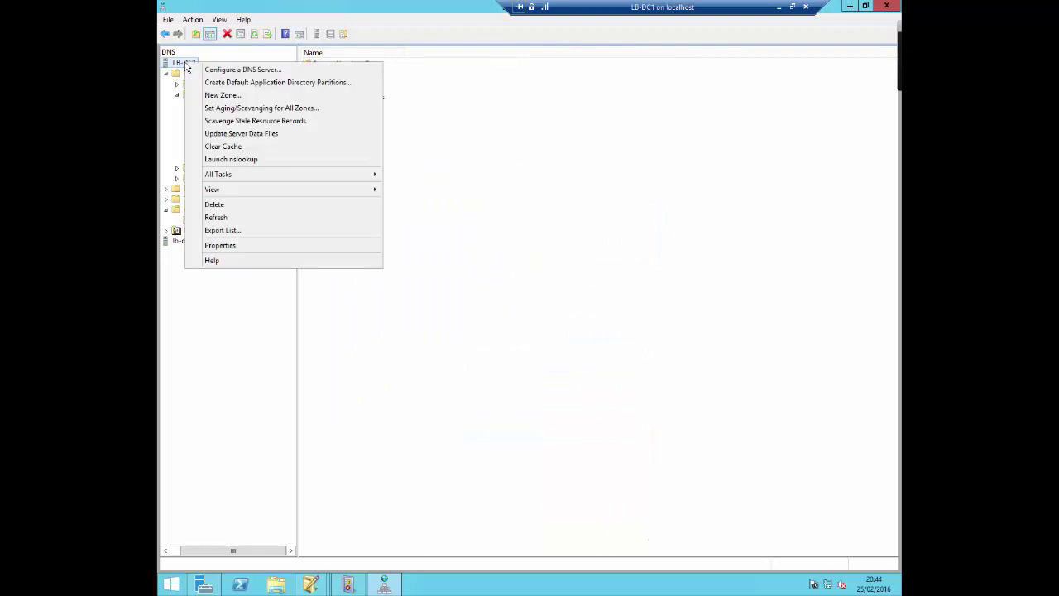
pyautogui.click(236, 246)
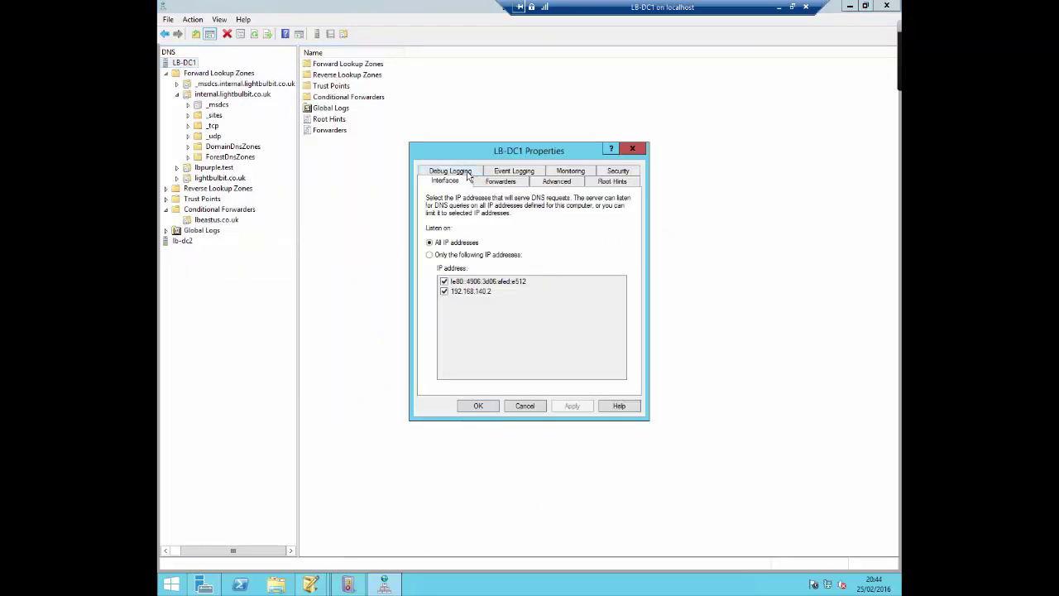
# - Enable debug packet logging to C:\windows\system32\dns.log, capped at 500000000 bytes, and save
pyautogui.click(468, 174)
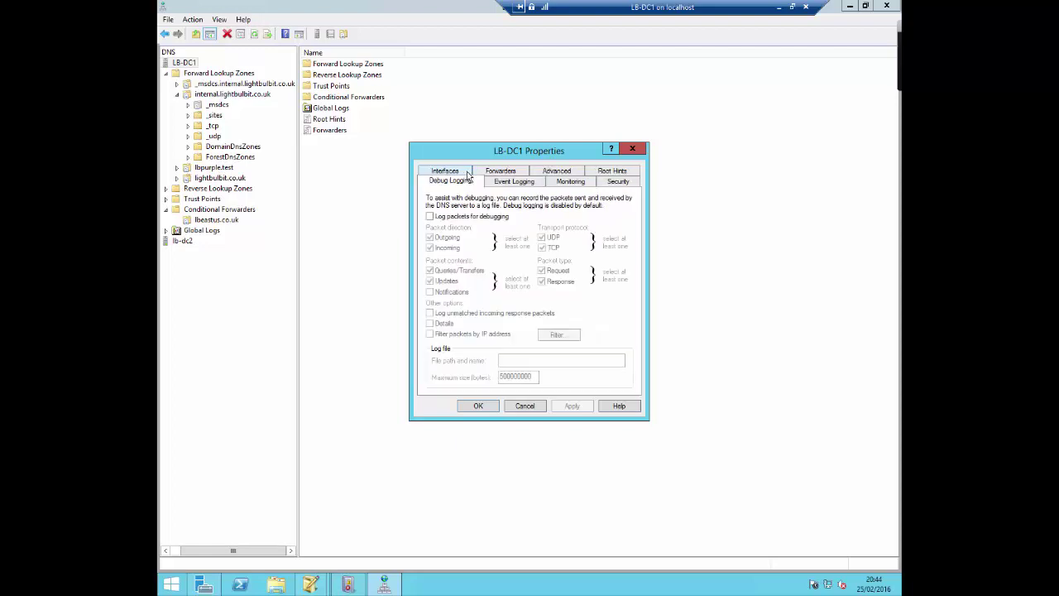
pyautogui.click(448, 216)
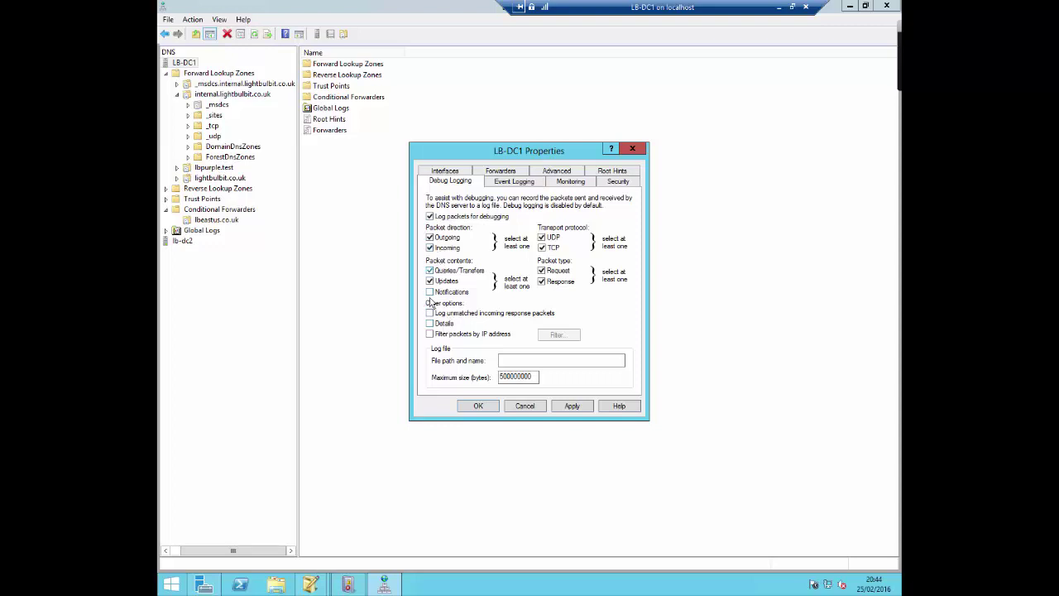
pyautogui.click(505, 360)
pyautogui.write('C:\\windows\\system32\\dns.log')
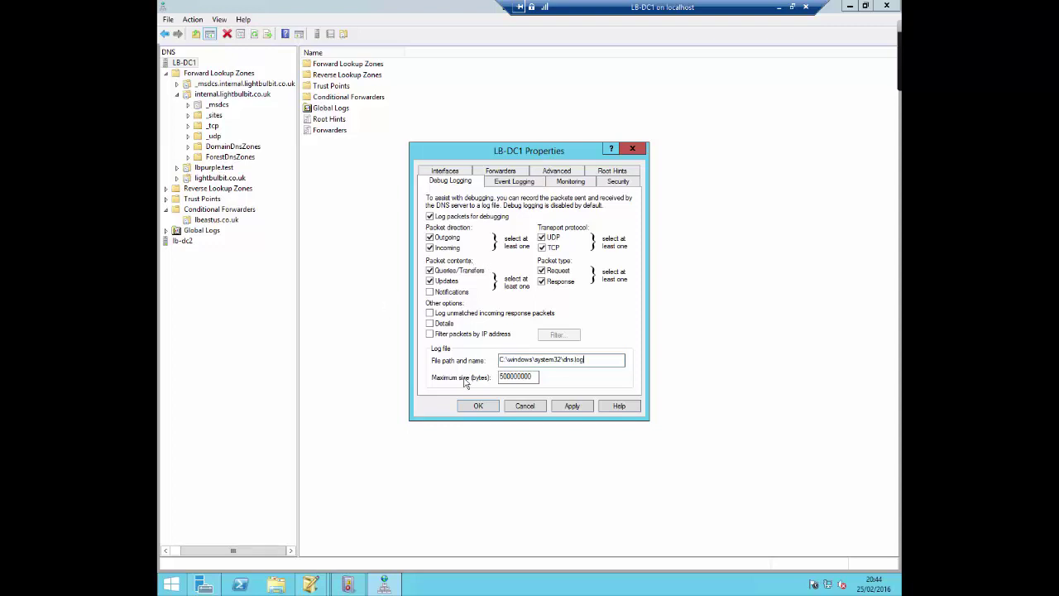
pyautogui.click(508, 377)
pyautogui.doubleClick(493, 375)
pyautogui.click(581, 407)
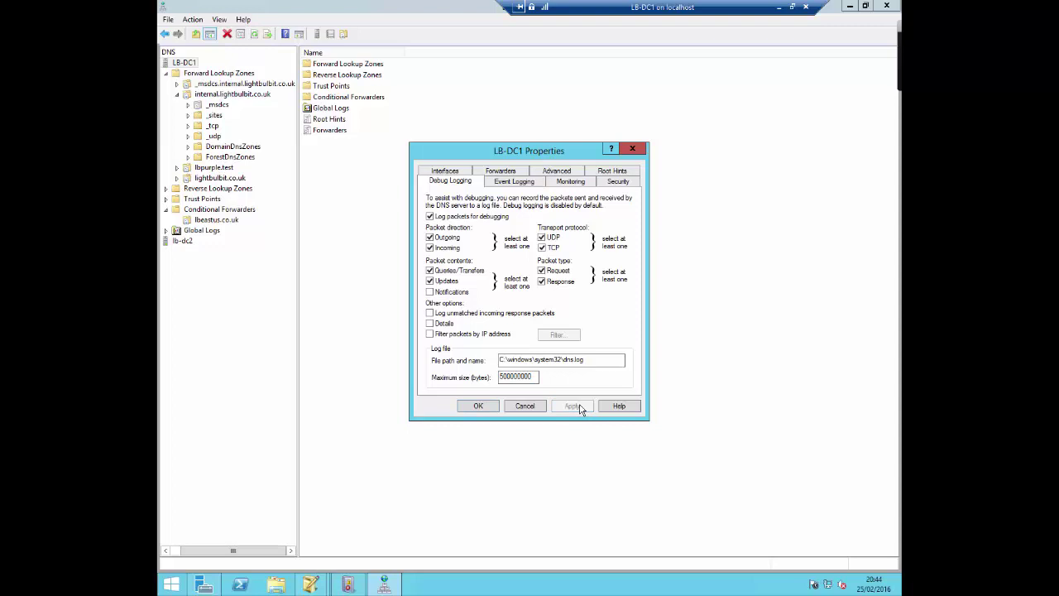
pyautogui.click(488, 410)
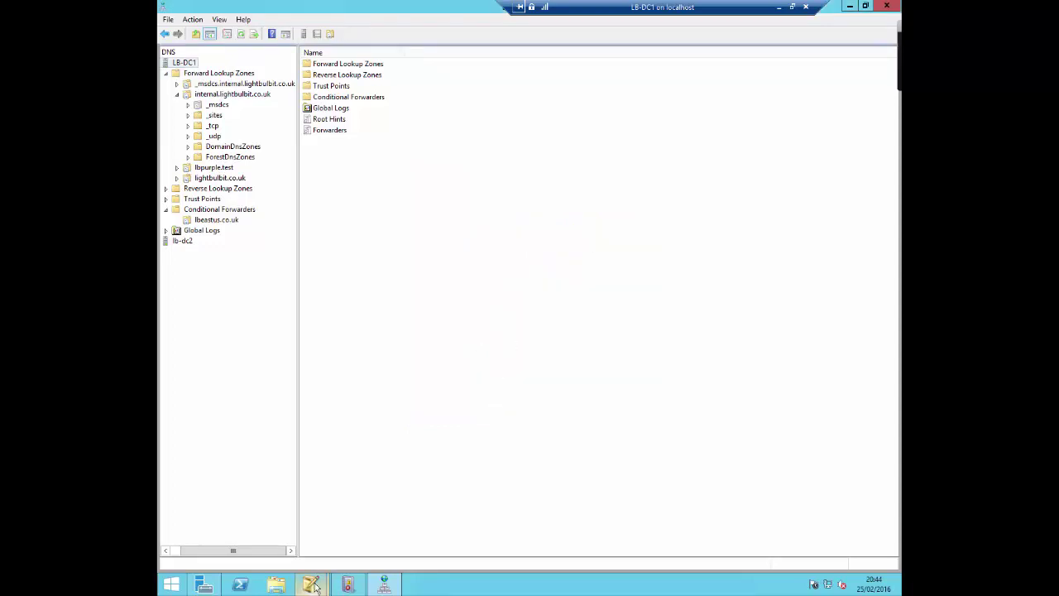
# - Browse to C:\Windows\System32 in File Explorer
pyautogui.click(278, 585)
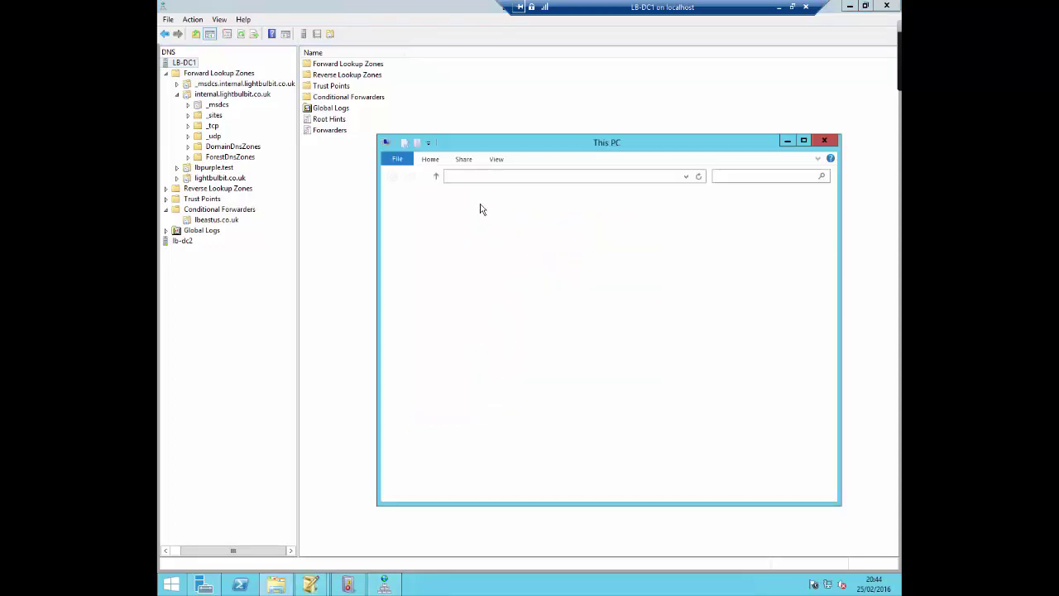
pyautogui.doubleClick(646, 343)
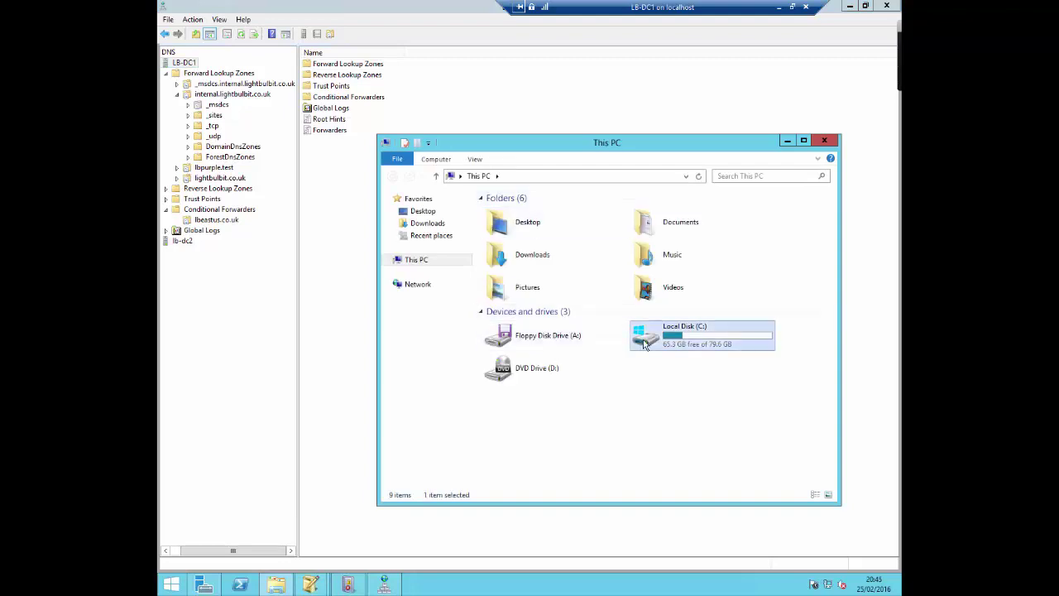
pyautogui.doubleClick(508, 283)
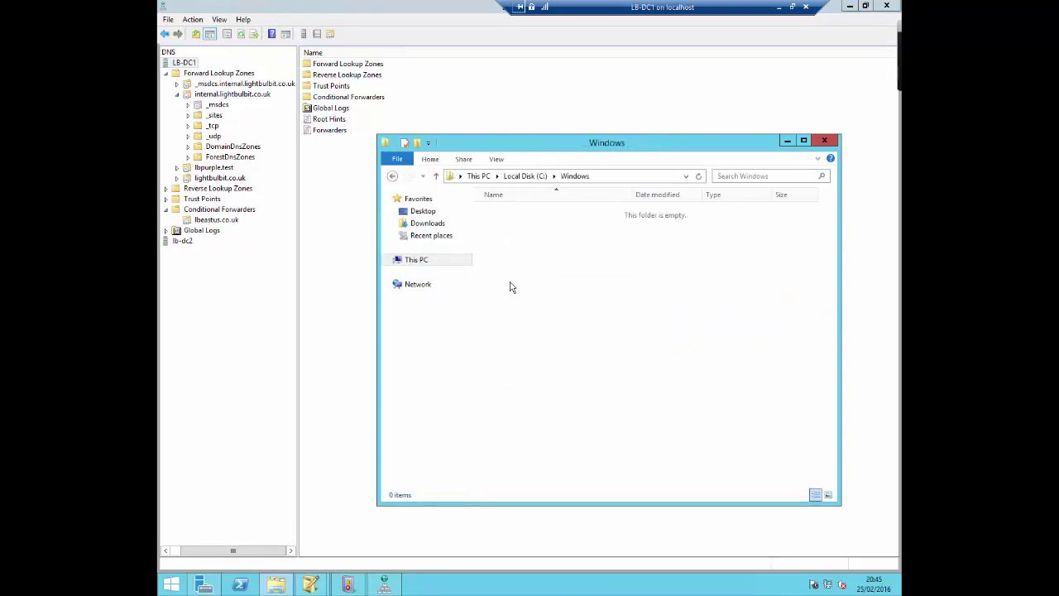
pyautogui.write('system32')
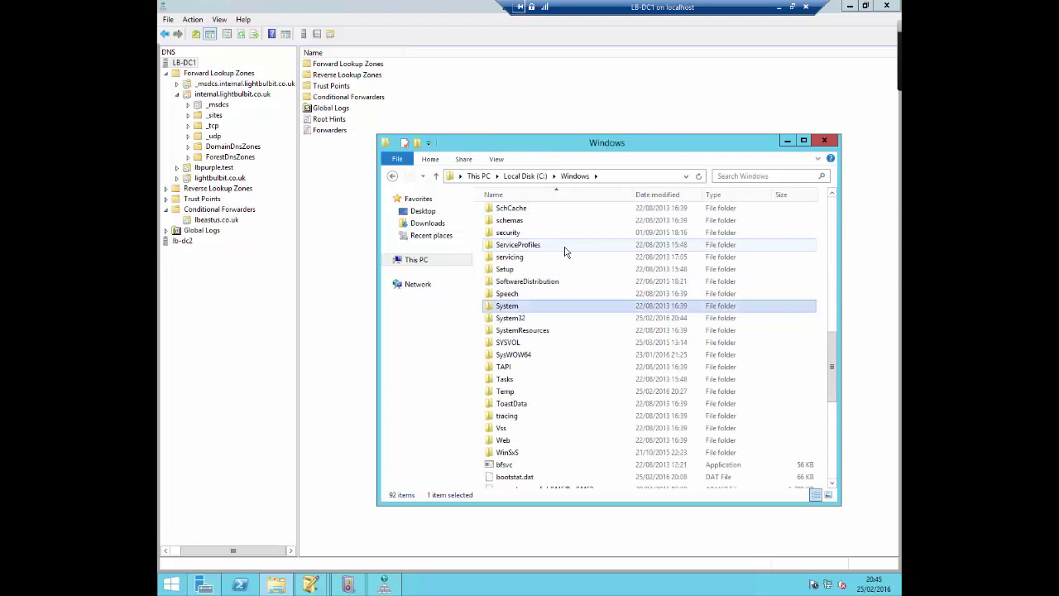
pyautogui.press('Return')
pyautogui.scroll(-5, 574, 322)
pyautogui.scroll(-5, 574, 323)
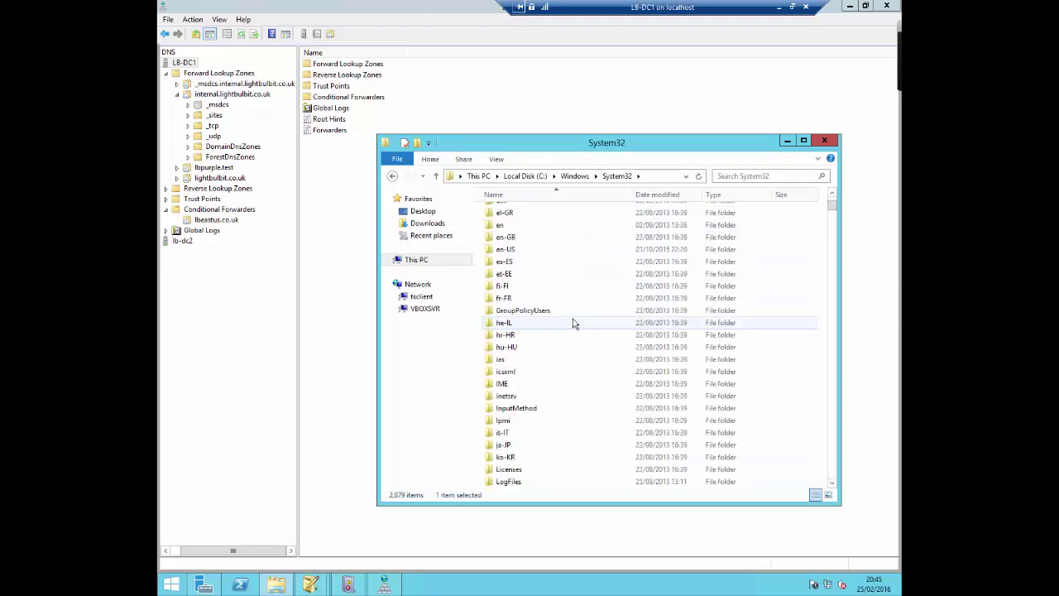
# - Locate the dns log file, close the empty trace viewer it opens in, and bring up its options
pyautogui.click(575, 322)
pyautogui.write('dns')
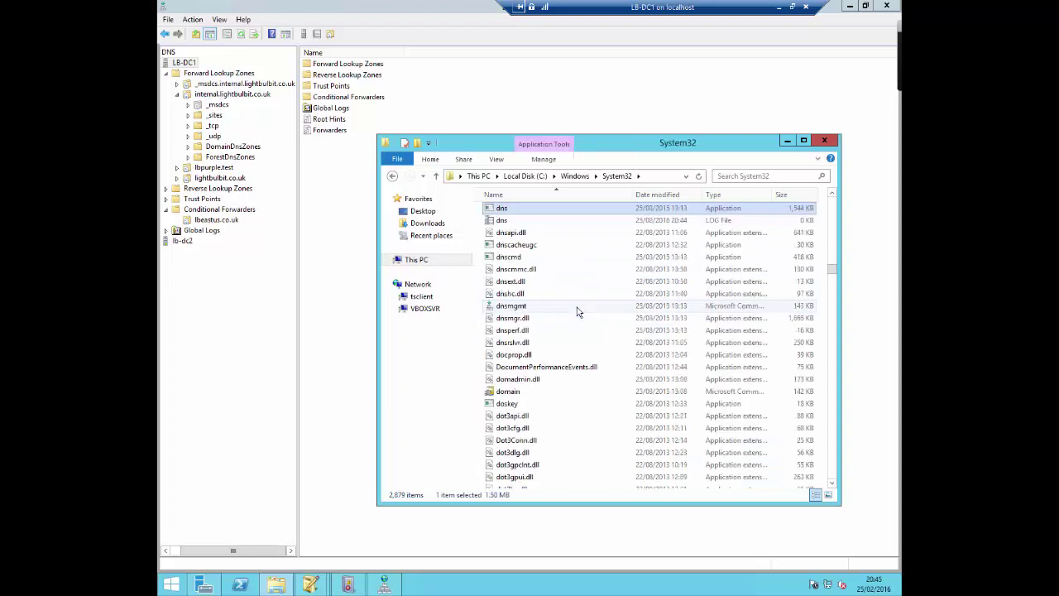
pyautogui.click(572, 222)
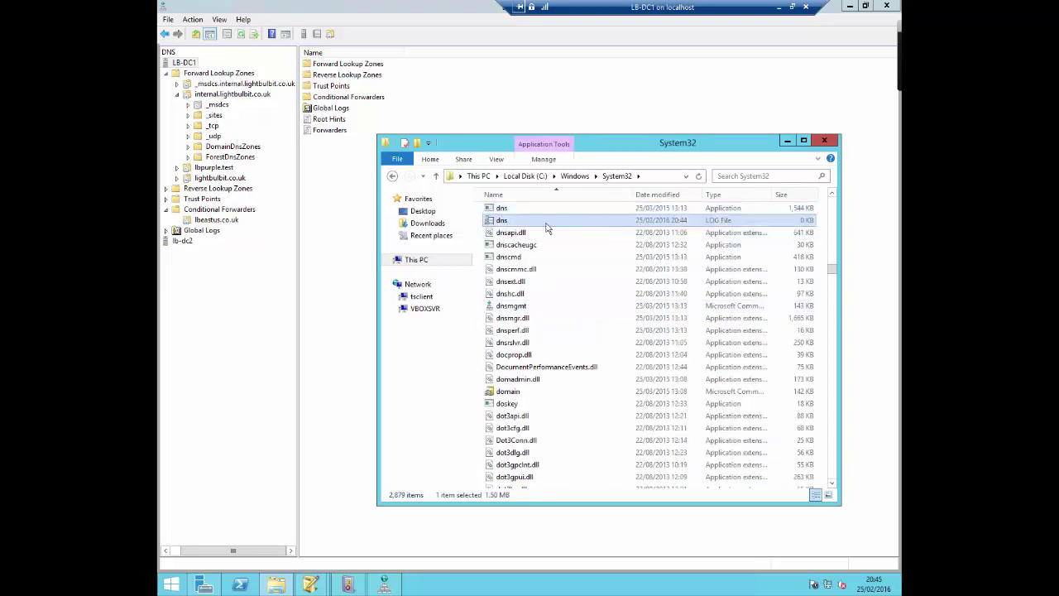
pyautogui.doubleClick(503, 221)
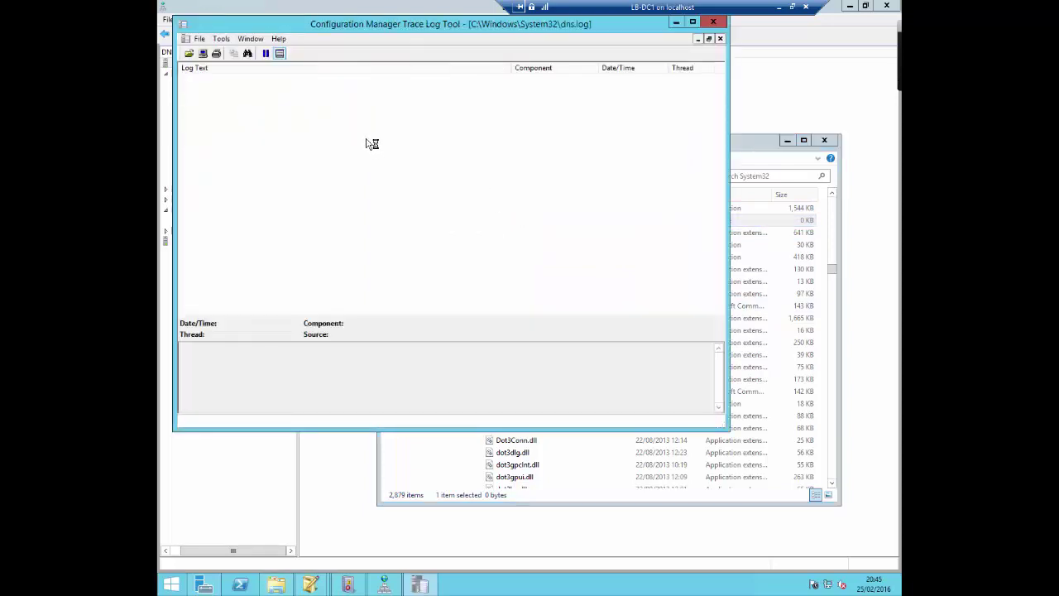
pyautogui.click(712, 21)
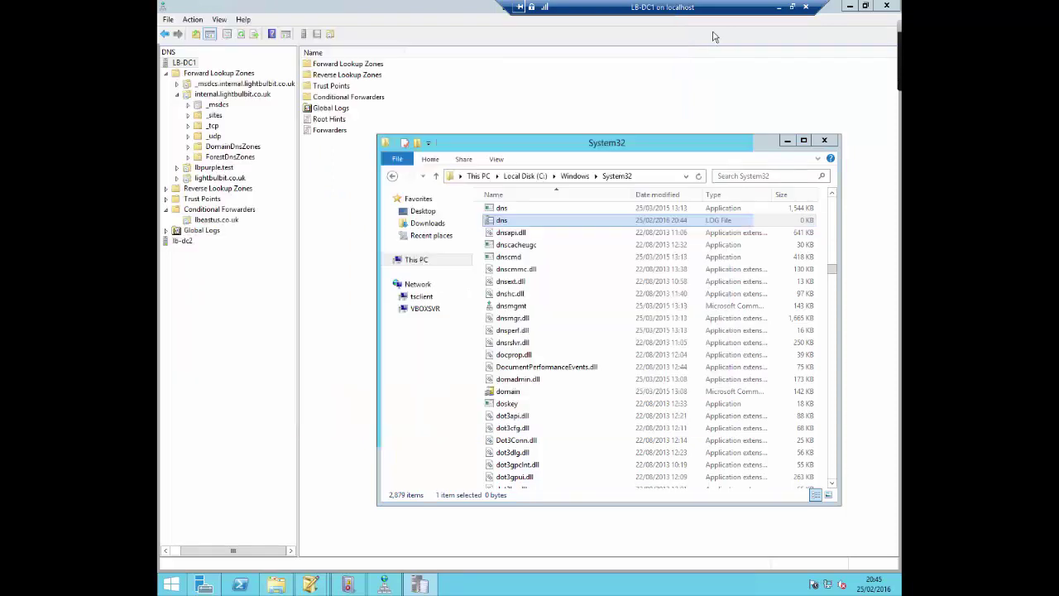
pyautogui.rightClick(538, 221)
# - Open the dns log in Notepad and maximize the window
pyautogui.moveTo(603, 243)
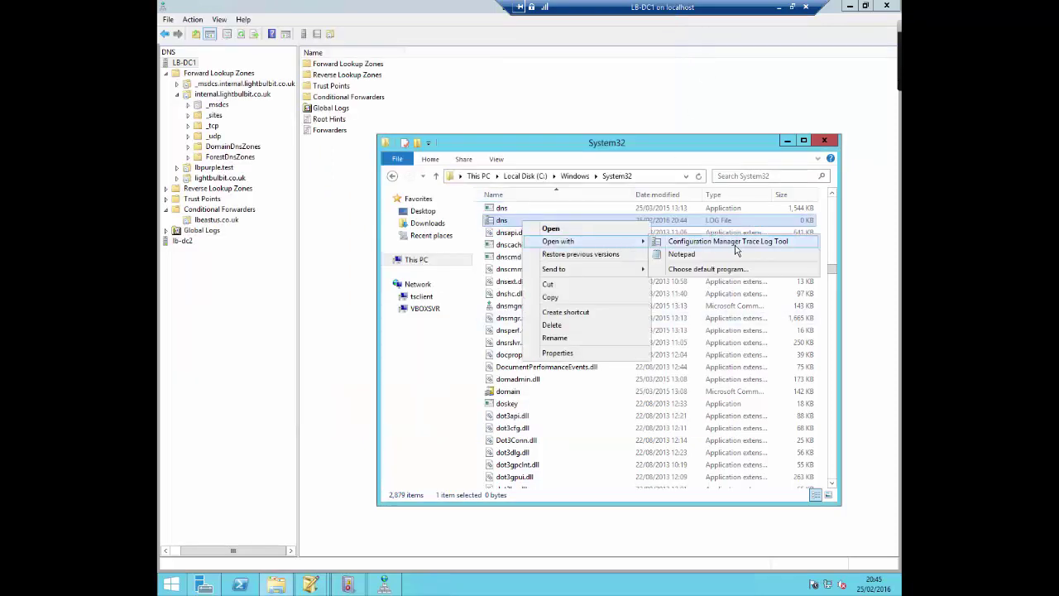
pyautogui.click(720, 254)
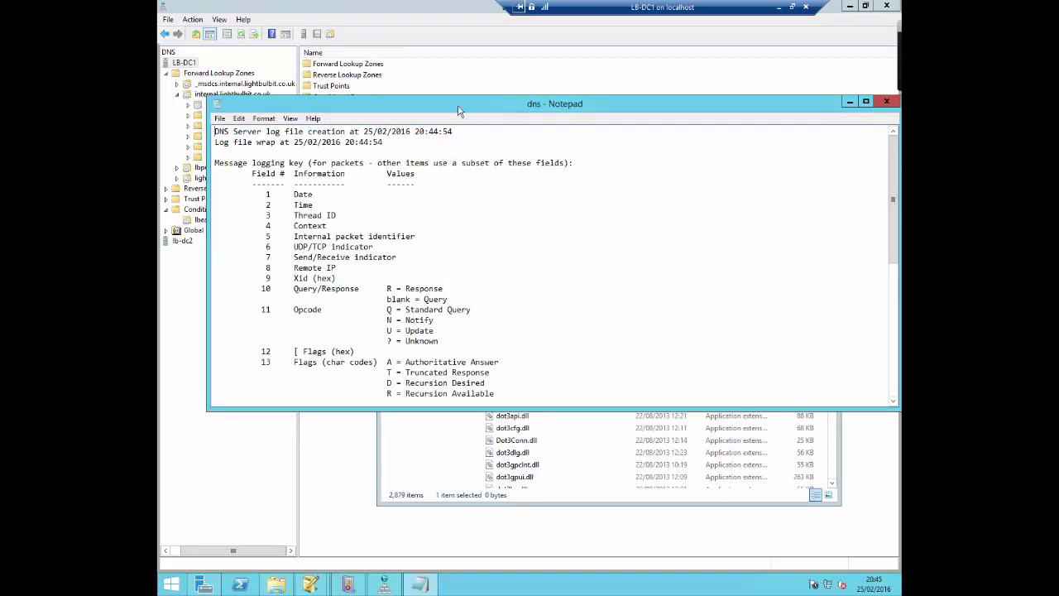
pyautogui.doubleClick(459, 105)
pyautogui.scroll(-1, 455, 243)
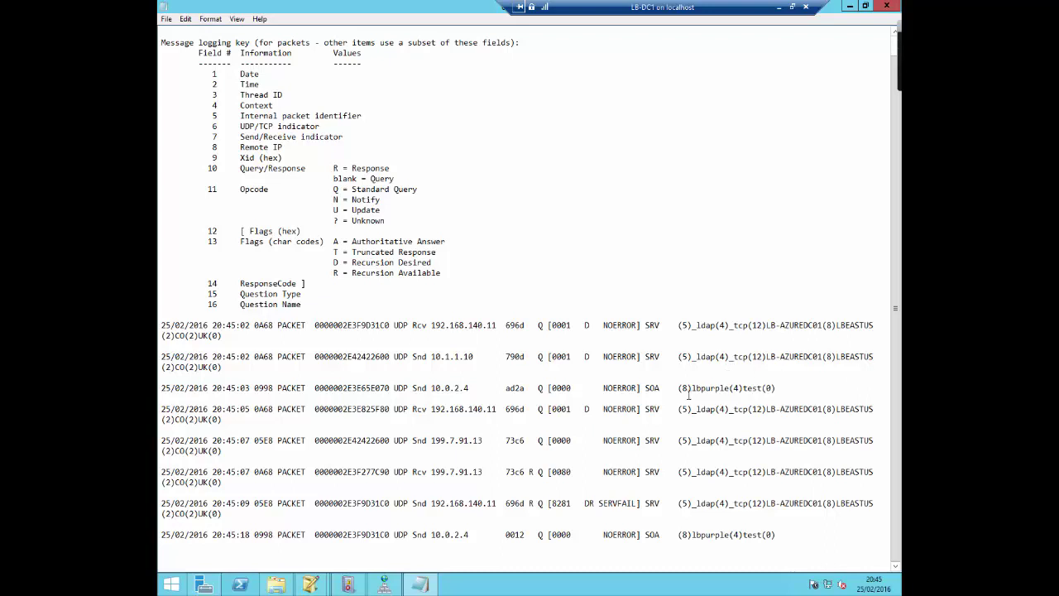
# - Highlight the SRV and SOA record types and remote IP 192.168.140.11 on the SERVFAIL line
pyautogui.moveTo(662, 412); pyautogui.dragTo(649, 411)
pyautogui.moveTo(662, 536); pyautogui.dragTo(648, 536)
pyautogui.moveTo(500, 505); pyautogui.dragTo(430, 505)
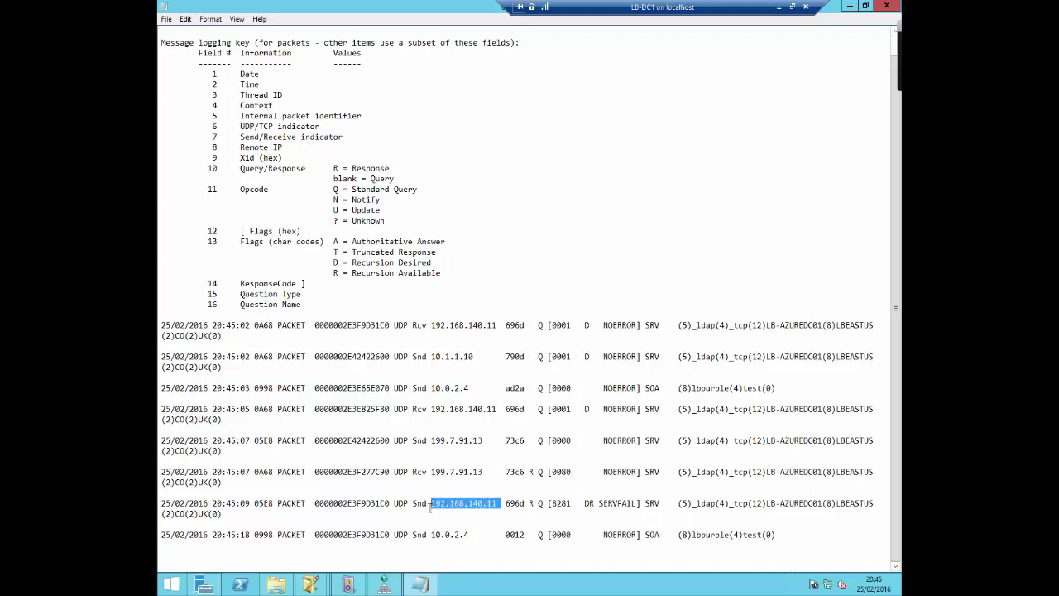
pyautogui.click(365, 252)
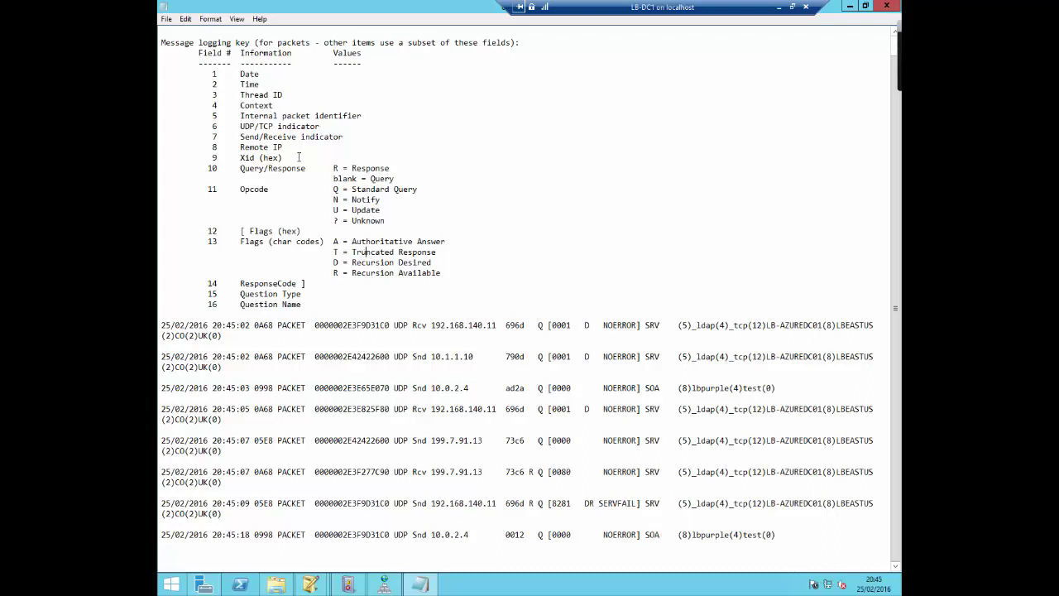
# - Highlight the field list from Date to Question Name, then the R = Response entry
pyautogui.scroll(1, 281, 122)
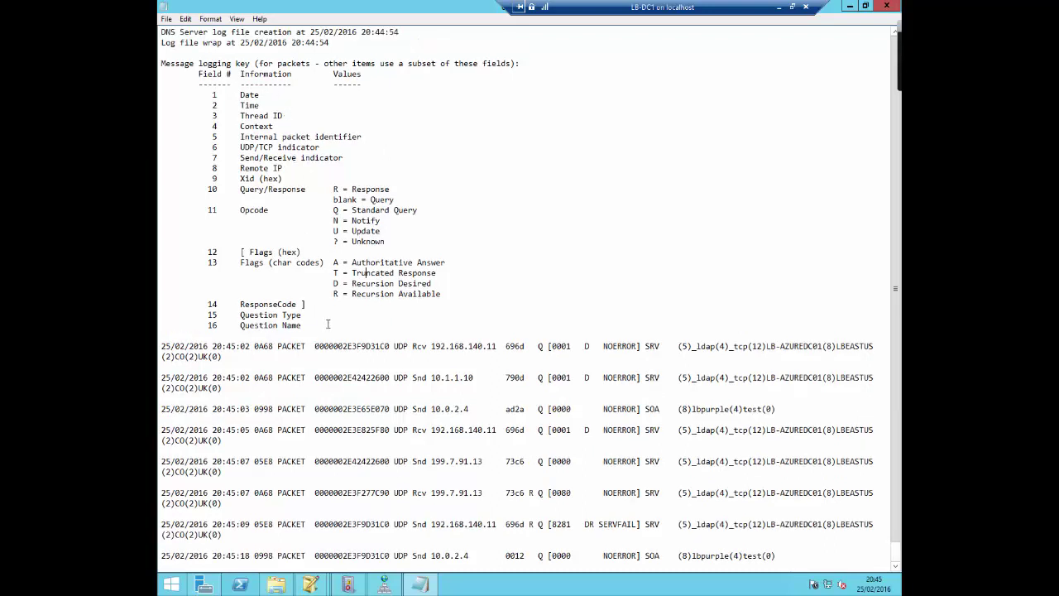
pyautogui.moveTo(328, 325); pyautogui.dragTo(246, 95)
pyautogui.click(290, 190)
pyautogui.moveTo(333, 190); pyautogui.dragTo(430, 188)
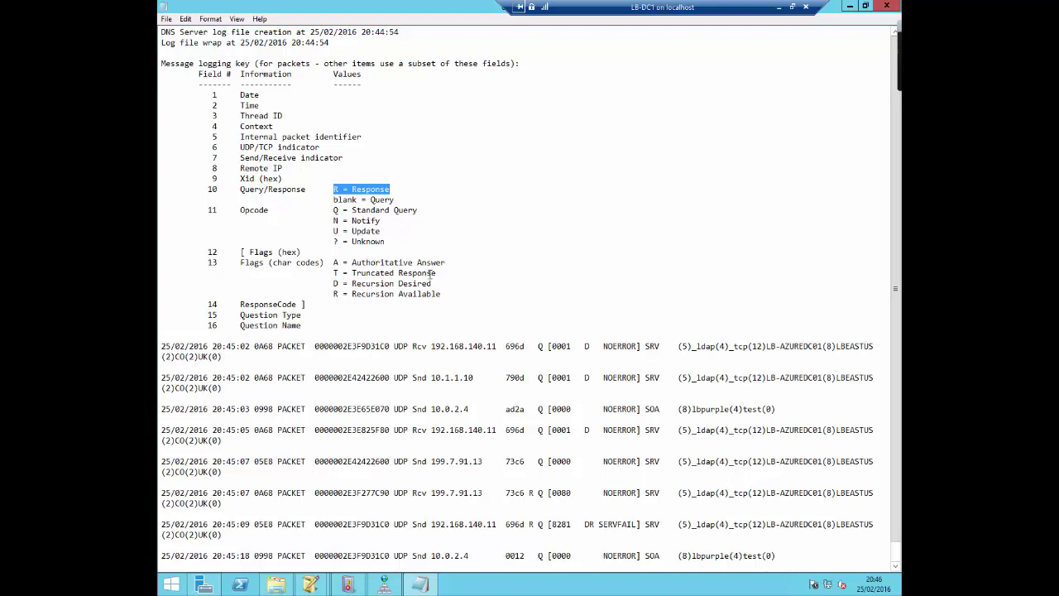
# - Highlight the Authoritative Answer, Recursion Available and Standard Query entries in the legend
pyautogui.moveTo(463, 262); pyautogui.dragTo(334, 263)
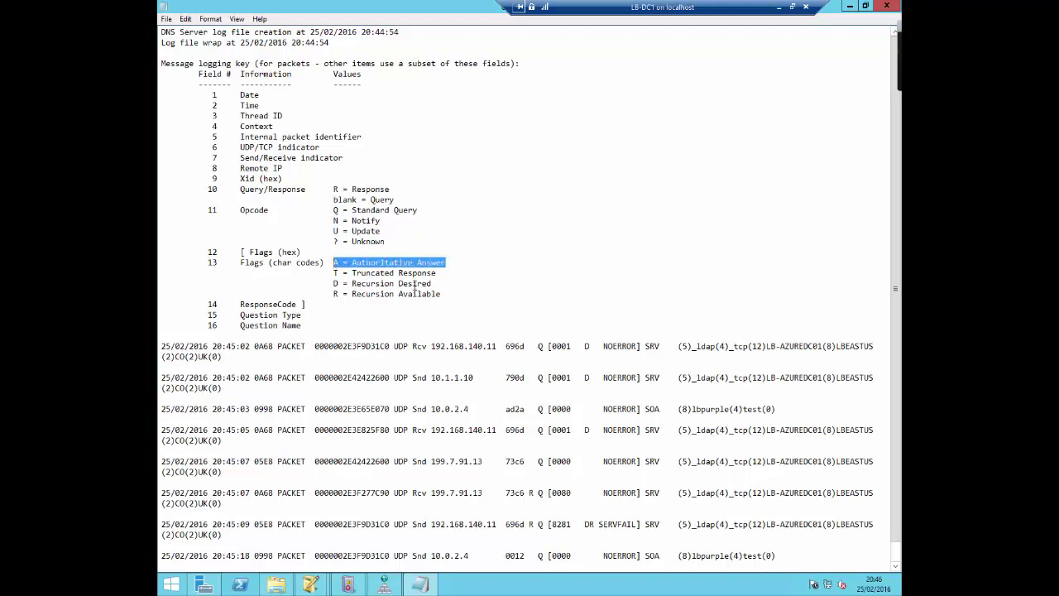
pyautogui.moveTo(444, 295); pyautogui.dragTo(333, 294)
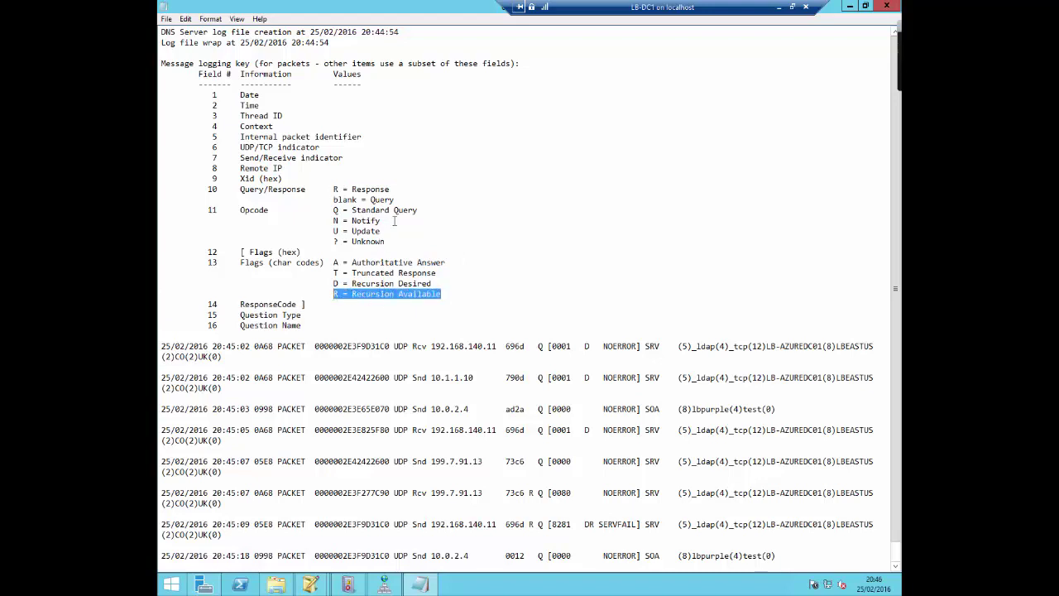
pyautogui.moveTo(419, 210); pyautogui.dragTo(329, 212)
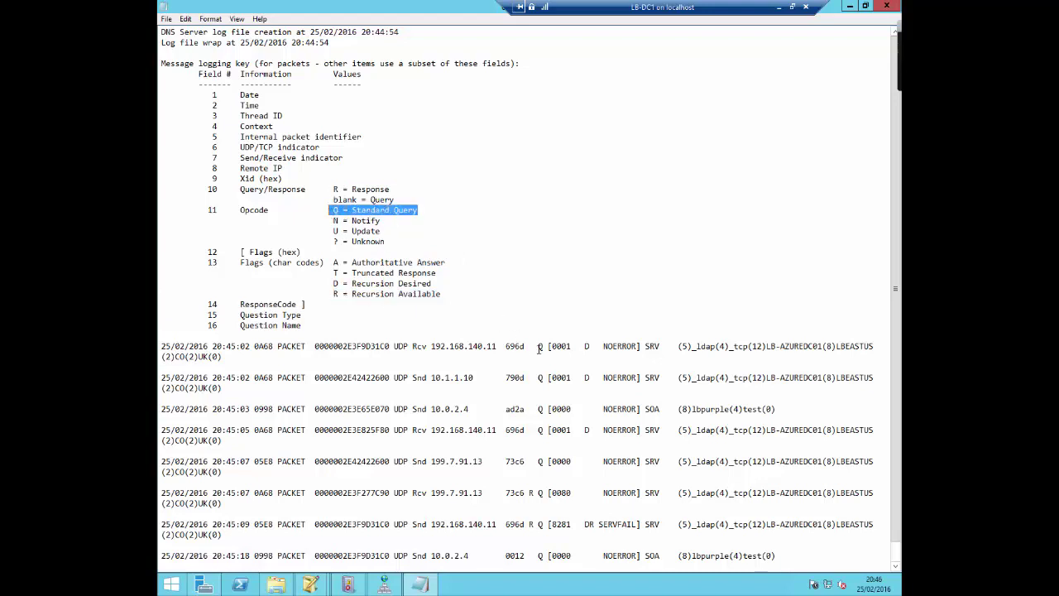
# - Highlight the first packet's Q opcode, send/receive indicator, remote IP and question name
pyautogui.moveTo(541, 346); pyautogui.dragTo(535, 345)
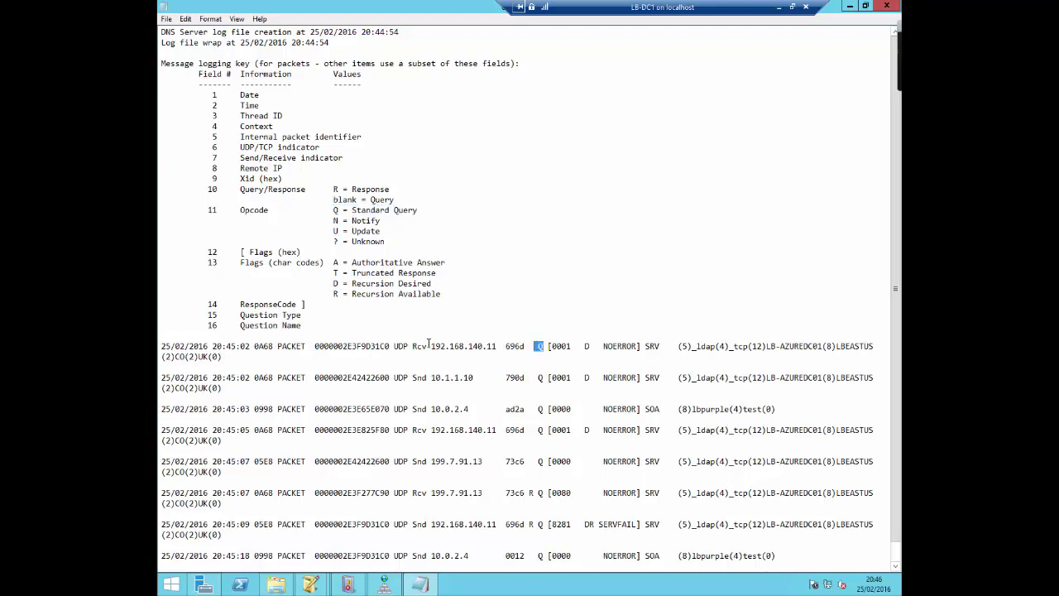
pyautogui.moveTo(431, 346); pyautogui.dragTo(422, 346)
pyautogui.moveTo(496, 346); pyautogui.dragTo(446, 346)
pyautogui.moveTo(665, 346); pyautogui.dragTo(847, 354)
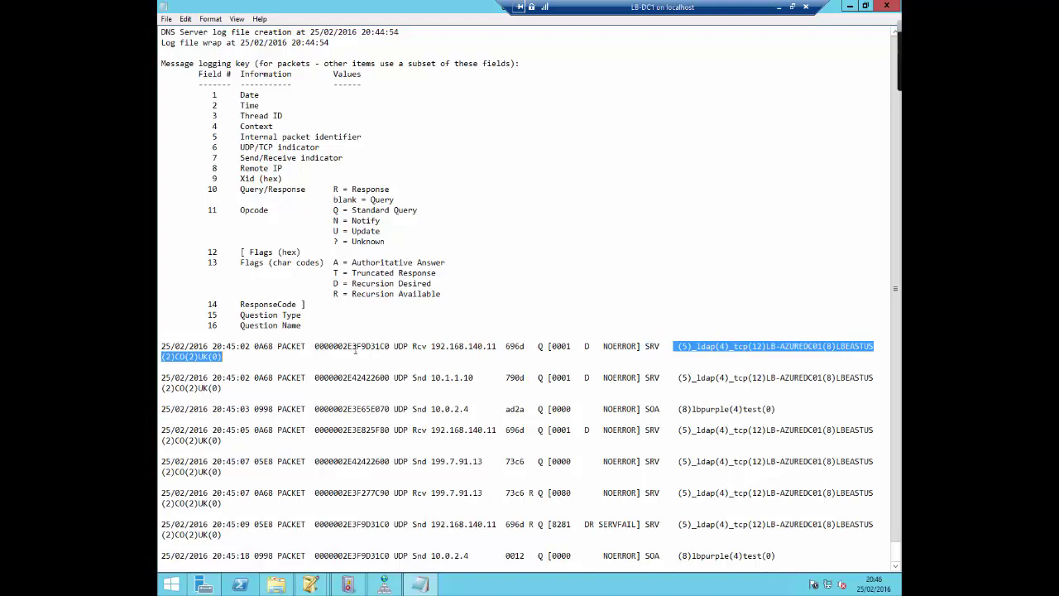
pyautogui.click(393, 368)
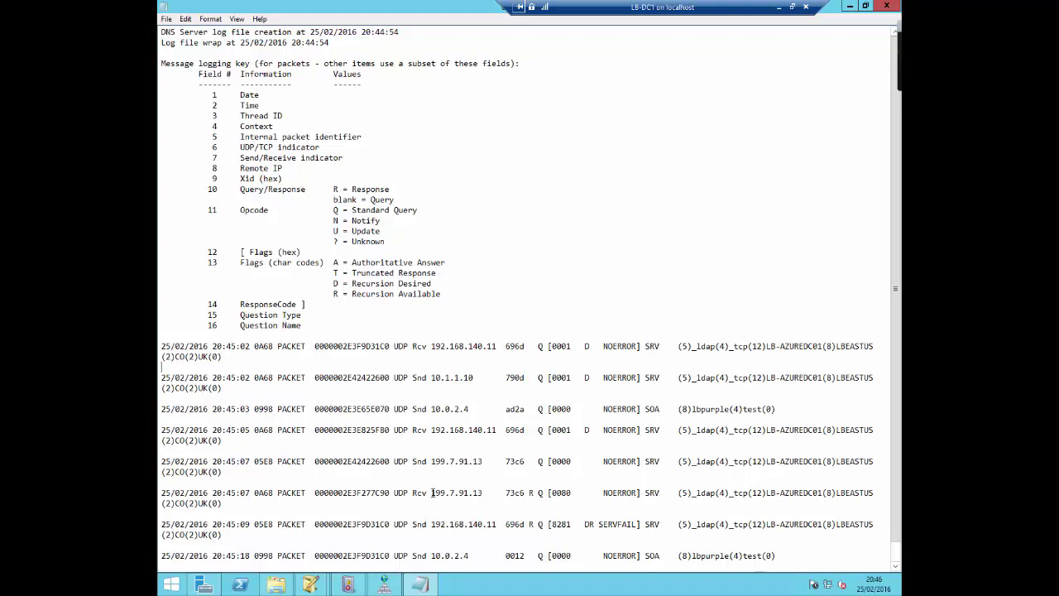
# - Highlight remote IP 199.7.91.13 in a later entry, then close the dns log
pyautogui.moveTo(431, 493); pyautogui.dragTo(487, 492)
pyautogui.scroll(-1, 660, 485)
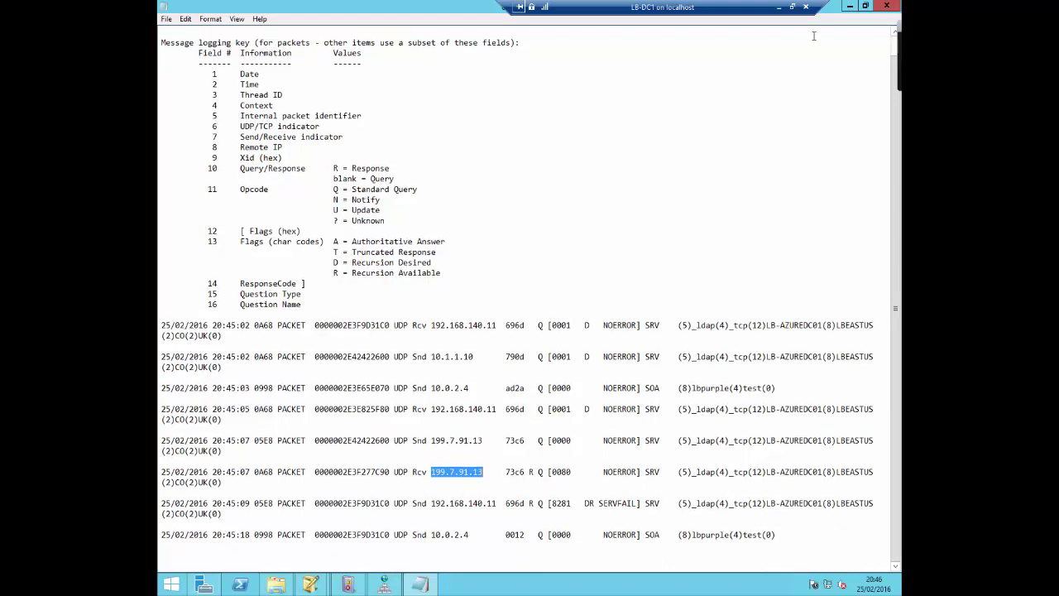
pyautogui.click(886, 6)
pyautogui.click(315, 589)
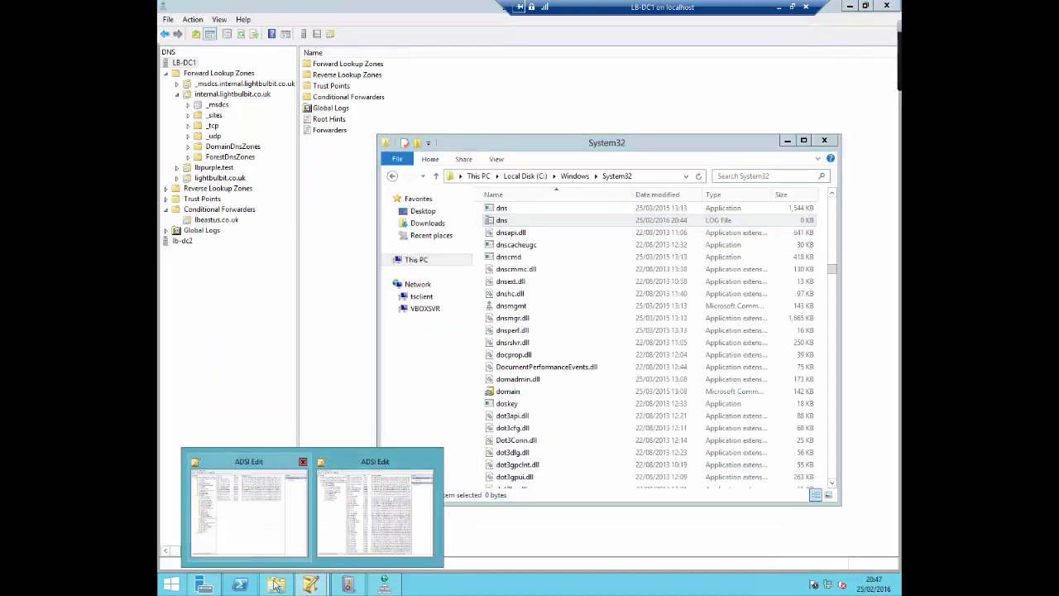
# - Open the internal.lightbulbit.co.uk zone and select the TEST0003 host record
pyautogui.click(384, 584)
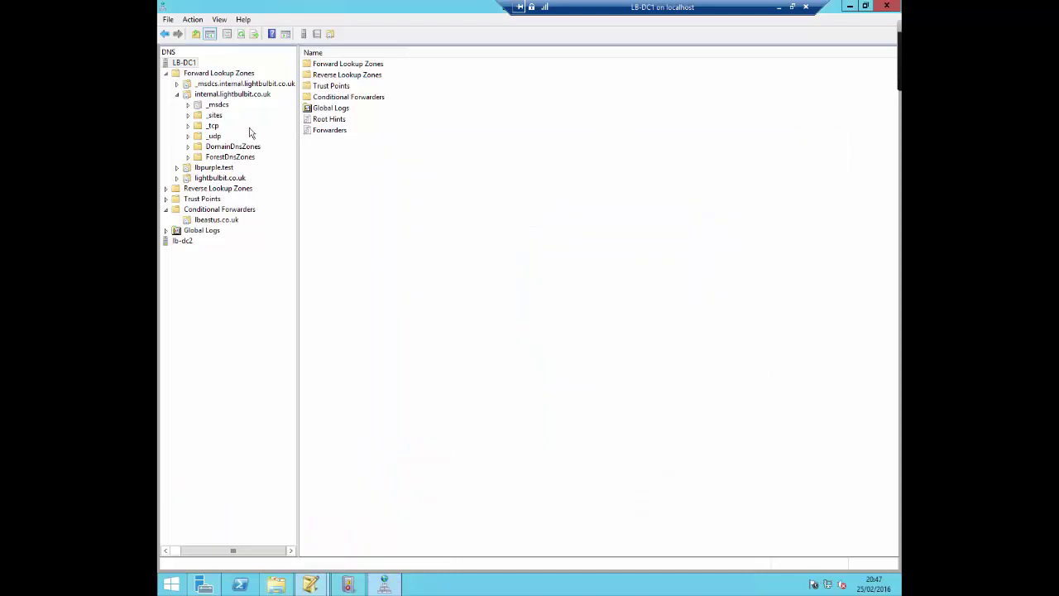
pyautogui.click(222, 95)
pyautogui.click(337, 297)
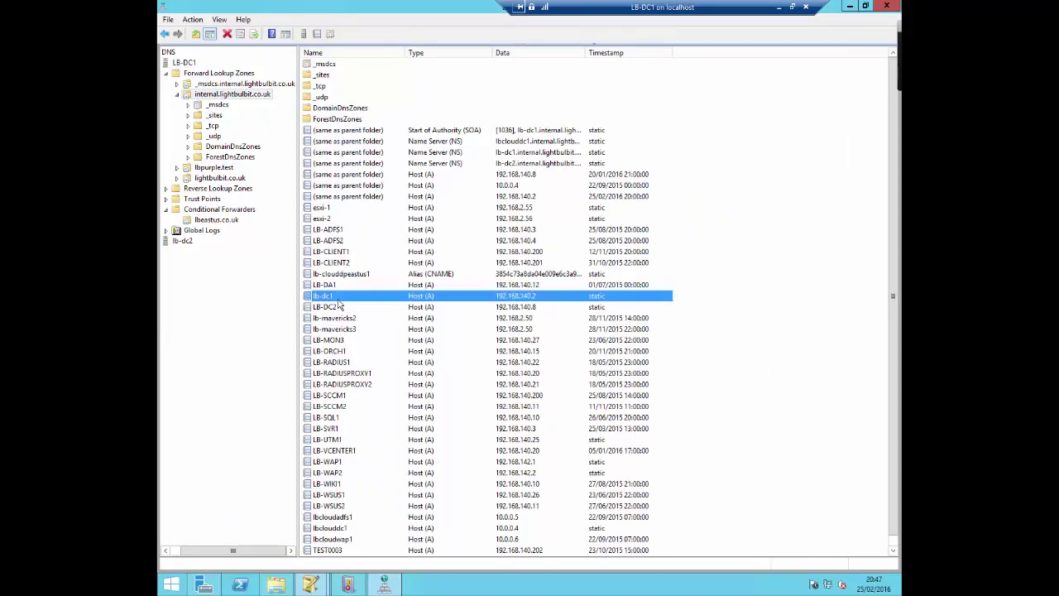
pyautogui.scroll(-1, 336, 305)
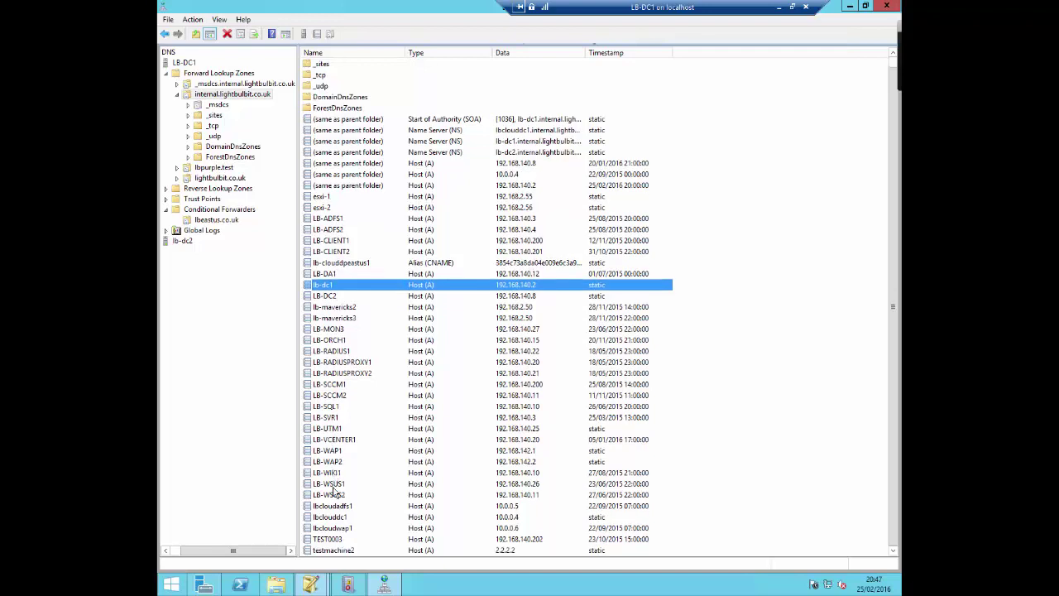
pyautogui.click(334, 487)
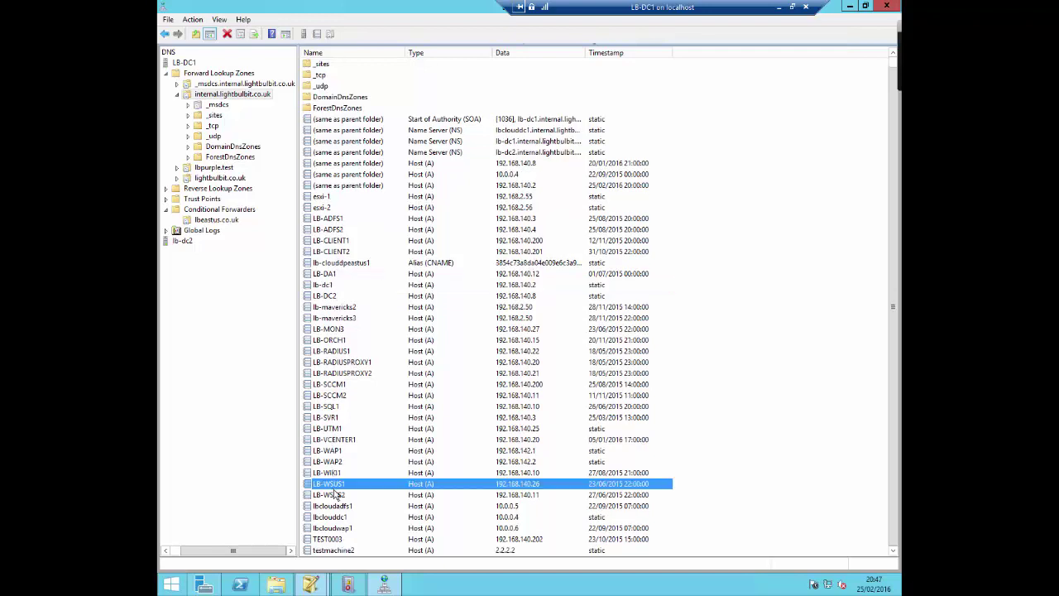
pyautogui.click(338, 540)
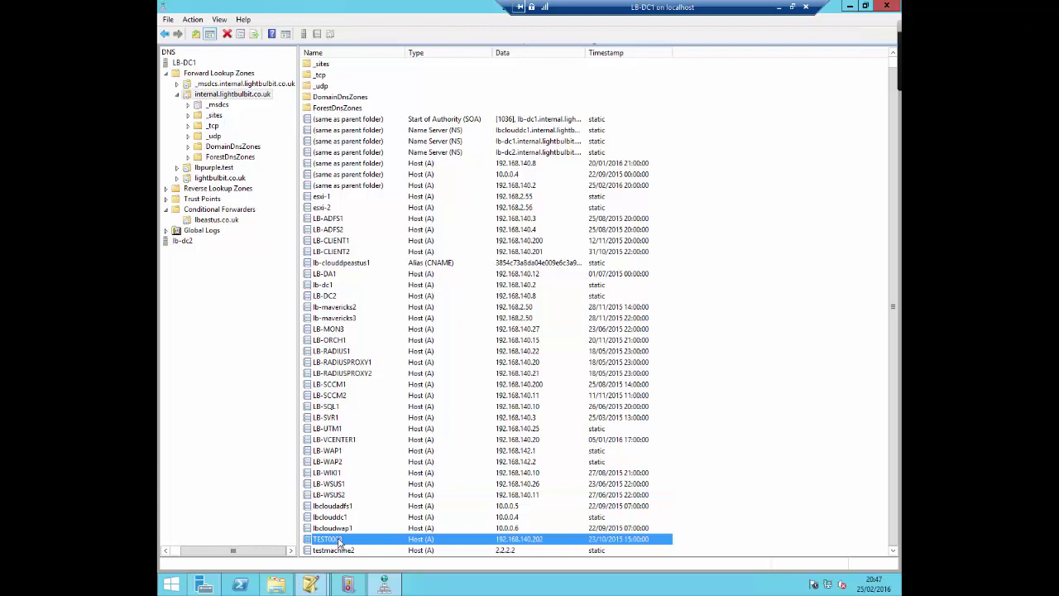
# - Change TEST0003's IP address to 192.168.140.209, apply it, and refresh the zone
pyautogui.doubleClick(338, 541)
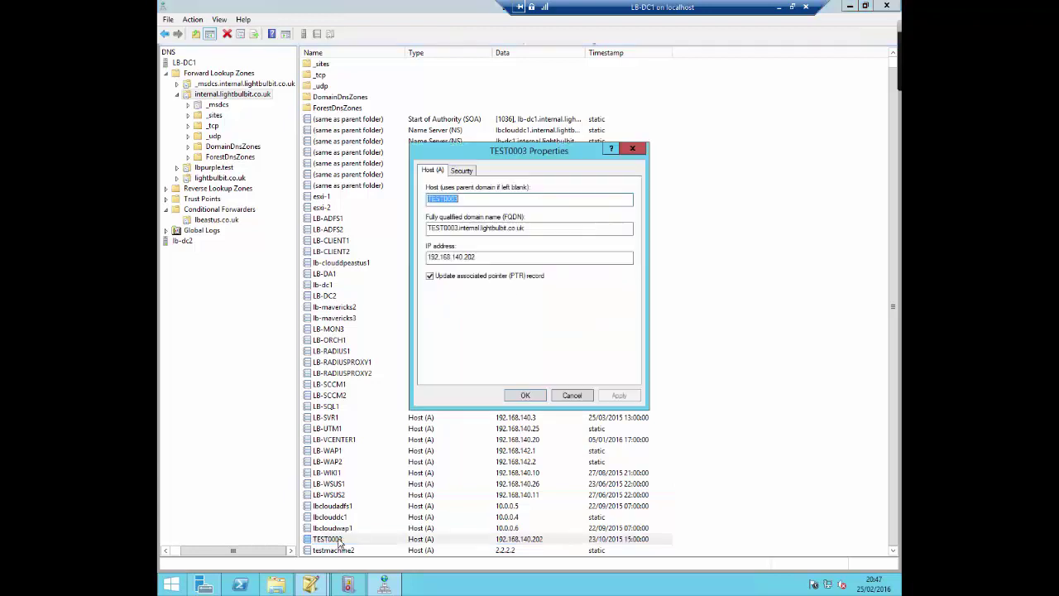
pyautogui.doubleClick(468, 256)
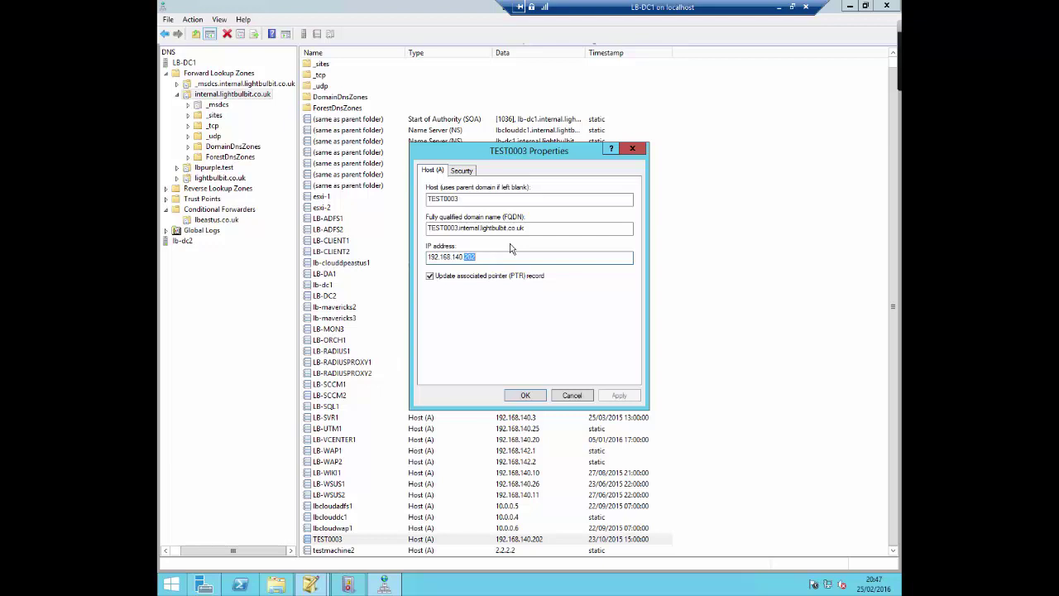
pyautogui.write('209')
pyautogui.click(622, 395)
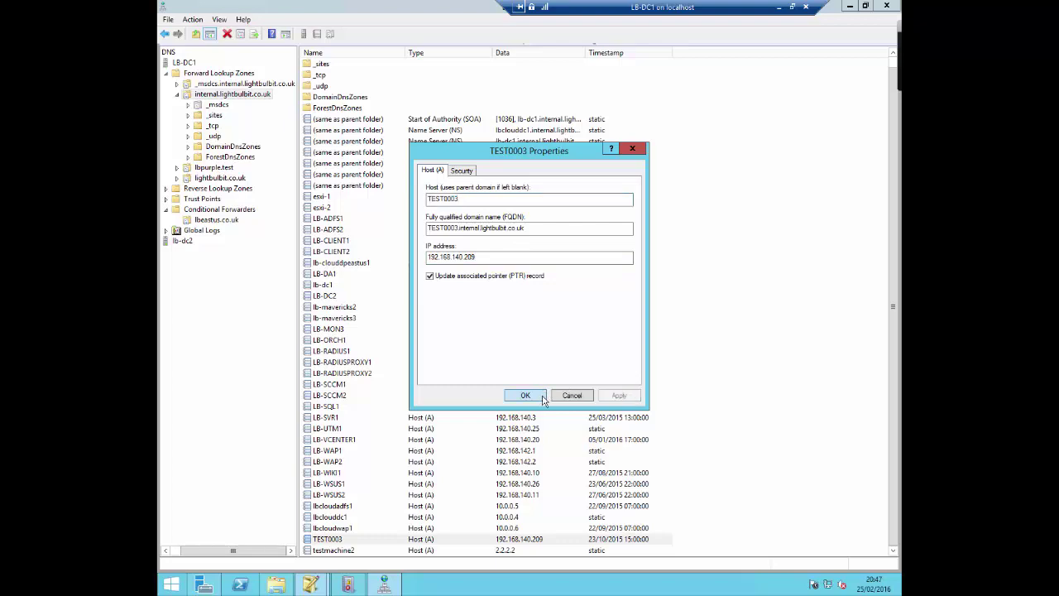
pyautogui.click(526, 395)
pyautogui.rightClick(728, 432)
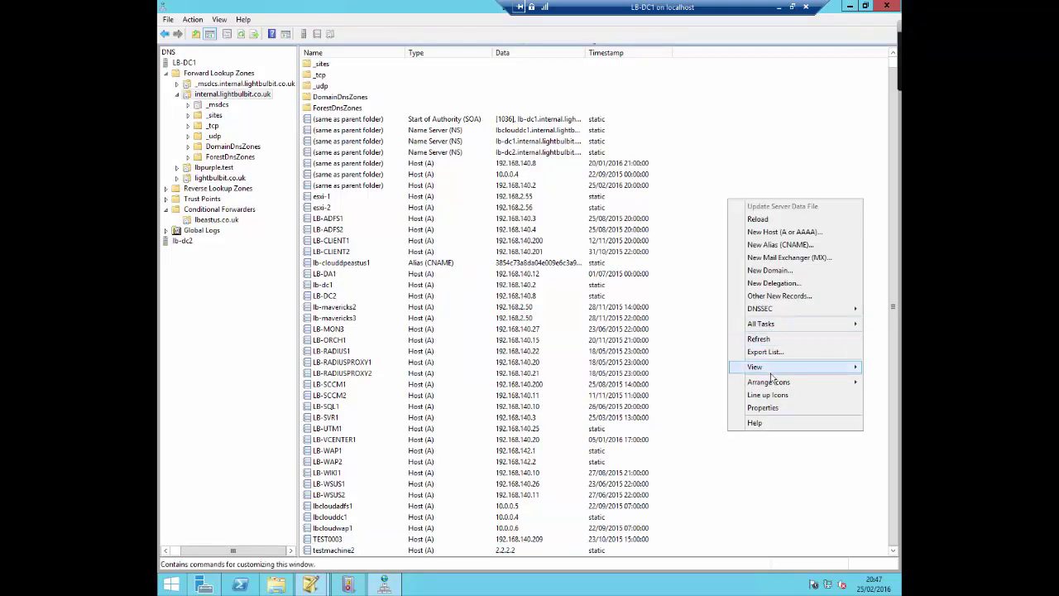
pyautogui.click(760, 340)
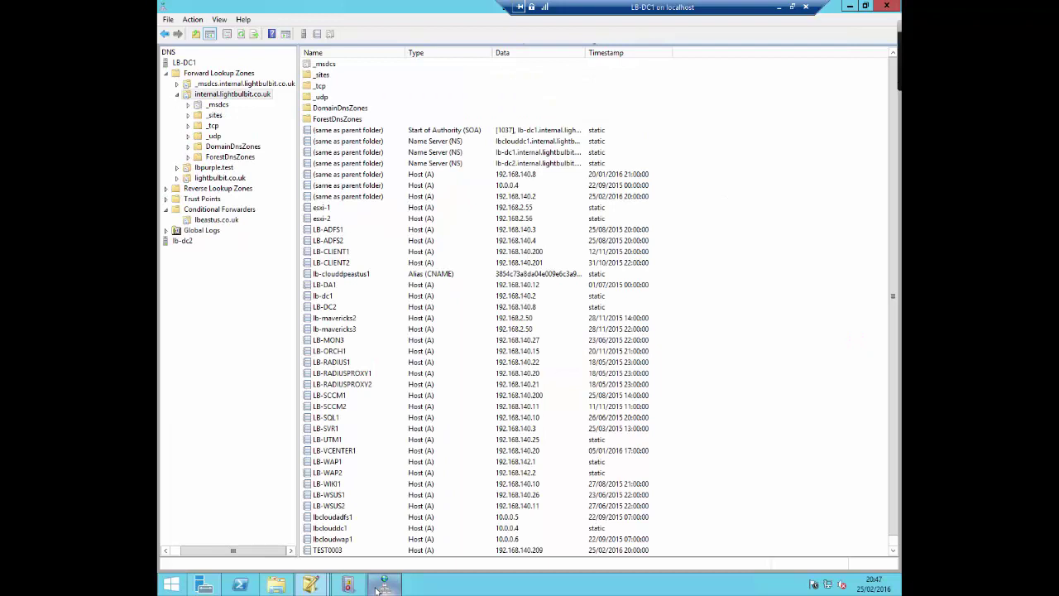
# - Reopen the System32 dns log in Notepad, reposition the window, and highlight the newest entries
pyautogui.click(281, 586)
pyautogui.rightClick(509, 222)
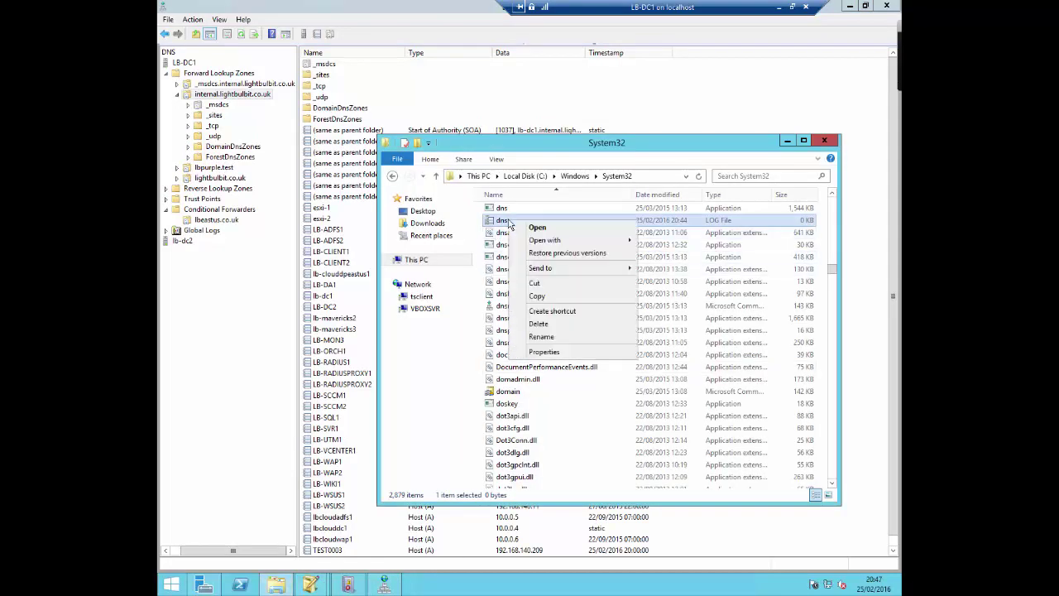
pyautogui.moveTo(616, 240)
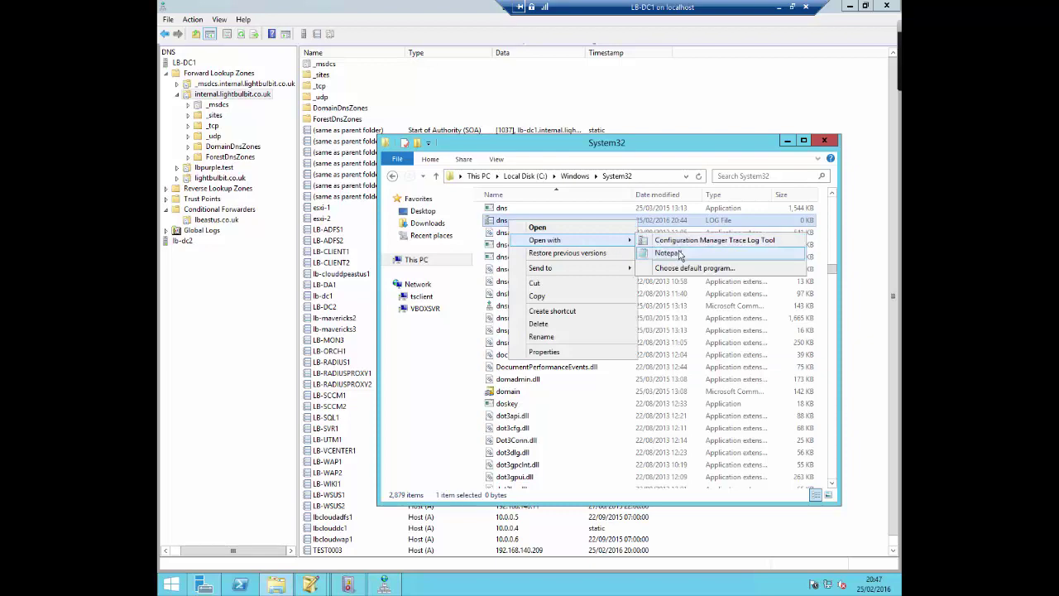
pyautogui.click(668, 253)
pyautogui.moveTo(894, 219); pyautogui.dragTo(894, 363)
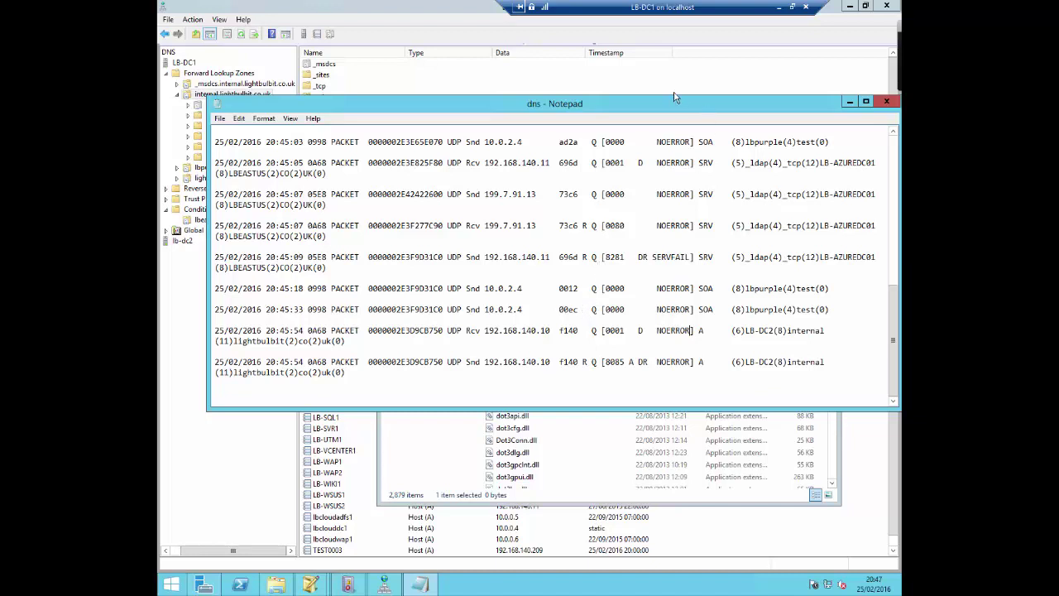
pyautogui.moveTo(708, 106); pyautogui.dragTo(674, 99)
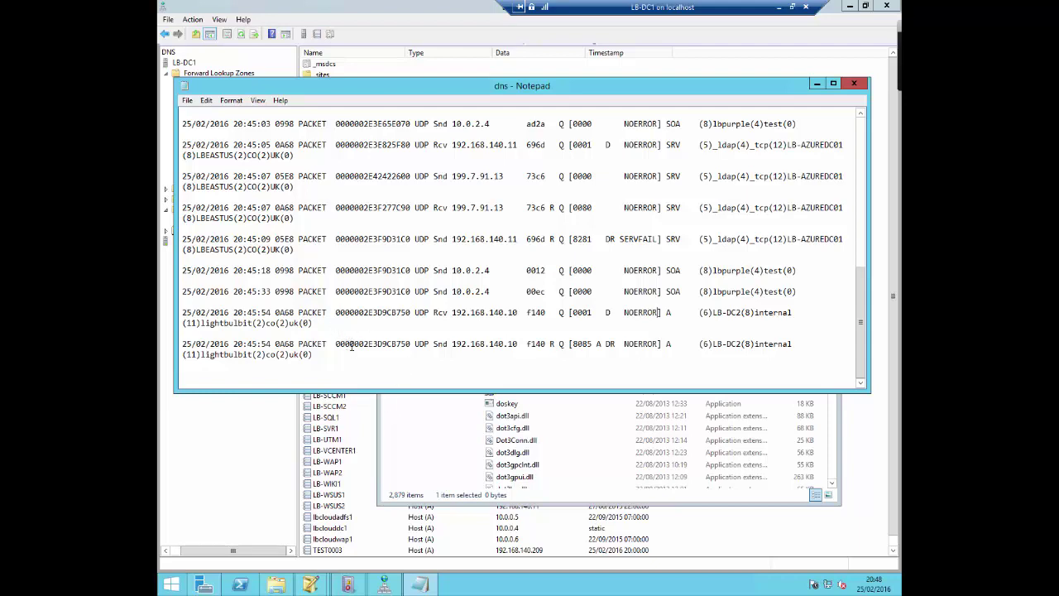
pyautogui.moveTo(342, 361); pyautogui.dragTo(189, 12)
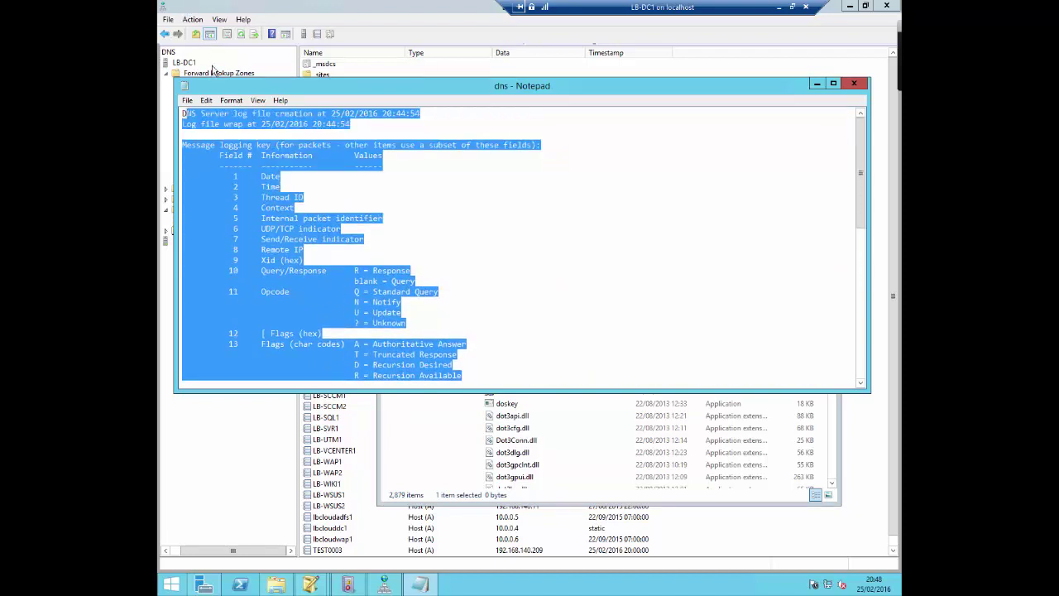
pyautogui.click(473, 265)
pyautogui.scroll(-1, 472, 266)
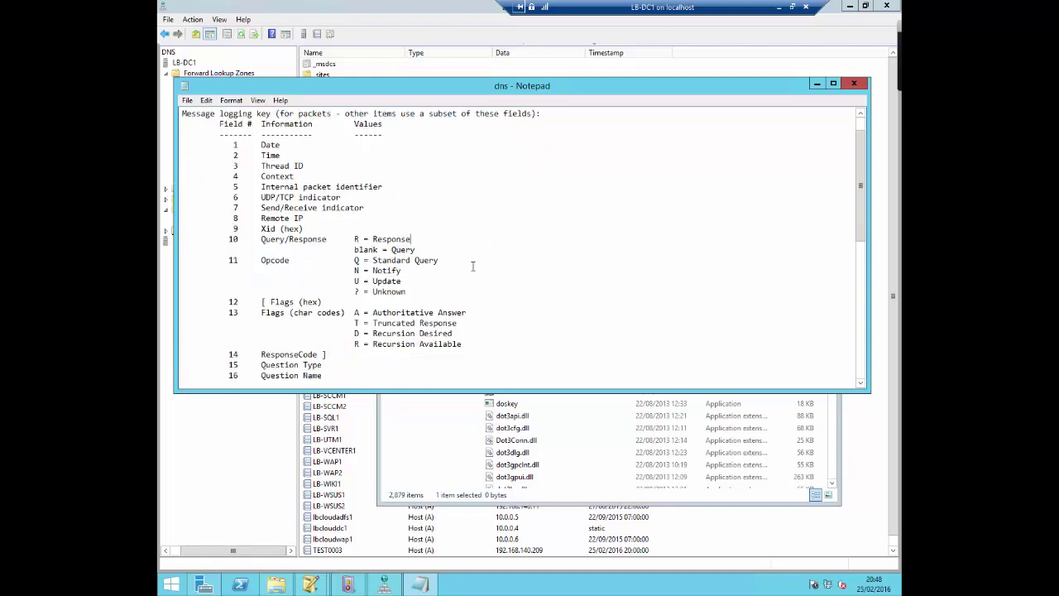
pyautogui.scroll(-15, 472, 266)
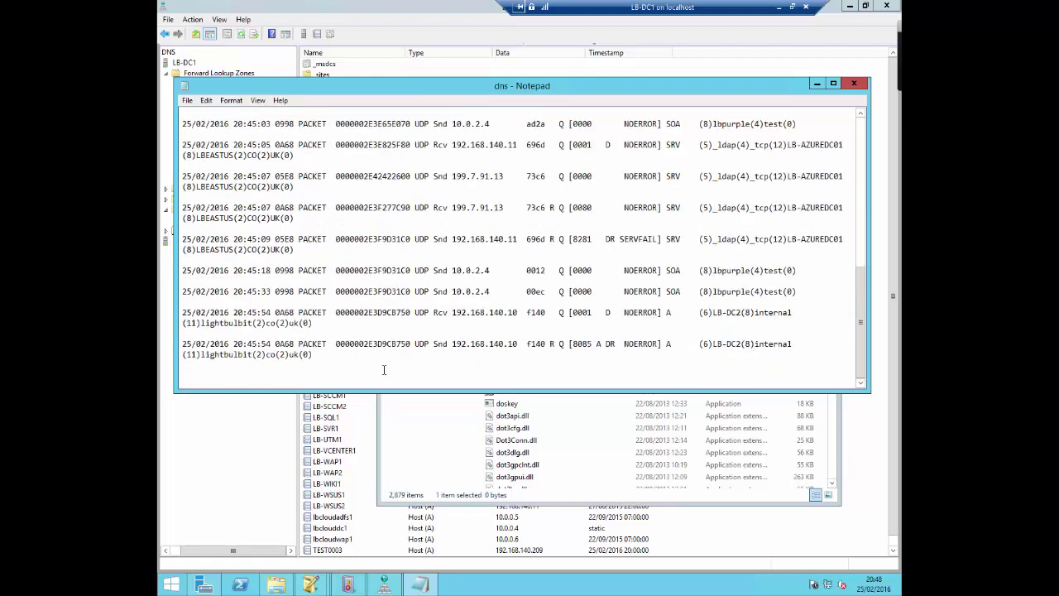
pyautogui.click(349, 354)
pyautogui.moveTo(523, 347); pyautogui.dragTo(454, 348)
pyautogui.scroll(5, 458, 343)
pyautogui.scroll(7, 459, 343)
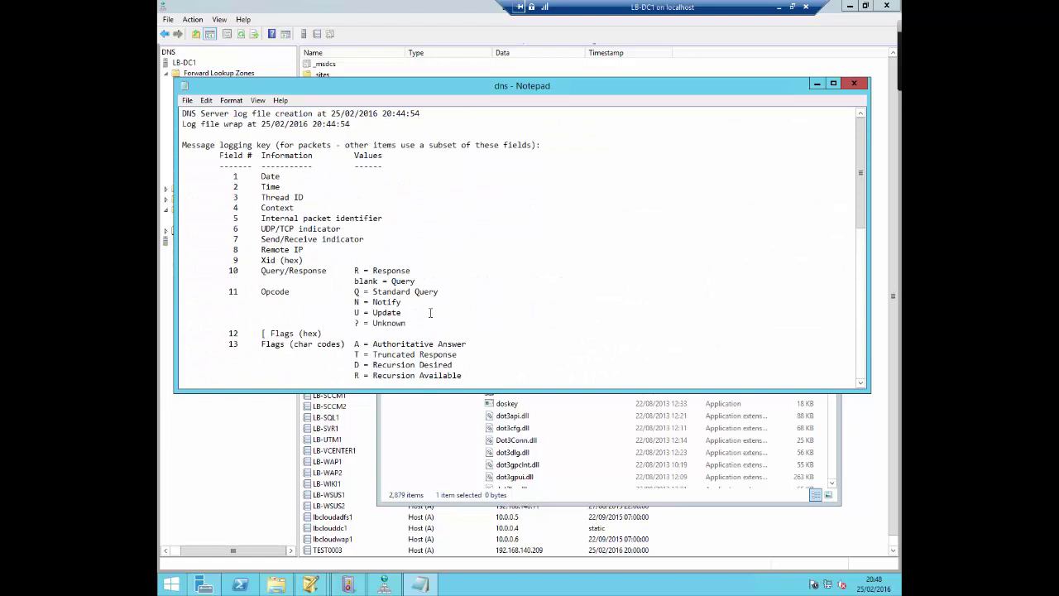
pyautogui.moveTo(405, 314); pyautogui.dragTo(354, 323)
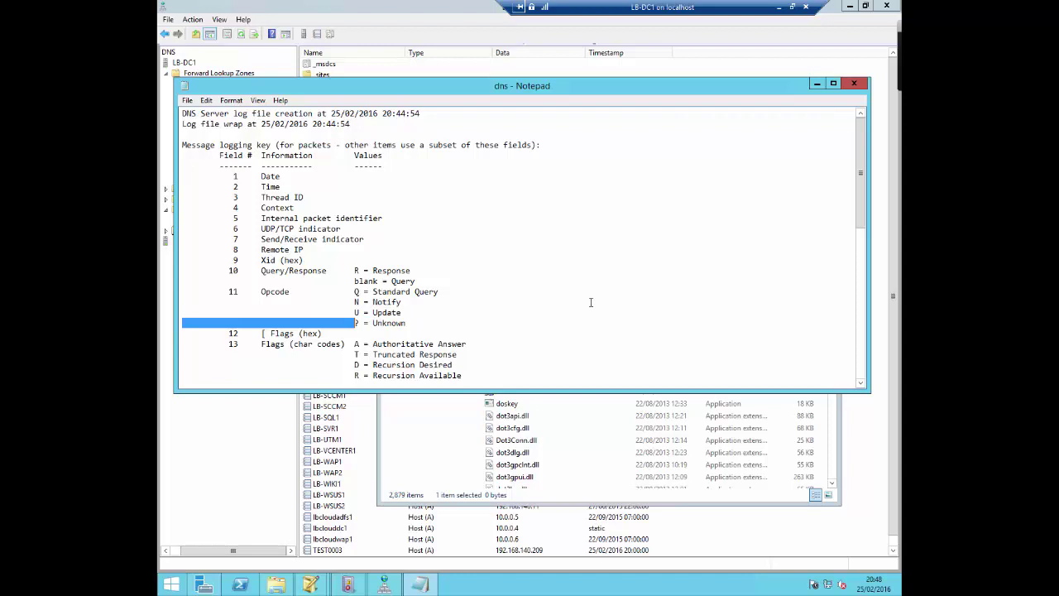
pyautogui.click(591, 303)
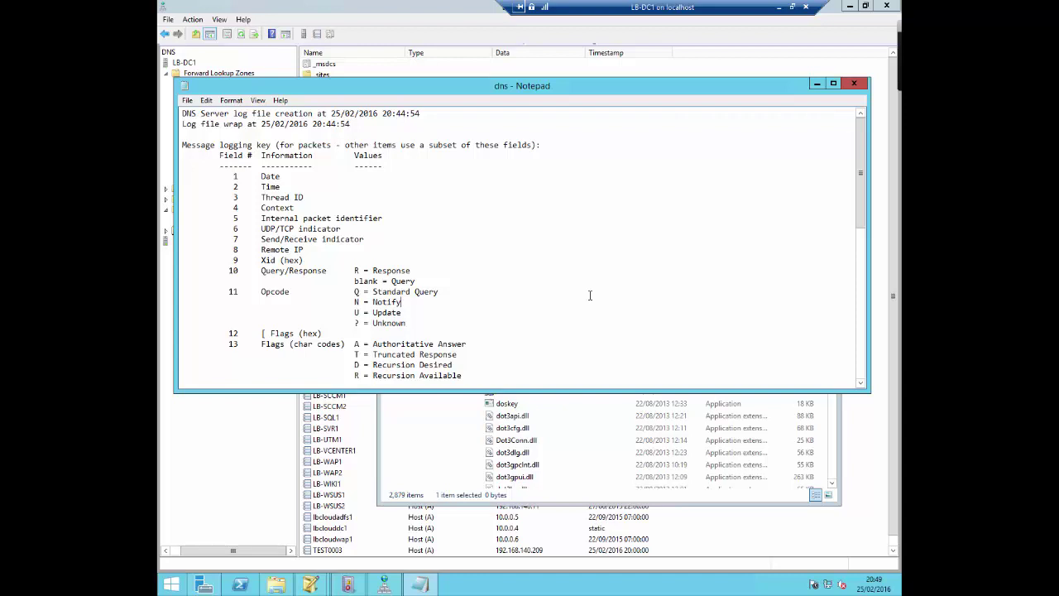
pyautogui.click(643, 273)
pyautogui.scroll(-2, 644, 272)
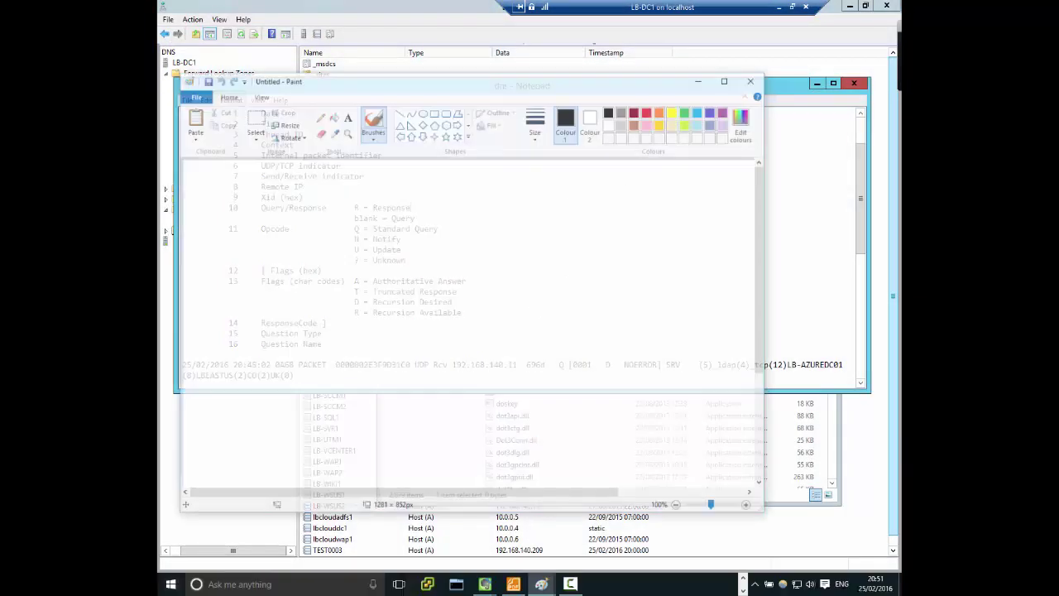
# - Maximize Paint and draw a wide text box across the canvas
pyautogui.click(726, 81)
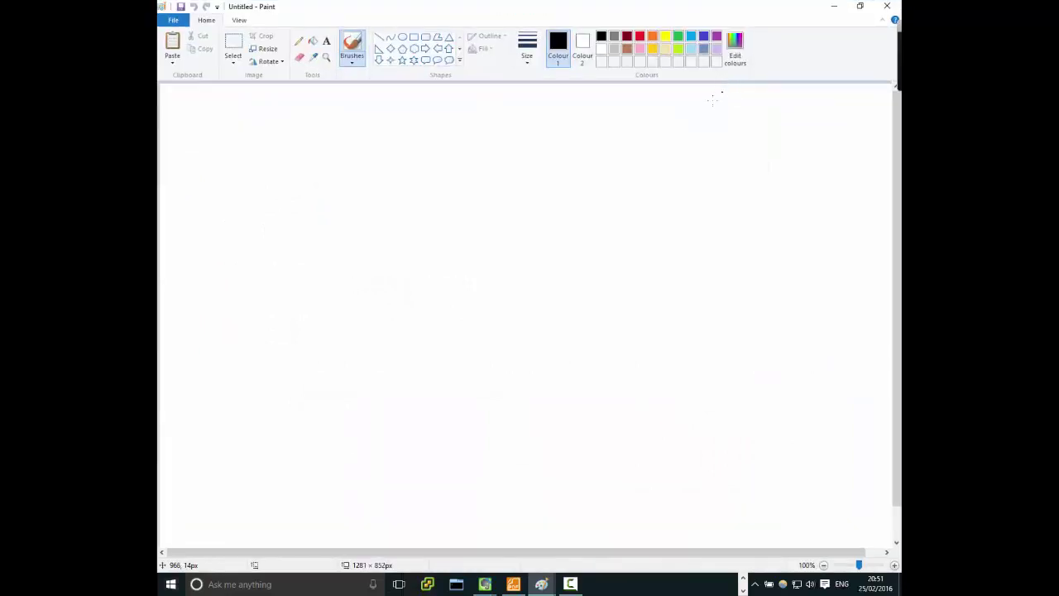
pyautogui.click(326, 42)
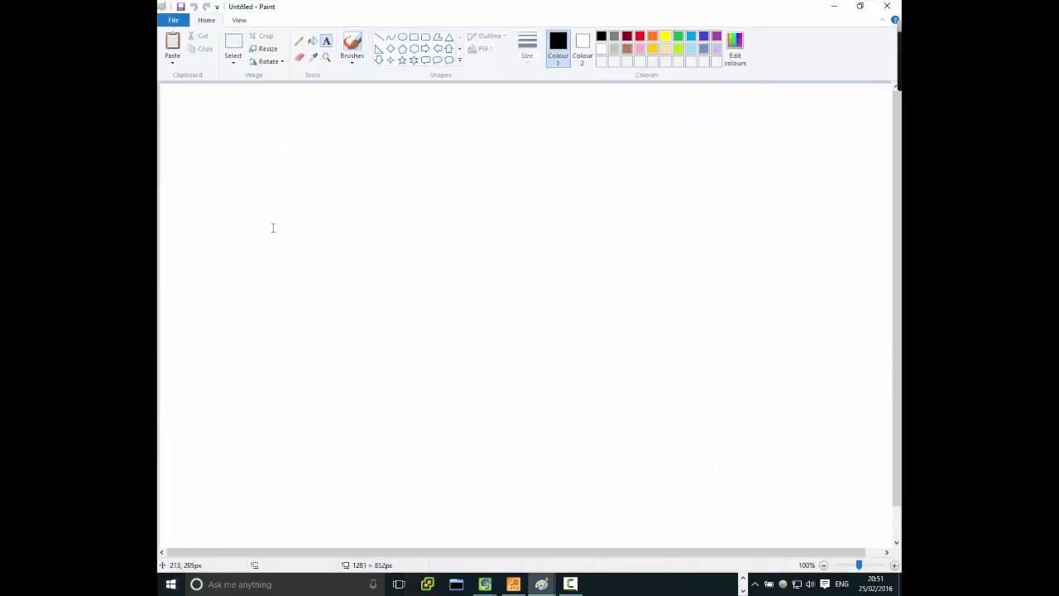
pyautogui.click(232, 202)
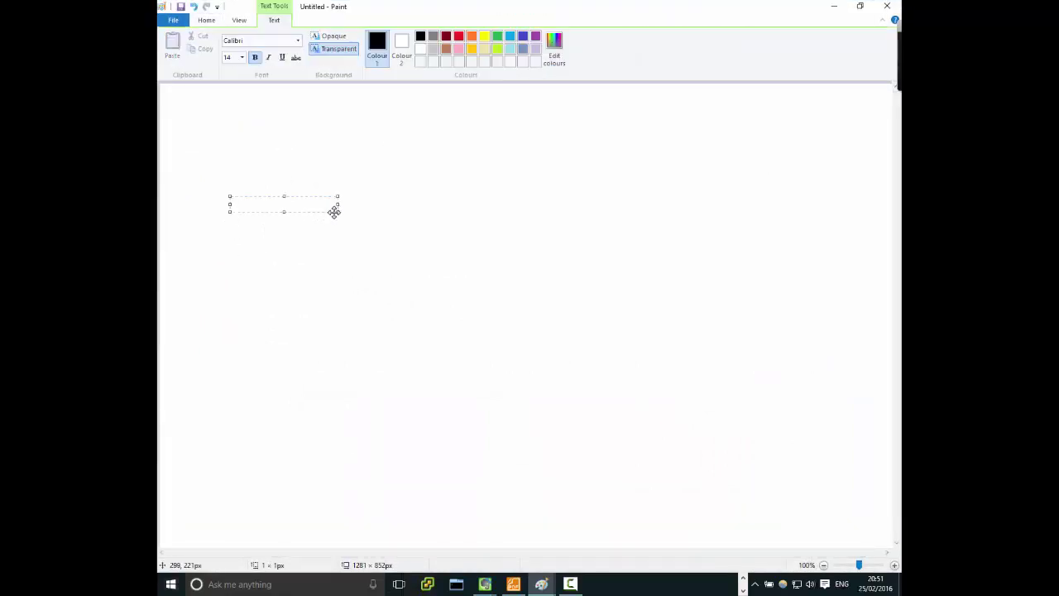
pyautogui.moveTo(338, 212); pyautogui.dragTo(830, 440)
# - Set the text size to 18, make the box taller, and minimize Paint
pyautogui.click(242, 58)
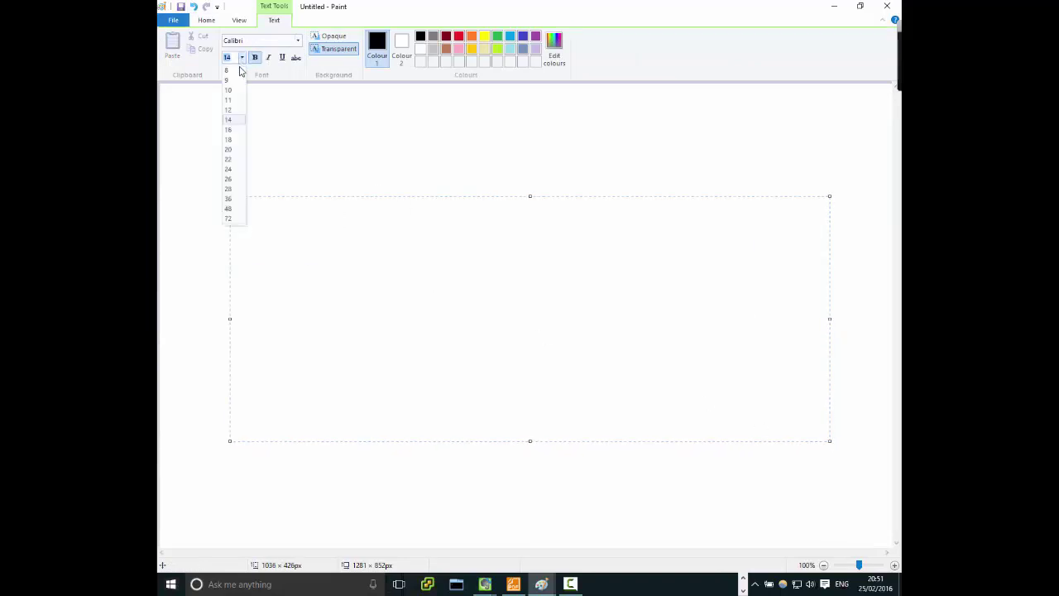
pyautogui.click(233, 143)
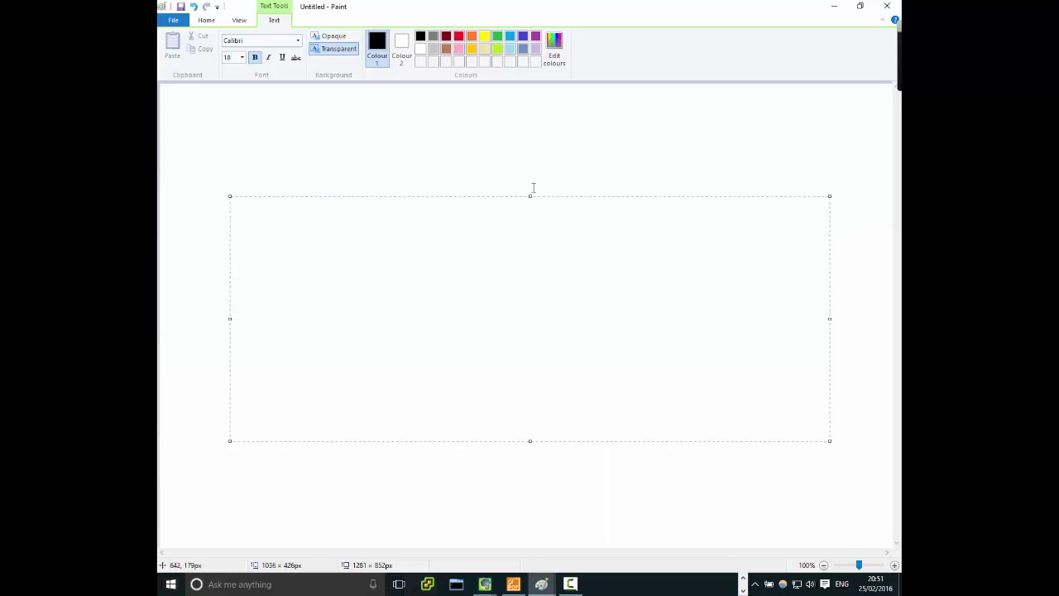
pyautogui.moveTo(530, 197); pyautogui.dragTo(510, 123)
pyautogui.click(833, 8)
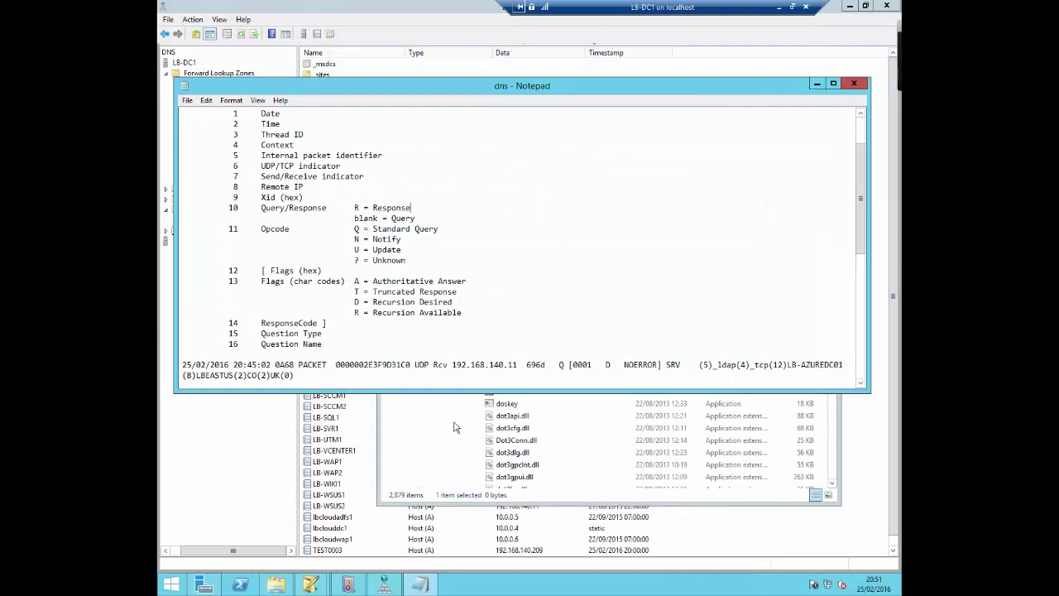
# - Open Set Aging/Scavenging for All Zones from the LB-DC1 server node
pyautogui.click(231, 439)
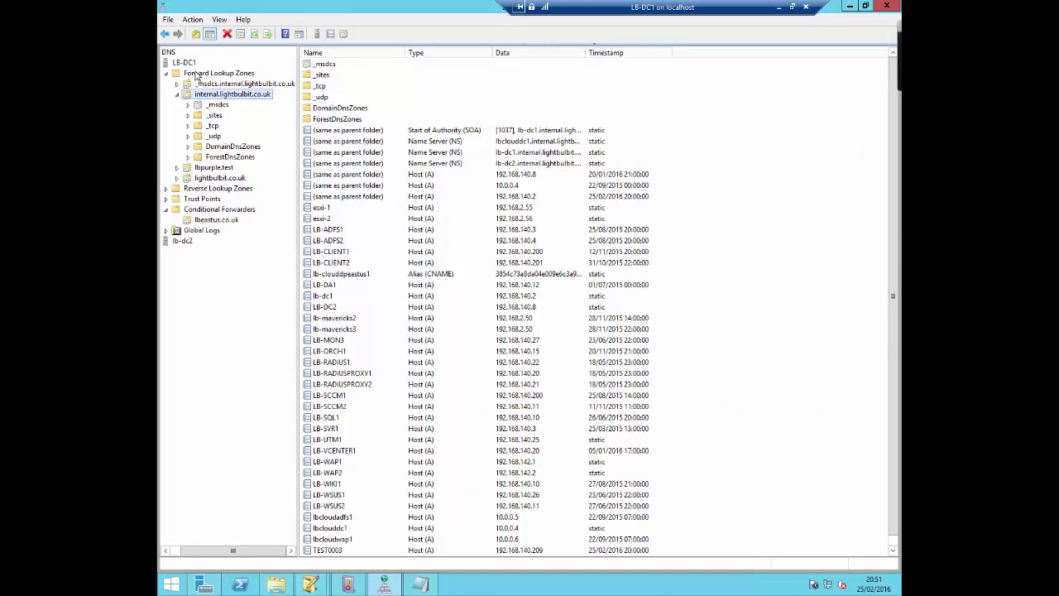
pyautogui.rightClick(188, 64)
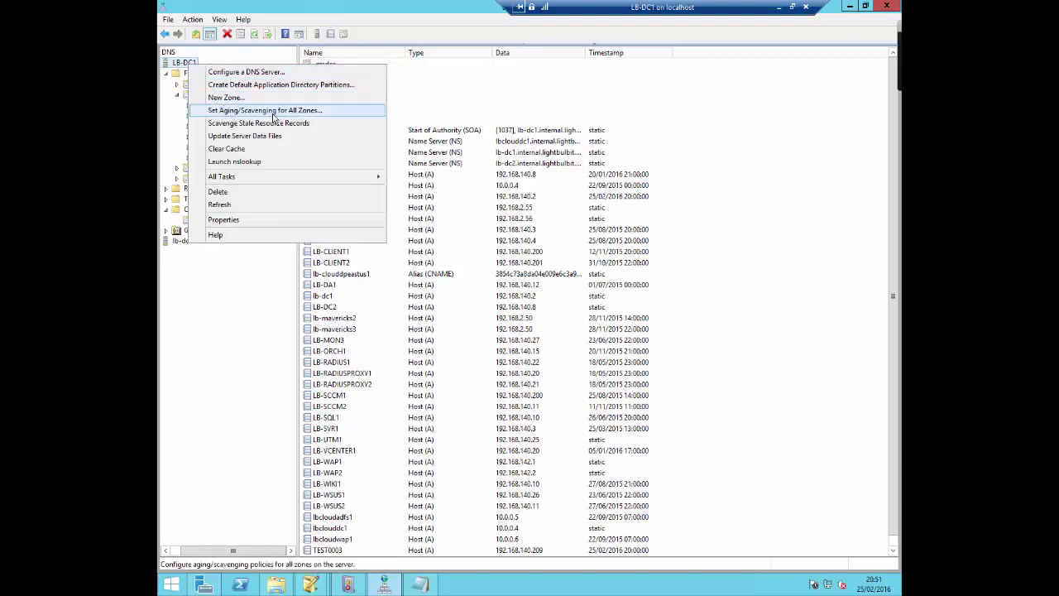
pyautogui.click(273, 117)
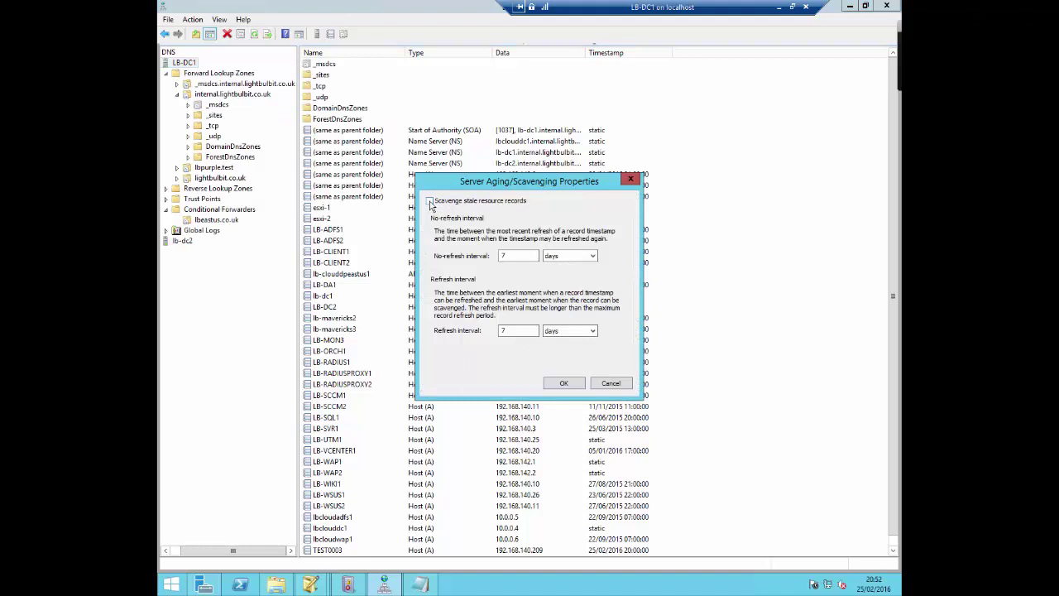
# - Tick 'Scavenge stale resource records' in the Server Aging/Scavenging Properties dialog
pyautogui.click(430, 203)
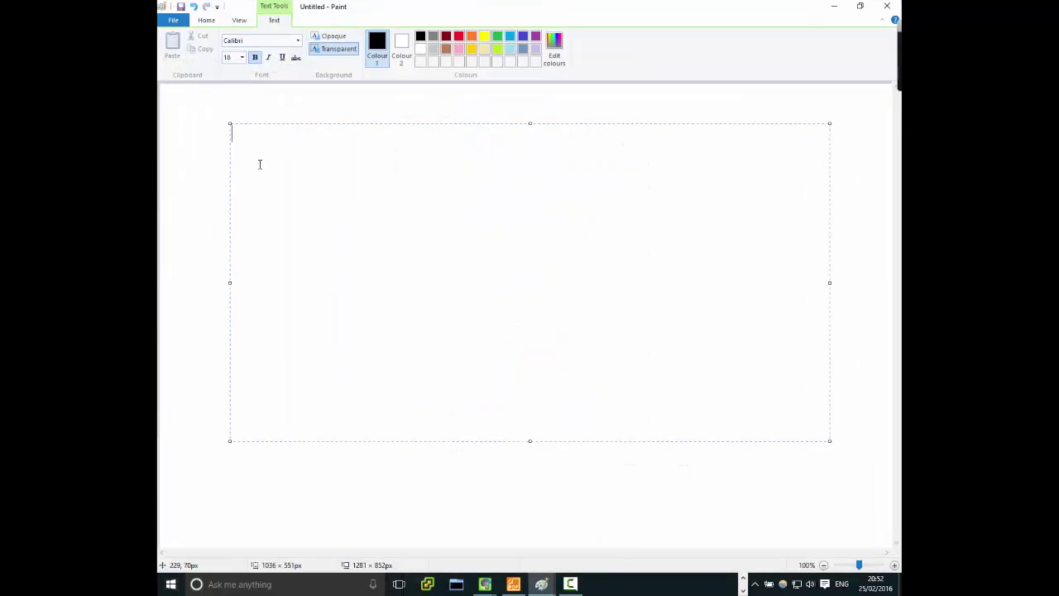
# - Write the heading 'DNS SCAVENGING BY DEFAULT ONLY WORKS WITH DYNAMIC UPDATES' and widen it to one line
pyautogui.click(198, 177)
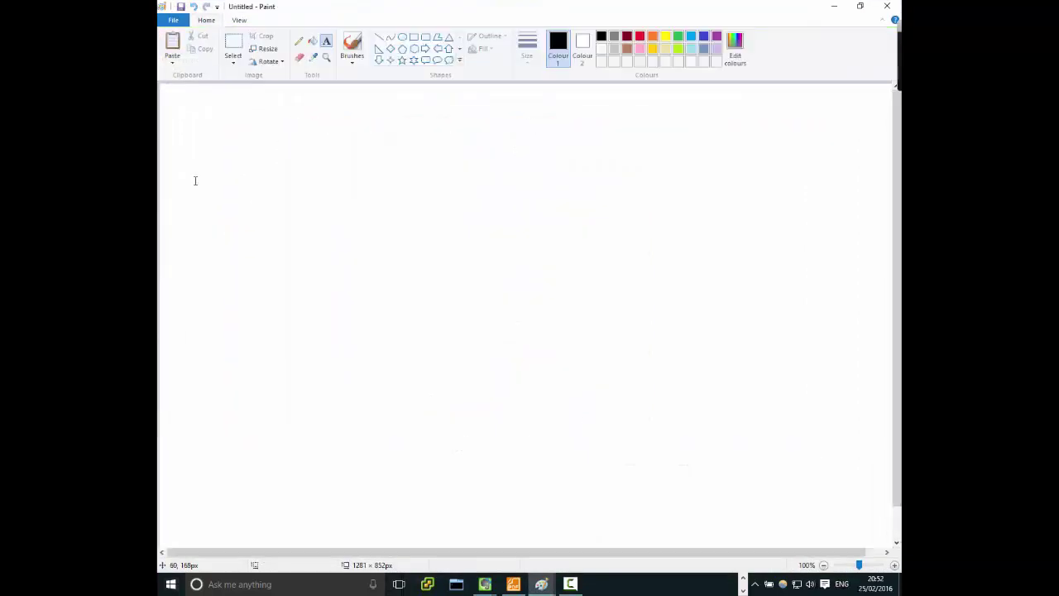
pyautogui.click(415, 39)
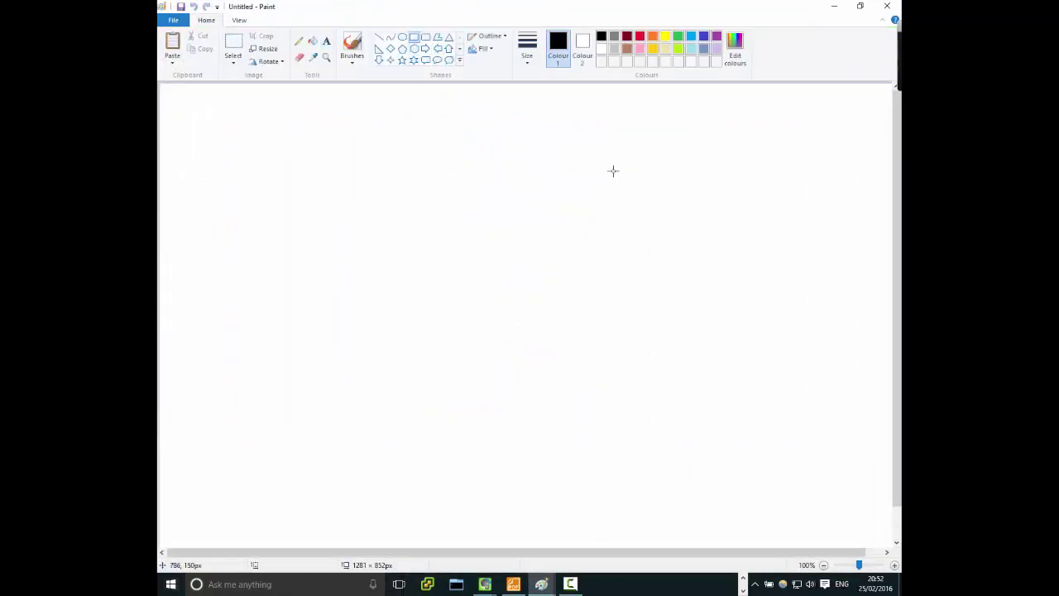
pyautogui.click(326, 41)
pyautogui.click(190, 137)
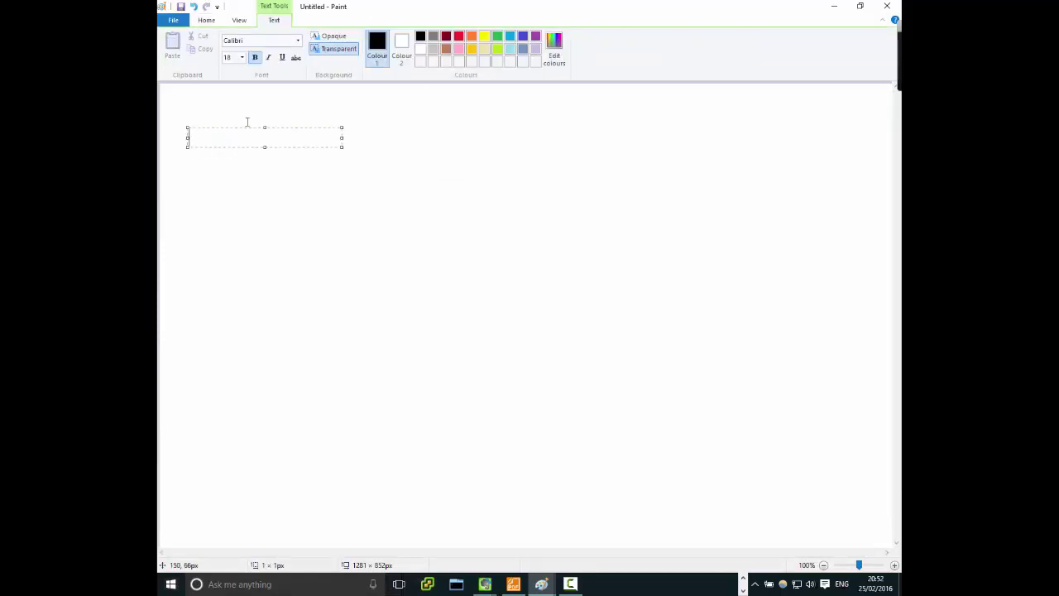
pyautogui.write('DNS')
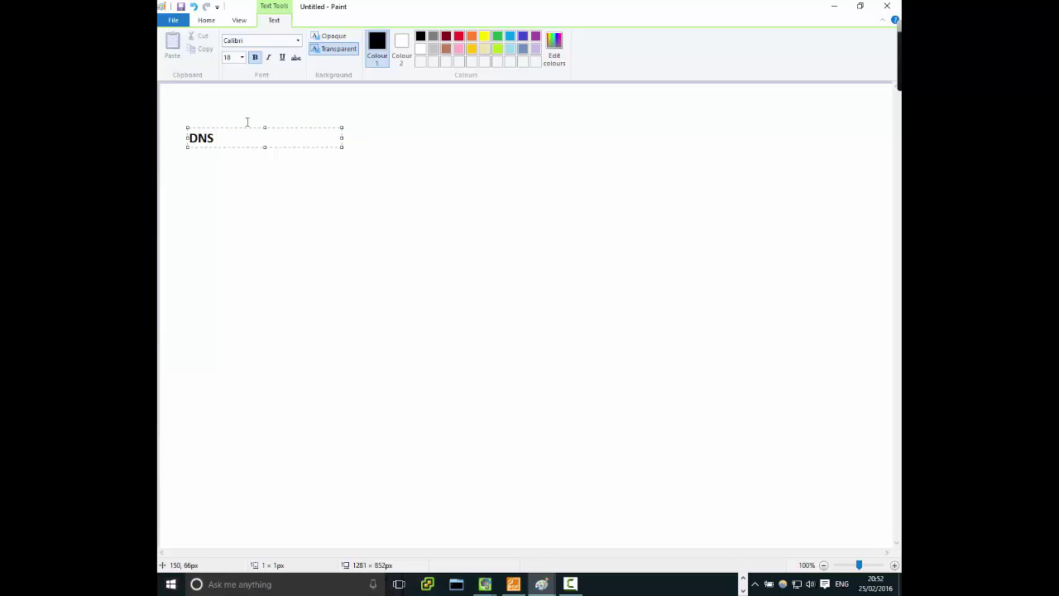
pyautogui.write(' SCAVENGING')
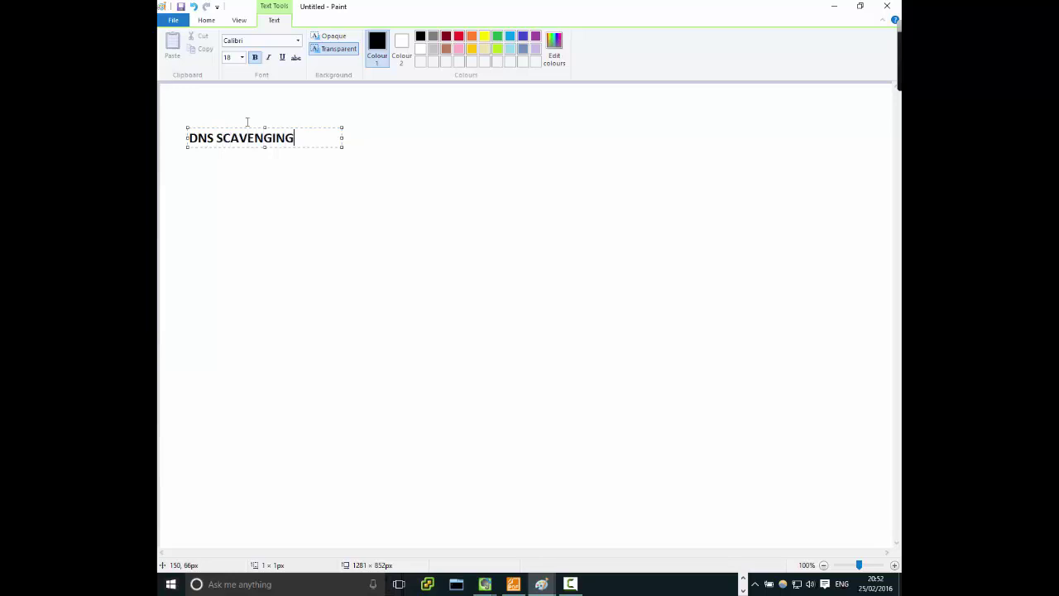
pyautogui.write(' BY DEFAULT ONLY WOR')
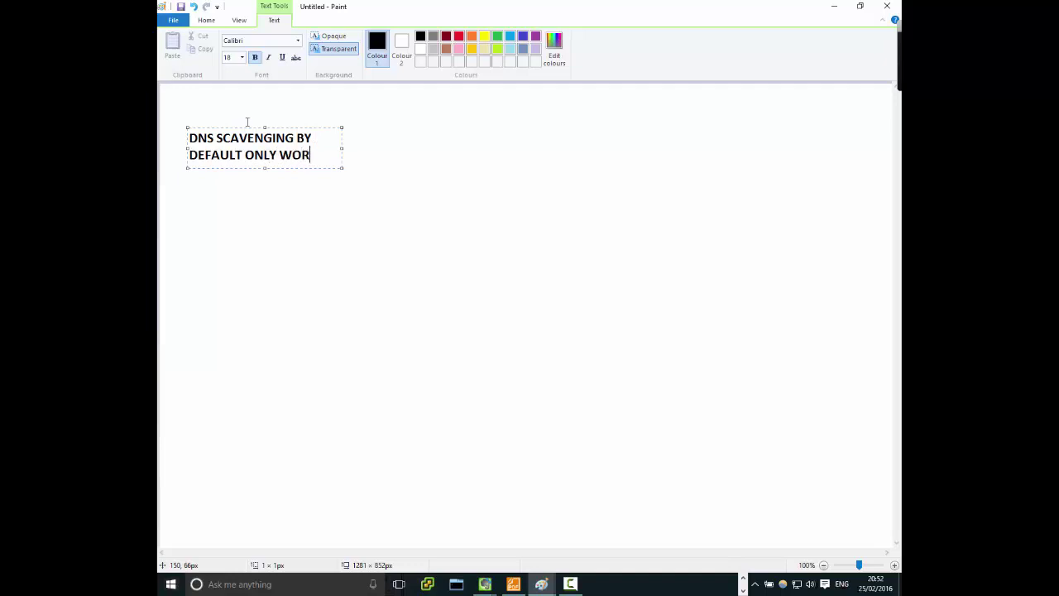
pyautogui.write('KS WITH DYNAMOIC')
pyautogui.press('BackSpace')
pyautogui.press('BackSpace')
pyautogui.press('BackSpace')
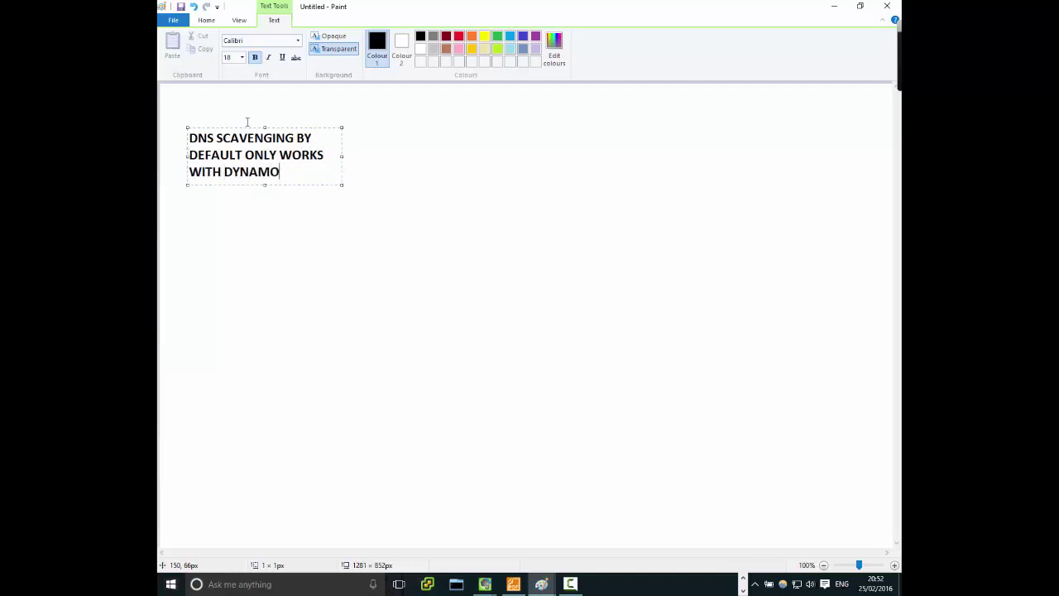
pyautogui.write('IC UPDATES')
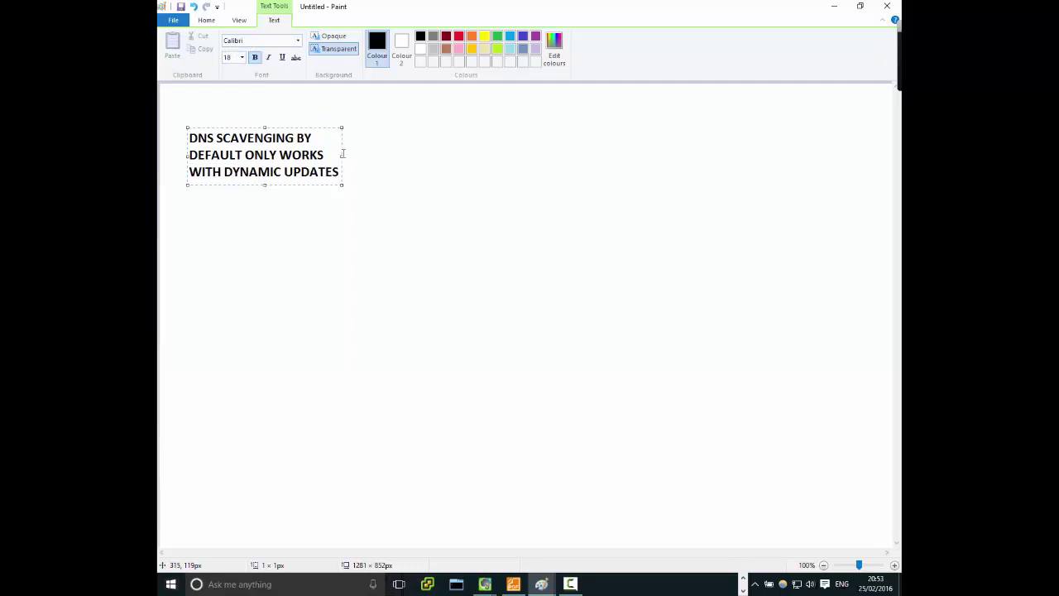
pyautogui.moveTo(342, 155); pyautogui.dragTo(705, 156)
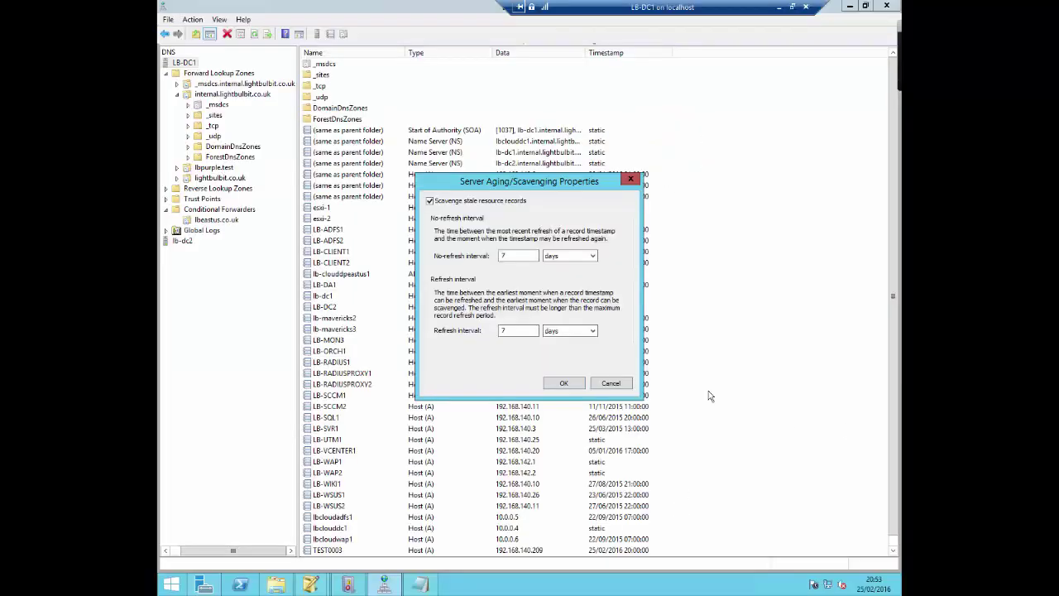
# - Cancel the aging dialog unapplied, then select the TEST0003 and testmachine2 records
pyautogui.click(611, 383)
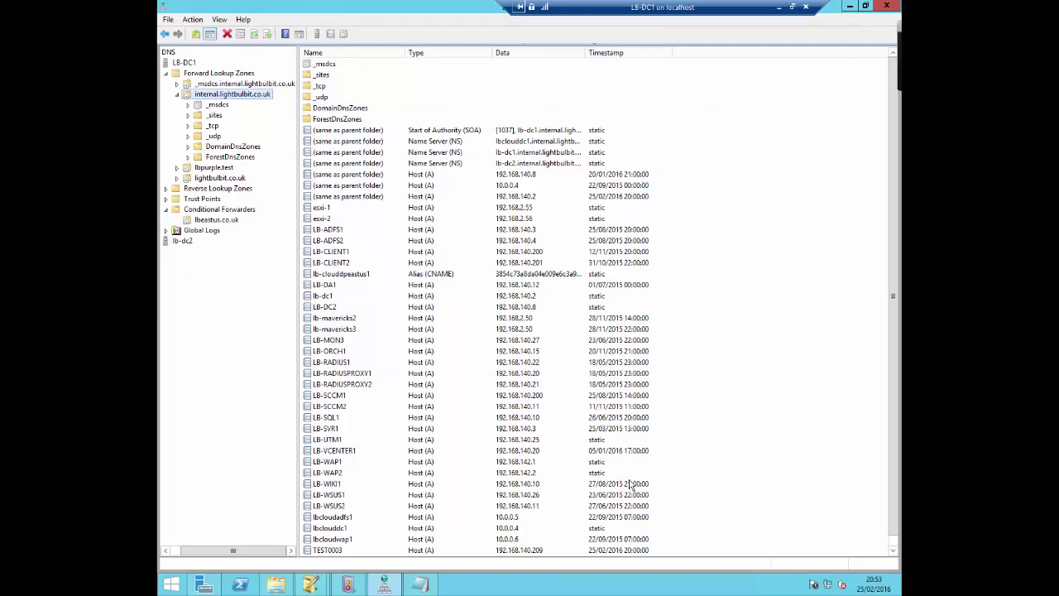
pyautogui.click(446, 550)
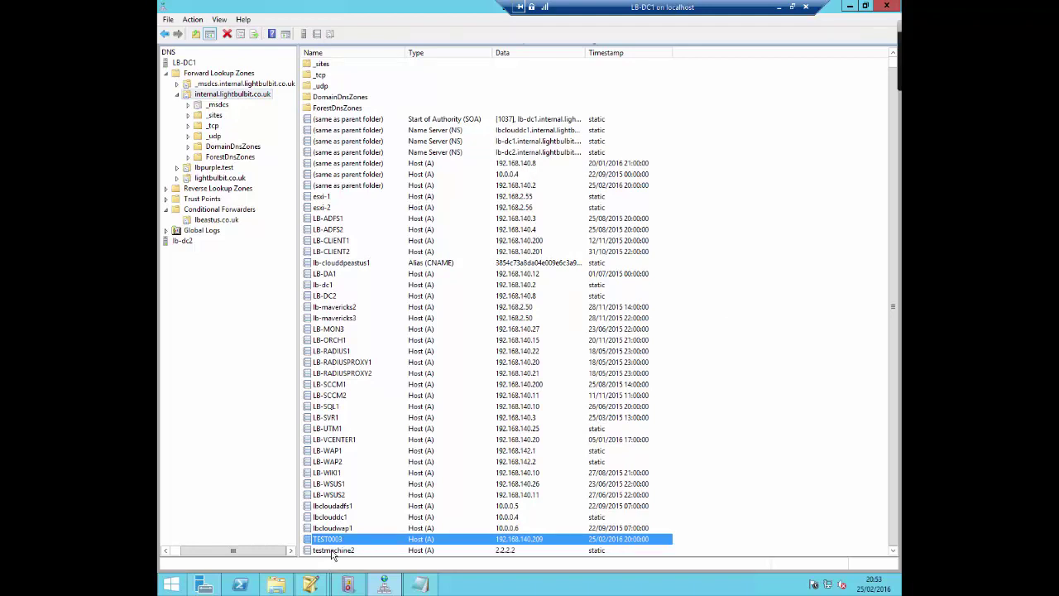
pyautogui.click(335, 551)
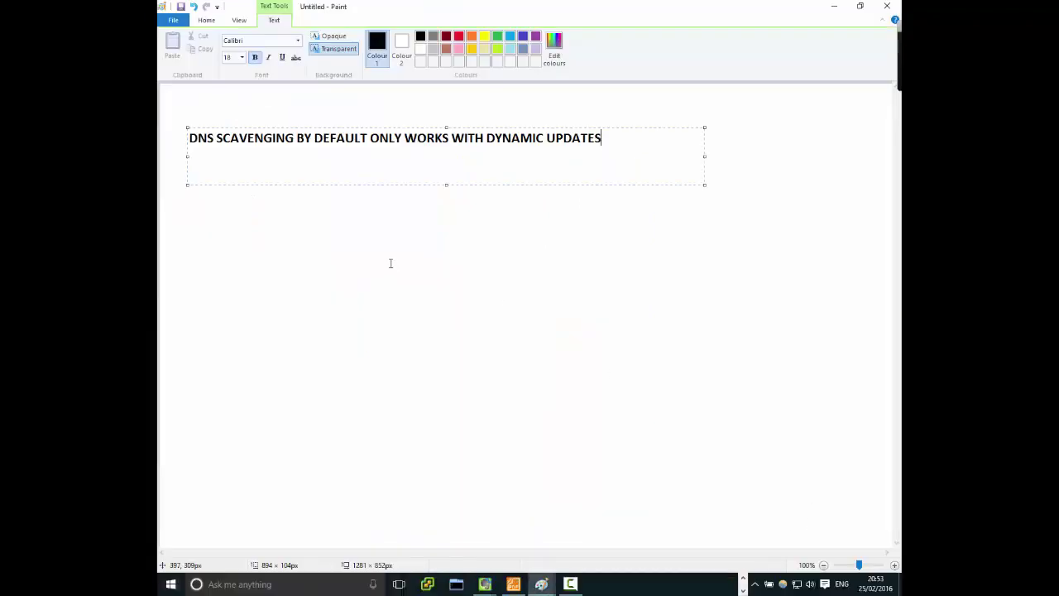
# - Finish the heading, then draw a small client box on the left and two boxes on the right
pyautogui.click(391, 264)
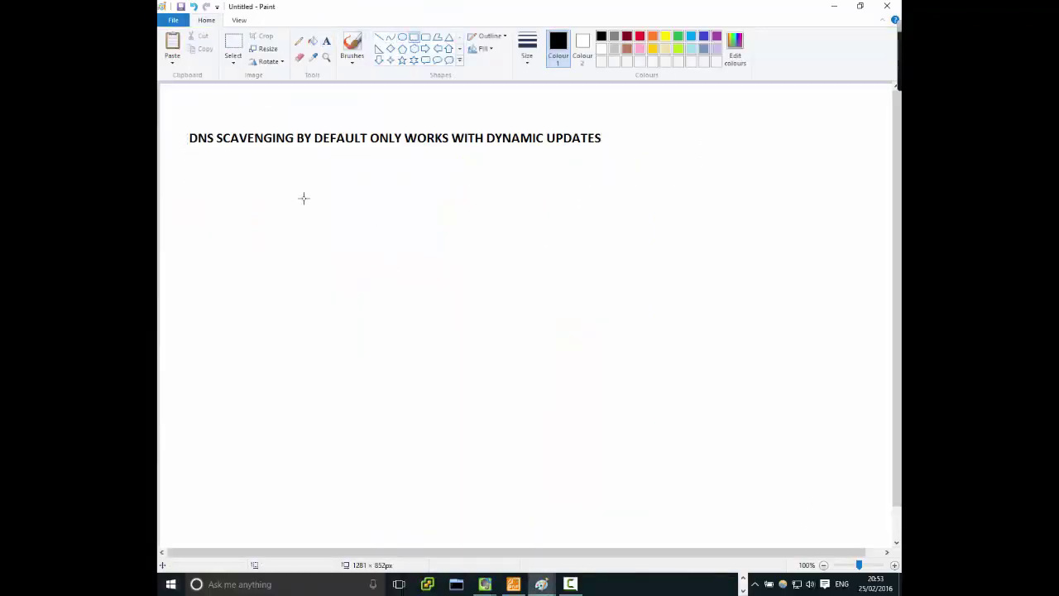
pyautogui.moveTo(230, 255); pyautogui.dragTo(283, 316)
pyautogui.moveTo(548, 181)
pyautogui.mouseDown()
pyautogui.moveTo(619, 273)
pyautogui.moveTo(636, 276)
pyautogui.mouseUp()
pyautogui.moveTo(550, 336)
pyautogui.mouseDown()
pyautogui.moveTo(575, 400)
pyautogui.moveTo(642, 431)
pyautogui.mouseUp()
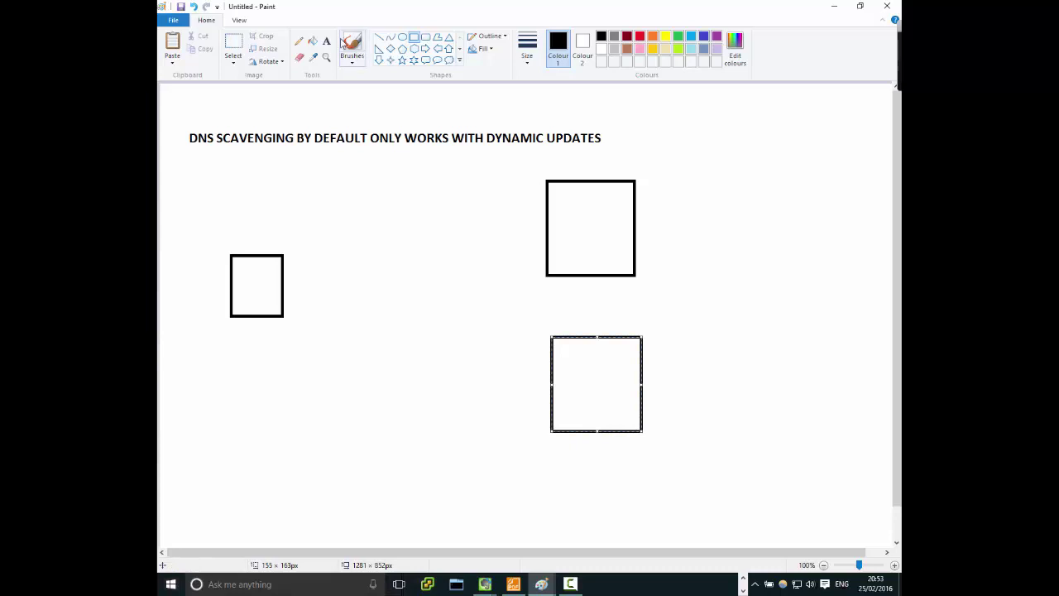
# - Label the lower-right box DHCP and the upper-right box DNS
pyautogui.click(326, 41)
pyautogui.click(567, 371)
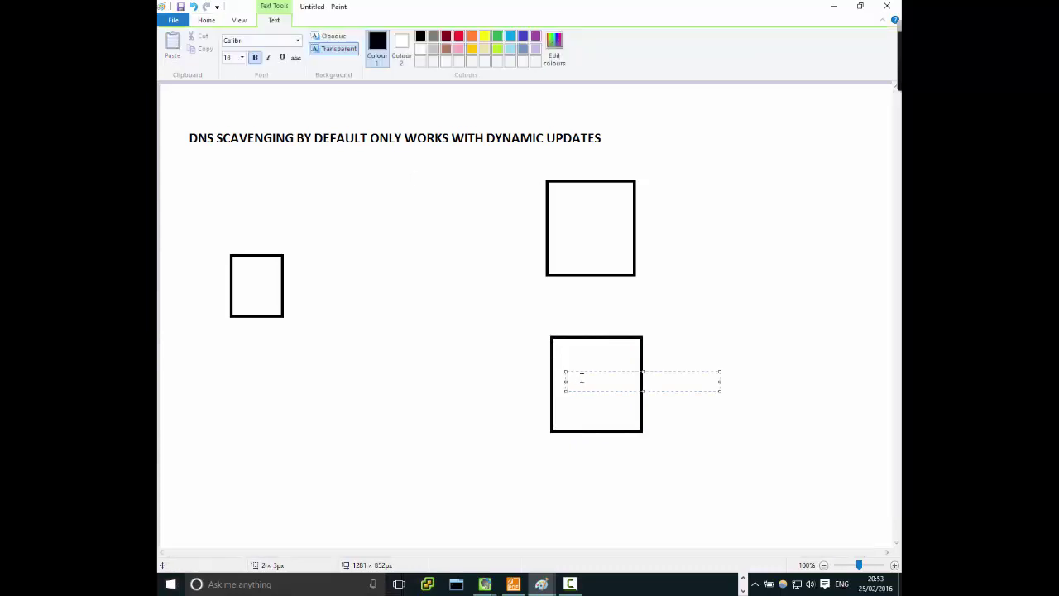
pyautogui.click(568, 218)
pyautogui.click(559, 217)
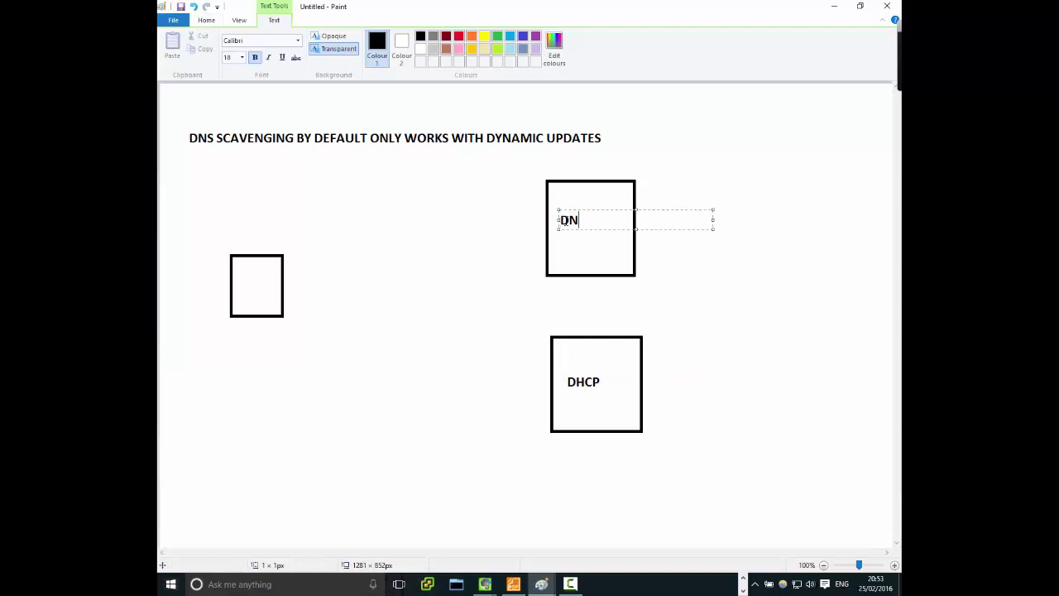
pyautogui.click(461, 263)
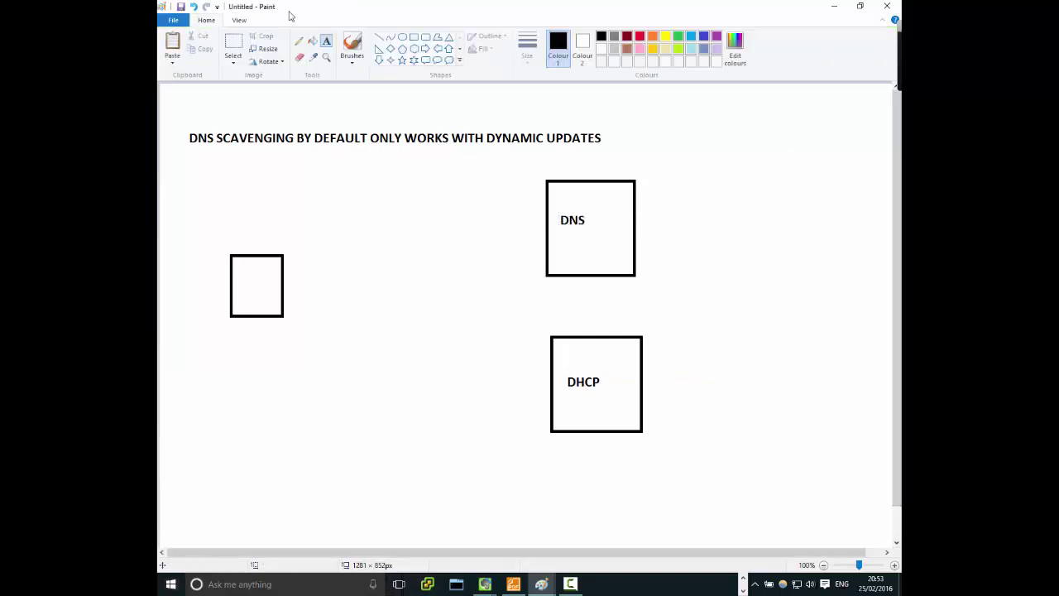
# - Add a middle box and connect it with lines to the DNS, DHCP and client boxes
pyautogui.click(416, 38)
pyautogui.moveTo(353, 274)
pyautogui.mouseDown()
pyautogui.moveTo(423, 317)
pyautogui.moveTo(456, 319)
pyautogui.mouseUp()
pyautogui.click(381, 37)
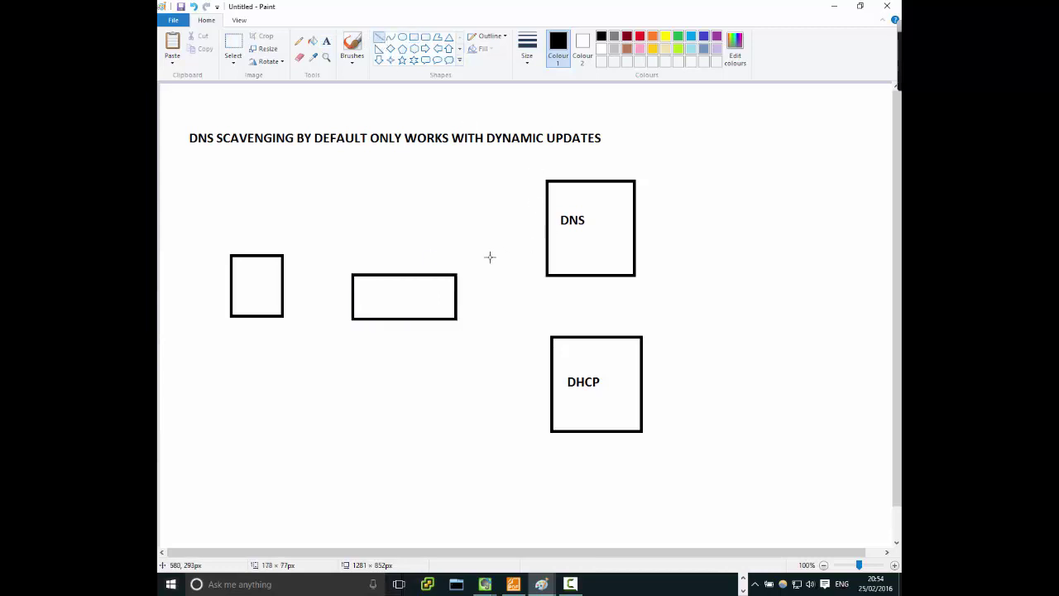
pyautogui.moveTo(456, 281); pyautogui.dragTo(551, 248)
pyautogui.moveTo(455, 312); pyautogui.dragTo(552, 371)
pyautogui.moveTo(282, 283); pyautogui.dragTo(347, 292)
# - Label the client box CL1 and draw a tiny box above-right of it
pyautogui.click(326, 40)
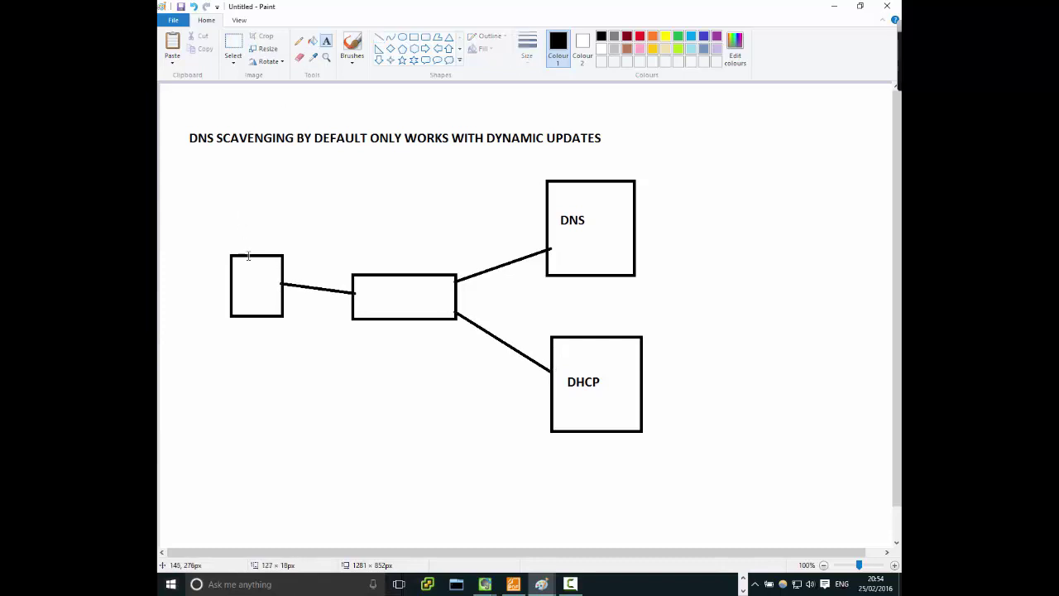
pyautogui.click(236, 281)
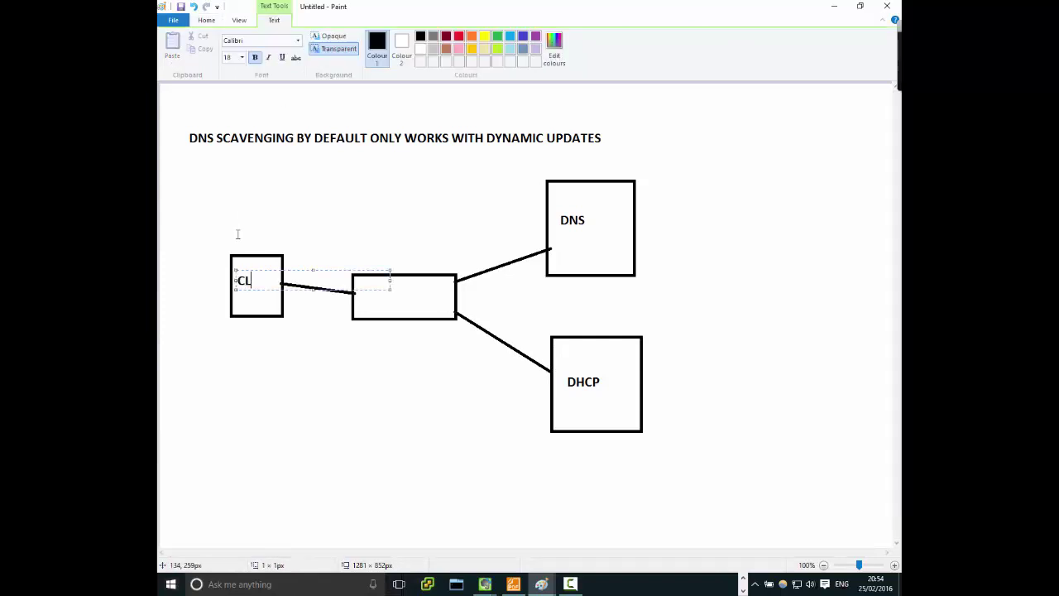
pyautogui.click(333, 152)
pyautogui.click(414, 37)
pyautogui.moveTo(294, 242); pyautogui.dragTo(306, 252)
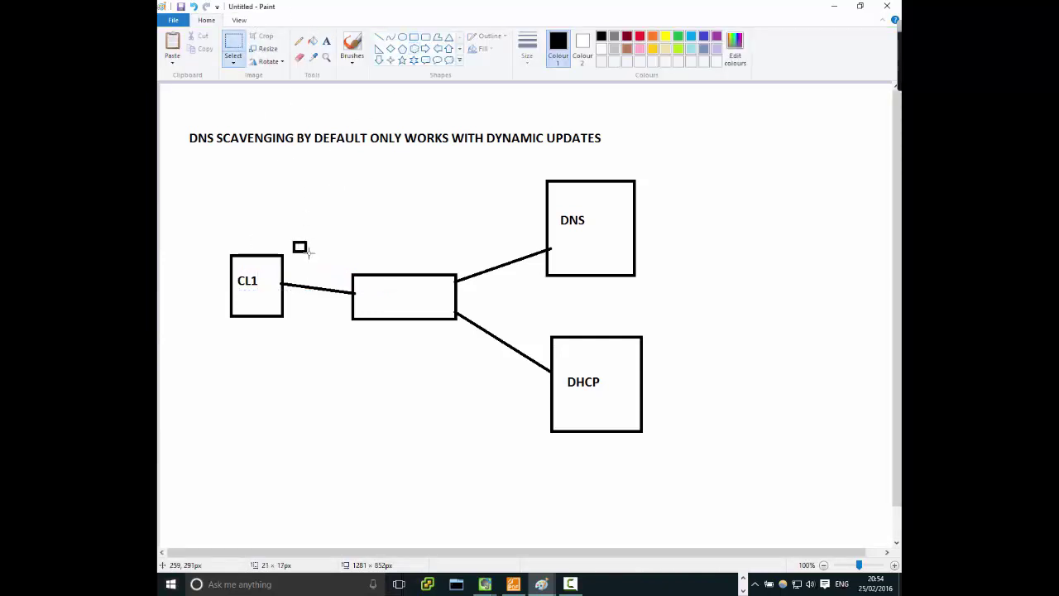
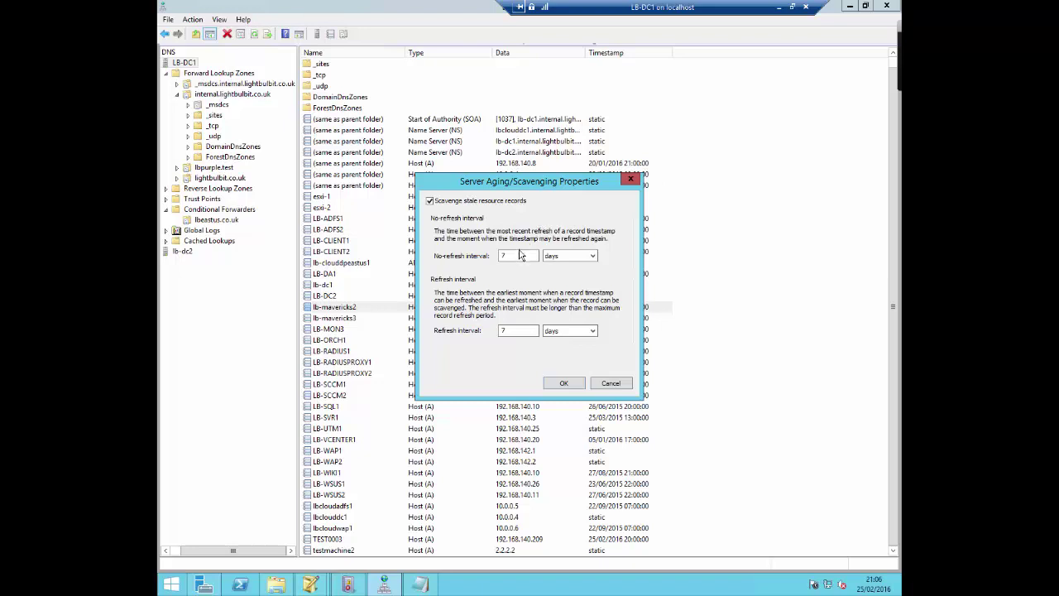
pyautogui.click(519, 256)
# - Bring the Google Hangouts group video call and chat panel in front of DNS Manager's aging dialog
pyautogui.moveTo(628, 5)
pyautogui.hotkey('alt', 'Tab')
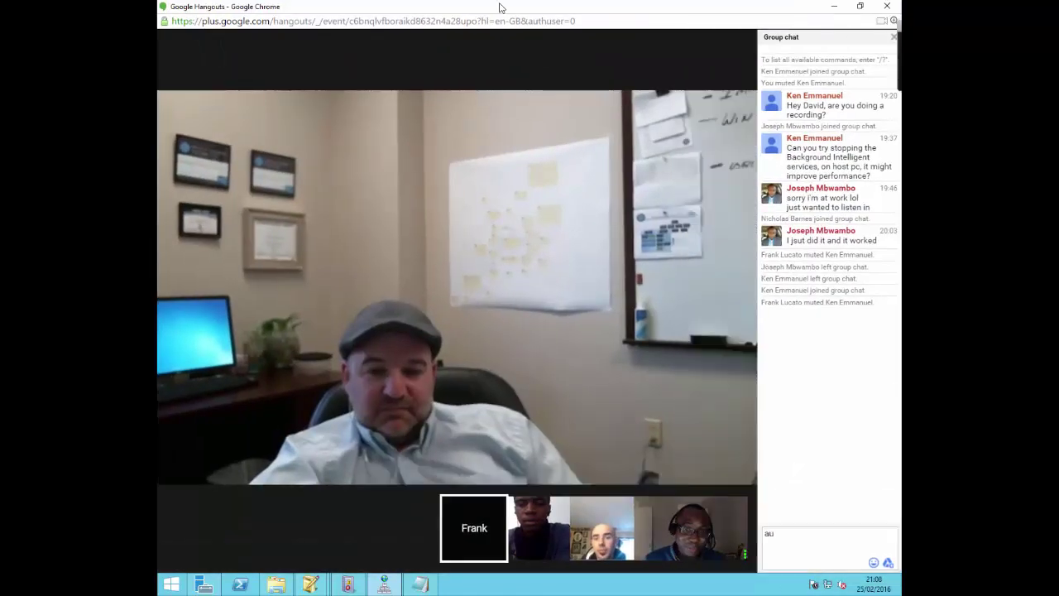